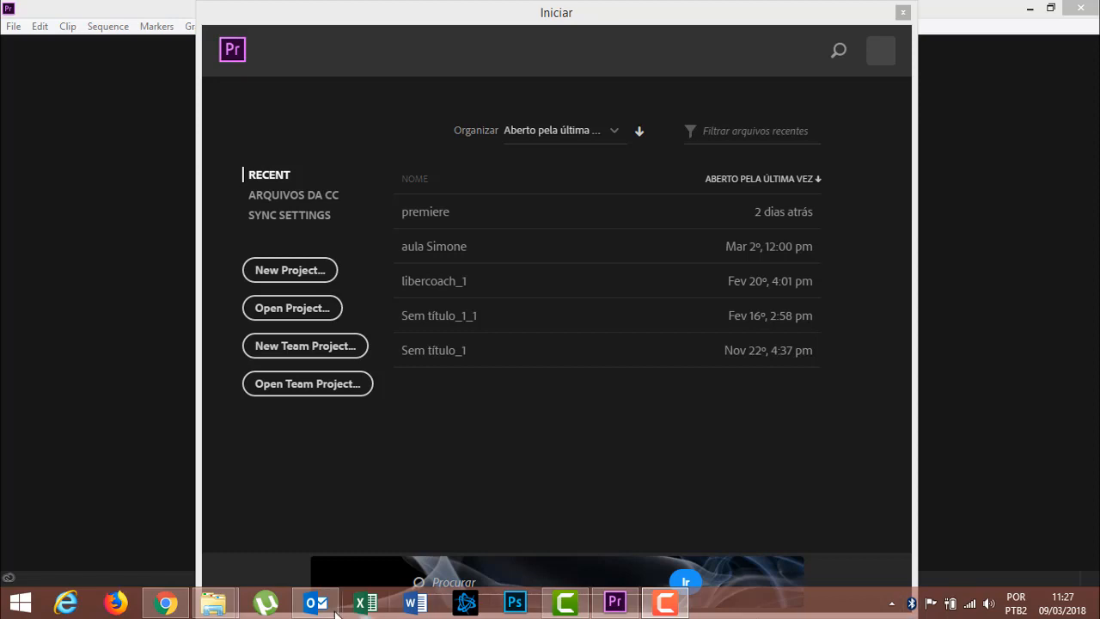
Switch to File Explorer and look through the X Games Capture Tape 1 video clips in the cenas folder.
mouse_move(214, 603)
left_click(172, 543)
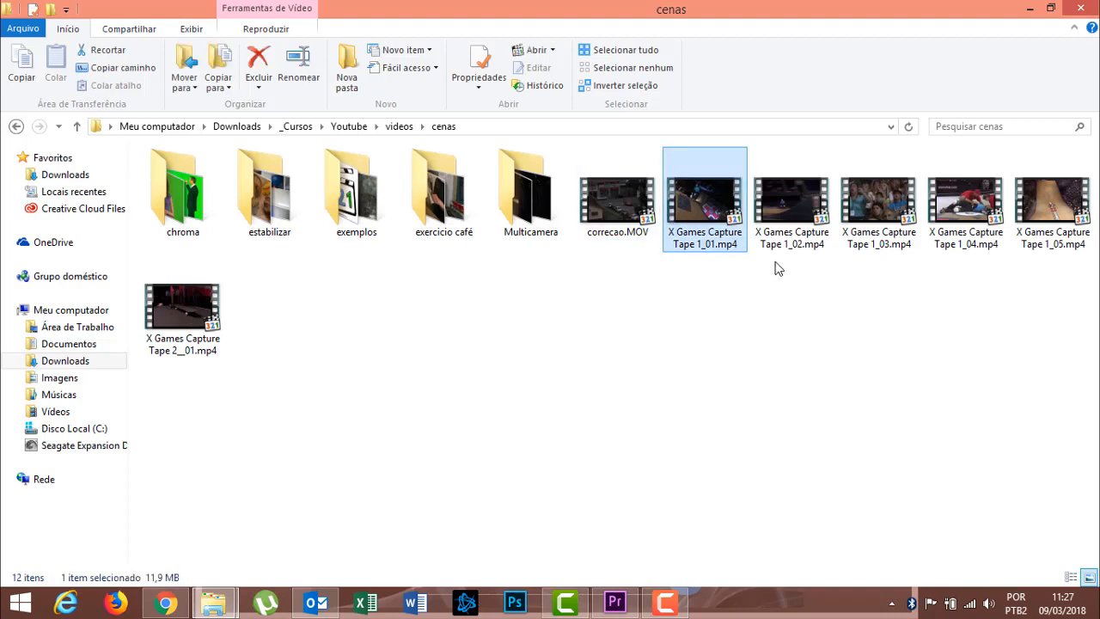
key("Right")
key("Right")
key("Right")
key("Right")
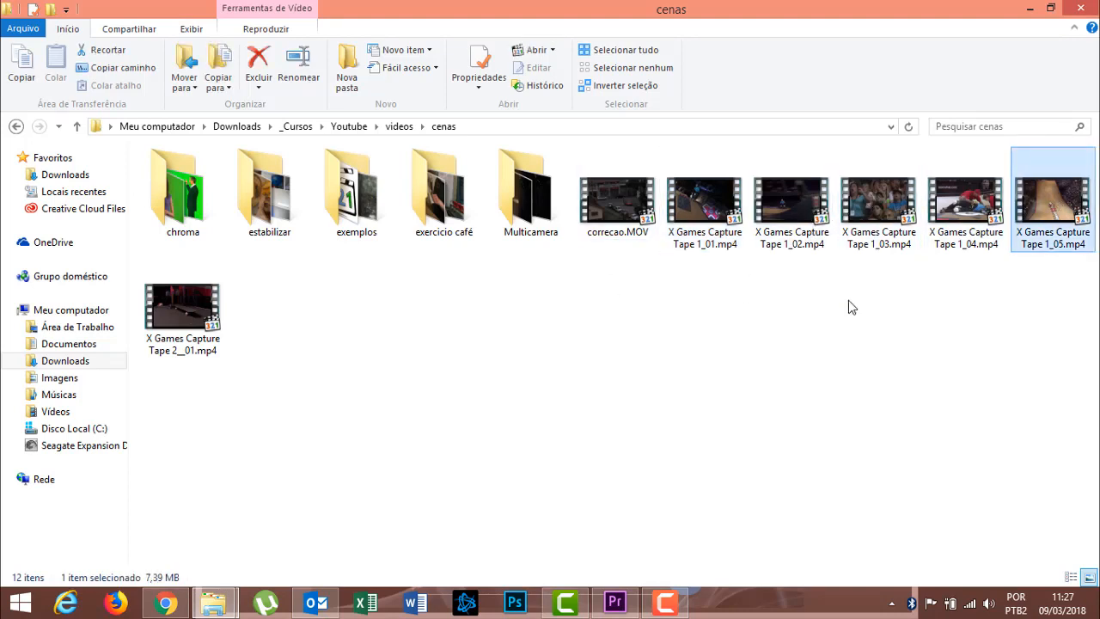
left_click(797, 361)
left_click(628, 208)
left_click(731, 209)
left_click(804, 206)
left_click(886, 204)
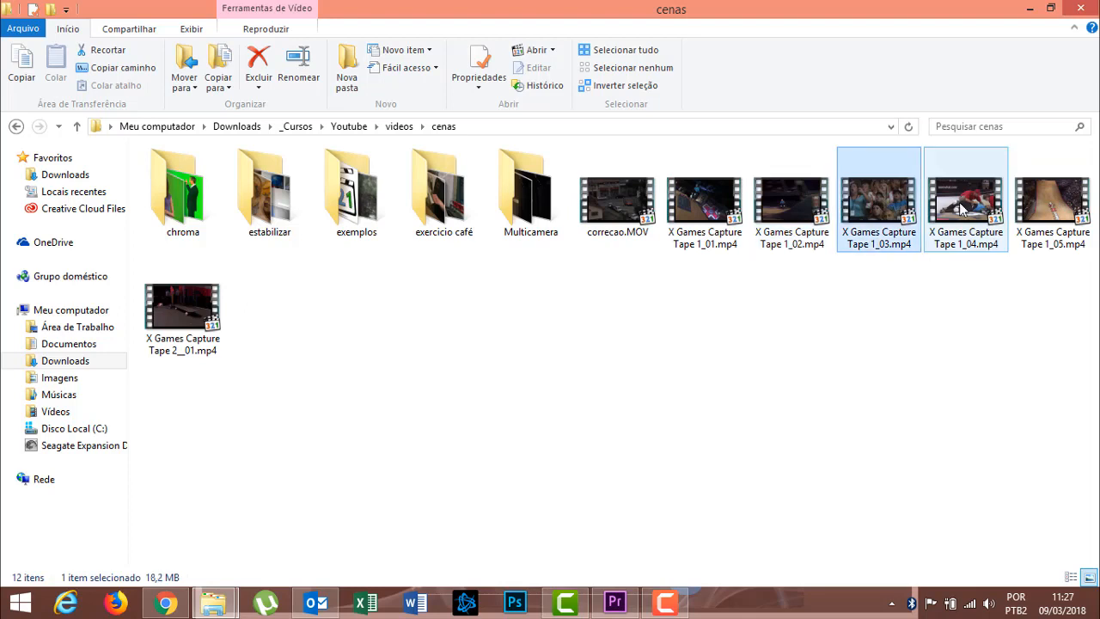
left_click(1044, 205)
left_click(703, 206)
left_click(795, 207)
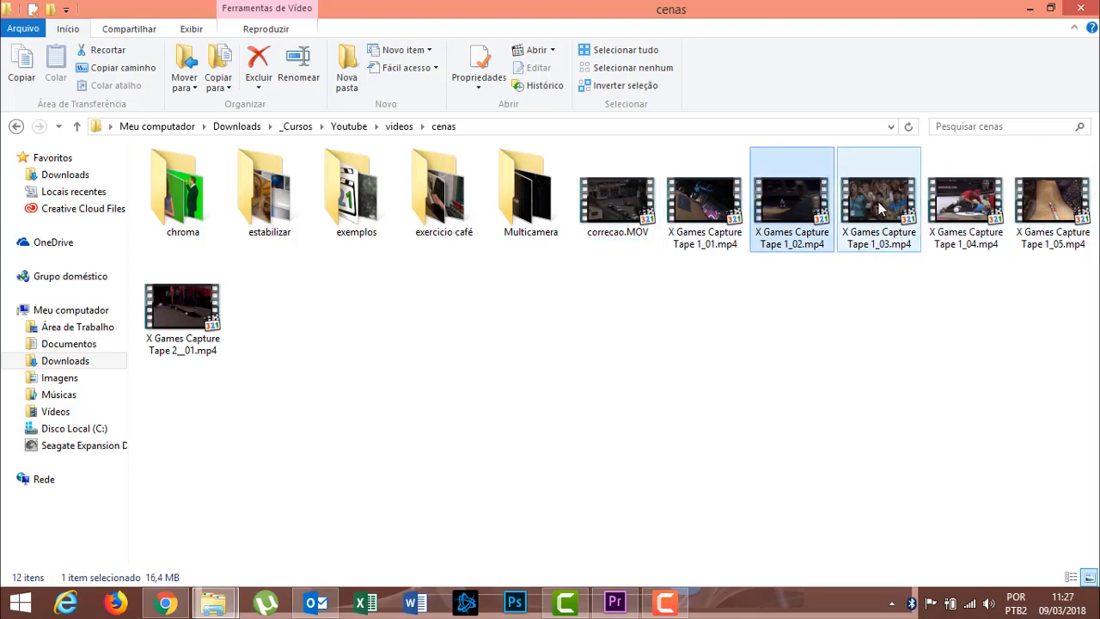
left_click(880, 208)
left_click(1041, 208)
left_click(710, 216)
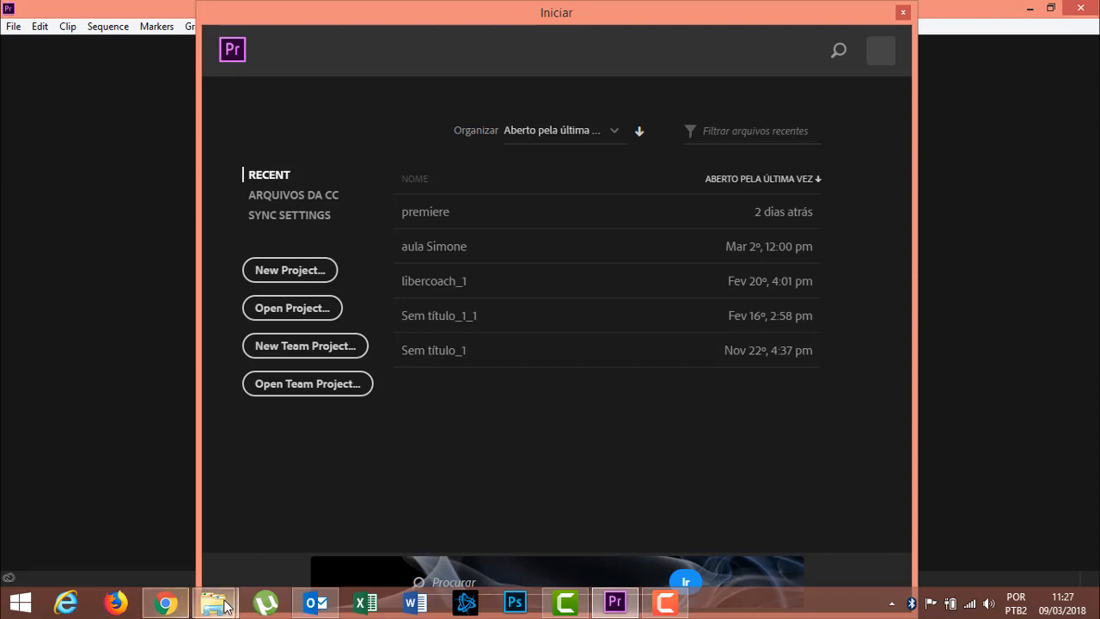
Return to the cenas folder and preview X Games Capture Tape 1_01.mp4, pausing and resuming its playback.
mouse_move(214, 602)
left_click(189, 543)
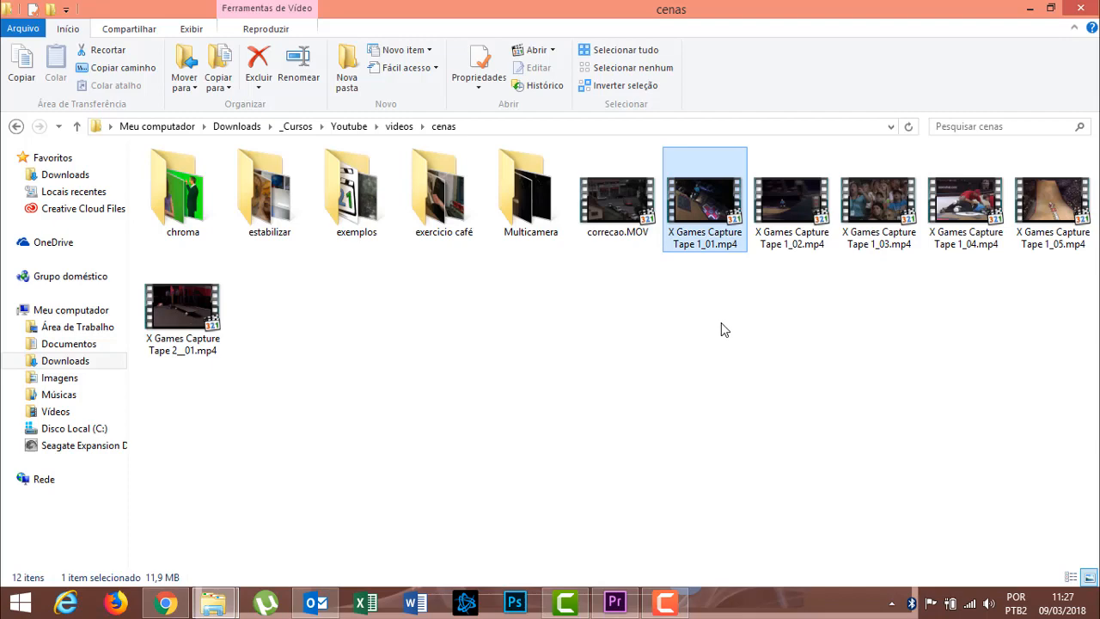
double_click(701, 217)
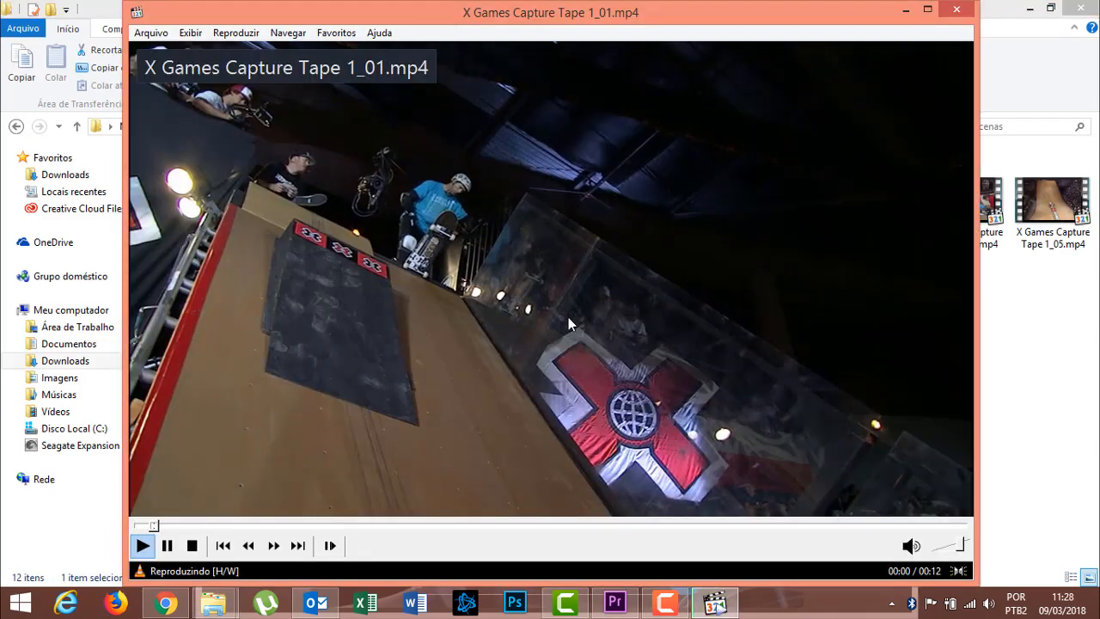
left_click(170, 546)
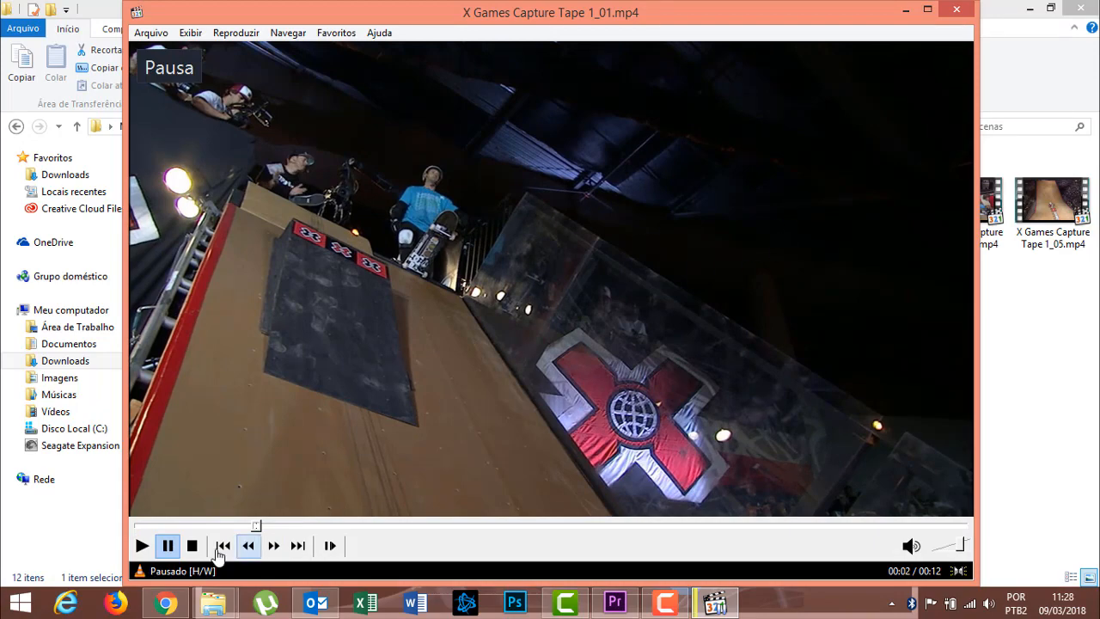
left_click(142, 546)
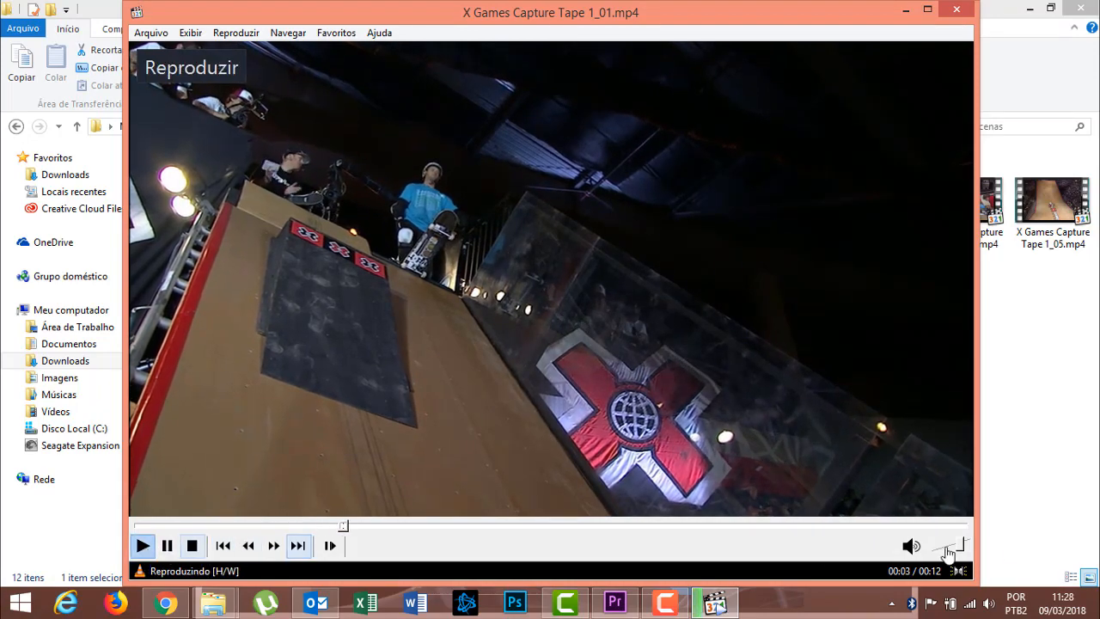
Lower the video player's volume to 33% and close the clip.
left_click_drag(963, 550, 945, 554)
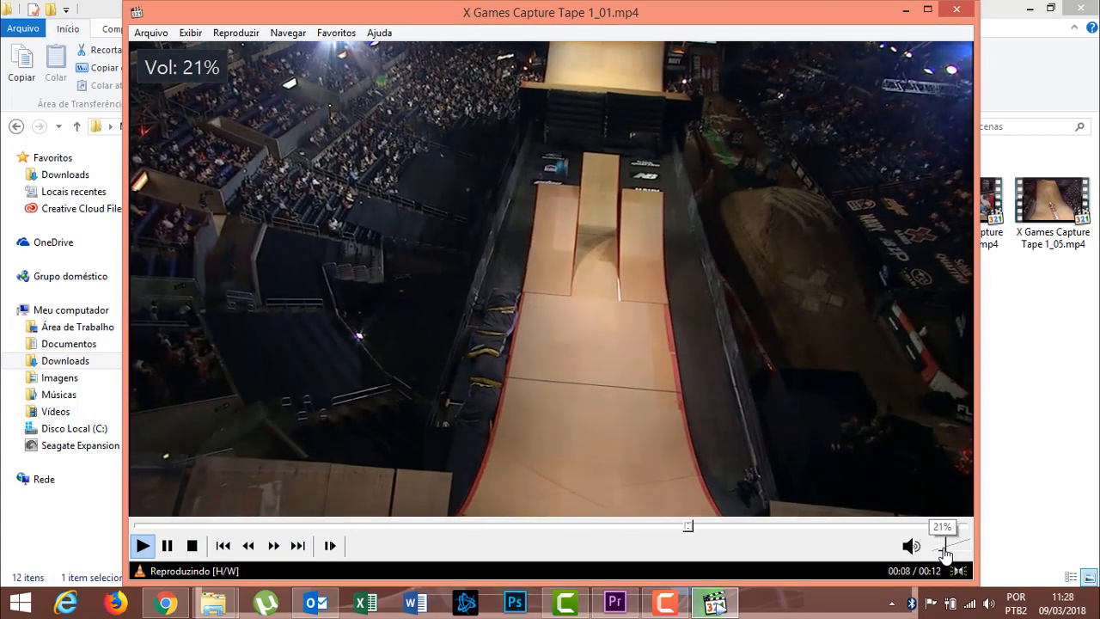
left_click(946, 554)
left_click_drag(946, 548, 949, 547)
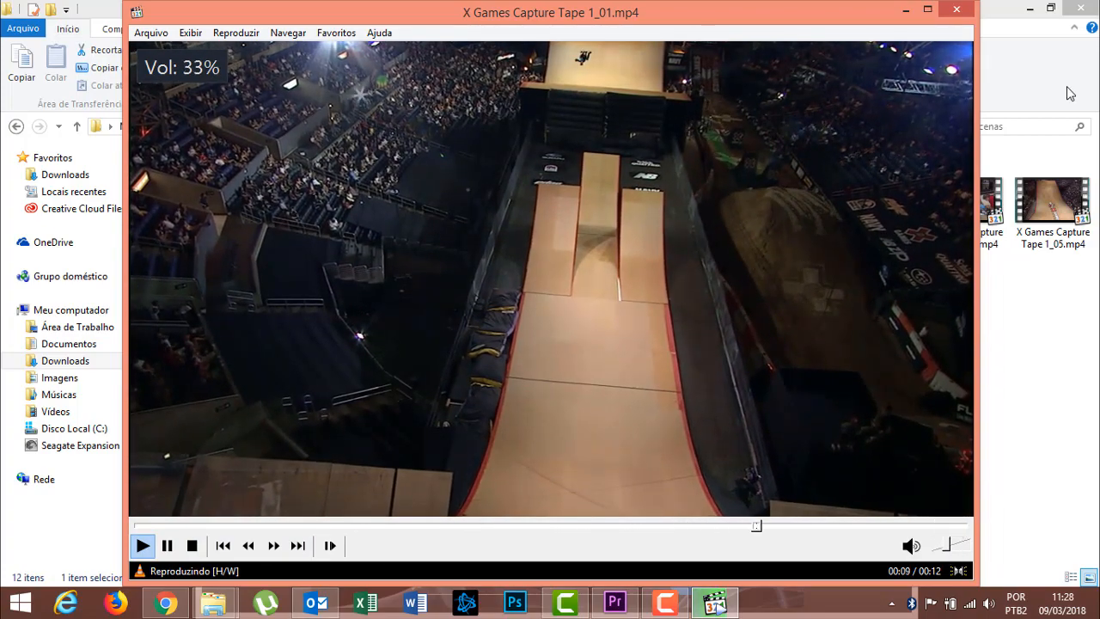
left_click(957, 10)
Select the five X Games Capture Tape 1 clips, preview X Games Capture Tape 2__01.mp4 and close the player.
left_click_drag(708, 284, 1064, 202)
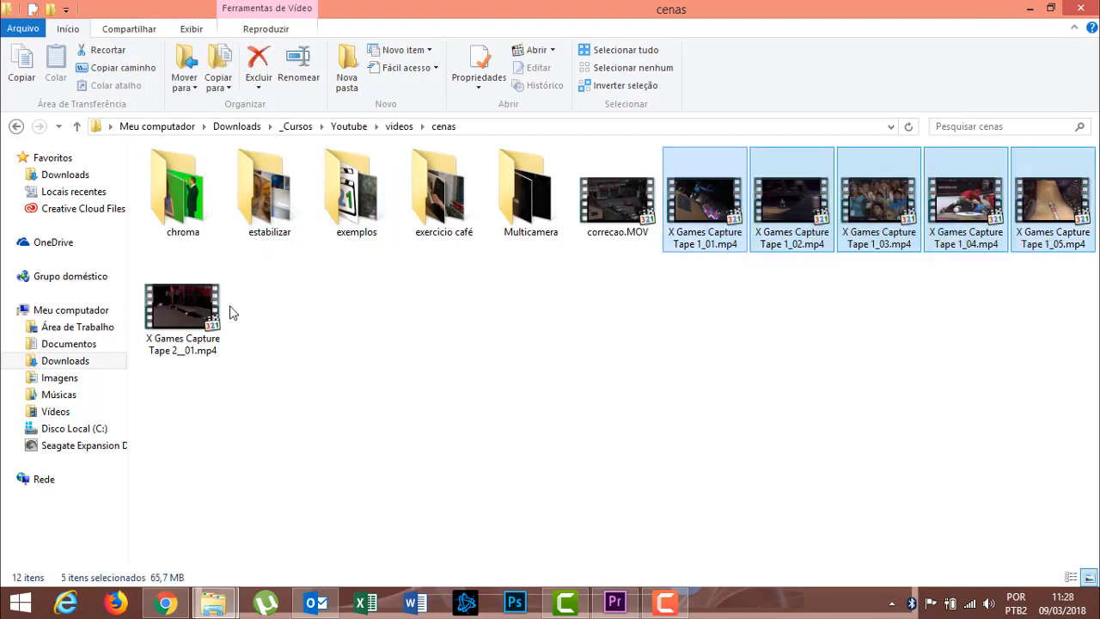
left_click(206, 313)
double_click(181, 319)
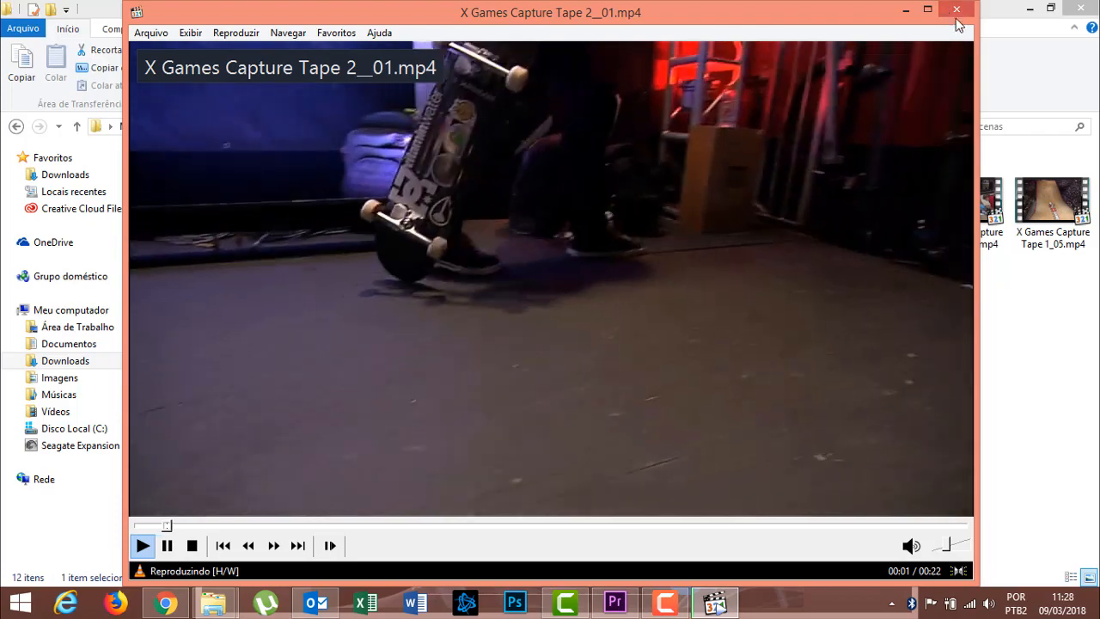
left_click(956, 15)
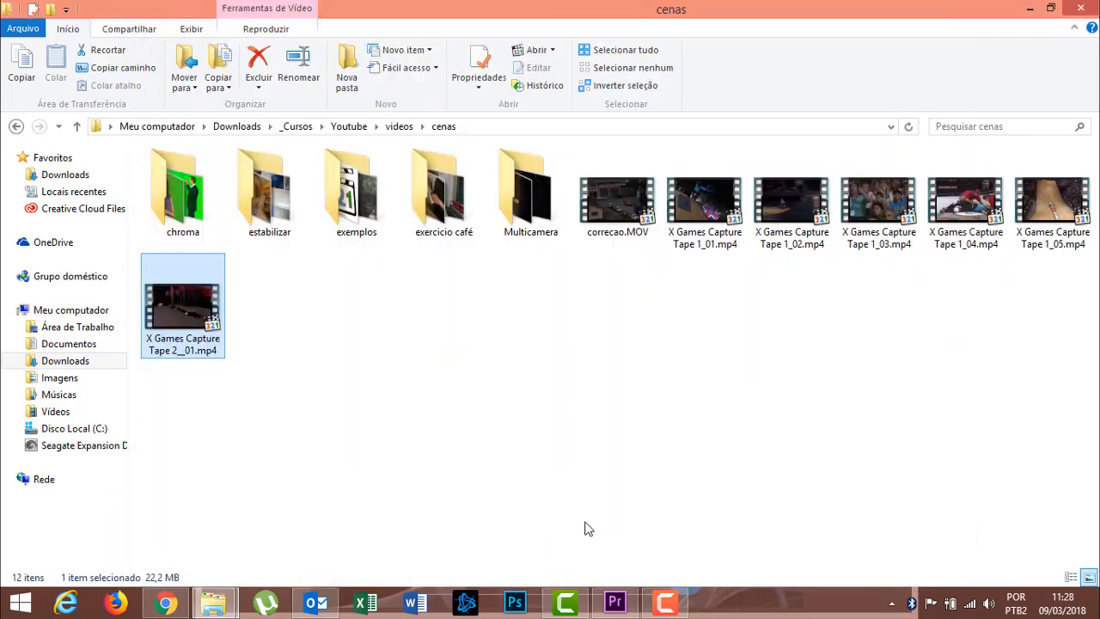
Switch to Premiere Pro and start a new project named "aual premiere".
left_click(626, 607)
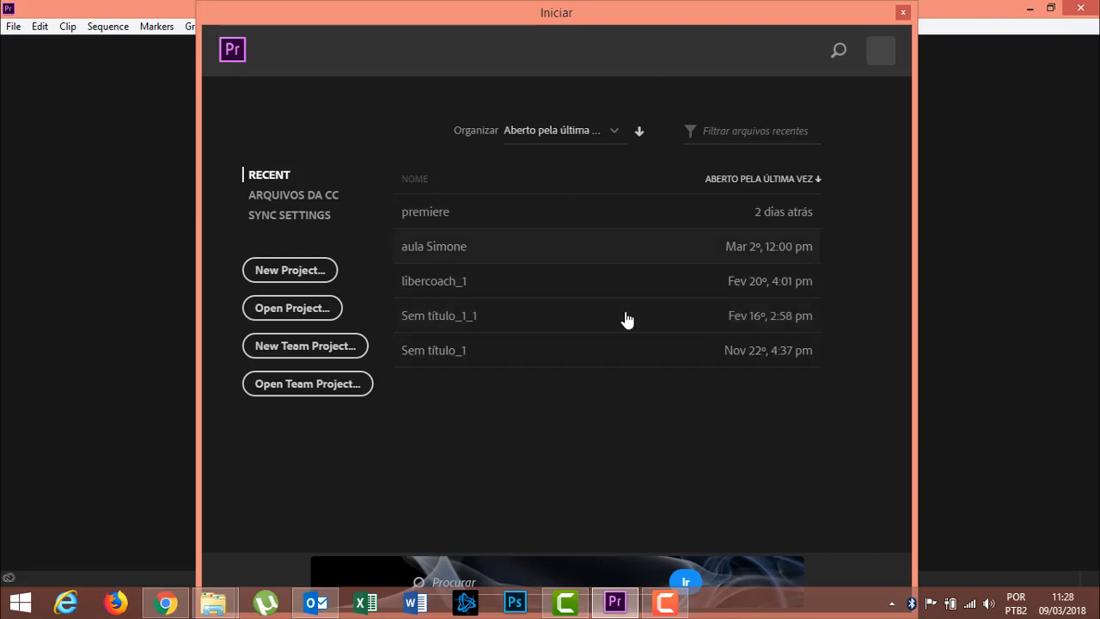
left_click(316, 271)
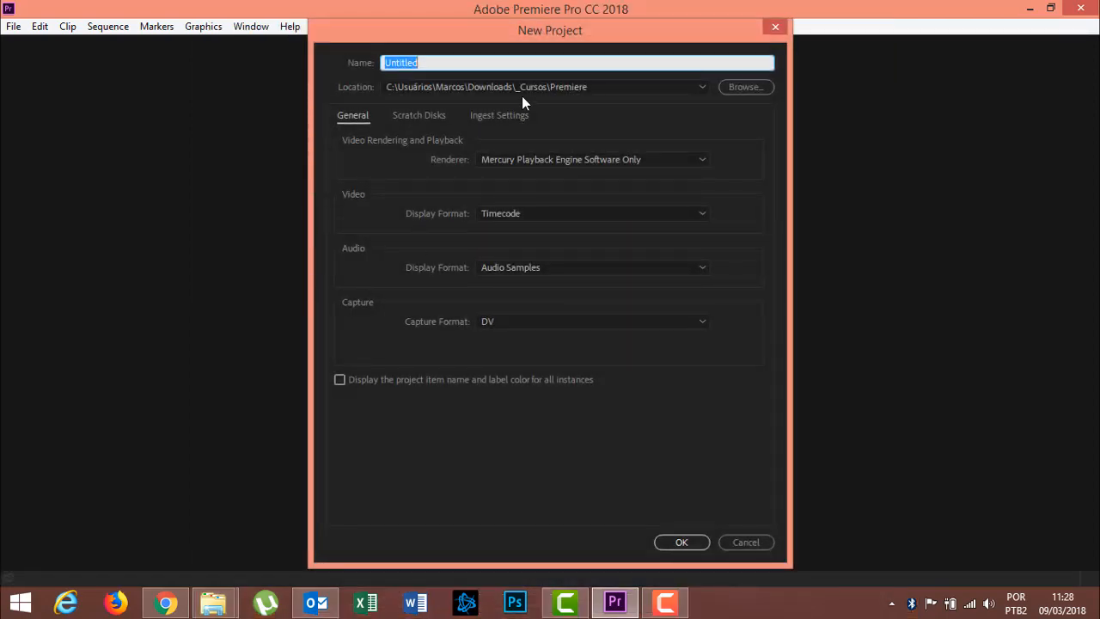
type("ayla")
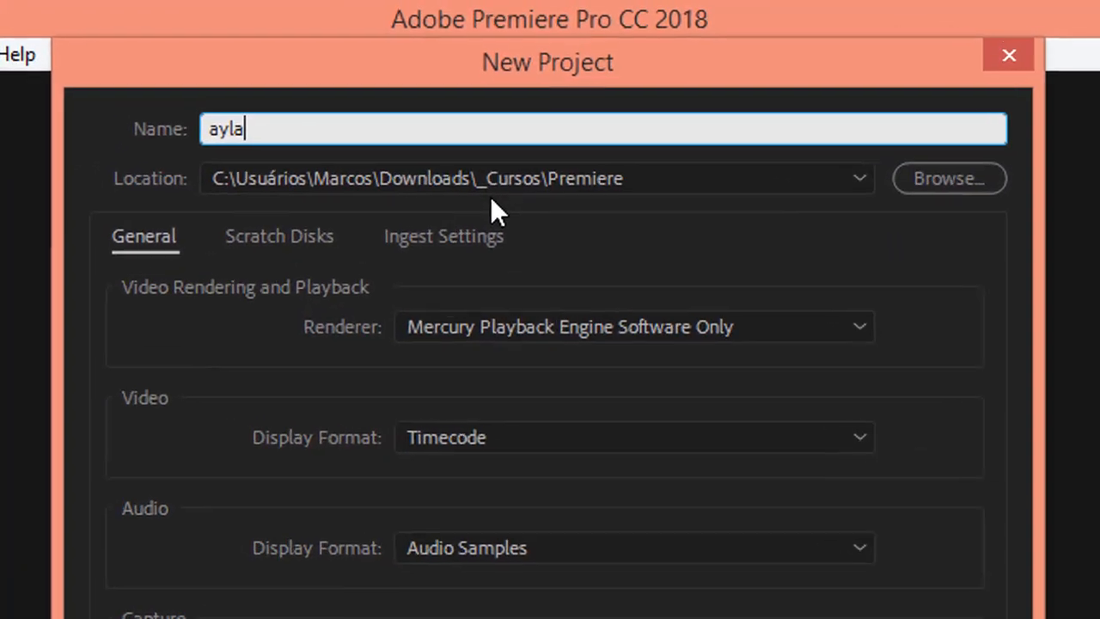
key("BackSpace")
key("BackSpace")
key("BackSpace")
type("ual")
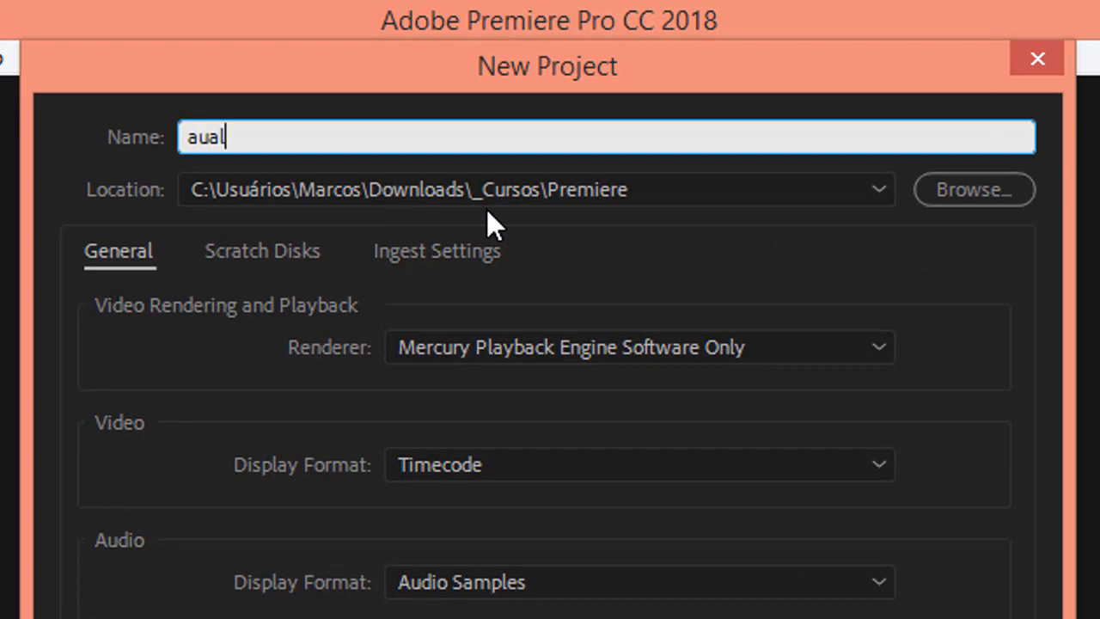
type(" premiere")
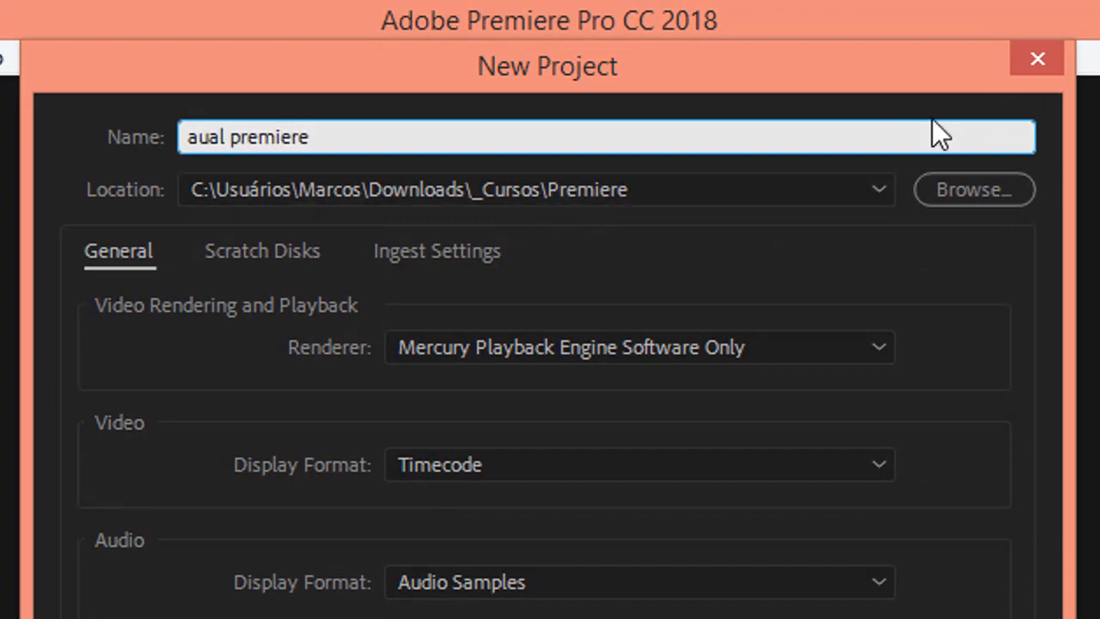
Set the project's location to the Downloads\_Cursos\Youtube\videos\cenas folder.
left_click(978, 189)
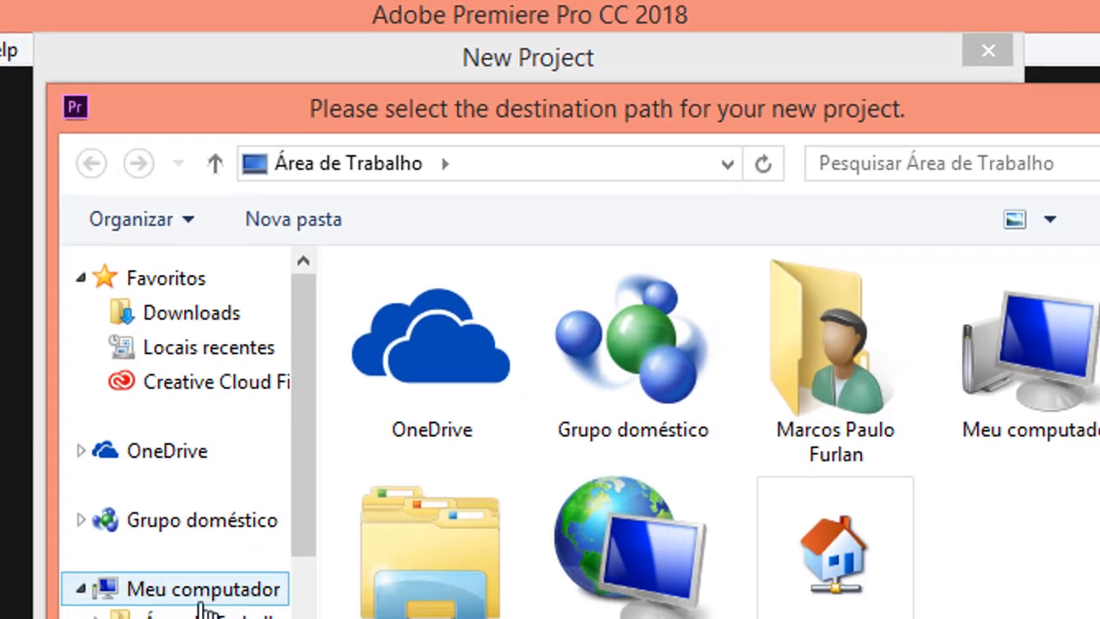
left_click(172, 460)
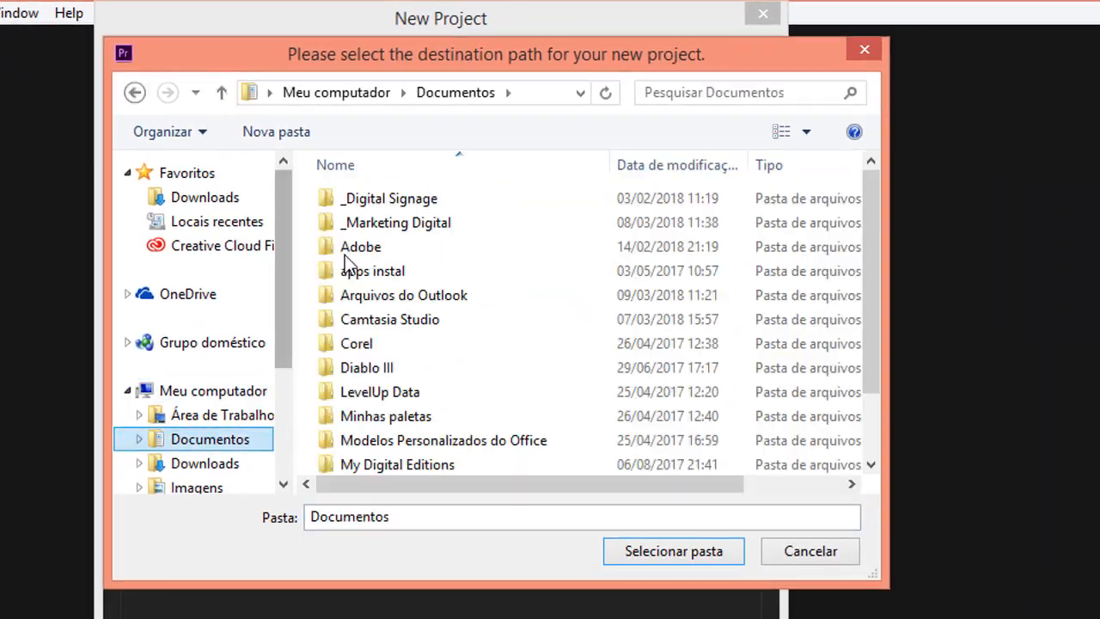
left_click(222, 200)
double_click(361, 208)
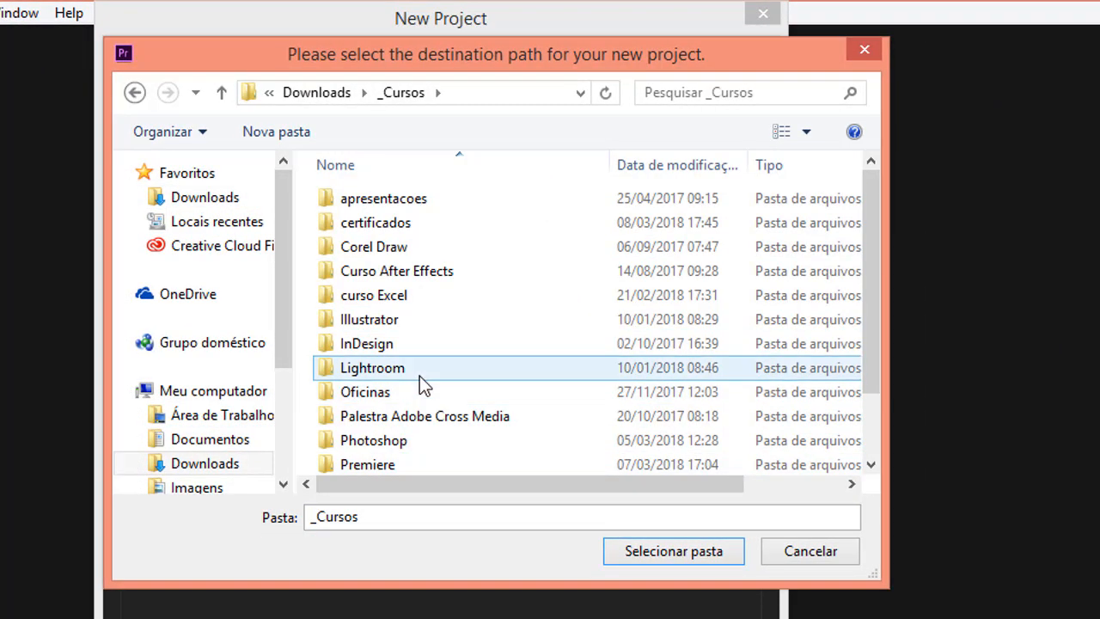
scroll(420, 374, "down", 1)
double_click(361, 465)
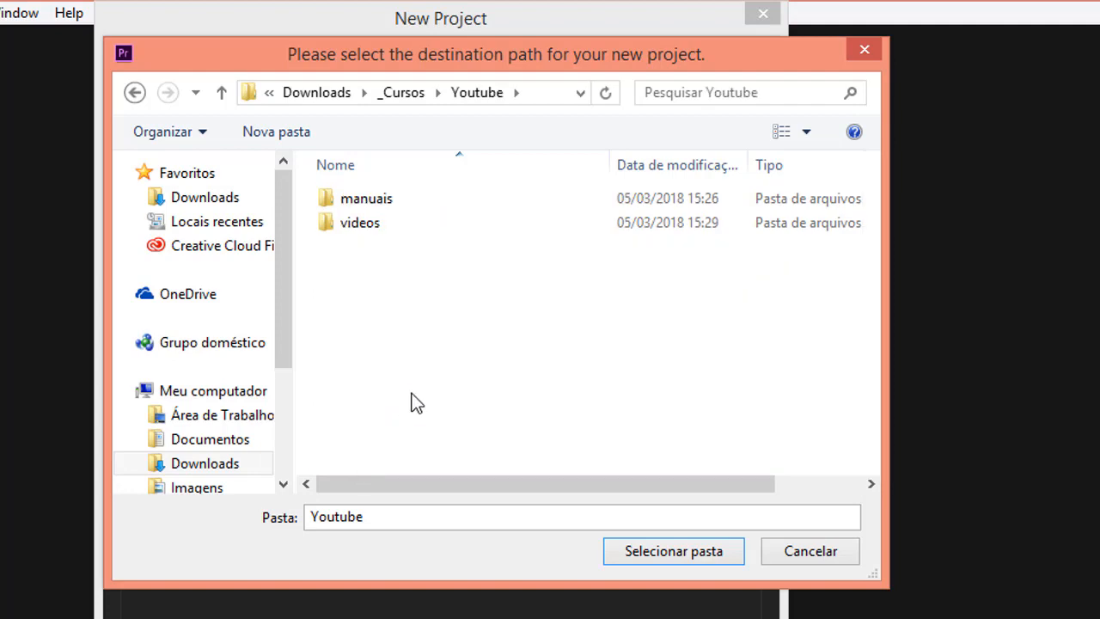
double_click(358, 223)
left_click(362, 239)
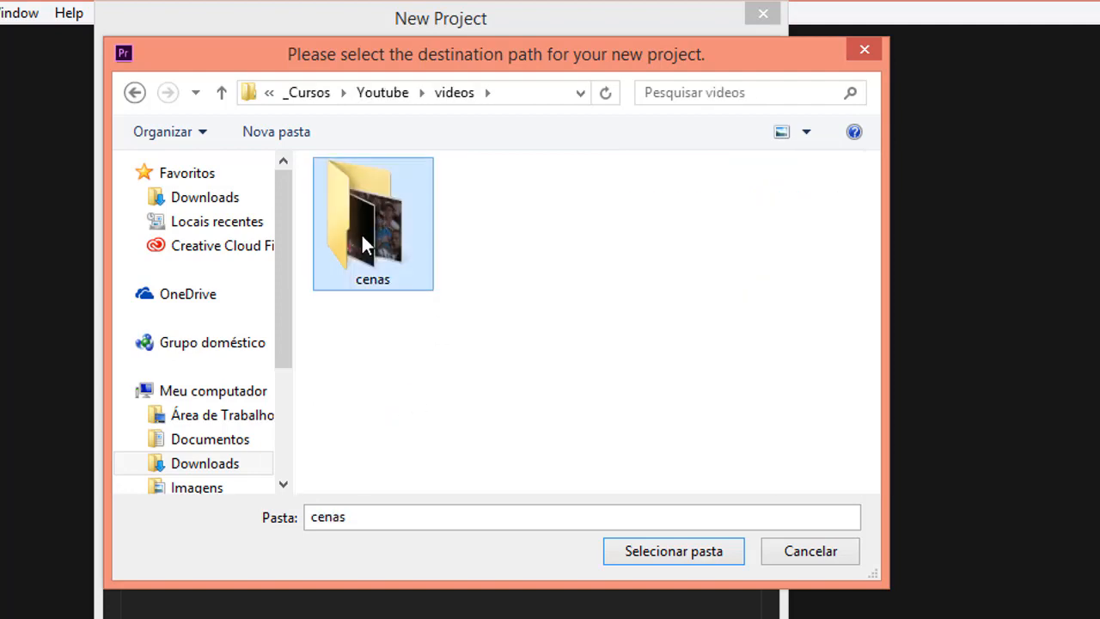
double_click(362, 244)
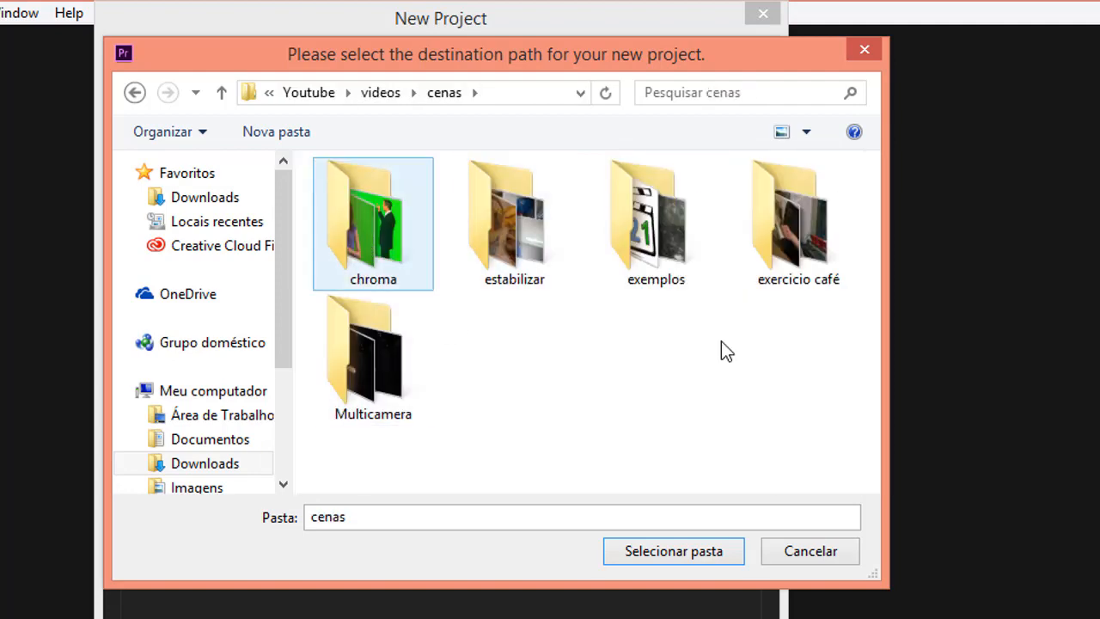
left_click(701, 553)
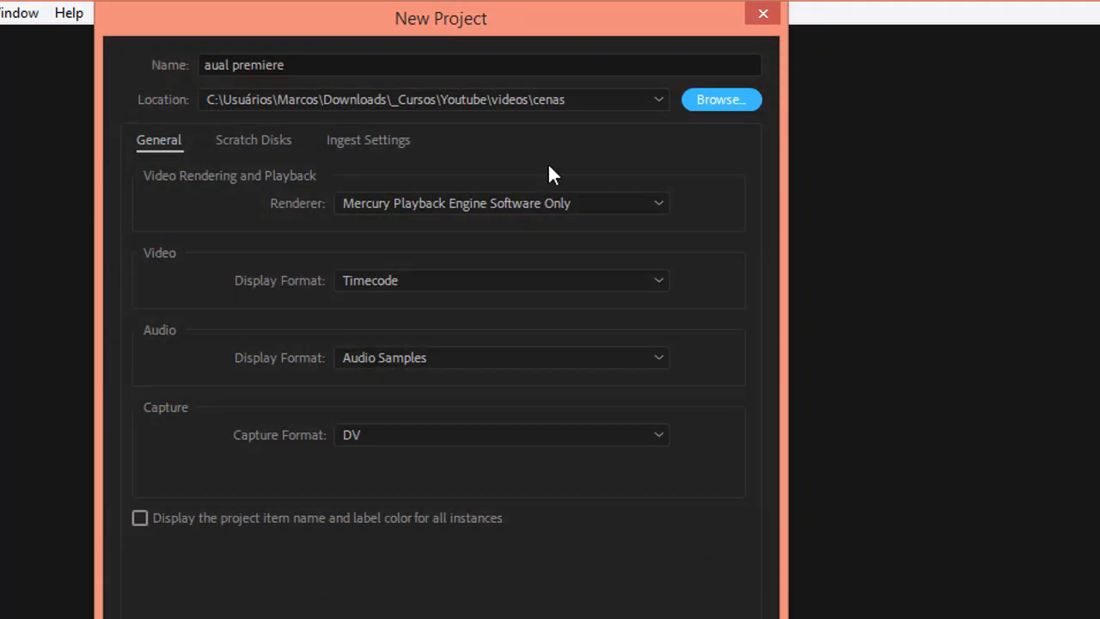
Set the renderer to Mercury Playback Engine GPU Acceleration (CUDA), review the scratch disk and ingest settings, and create the project.
left_click(661, 207)
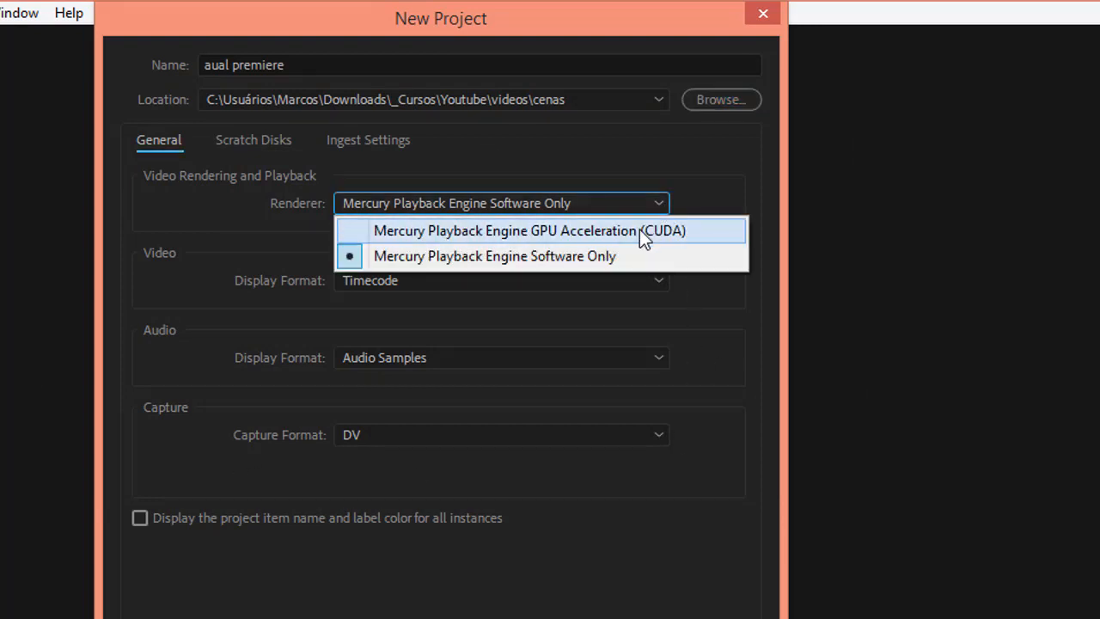
left_click(640, 231)
left_click(273, 142)
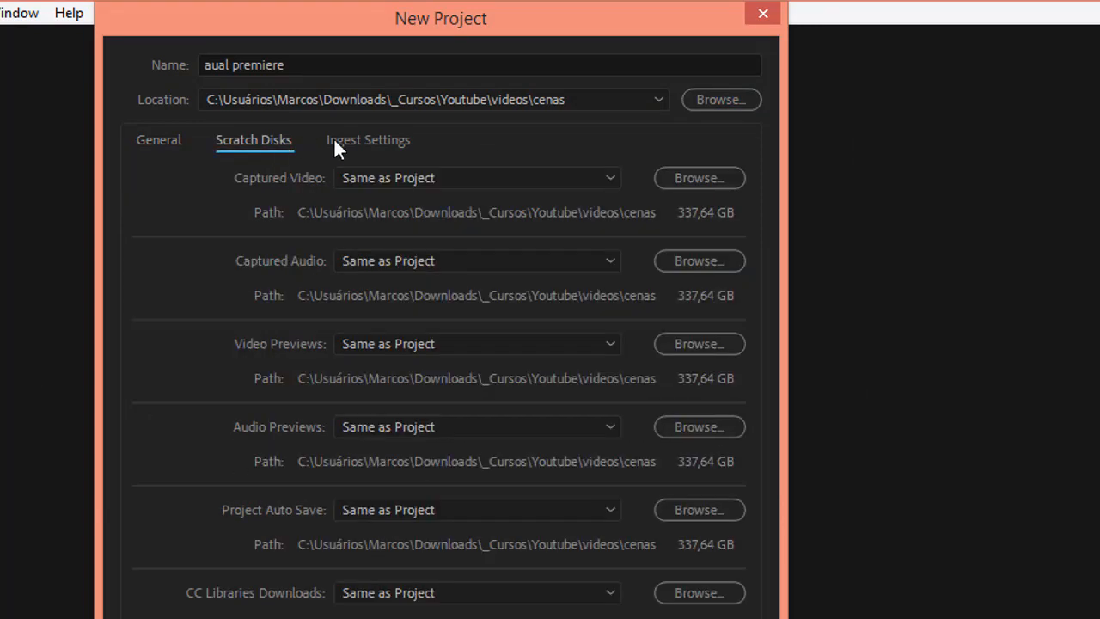
left_click(357, 146)
left_click(176, 140)
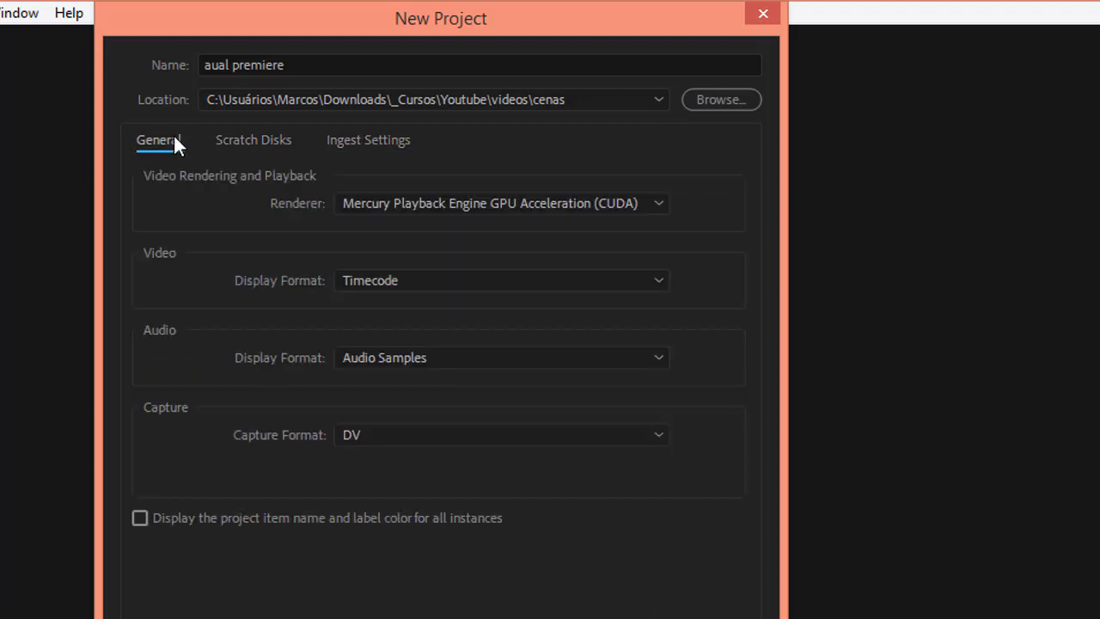
left_click(666, 548)
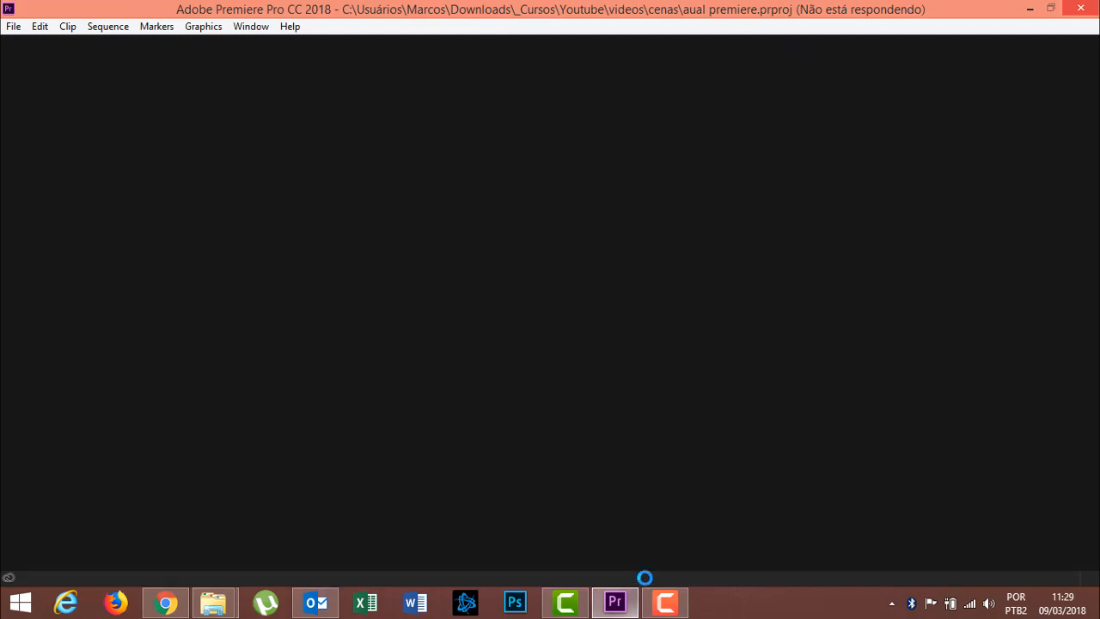
Switch to Chrome and close the WhatsApp and Facebook pages, leaving Trello and the YouTube upload open.
mouse_move(656, 606)
mouse_move(567, 607)
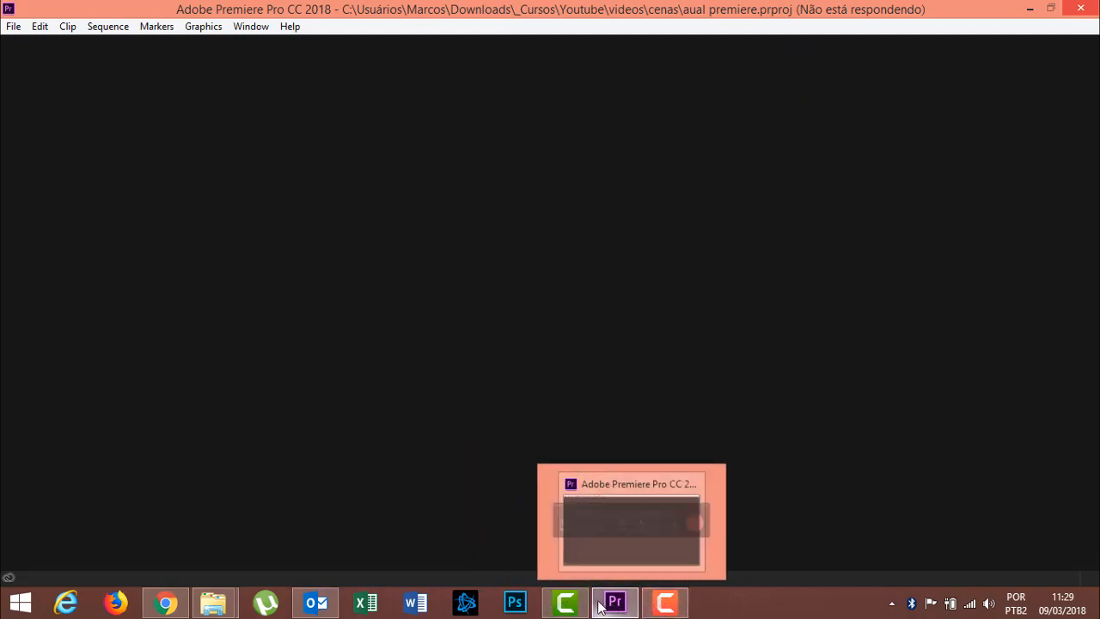
mouse_move(171, 611)
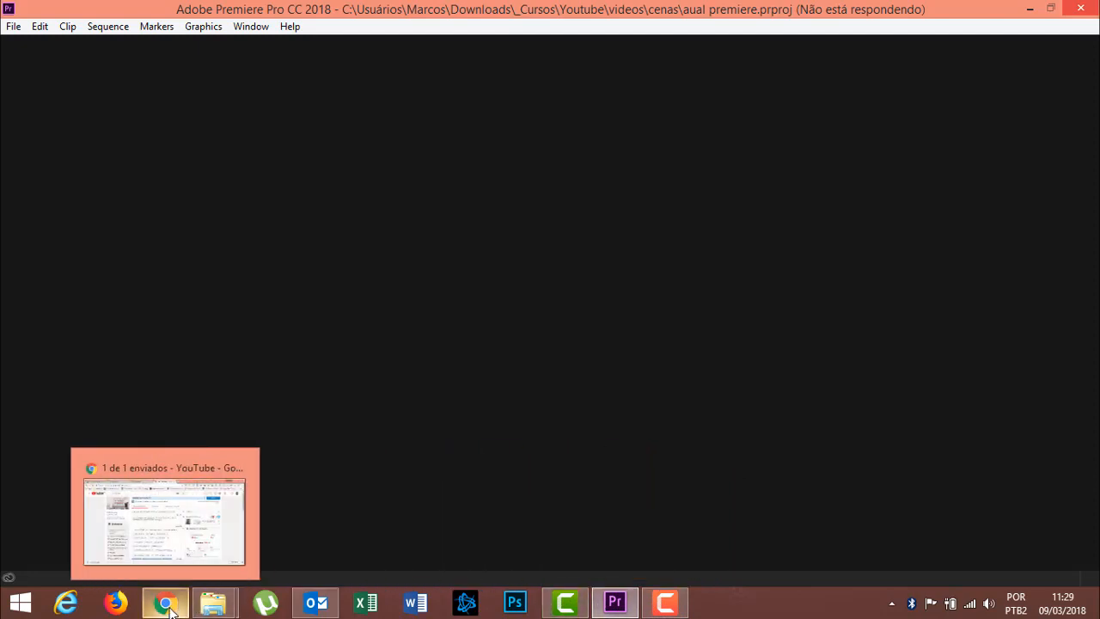
left_click(165, 520)
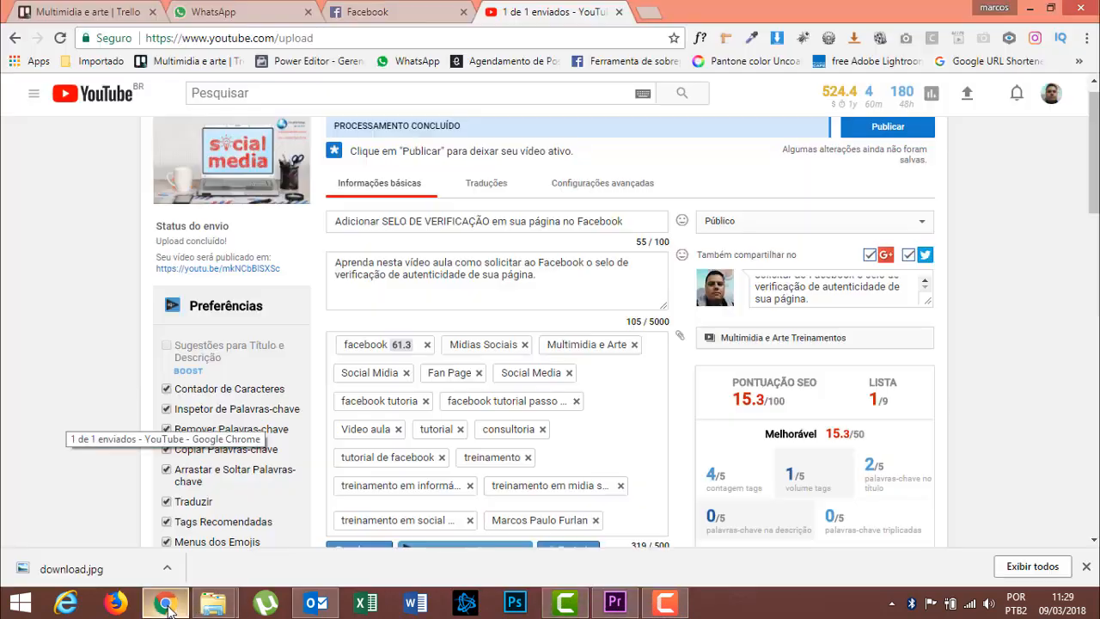
left_click(308, 12)
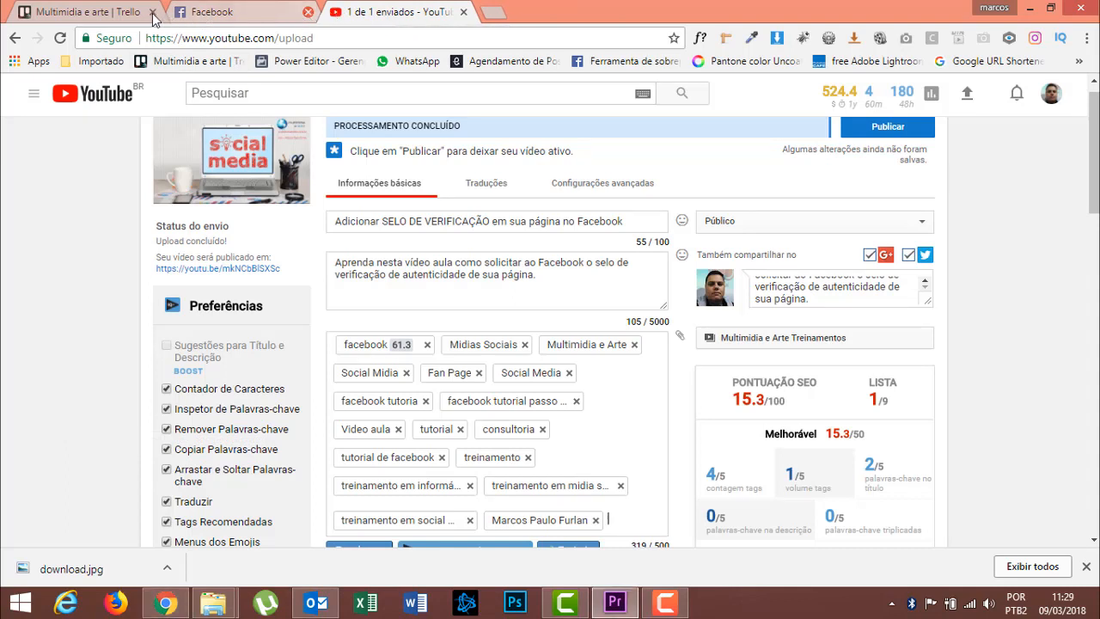
left_click(308, 12)
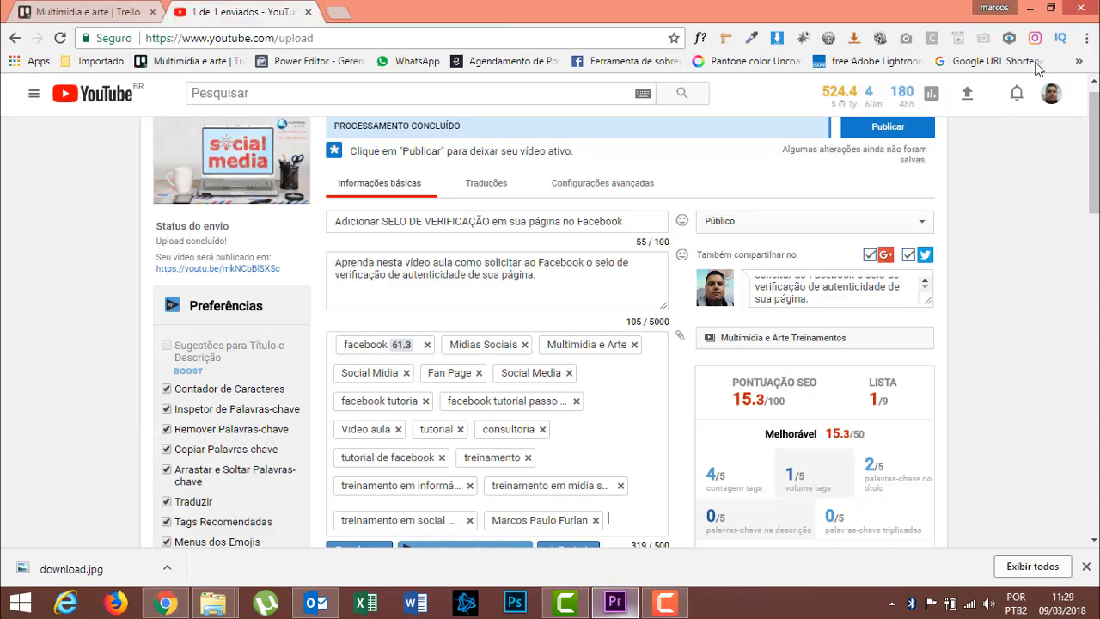
Return from Chrome to Premiere Pro and switch the project to the Editing workspace.
left_click(1031, 8)
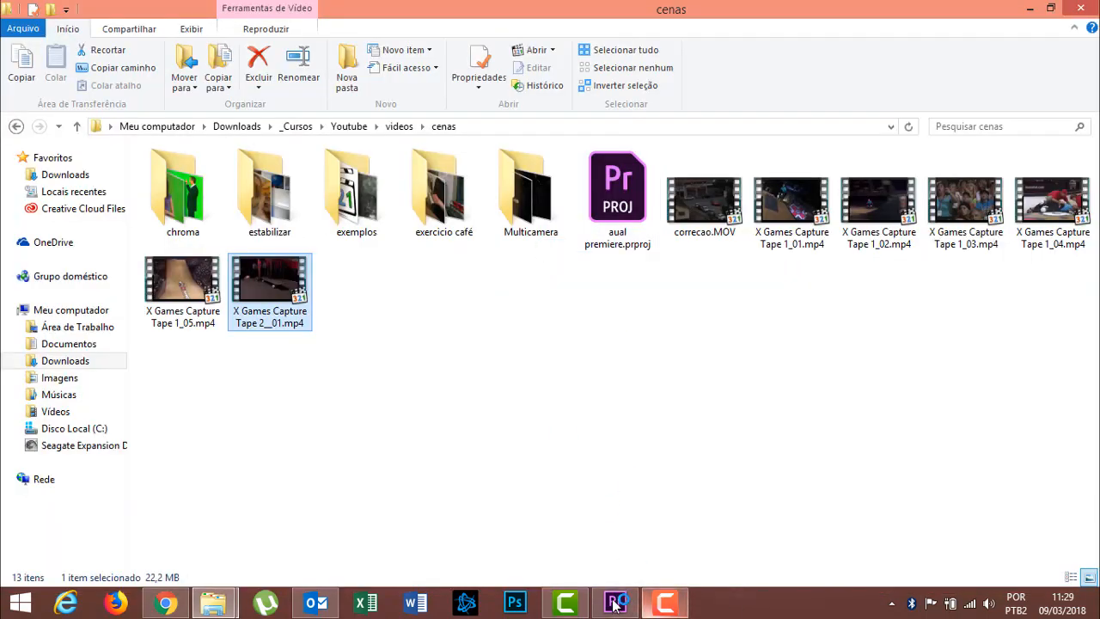
left_click(615, 603)
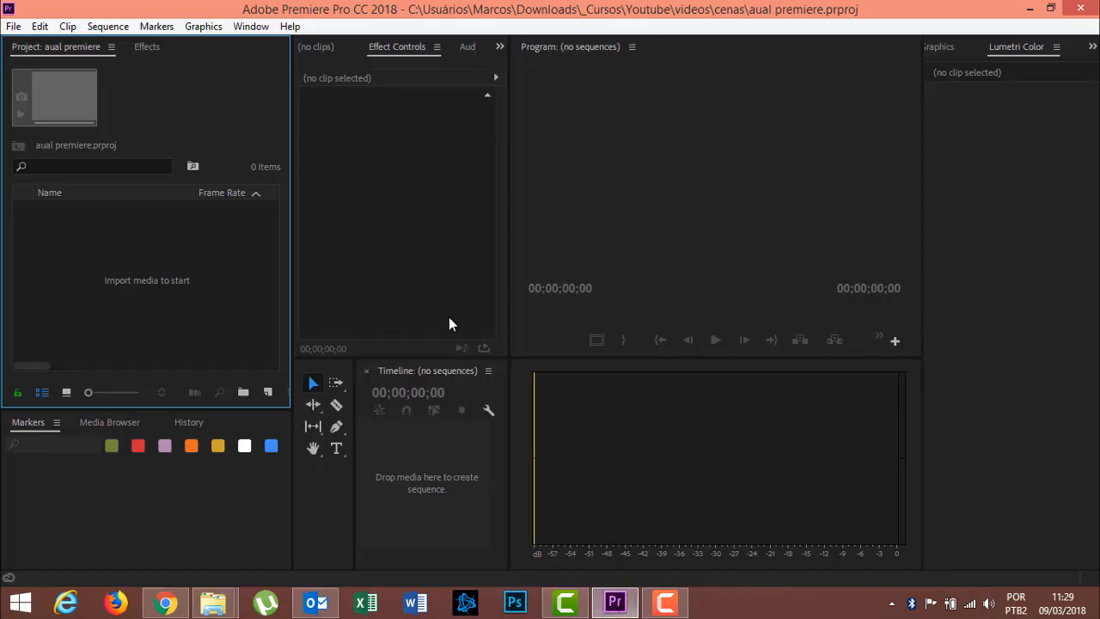
left_click(253, 27)
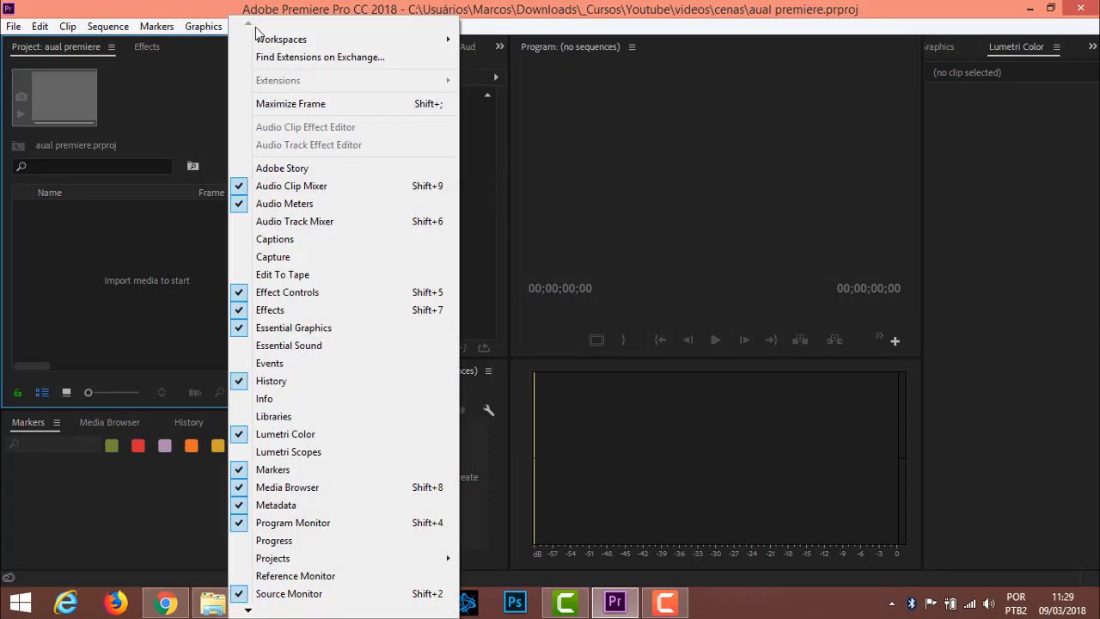
mouse_move(338, 41)
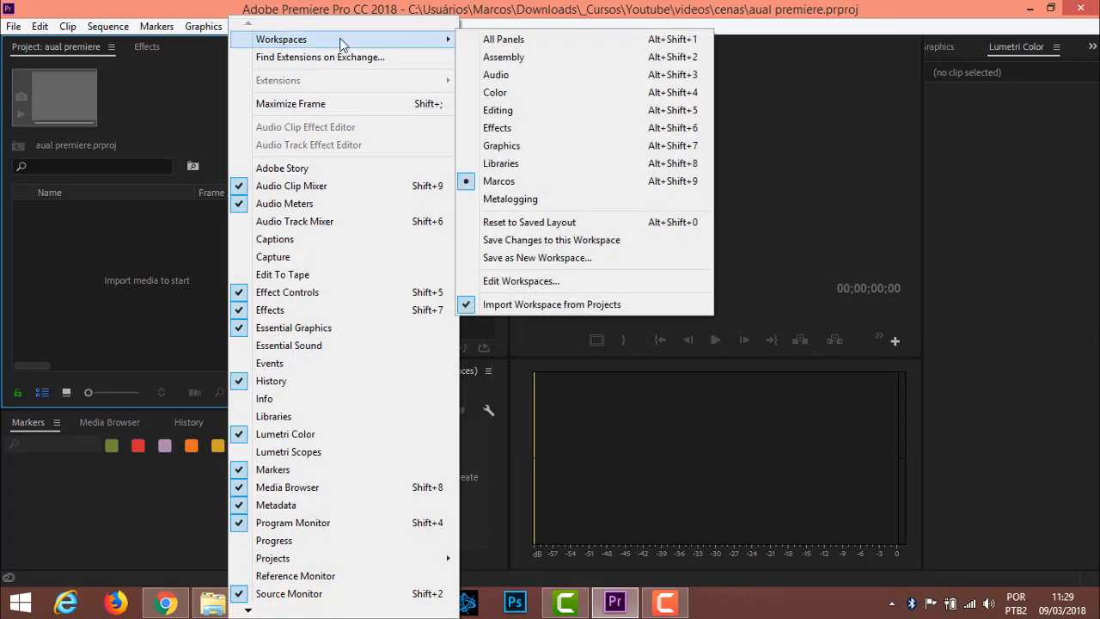
left_click(521, 112)
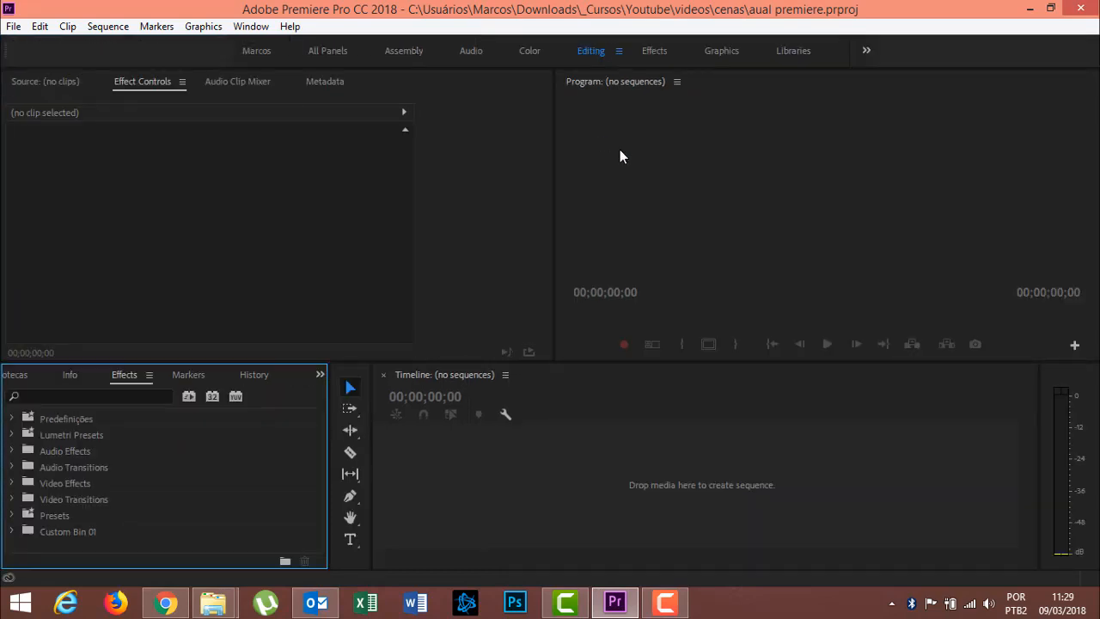
Switch to the custom saved workspace and return to the Editing workspace.
left_click(262, 50)
left_click(335, 50)
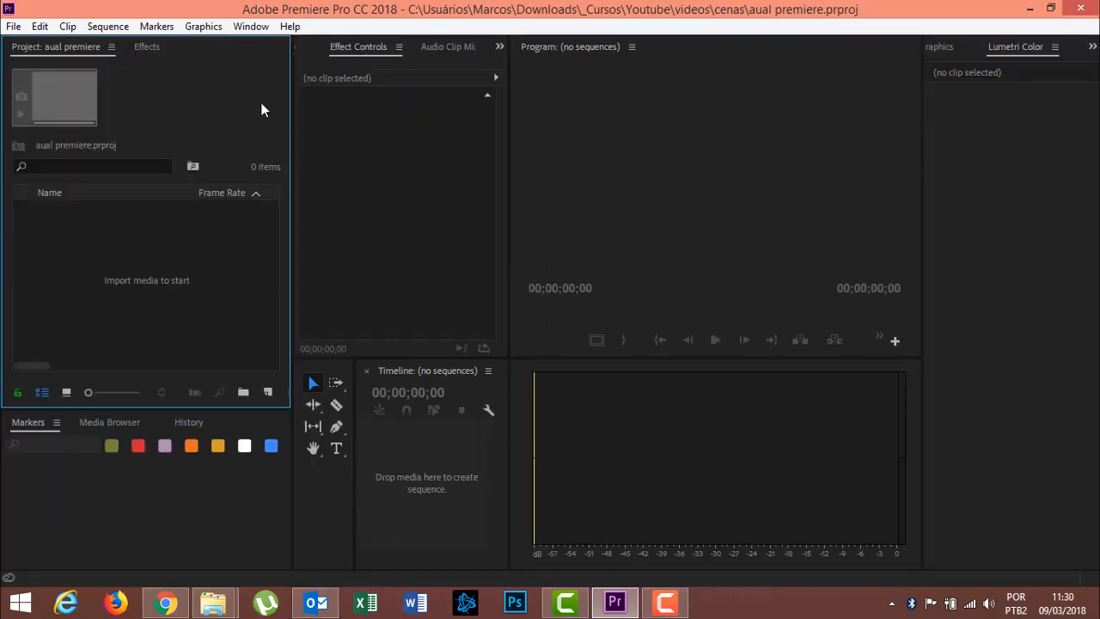
left_click(249, 27)
mouse_move(325, 39)
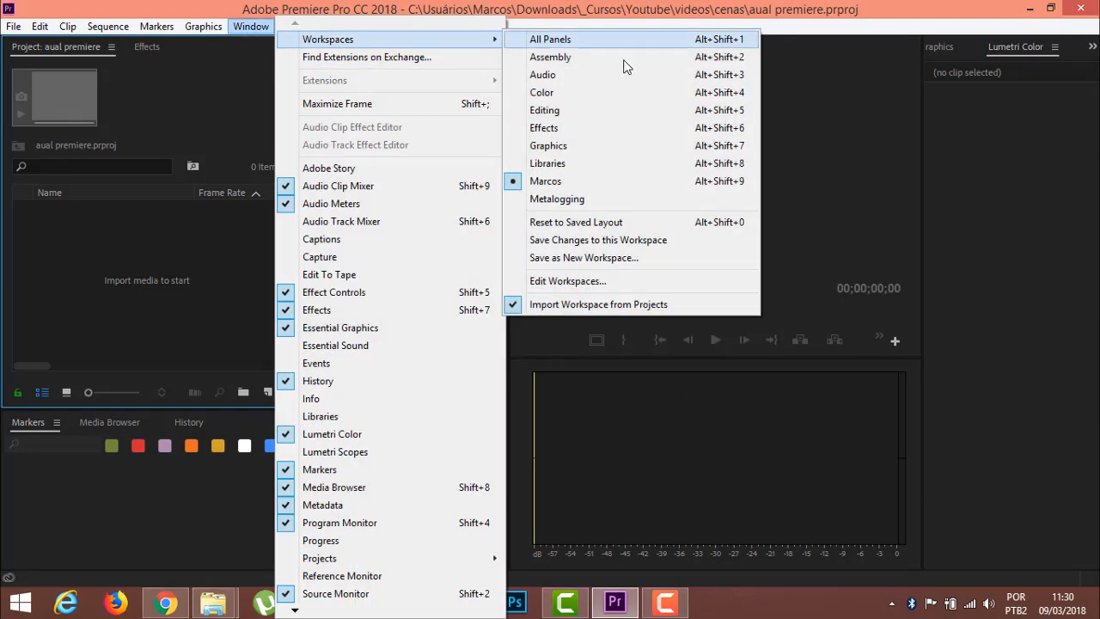
left_click(576, 110)
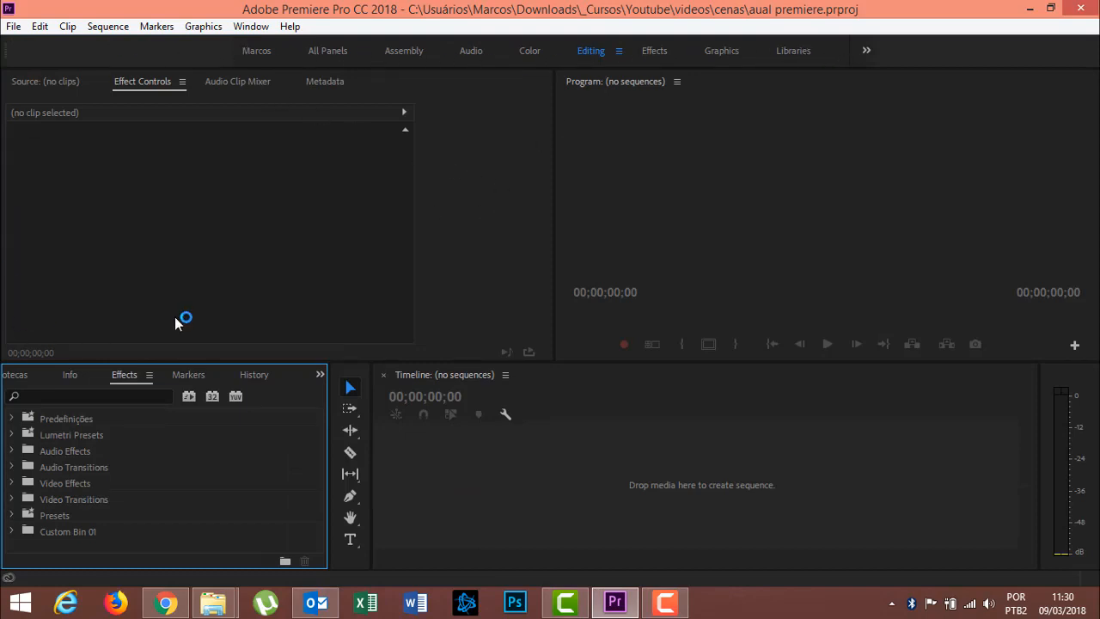
Examine the Effect Controls, Source, Audio Clip Mixer, Metadata, Program and Timeline panels of the Editing workspace.
left_click(755, 229)
left_click(519, 221)
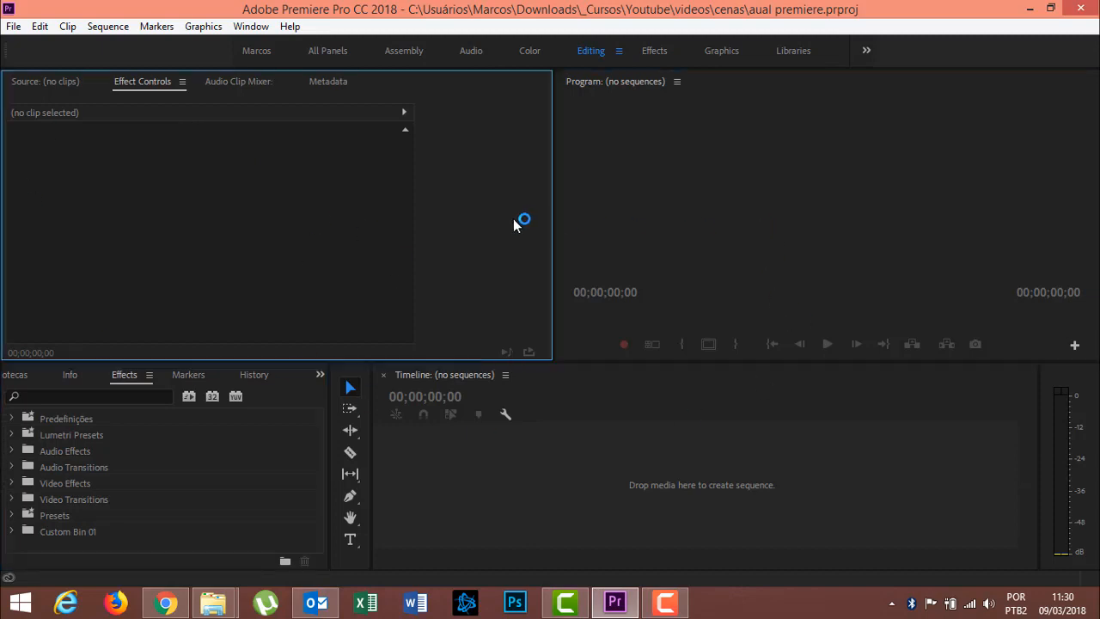
left_click(621, 403)
left_click(661, 224)
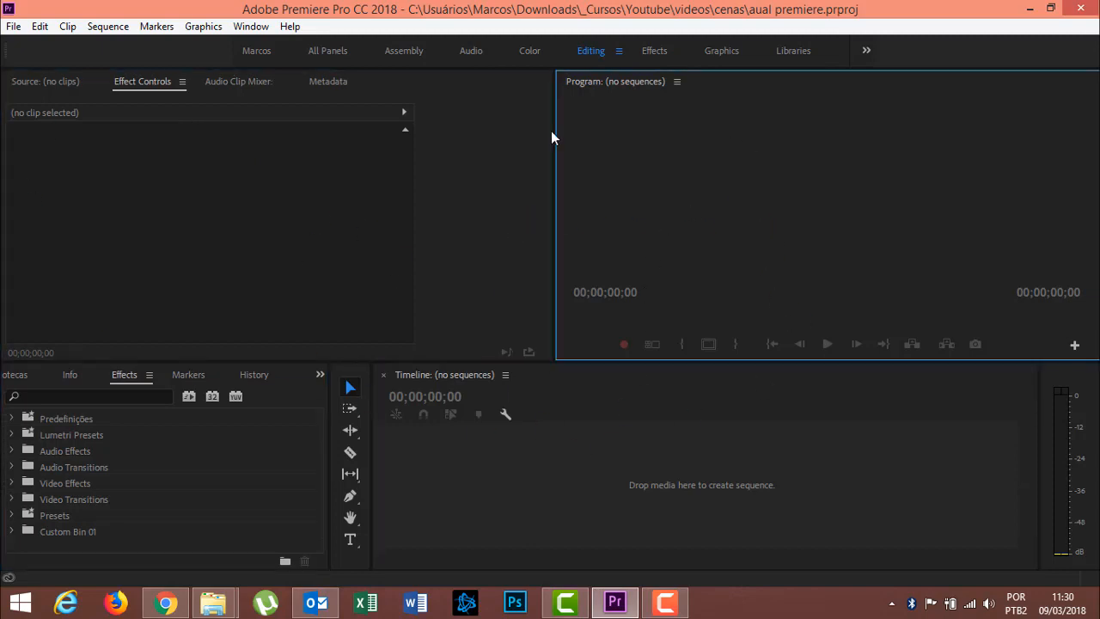
left_click(205, 168)
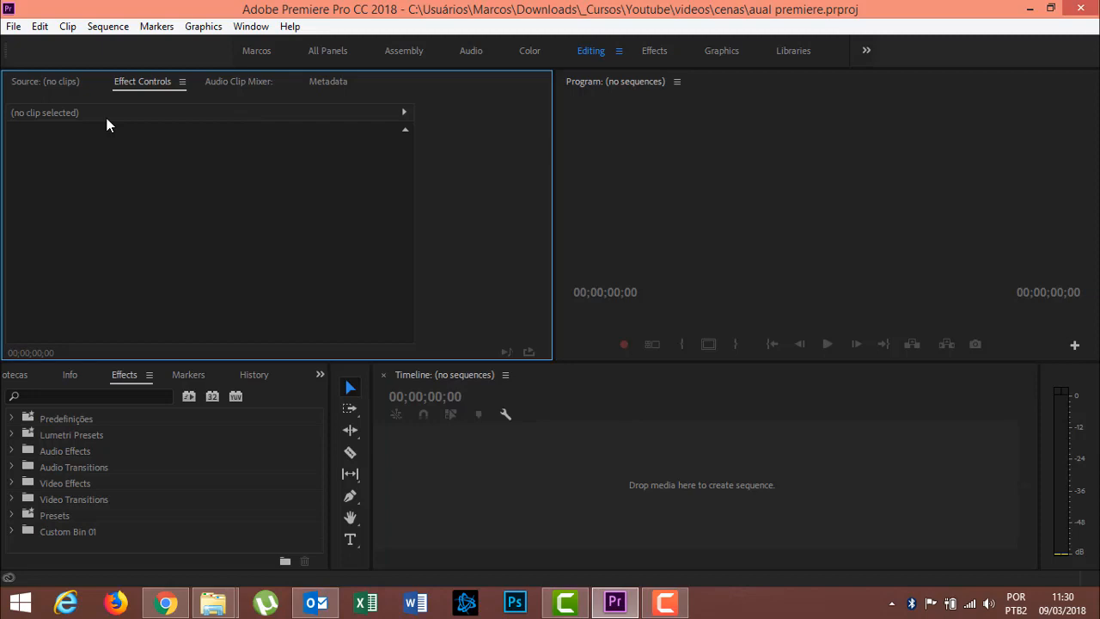
left_click(54, 83)
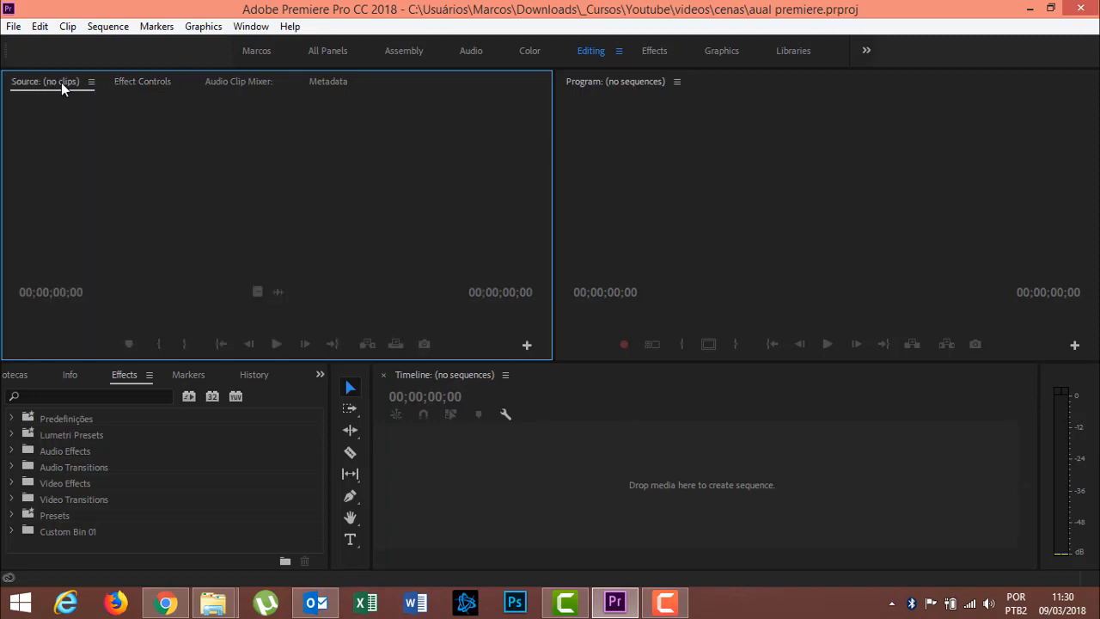
left_click(143, 83)
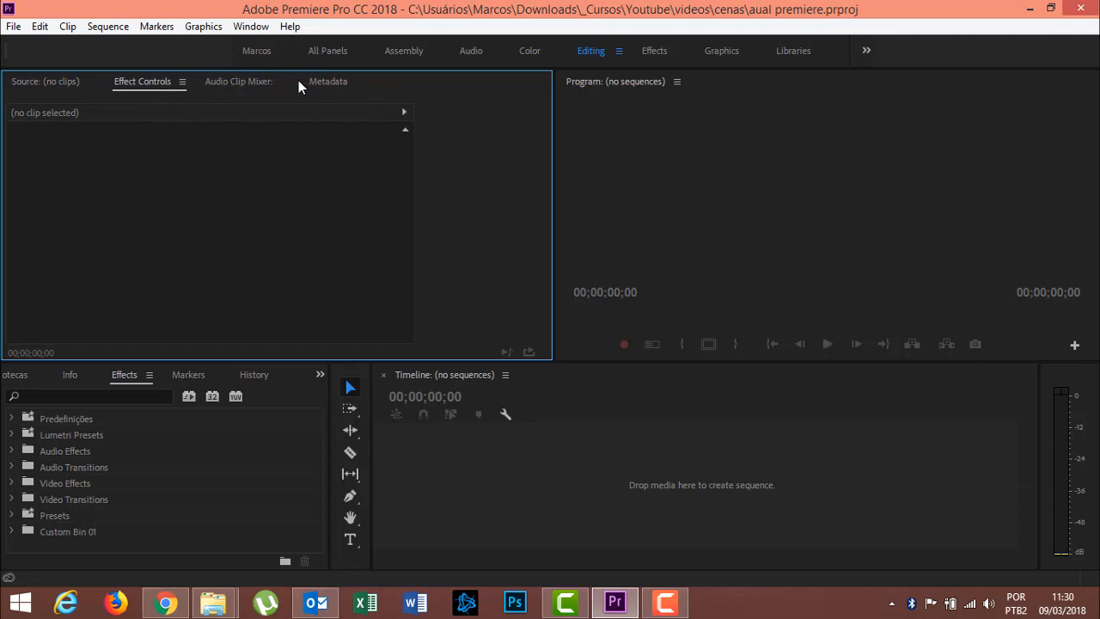
left_click(257, 81)
left_click(337, 82)
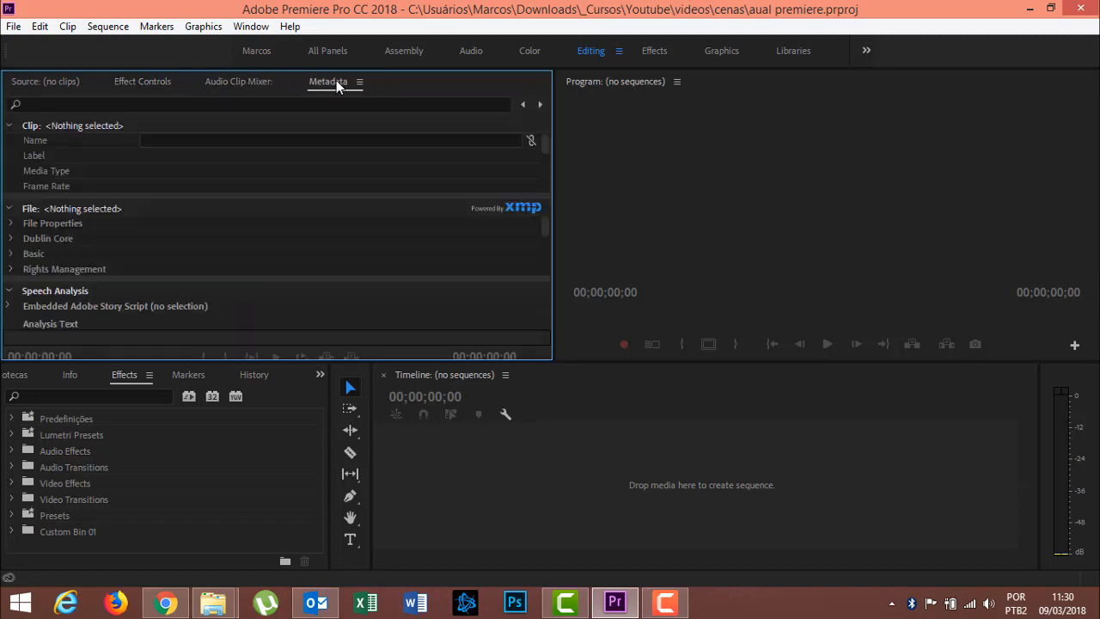
left_click(31, 82)
left_click(676, 98)
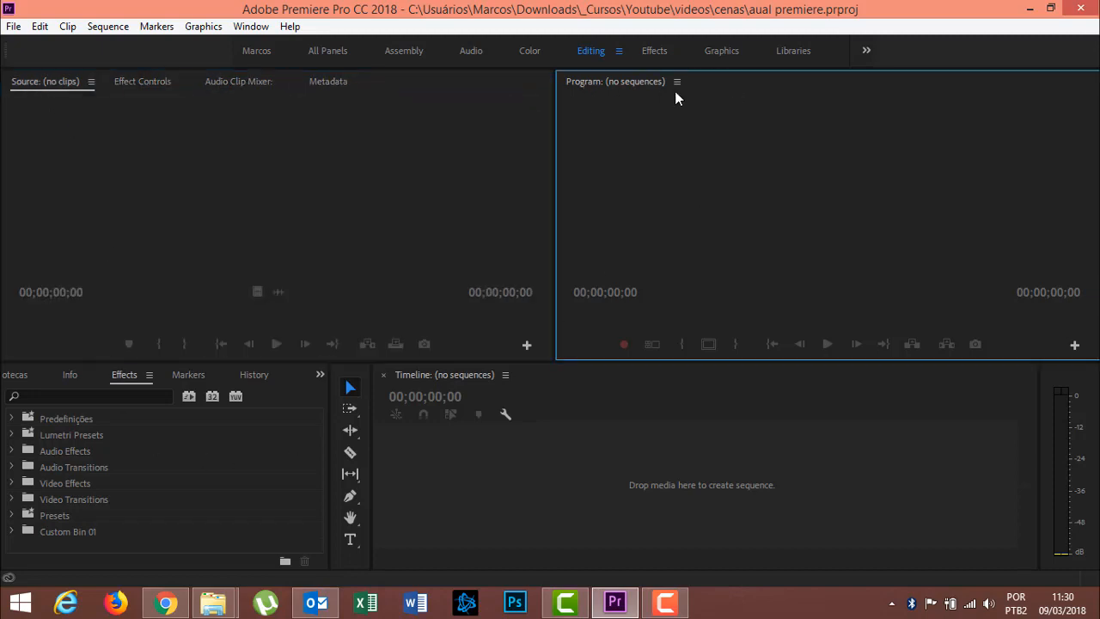
left_click(676, 379)
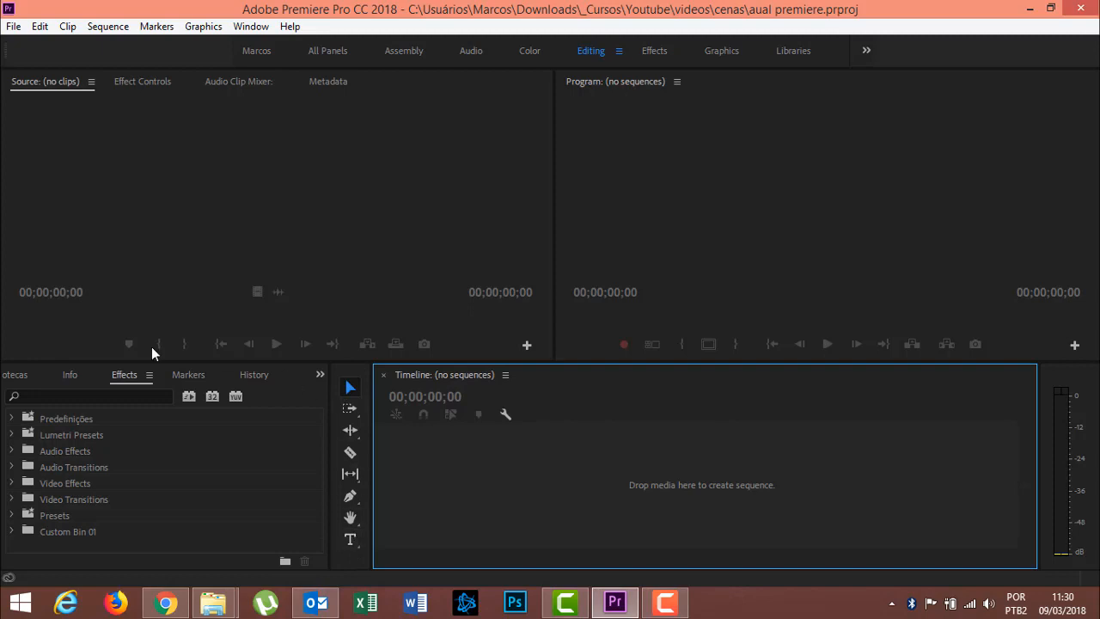
Show the Bibliotecas panel and collapse its Gráficos, Visuais, Cores, Temas de cor and Padrões groups.
left_click(24, 379)
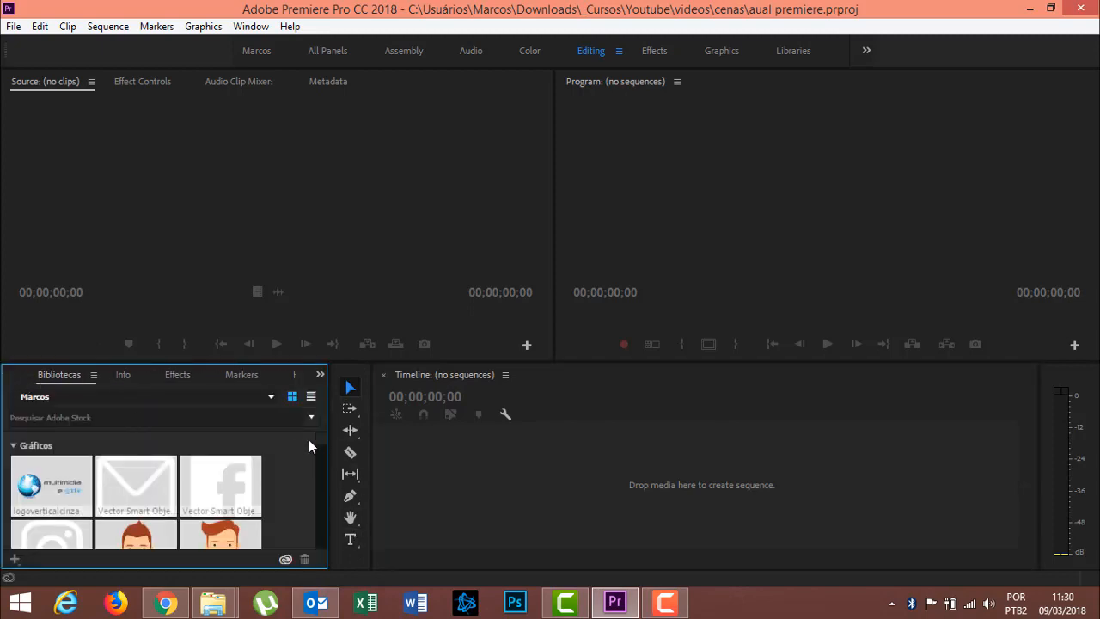
scroll(324, 448, "down", 2)
mouse_move(323, 448)
left_mouse_down()
mouse_move(312, 485)
mouse_move(325, 534)
mouse_move(332, 432)
left_mouse_up()
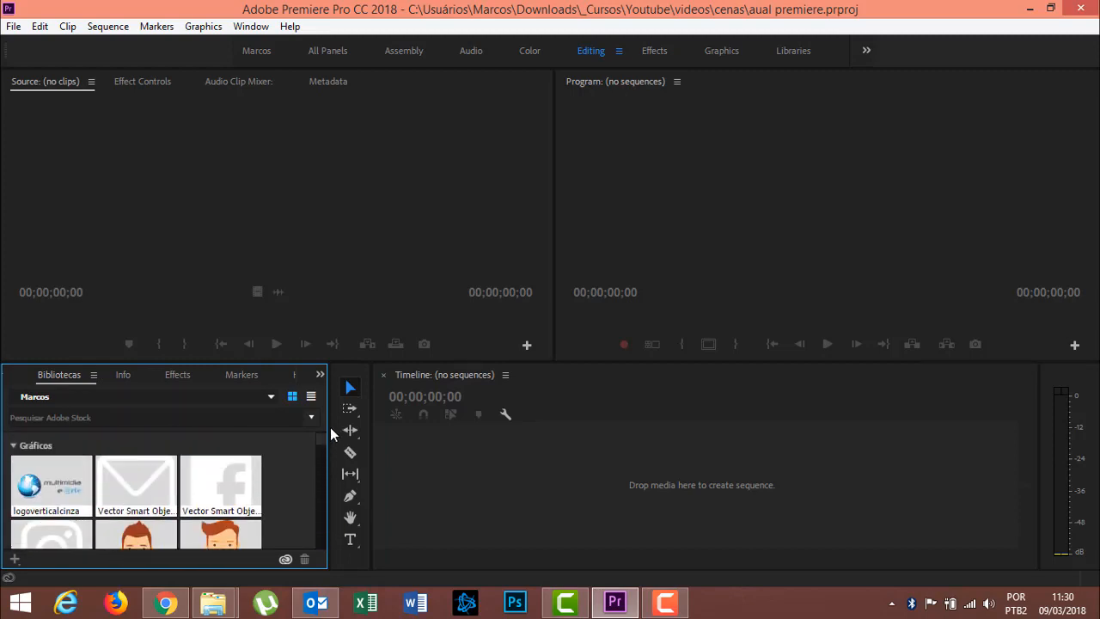
left_click(13, 446)
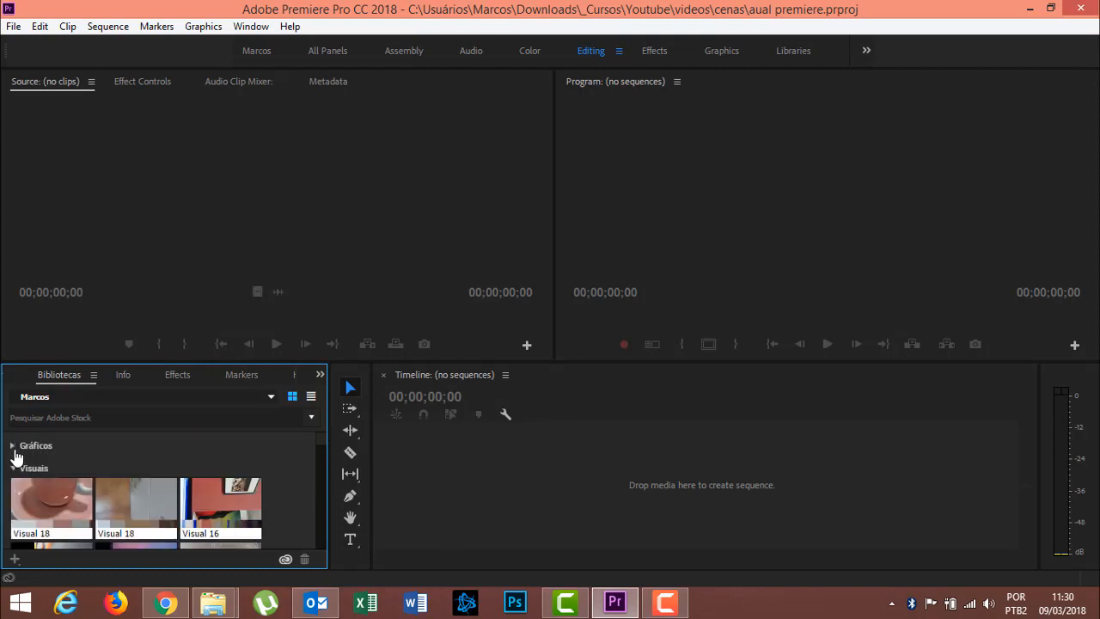
left_click(13, 469)
left_click(13, 491)
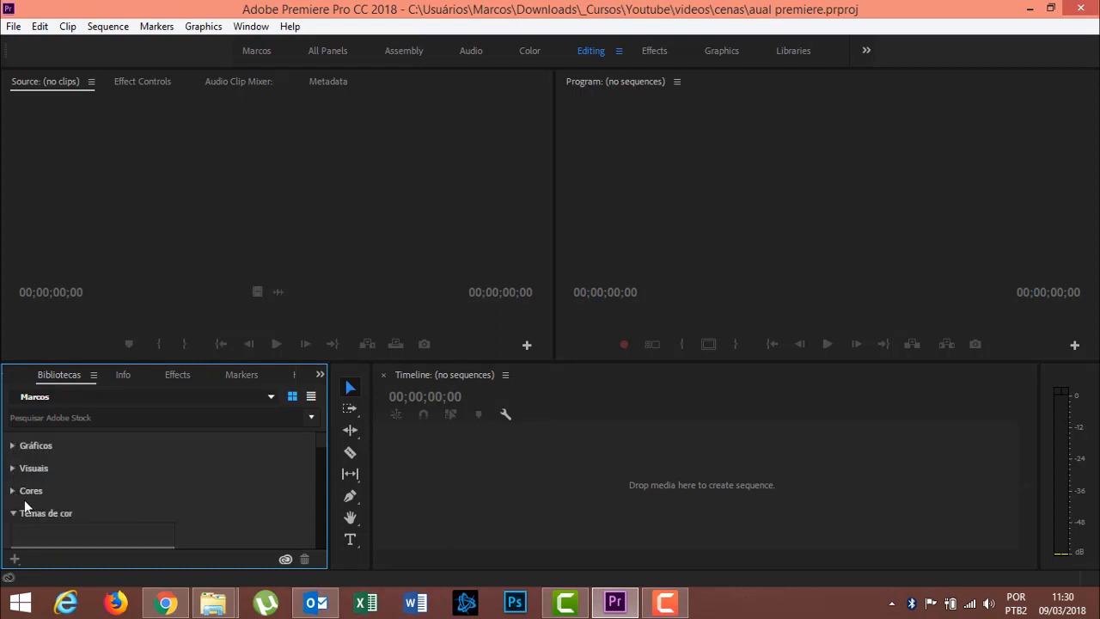
left_click(13, 513)
left_click(13, 535)
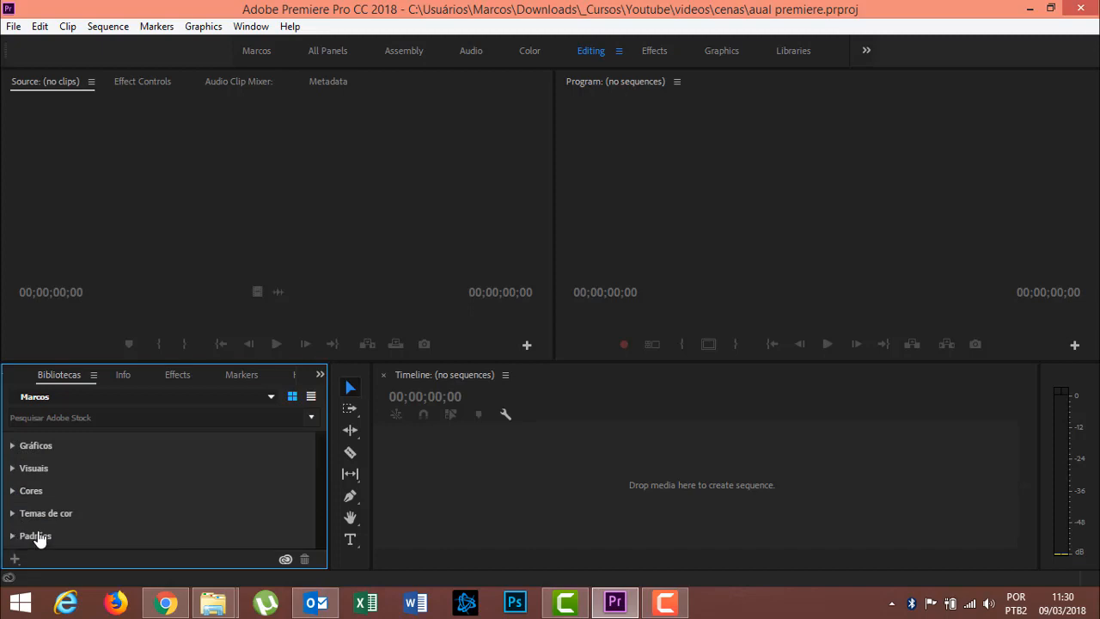
Look through the Info, Effects and Markers panels and bring the Project panel into view.
left_click(125, 376)
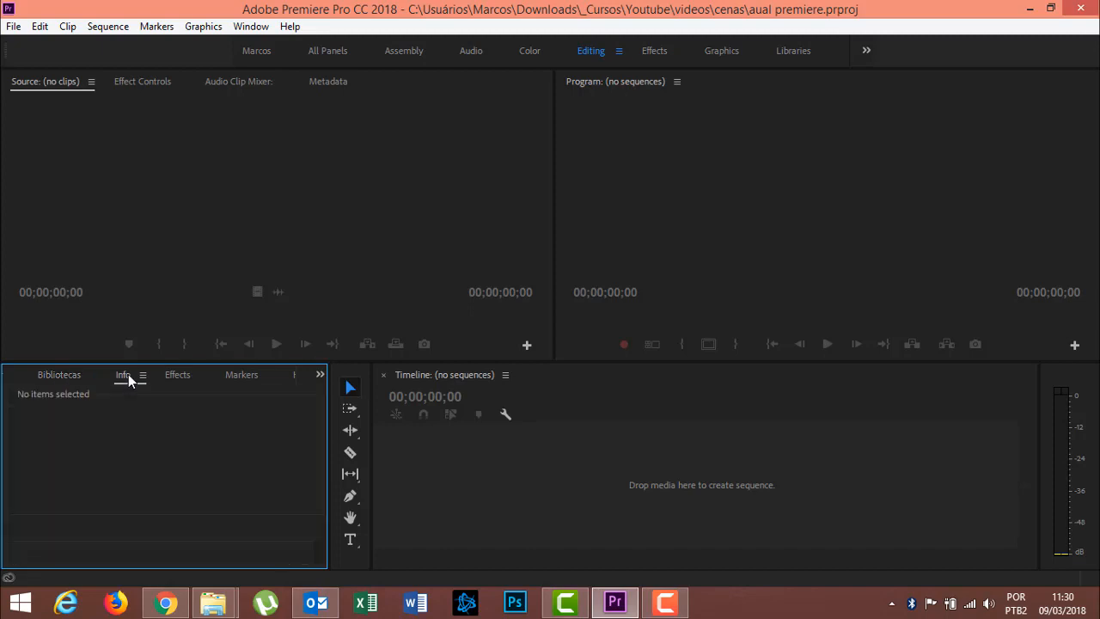
left_click(177, 376)
left_click(232, 378)
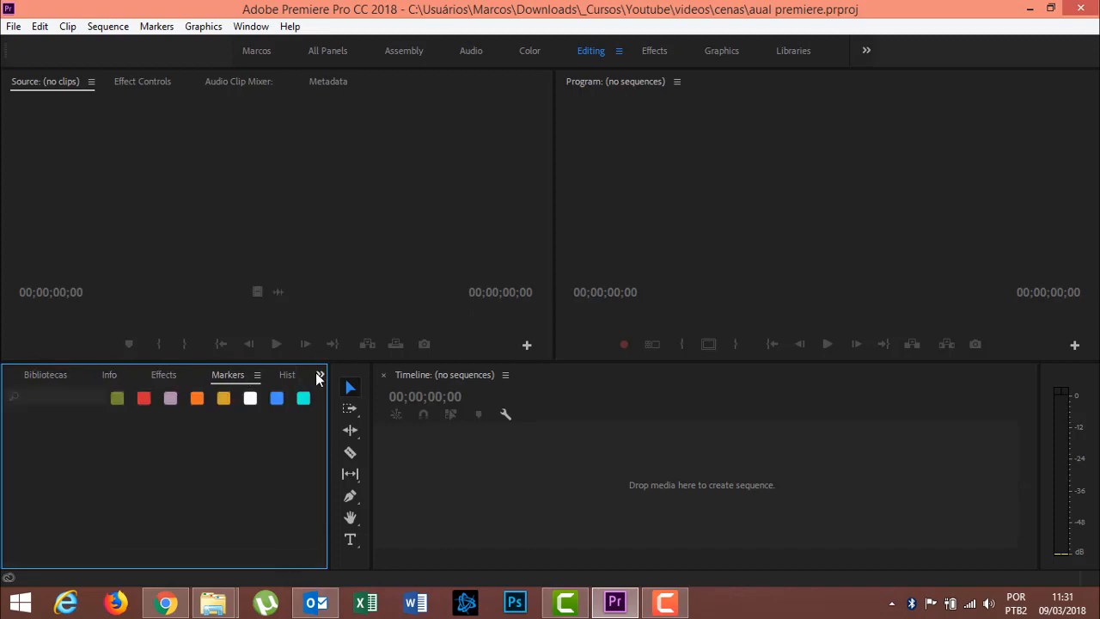
left_click(320, 375)
left_click(344, 398)
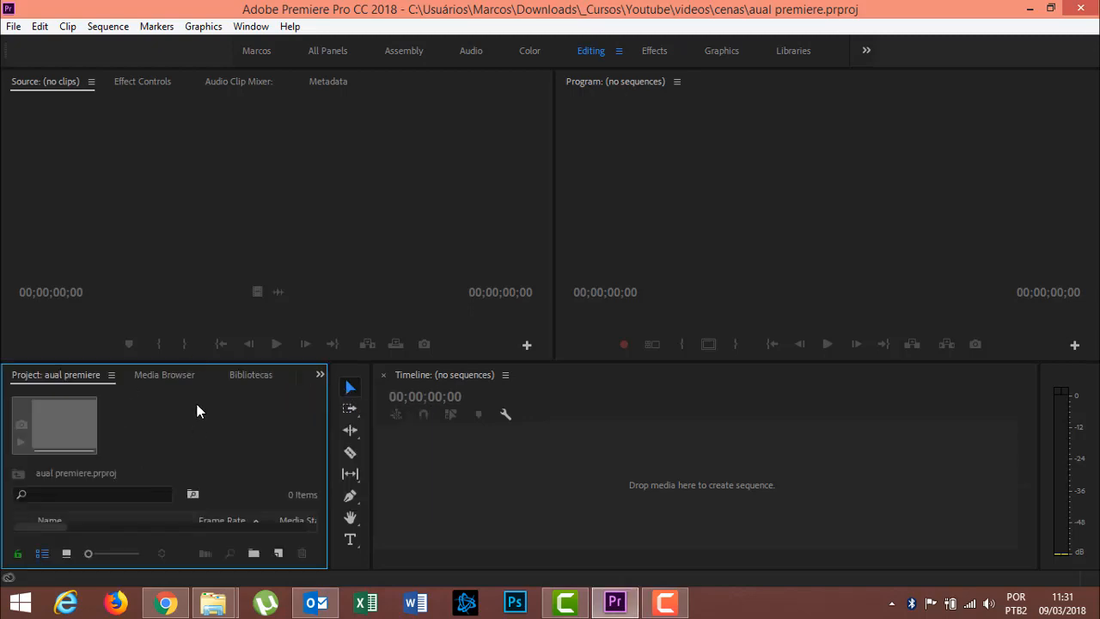
Set the Project panel to Icon view and hide its Preview Area.
left_click(112, 375)
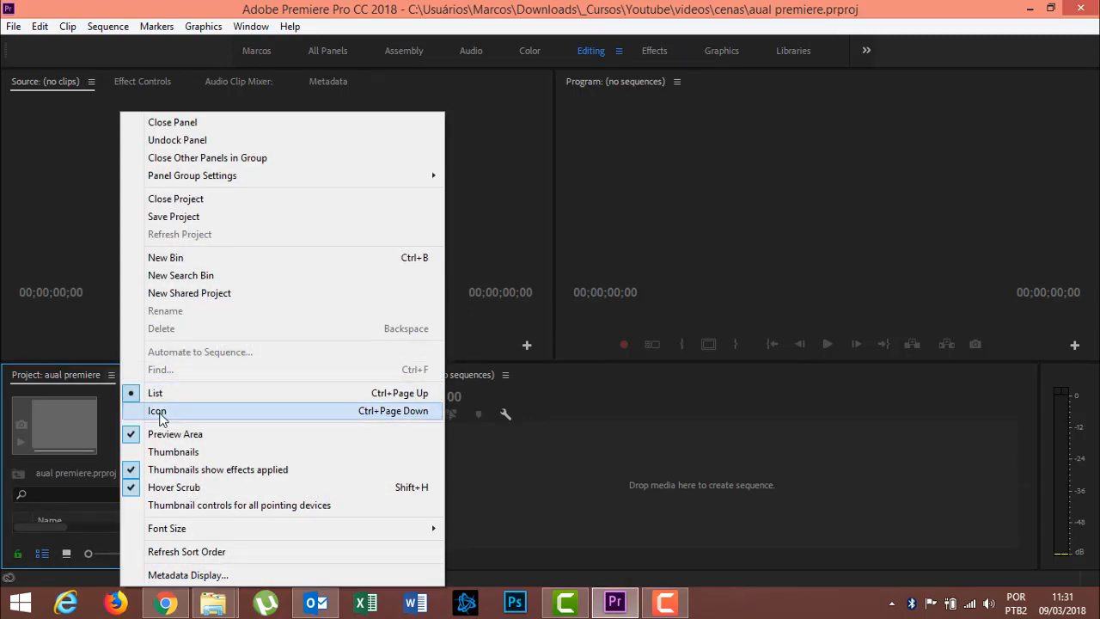
left_click(158, 412)
left_click(111, 375)
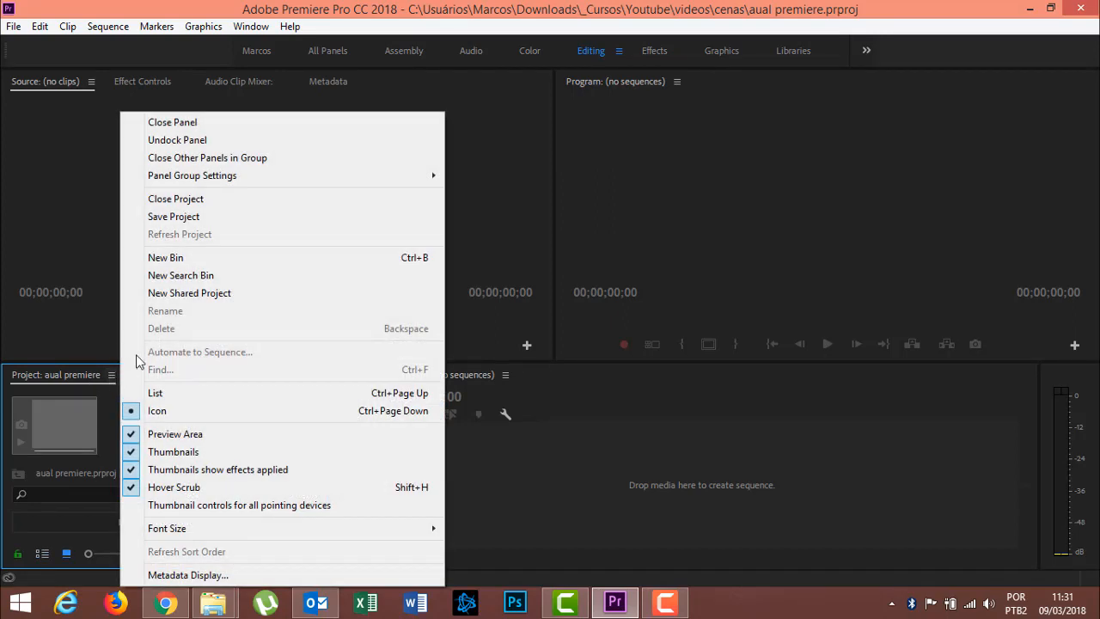
left_click(131, 436)
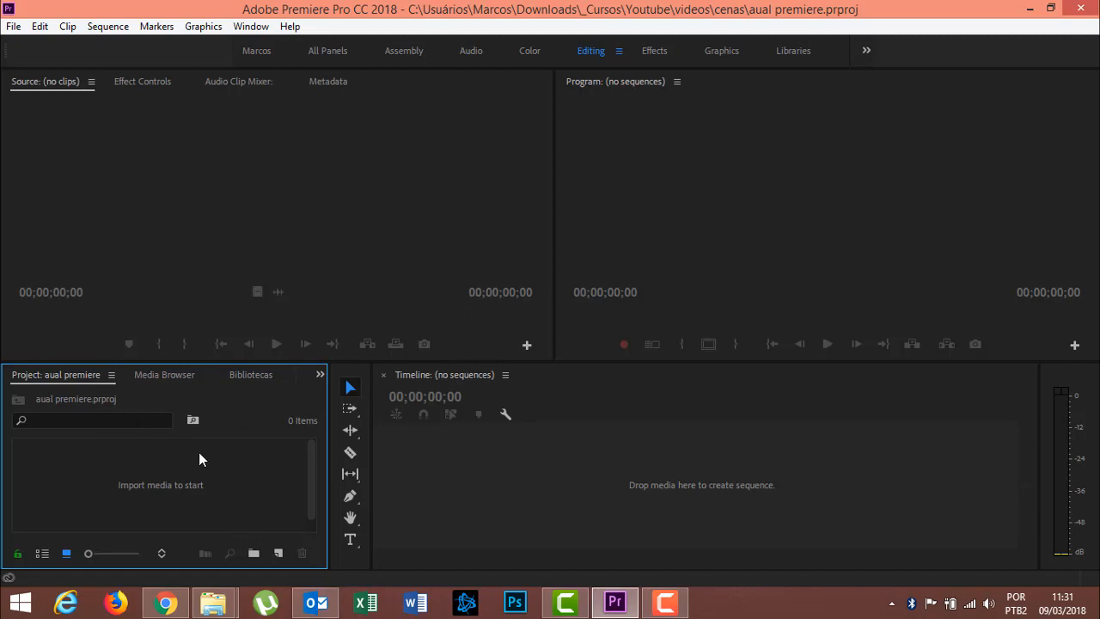
Start a media import and browse to the Downloads\_Cursos\Youtube\videos\cenas folder.
left_click(16, 28)
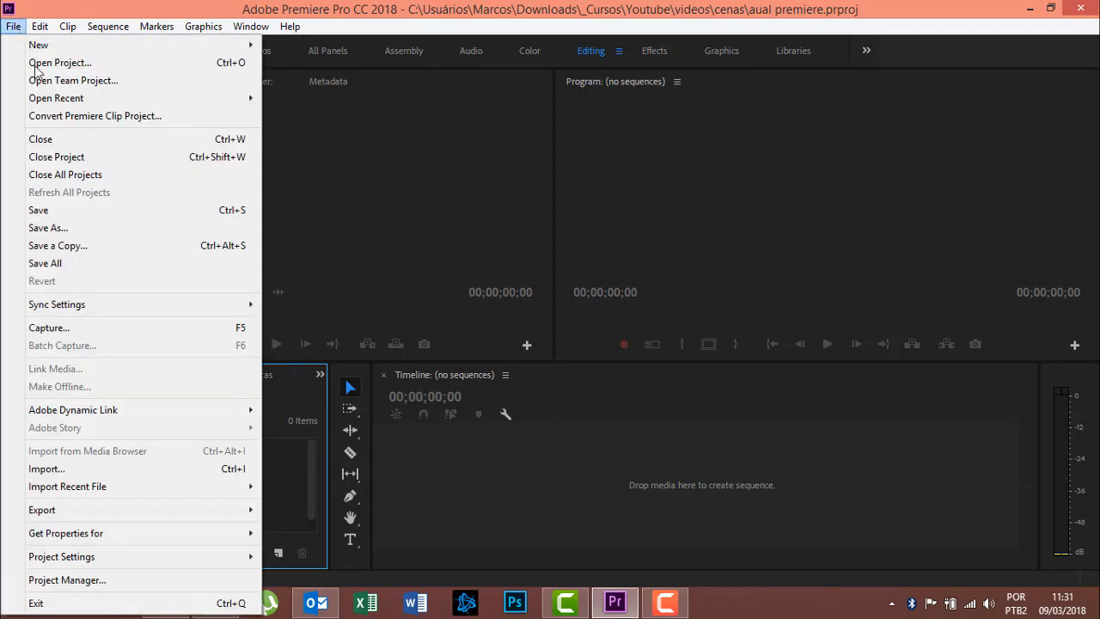
left_click(89, 469)
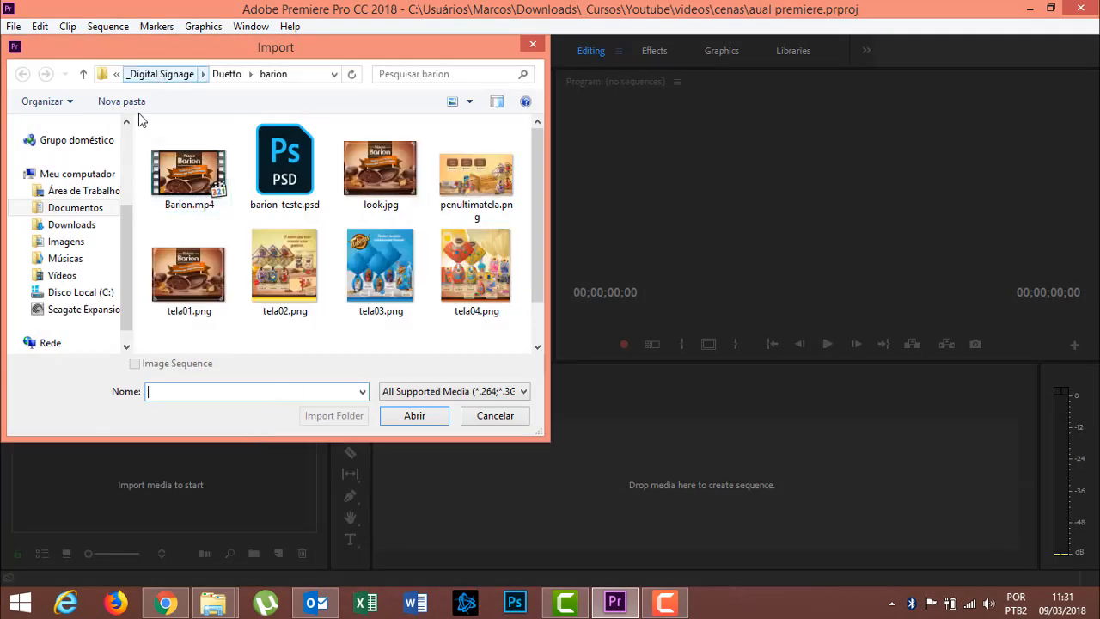
left_click(92, 225)
double_click(178, 165)
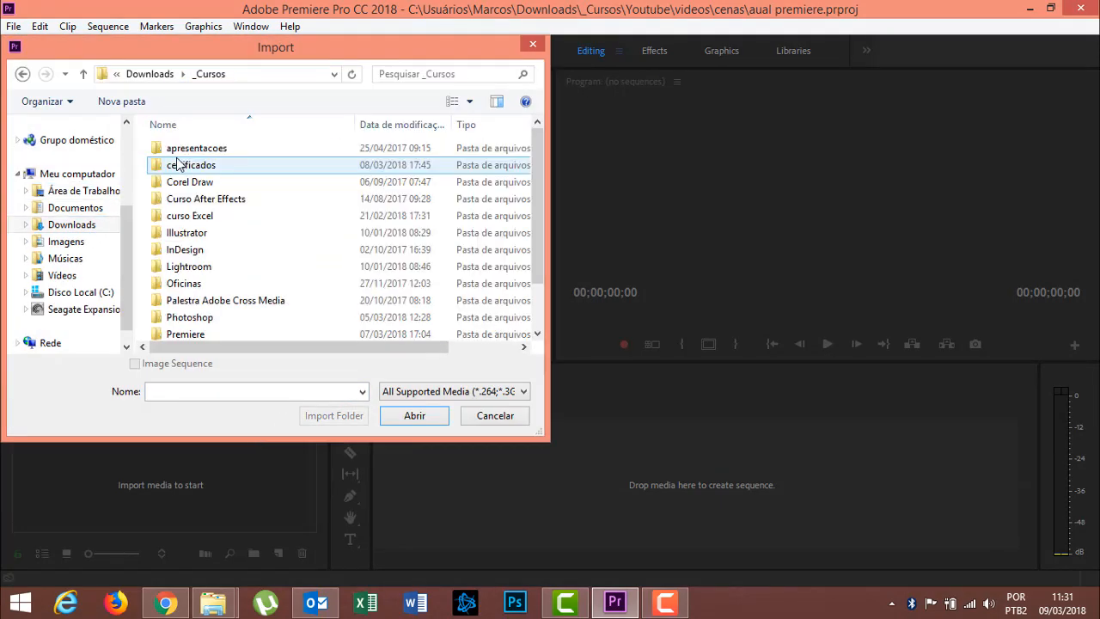
left_click(200, 318)
scroll(230, 287, "down", 2)
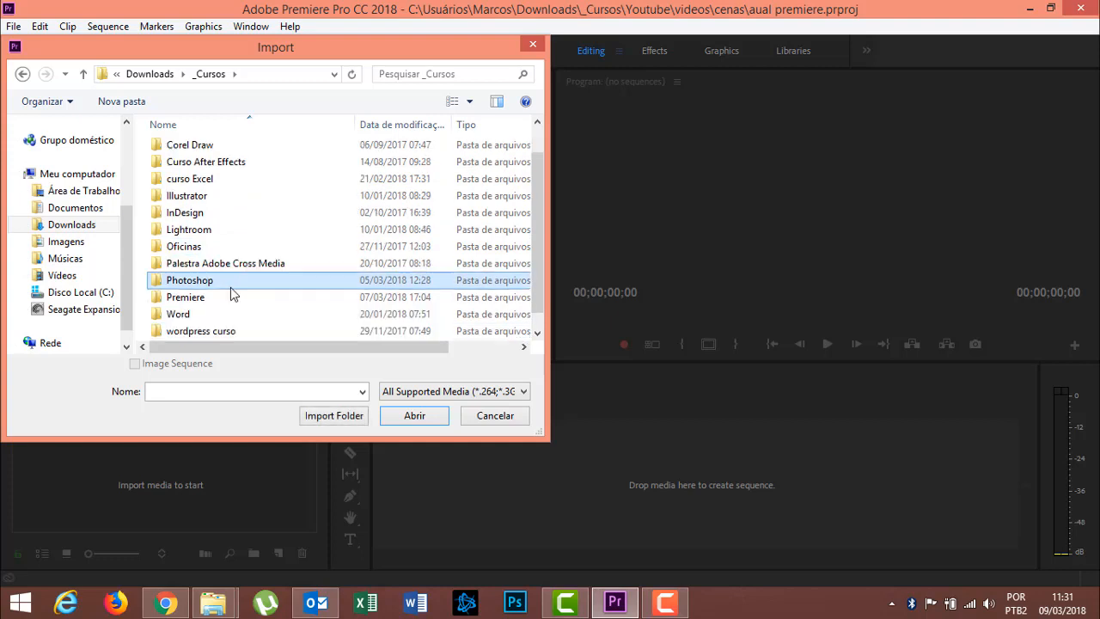
double_click(183, 332)
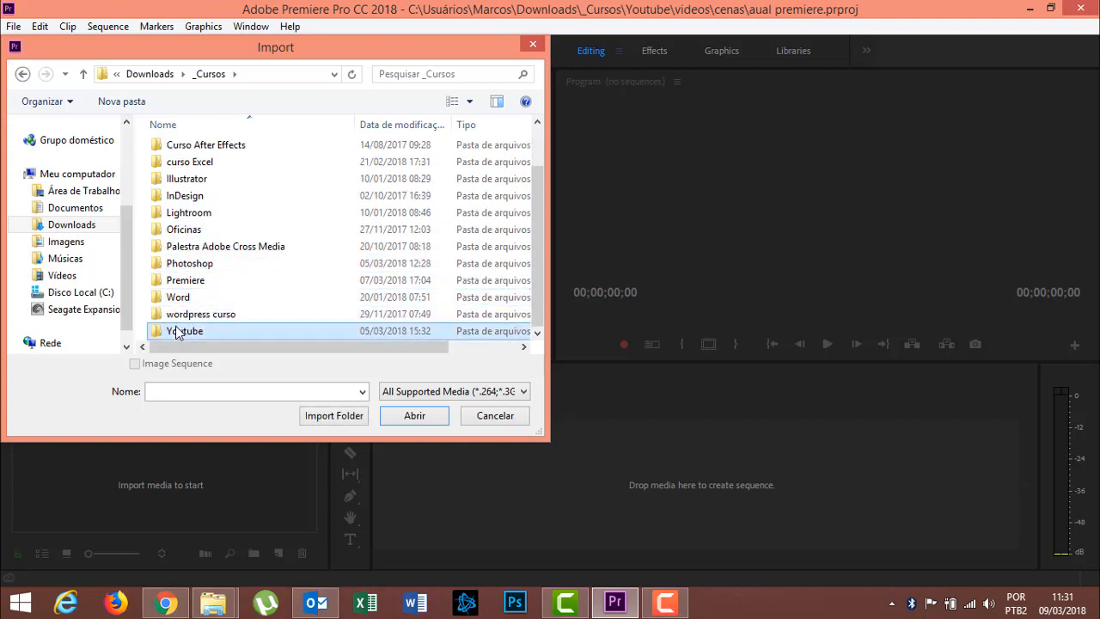
double_click(174, 164)
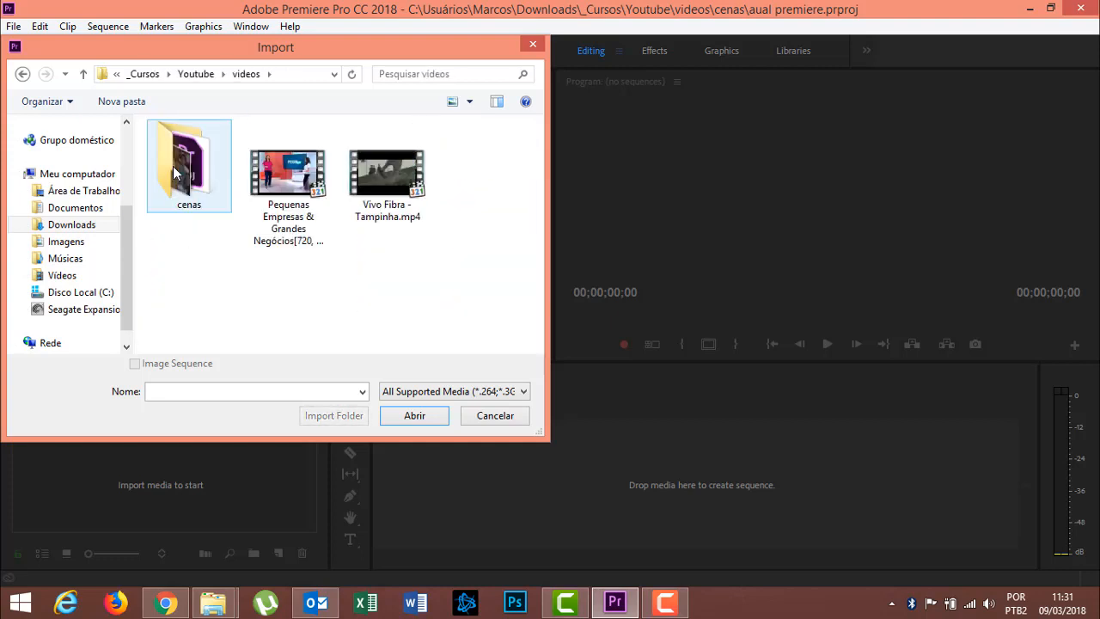
double_click(173, 166)
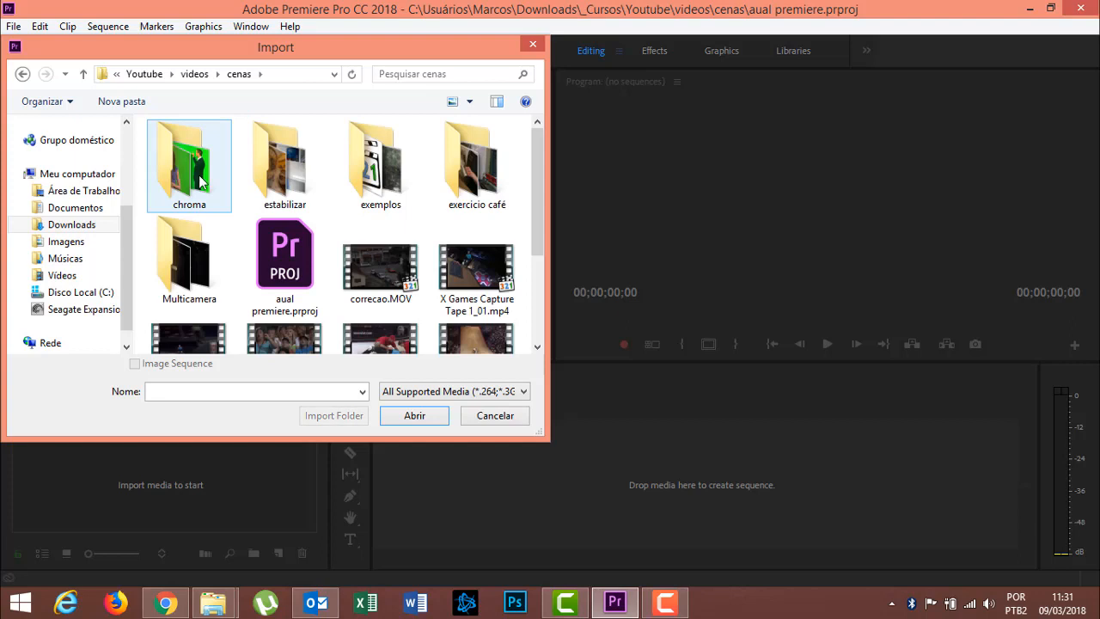
Import the six X Games clips, from Capture Tape 1_01.mp4 through Capture Tape 2__01.mp4, into the project.
left_click(487, 274)
left_click_drag(536, 198, 535, 249)
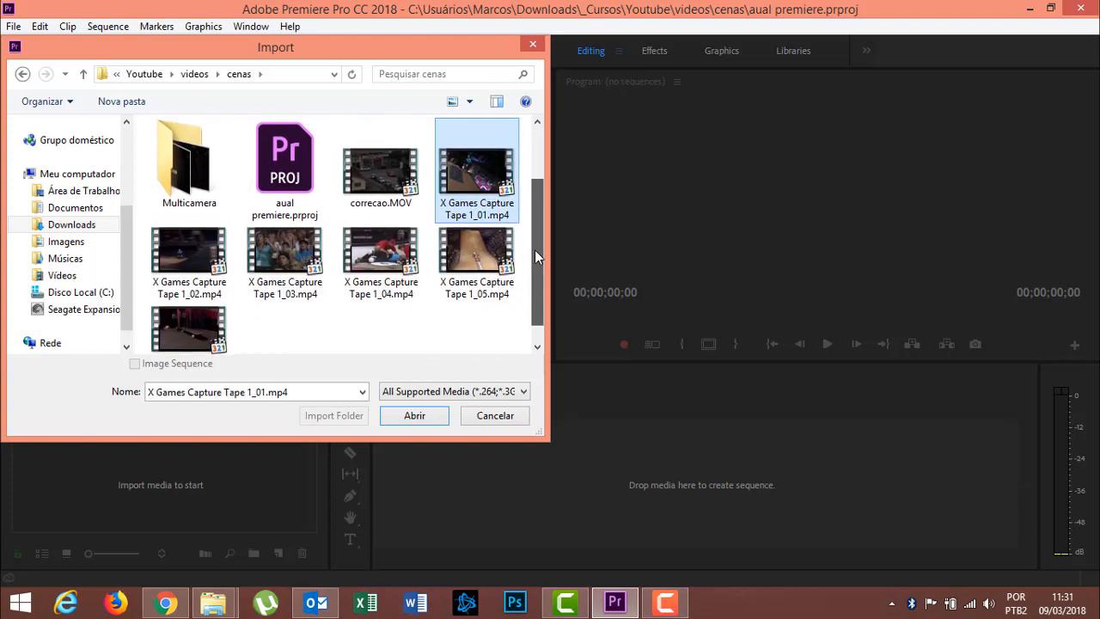
left_click(422, 170)
left_click(491, 172)
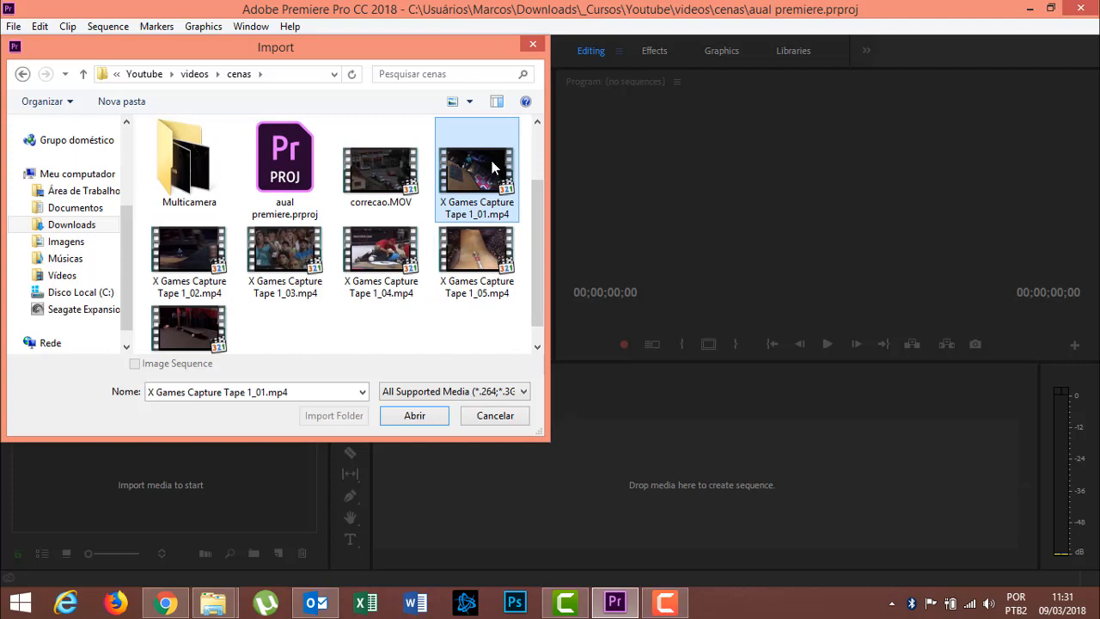
left_click(215, 342, "shift")
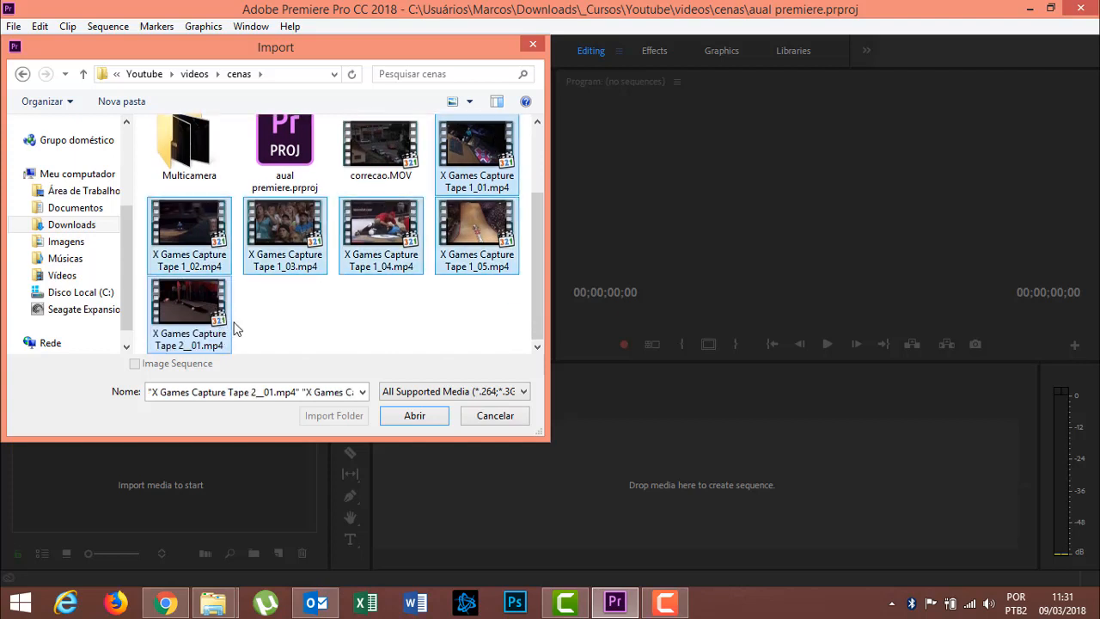
left_click(414, 416)
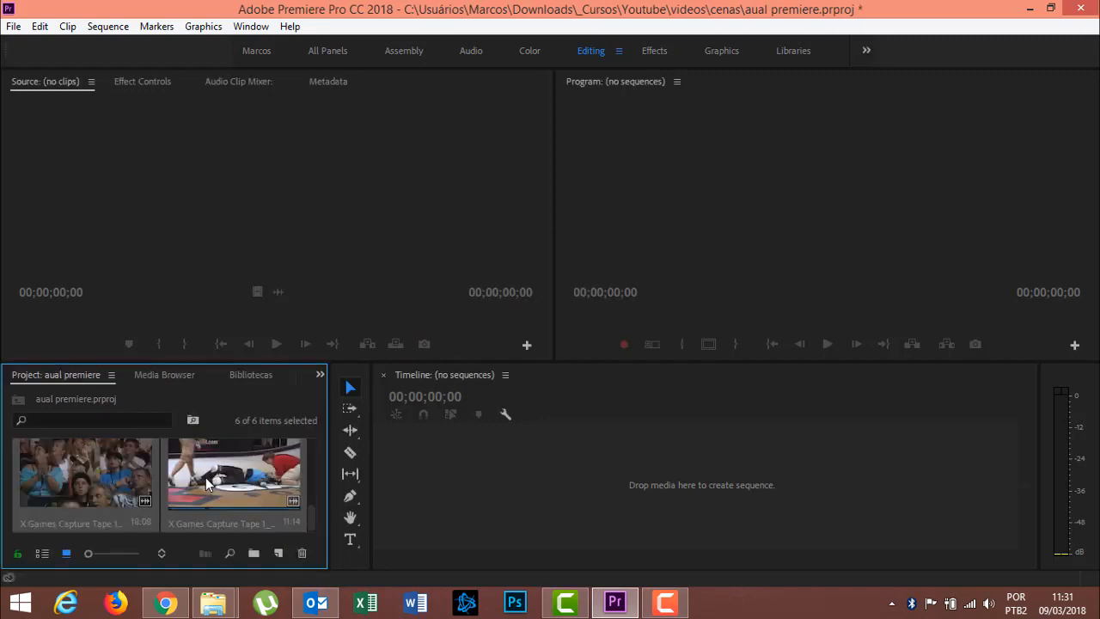
Return to the first imported clips in the Project panel and save the project.
left_click_drag(310, 515, 320, 438)
left_click(15, 26)
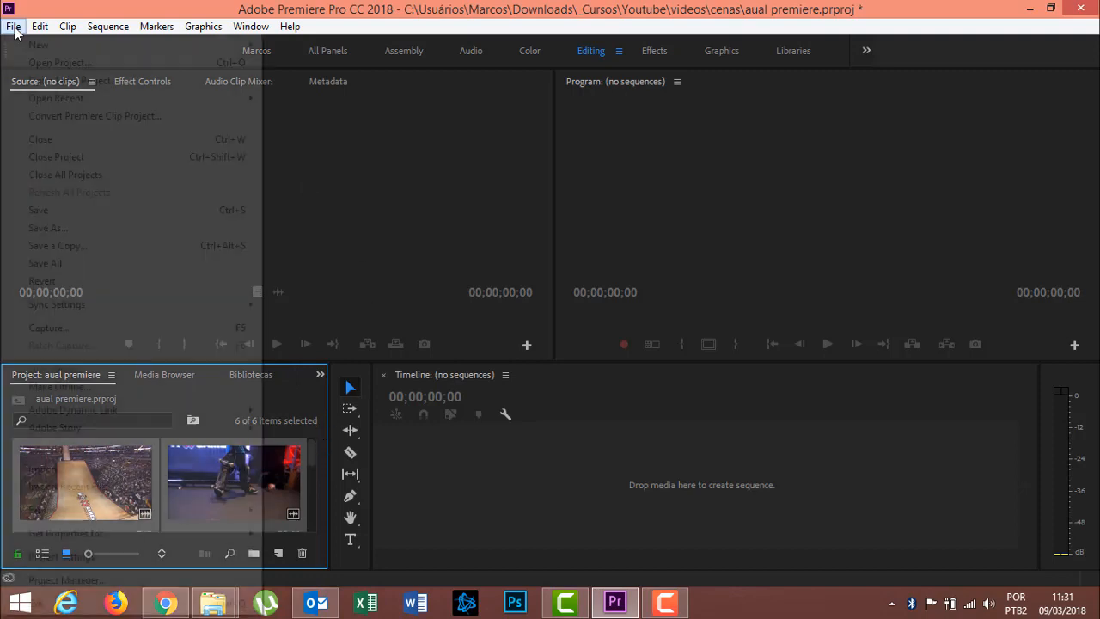
left_click(57, 210)
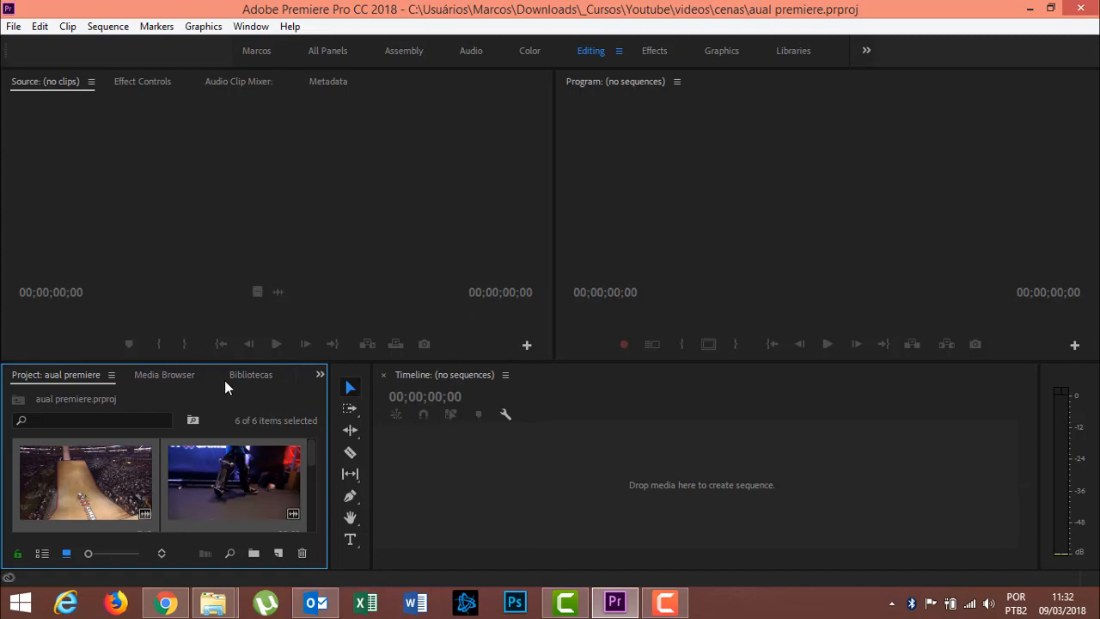
Look through the clip thumbnails and switch the Project panel to List view.
left_click_drag(310, 455, 297, 388)
mouse_move(310, 452)
left_mouse_down()
mouse_move(319, 535)
mouse_move(320, 439)
left_mouse_up()
left_click(42, 554)
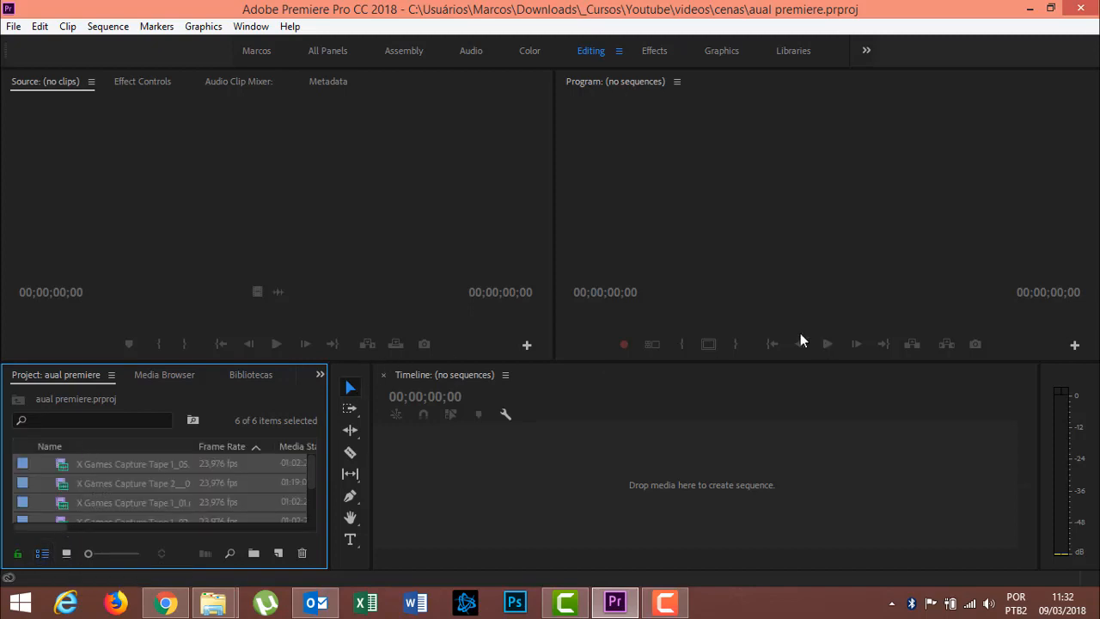
Resize the lower panels to make the Project panel taller and narrower, and widen its Name column to fit the full clip names.
left_click_drag(379, 361, 408, 290)
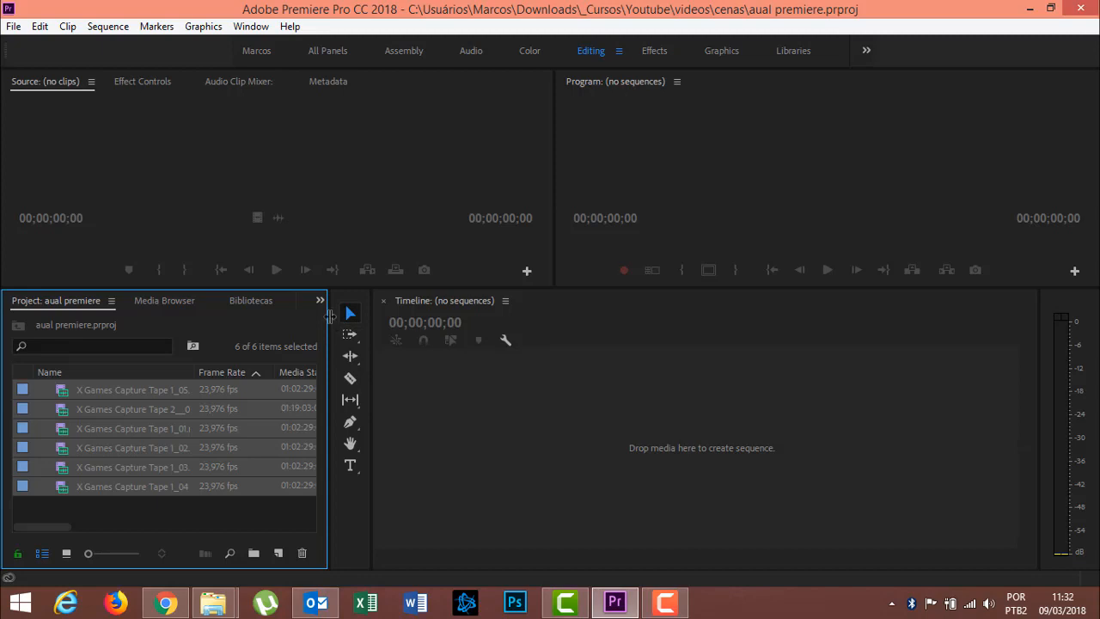
left_click_drag(330, 320, 307, 318)
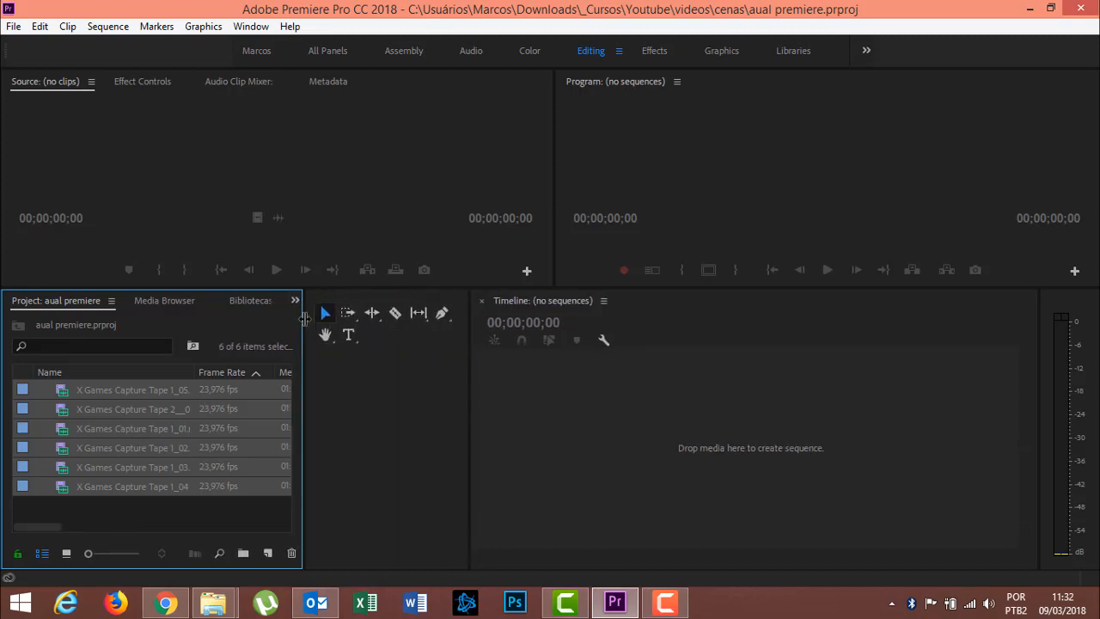
left_click_drag(471, 329, 353, 330)
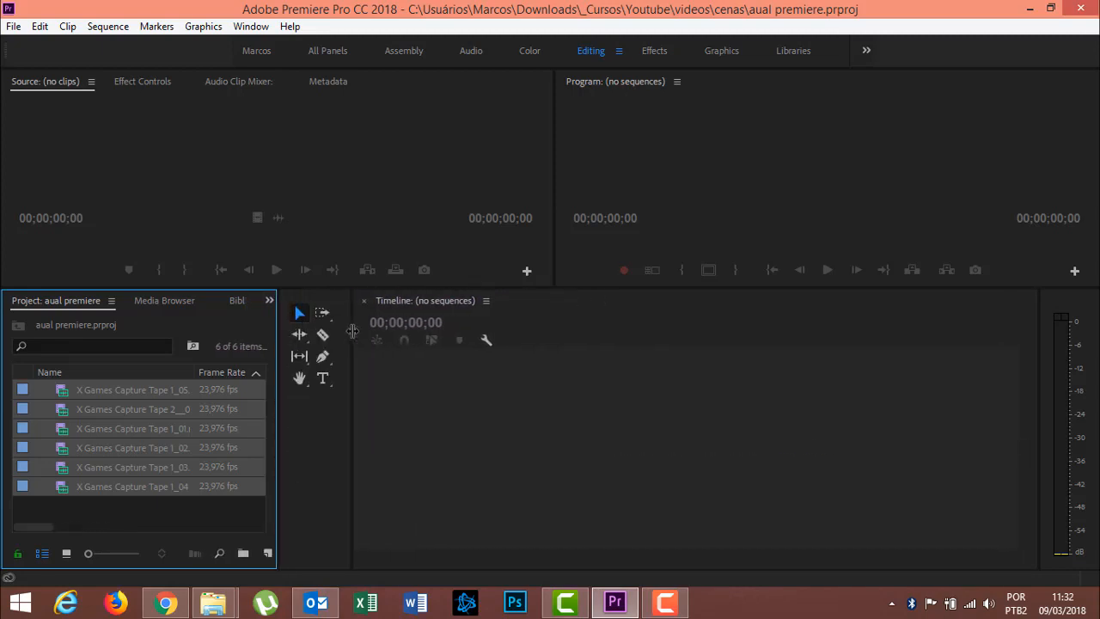
left_click_drag(278, 344, 288, 344)
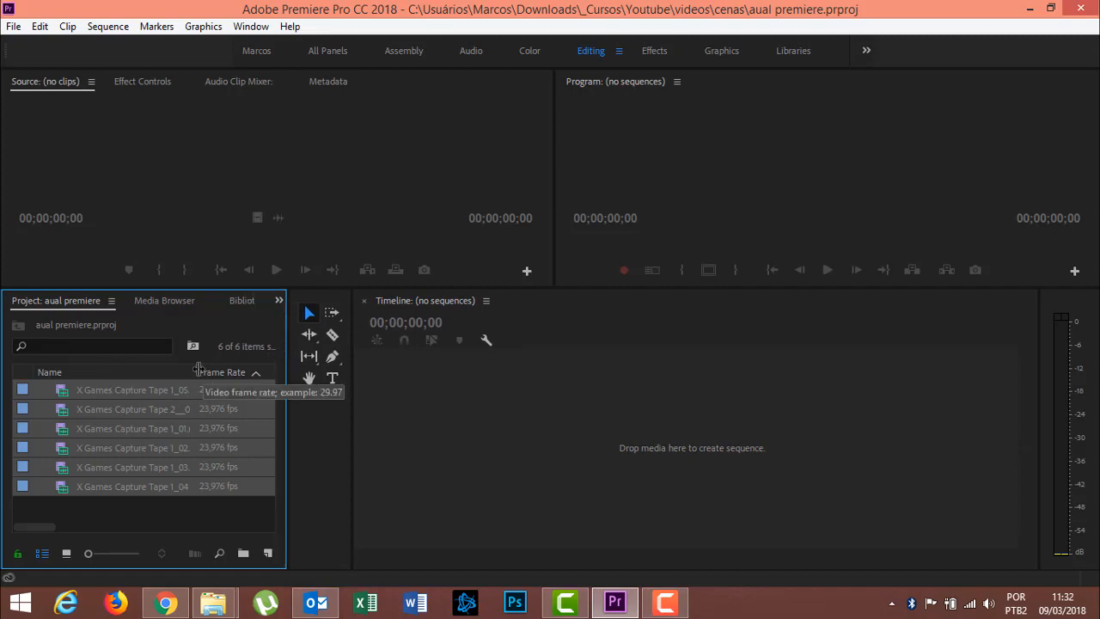
left_click_drag(193, 369, 222, 370)
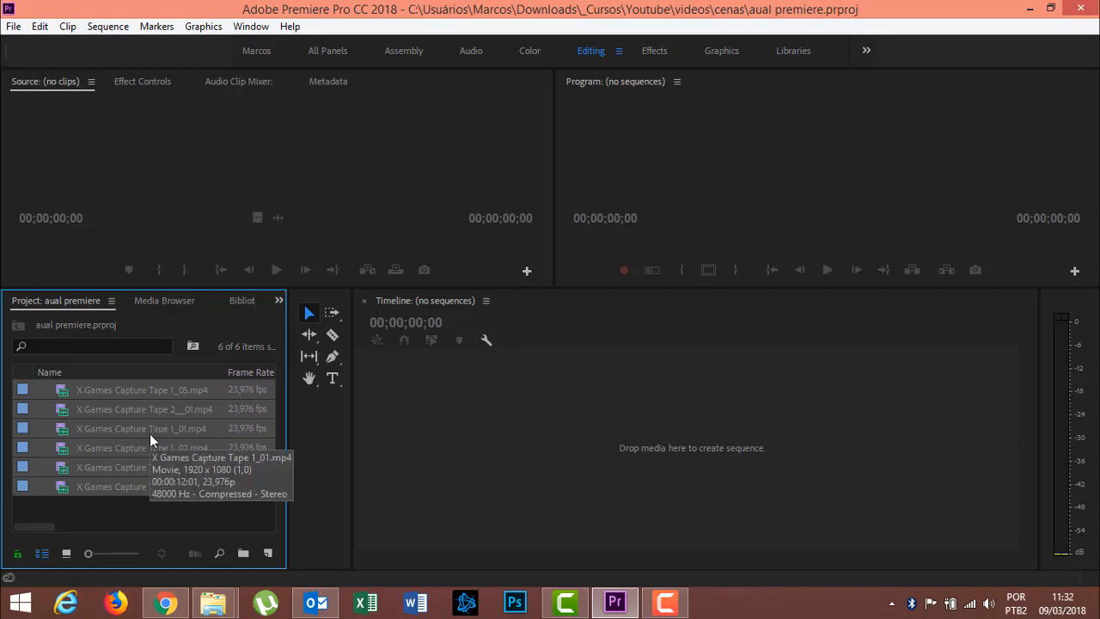
left_click(144, 512)
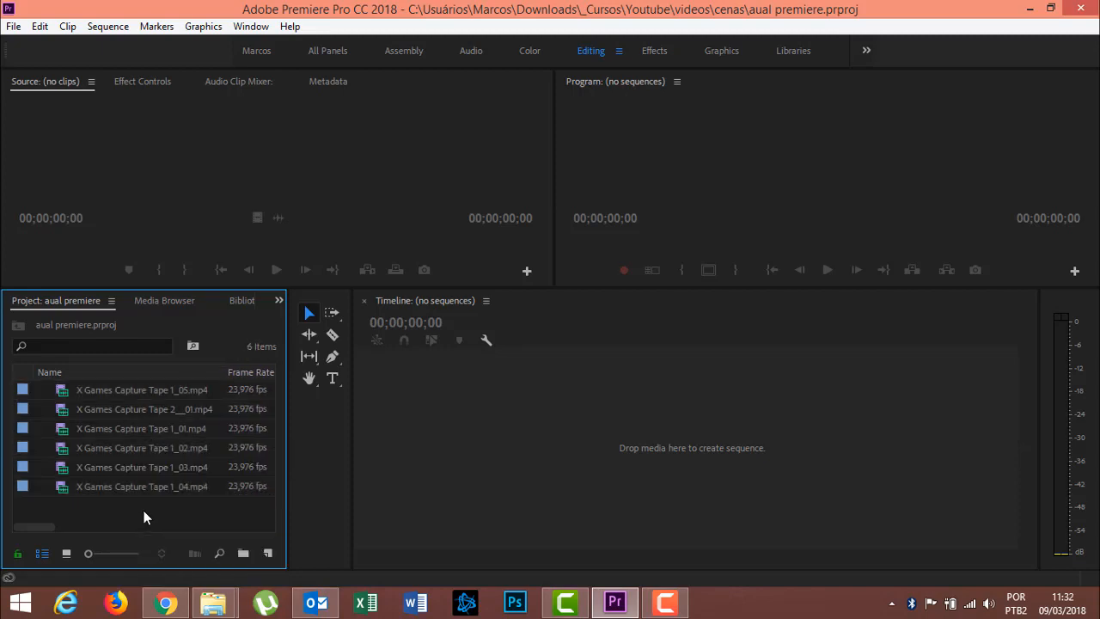
Show the Project panel's Preview Area and check the thumbnail and details of several X Games clips in it.
left_click(111, 300)
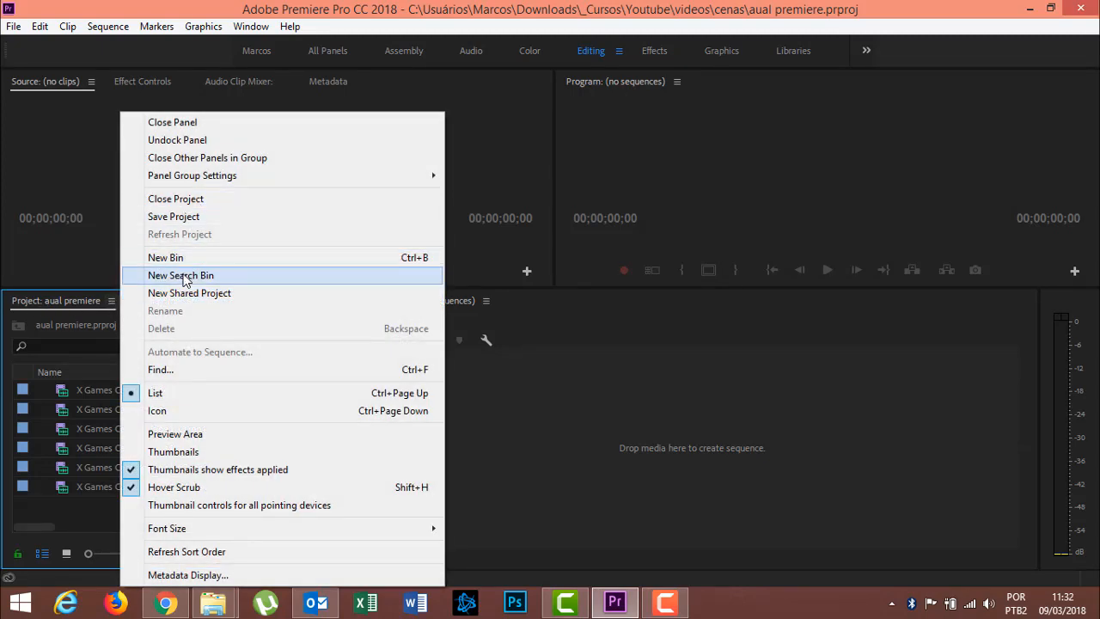
left_click(171, 438)
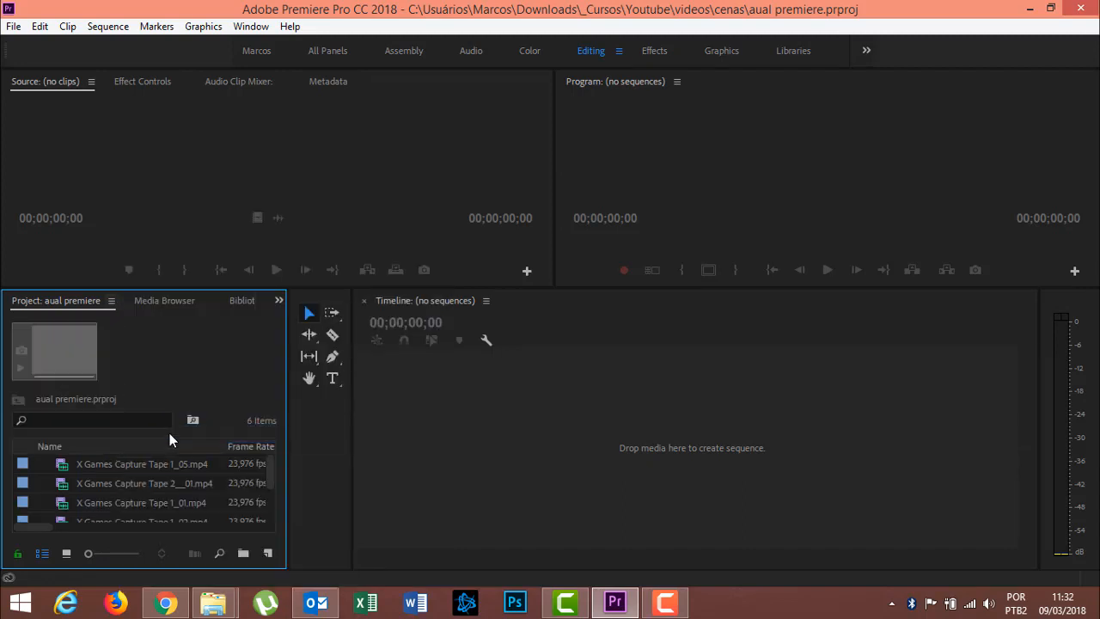
left_click(113, 464)
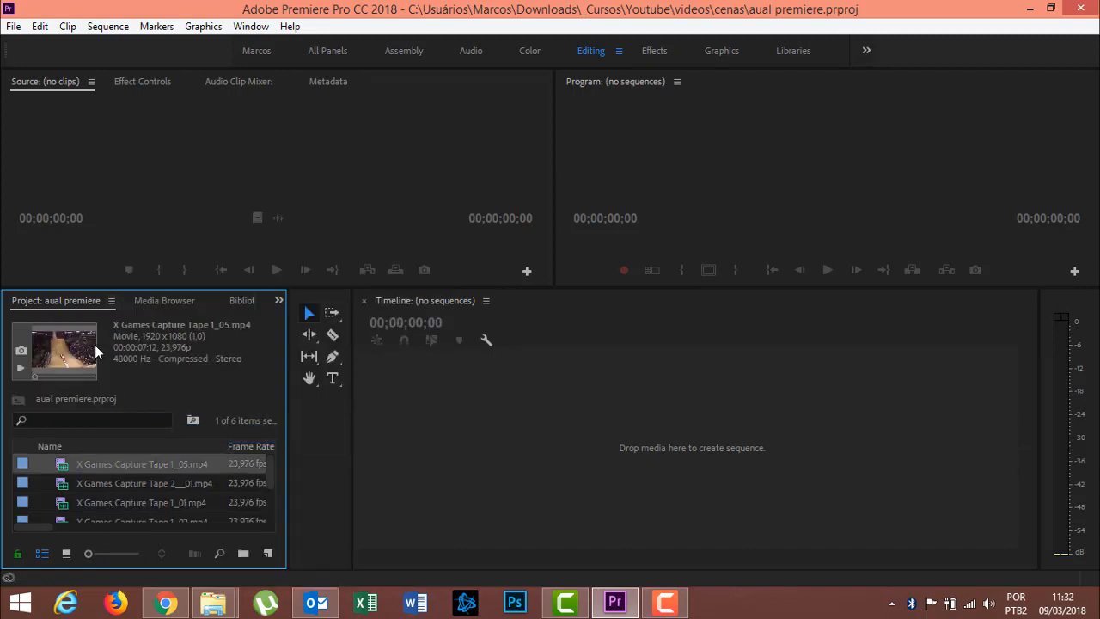
left_click(103, 486)
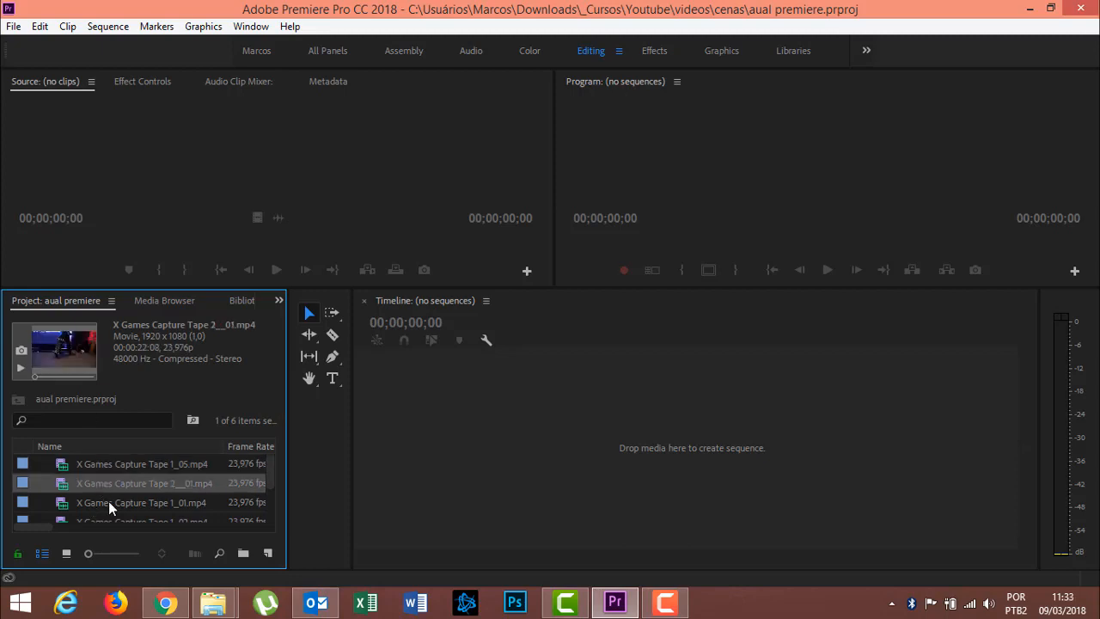
left_click(108, 502)
left_click(125, 516)
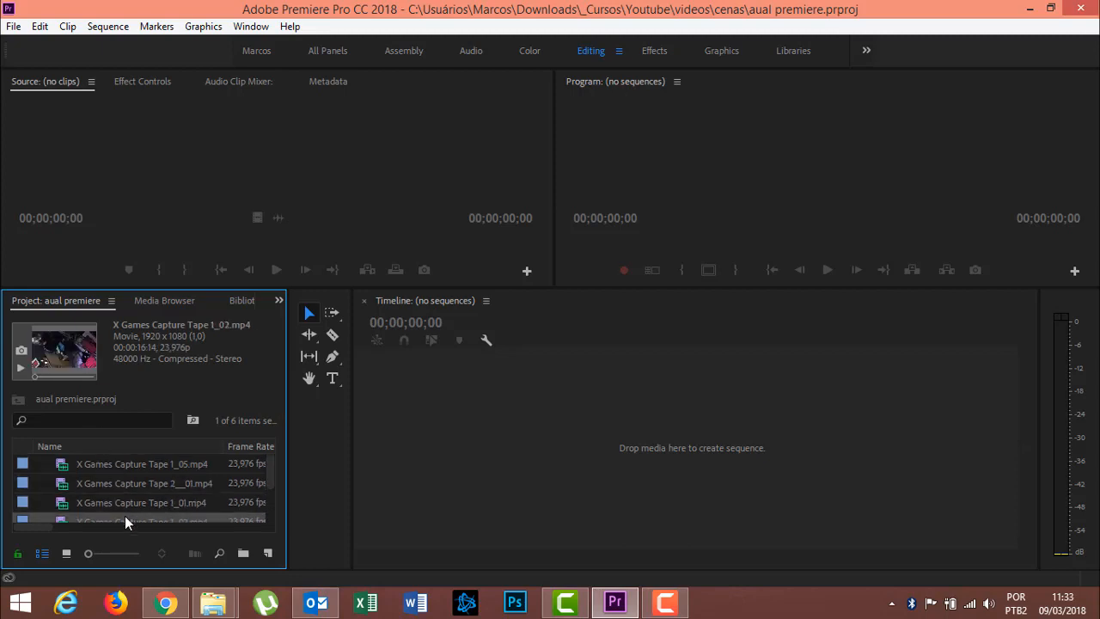
left_click_drag(272, 475, 242, 368)
scroll(168, 471, "down", 3)
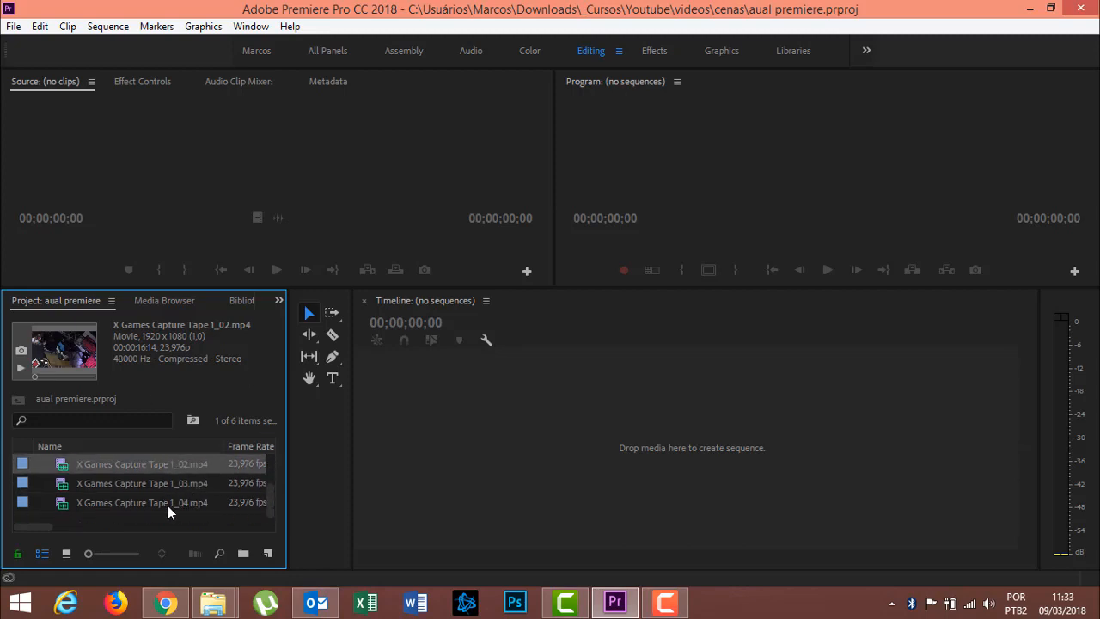
scroll(174, 485, "up", 2)
left_click(176, 466)
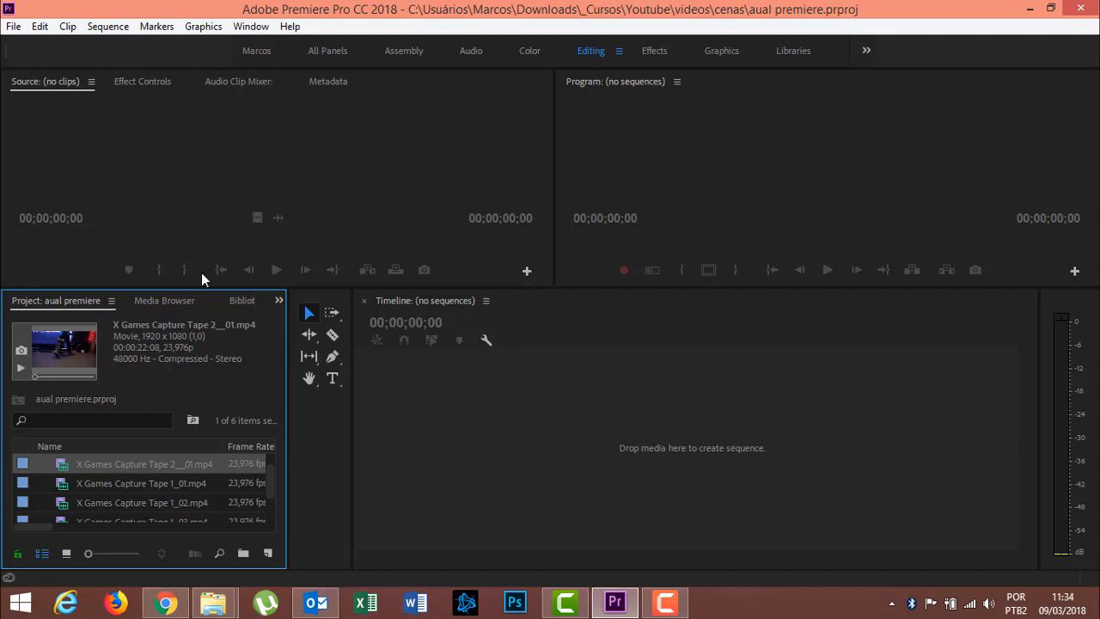
Start a new sequence and show its detailed Settings page.
left_click(268, 554)
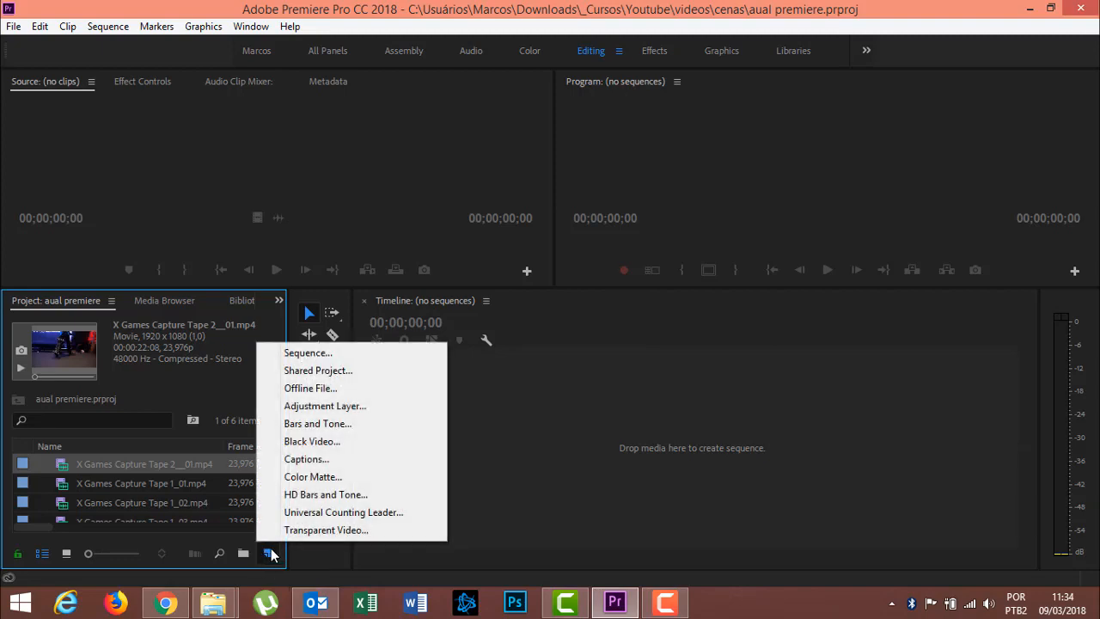
left_click(333, 352)
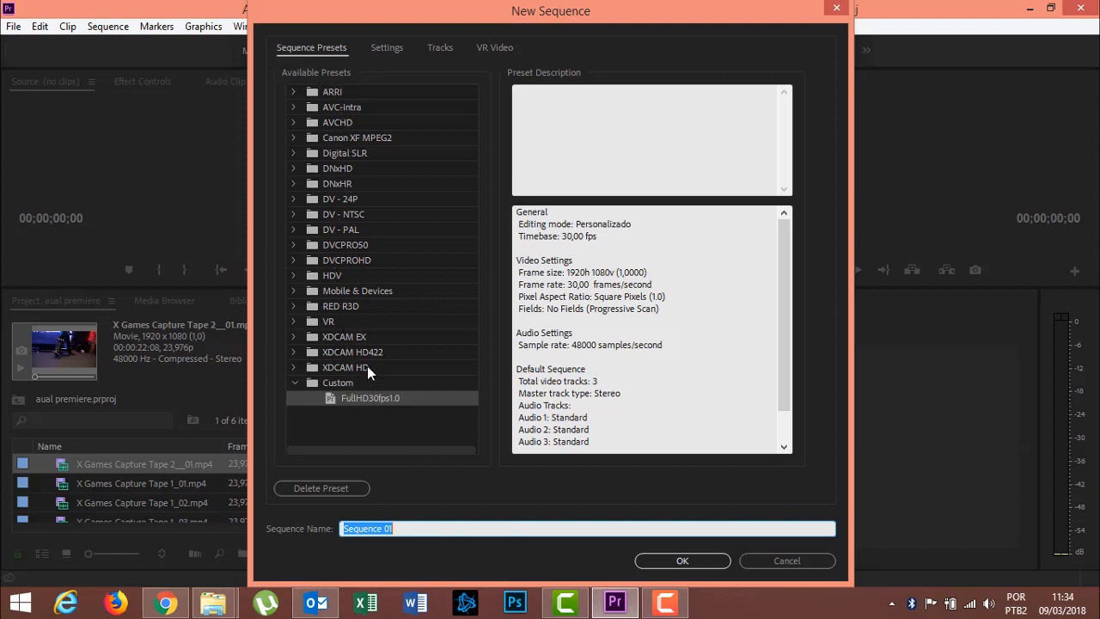
left_click(386, 50)
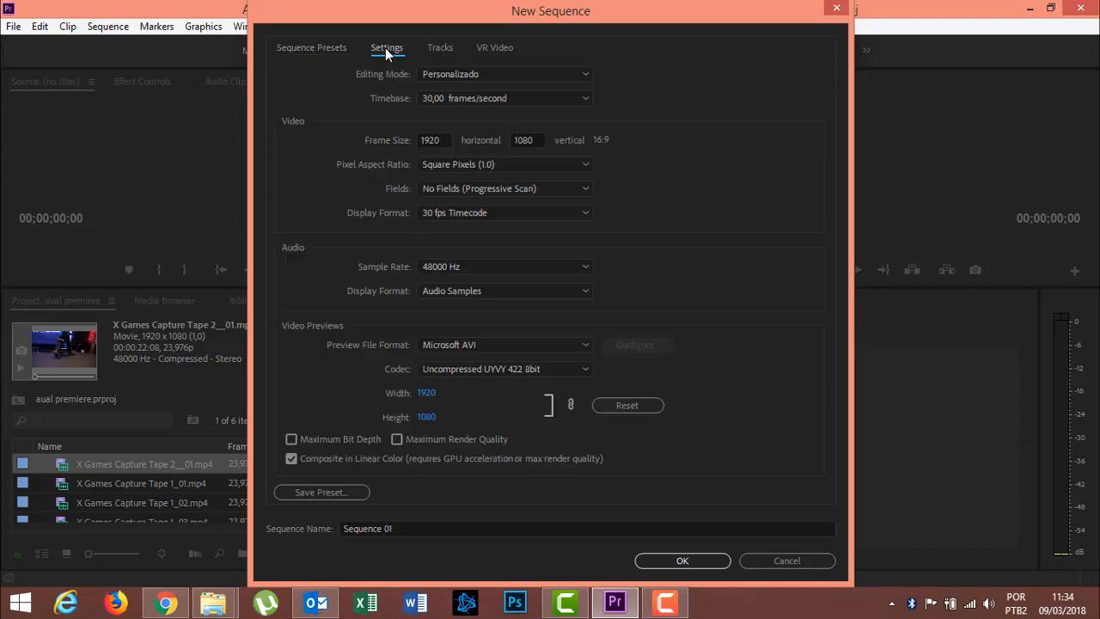
Review the new sequence's Editing Mode, Frame Size, Pixel Aspect Ratio and Fields options.
left_click(496, 74)
left_click(496, 74)
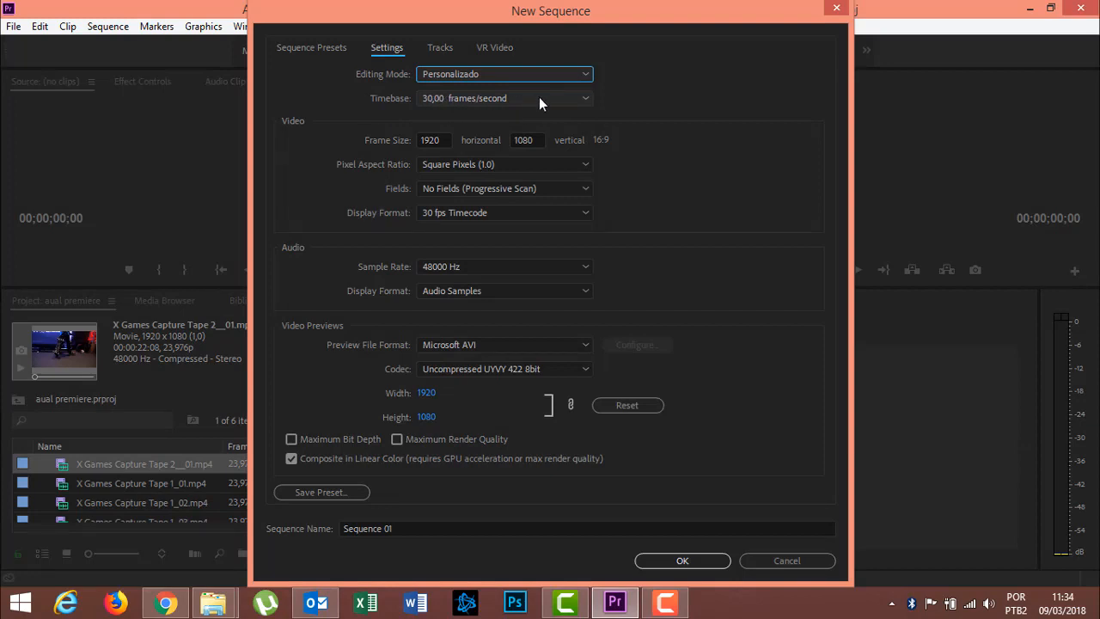
left_click(438, 139)
left_click(533, 141)
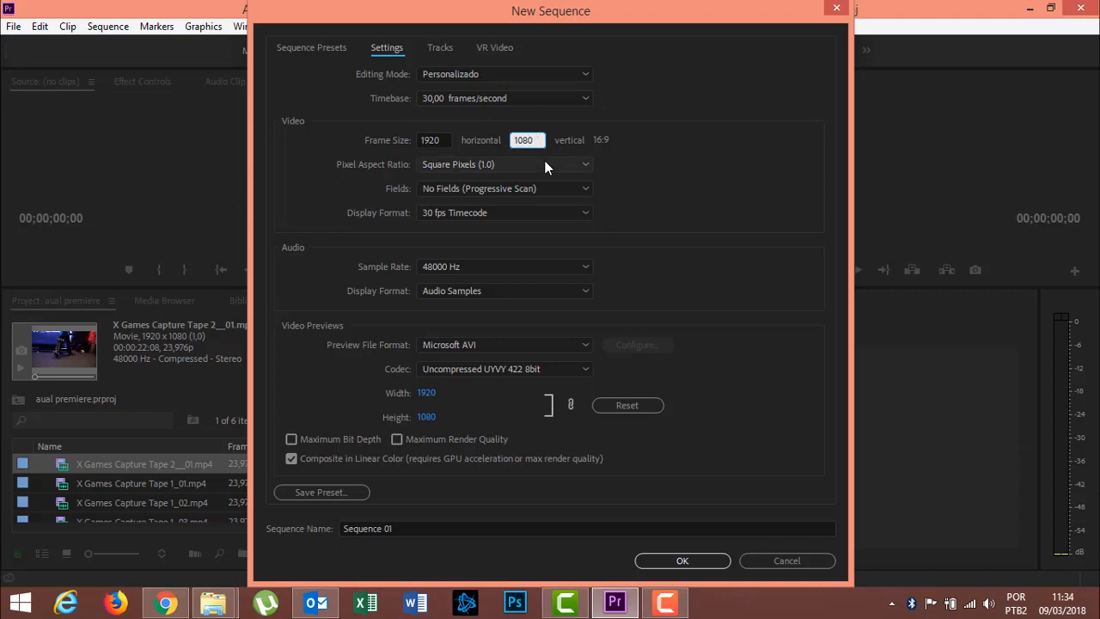
left_click(434, 166)
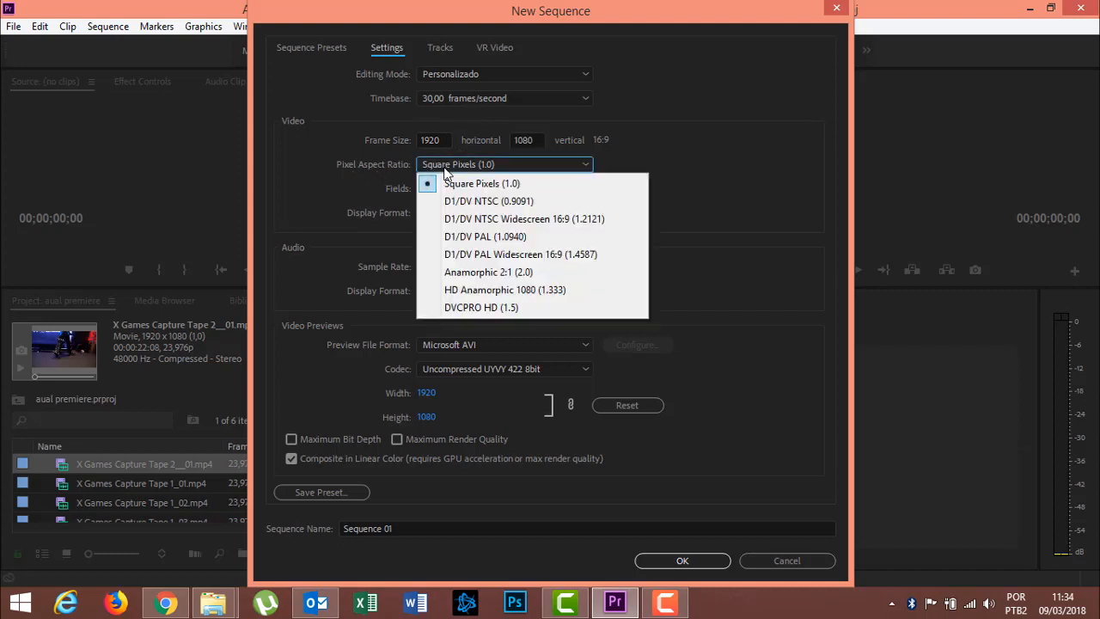
left_click(444, 167)
left_click(433, 191)
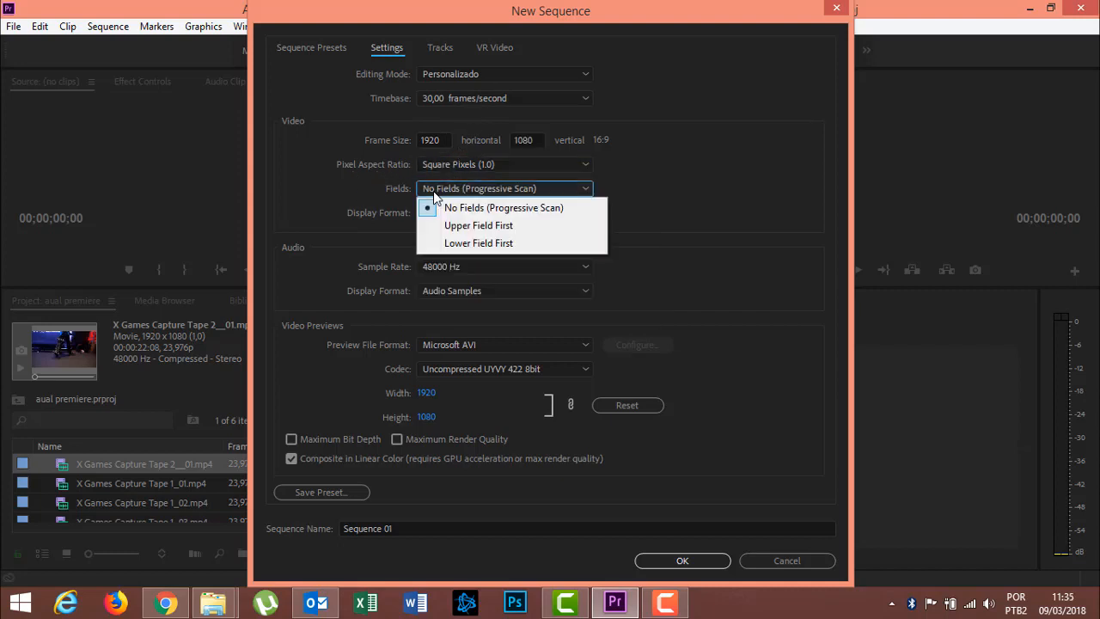
left_click(413, 191)
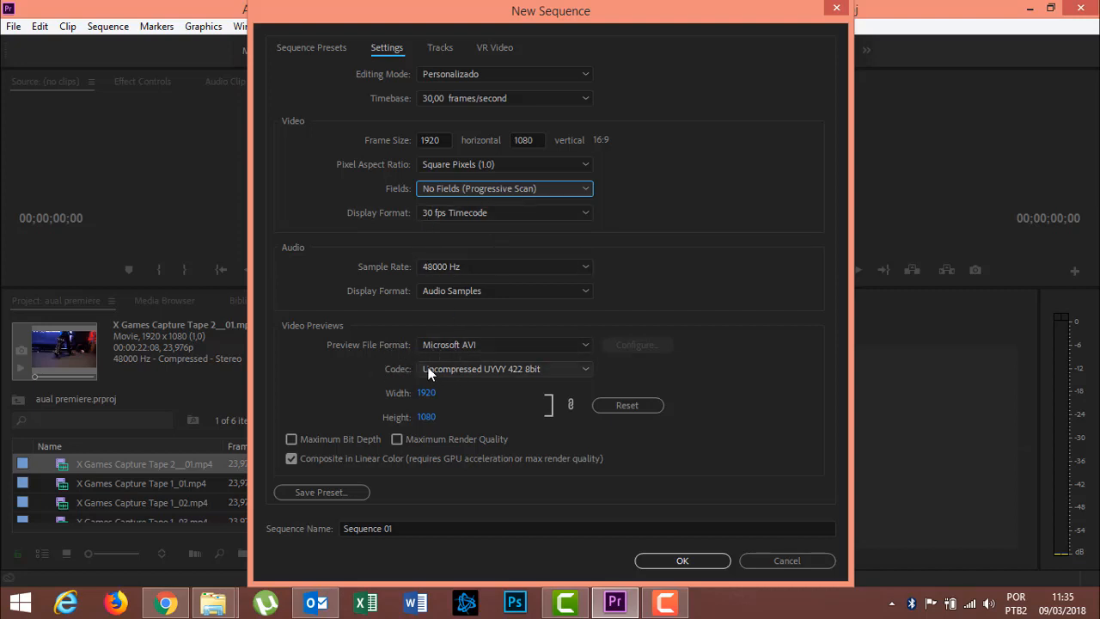
Name the new sequence skate and create it with the current settings.
left_click(397, 528)
type("sakte")
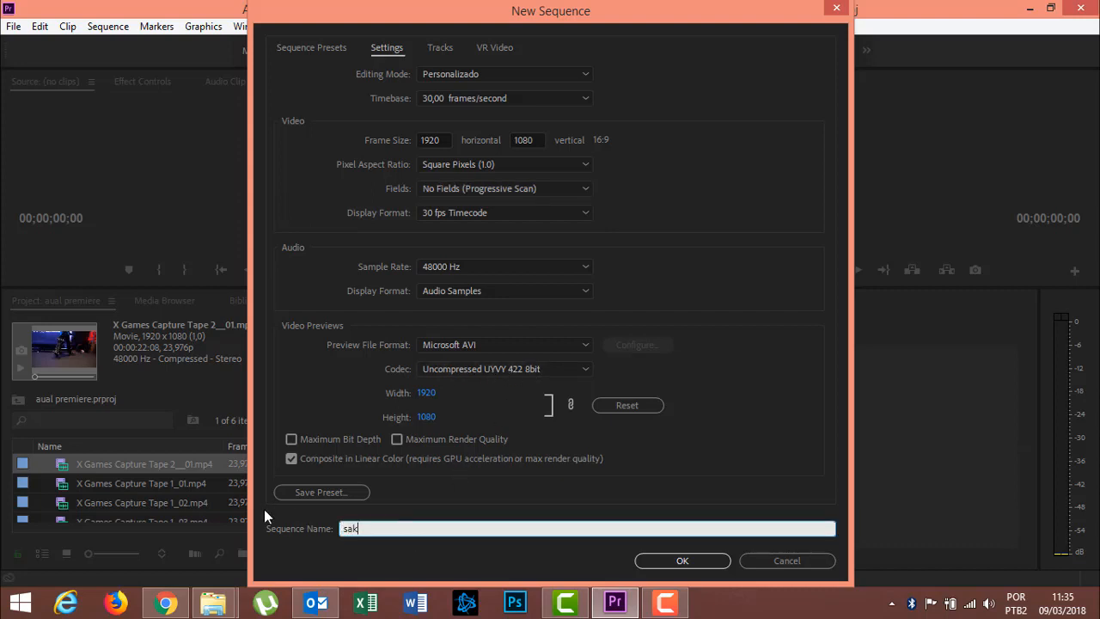
key("BackSpace")
key("BackSpace")
key("BackSpace")
key("BackSpace")
type("kate")
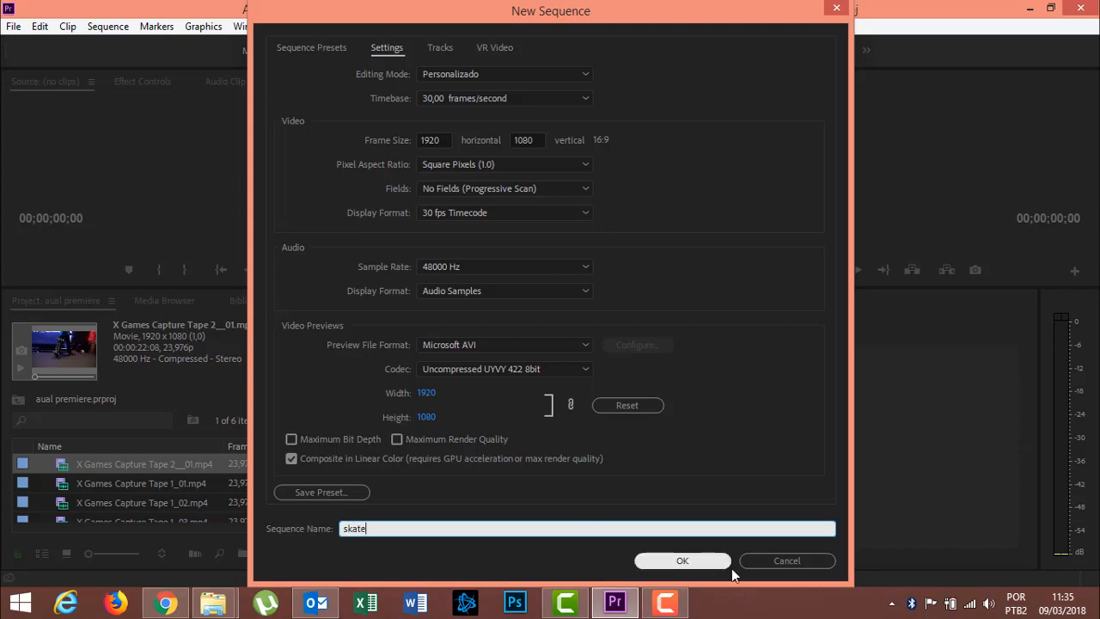
left_click(704, 561)
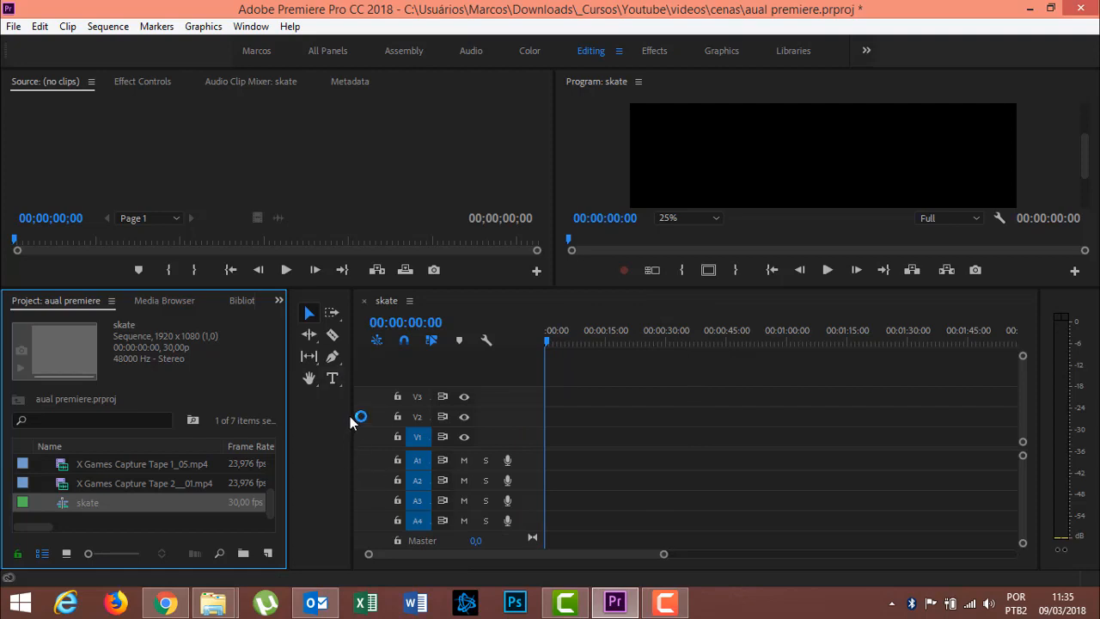
Place X Games Capture Tape 2__01.mp4 at the start of the skate sequence on V1 and A1, keeping the existing sequence settings.
left_click_drag(351, 416, 339, 416)
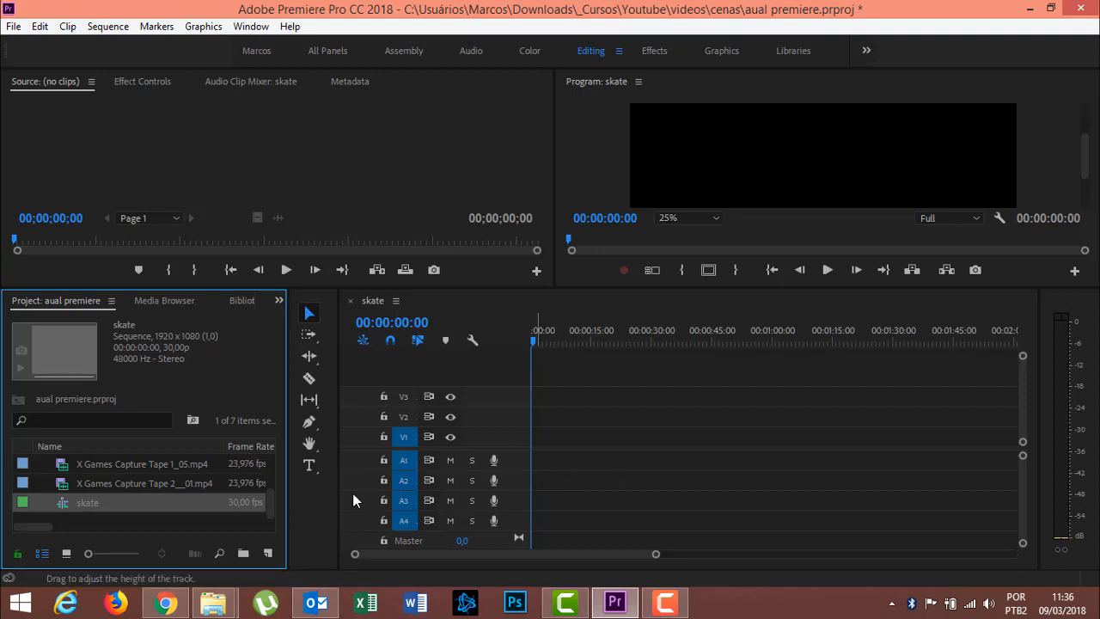
mouse_move(272, 507)
left_mouse_down()
mouse_move(274, 466)
mouse_move(265, 493)
left_mouse_up()
left_click(203, 505)
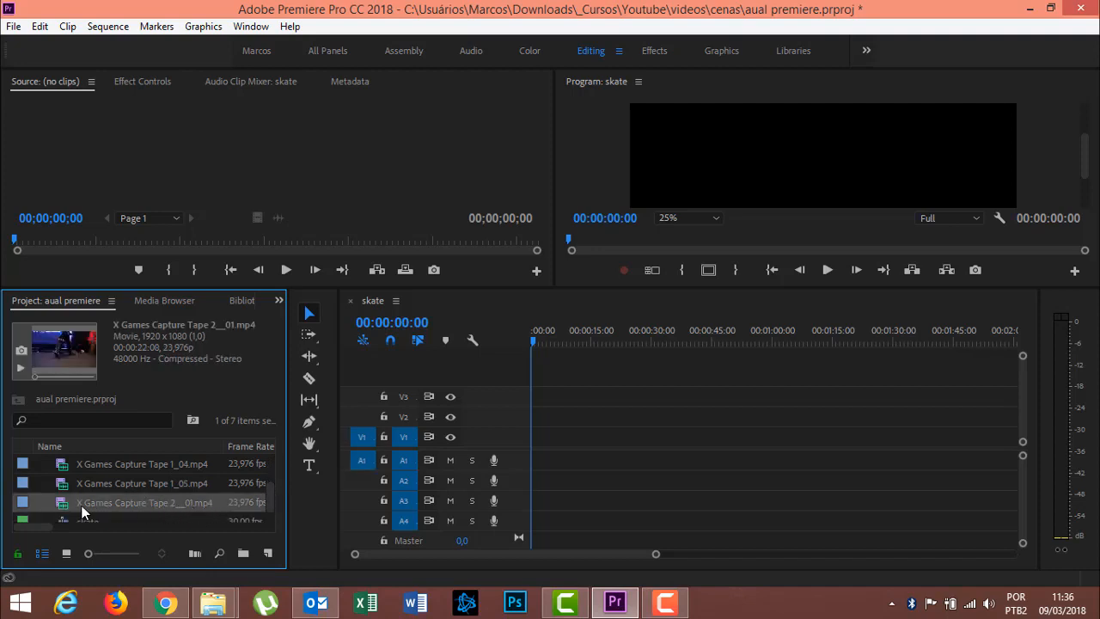
left_click_drag(462, 462, 538, 458)
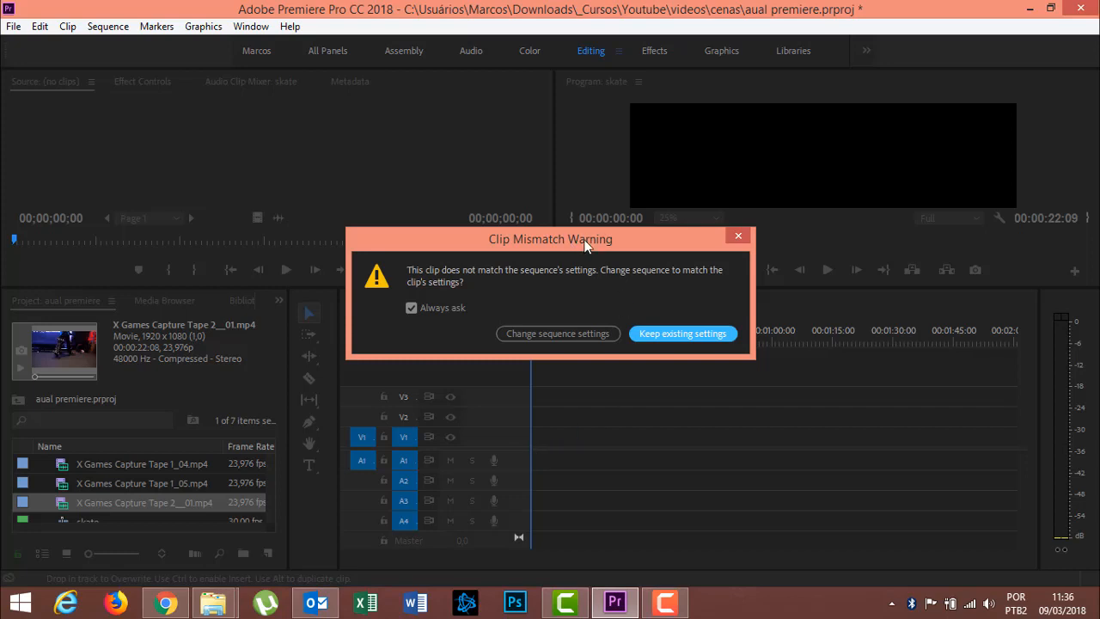
left_click_drag(584, 242, 509, 191)
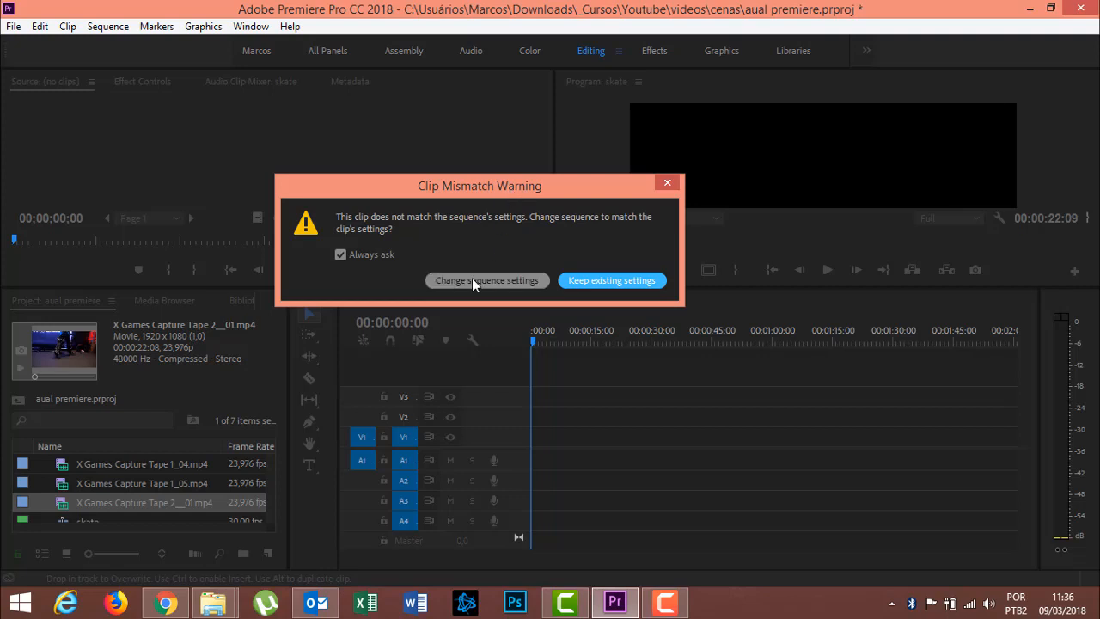
left_click(619, 282)
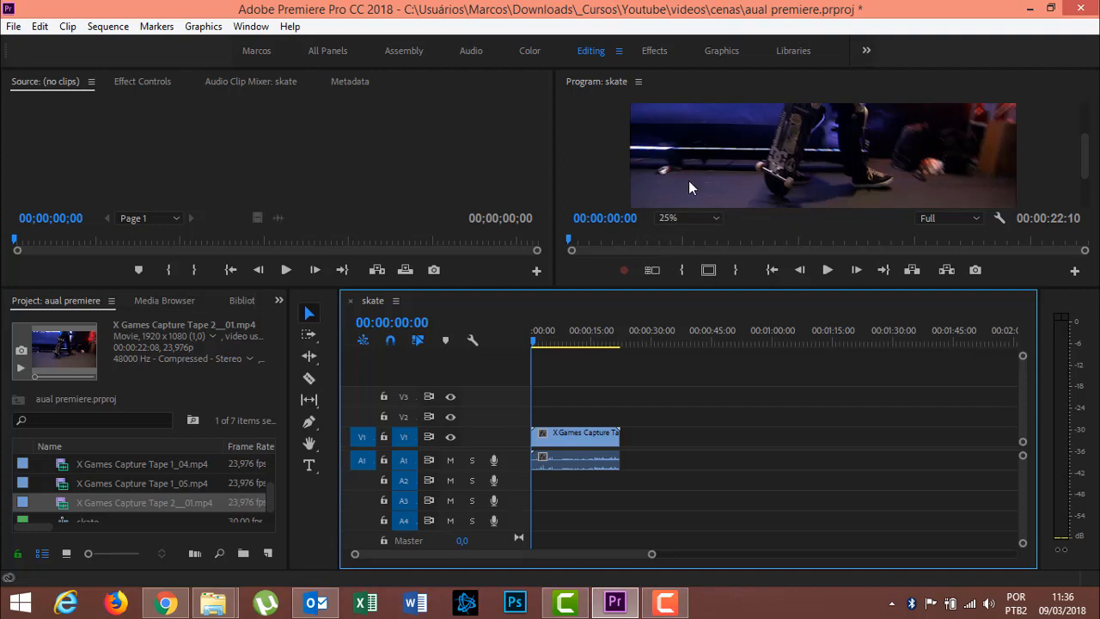
Enlarge the monitor area and set the Program Monitor zoom level to Fit.
left_click_drag(578, 290, 579, 348)
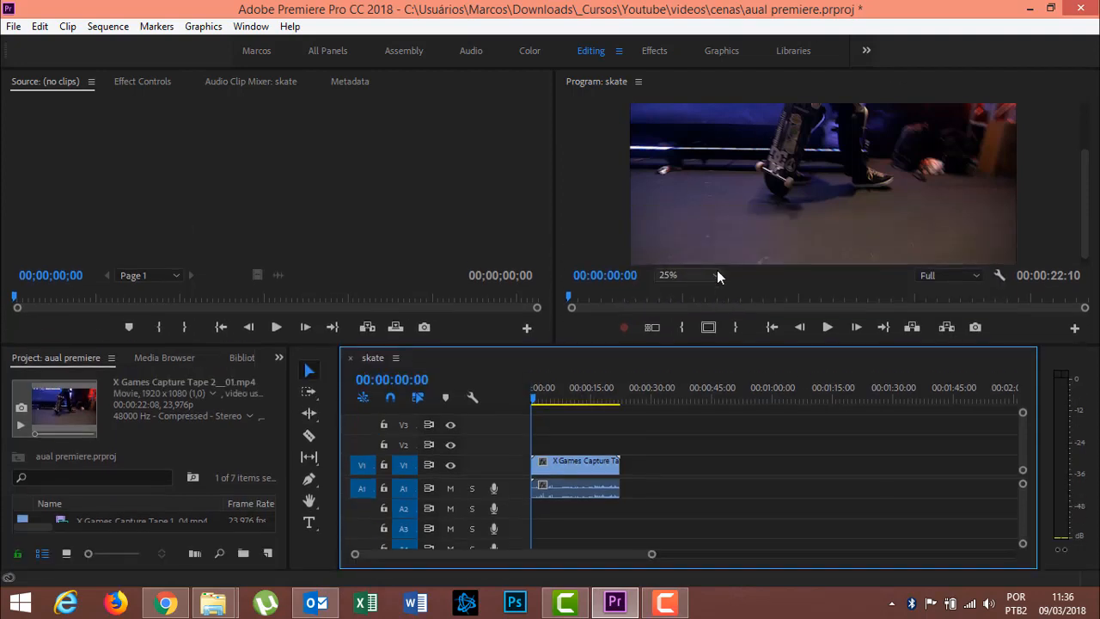
left_click(718, 275)
left_click(710, 295)
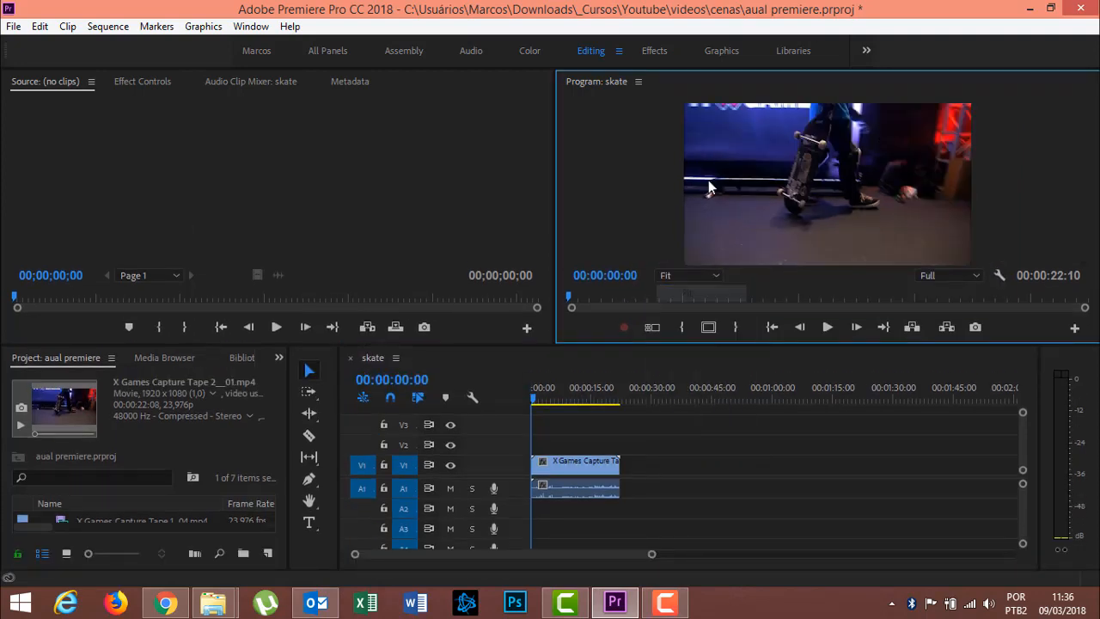
Preview the clip in the sequence, set the playhead to 00:00:06:18 and trim the clip's start to that point.
left_click(828, 327)
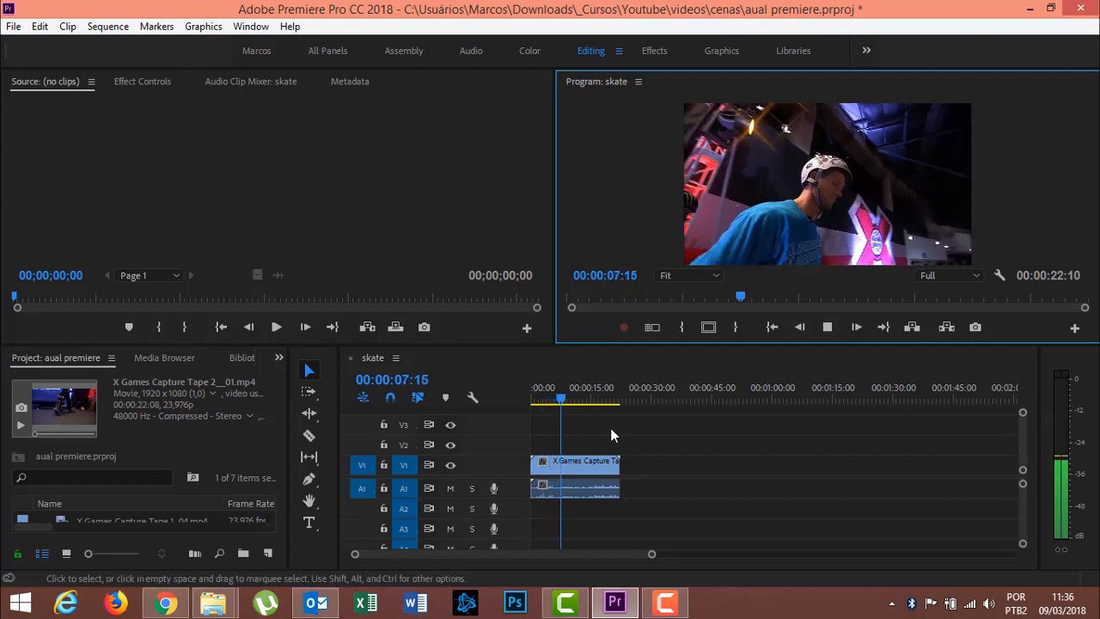
left_click(828, 335)
left_click_drag(592, 407, 560, 421)
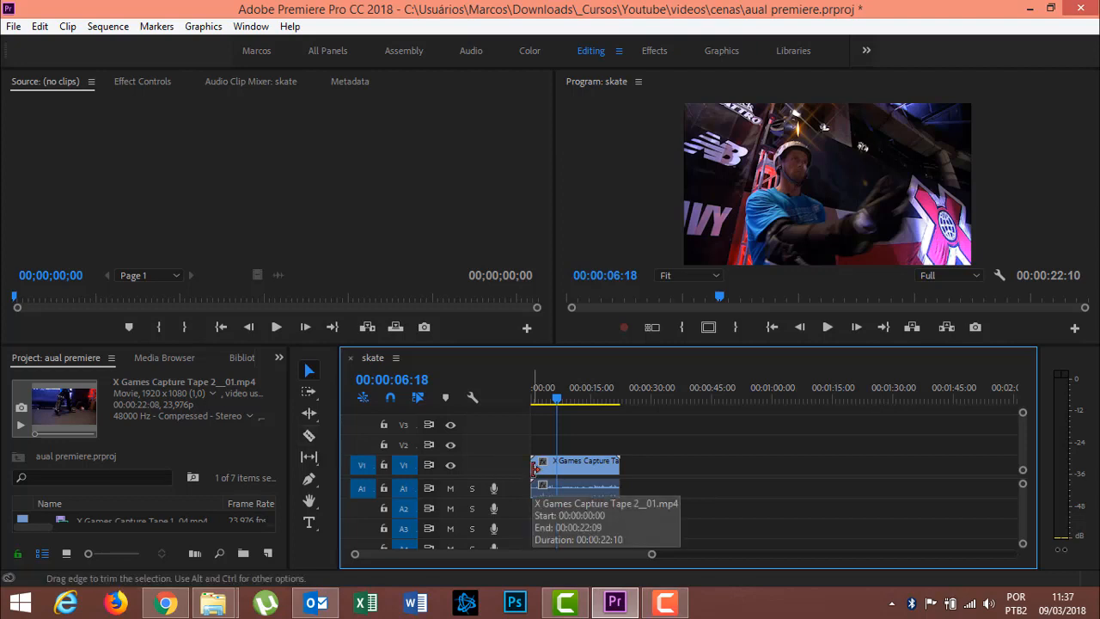
left_click_drag(535, 467, 559, 468)
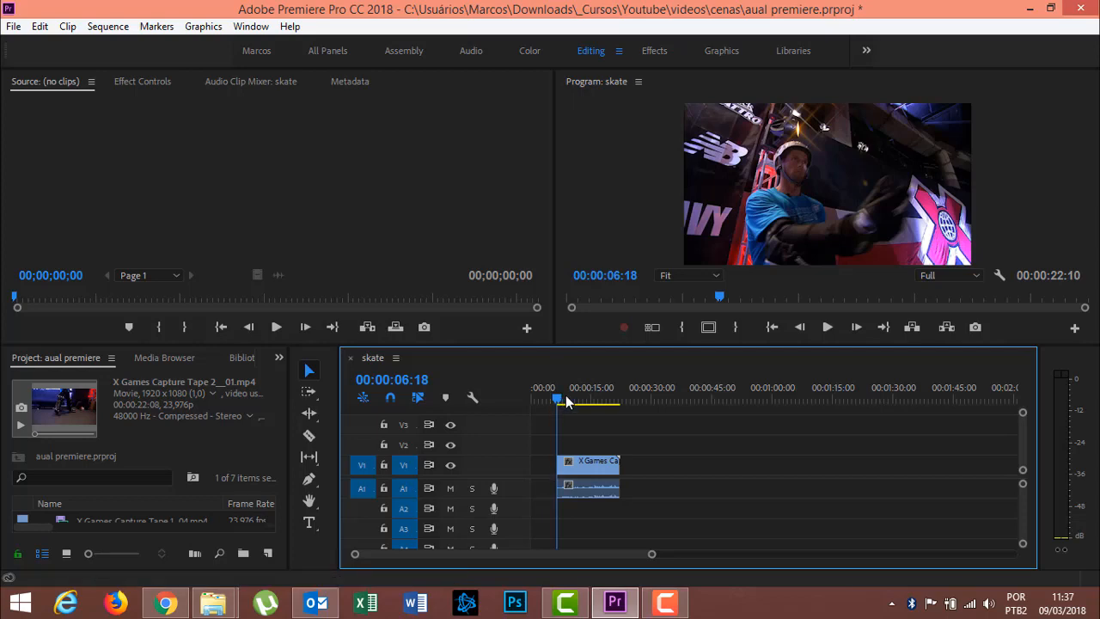
Move the trimmed clip to the sequence start at 00:00:00:00, leaving Snap on, and save the project.
left_click_drag(566, 394, 517, 401)
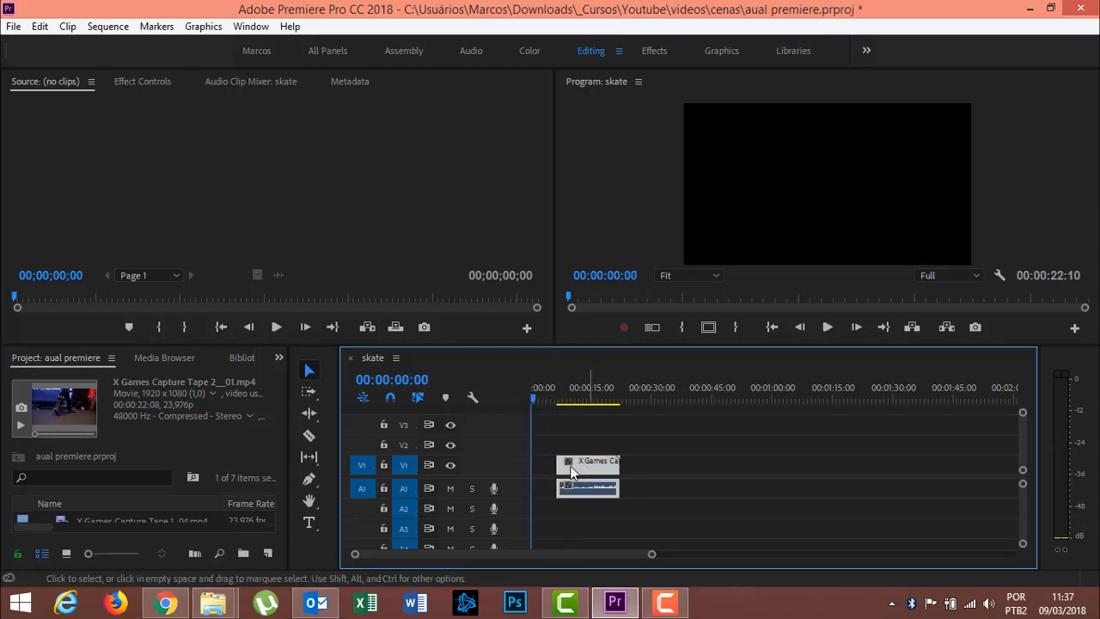
left_click_drag(590, 466, 554, 469)
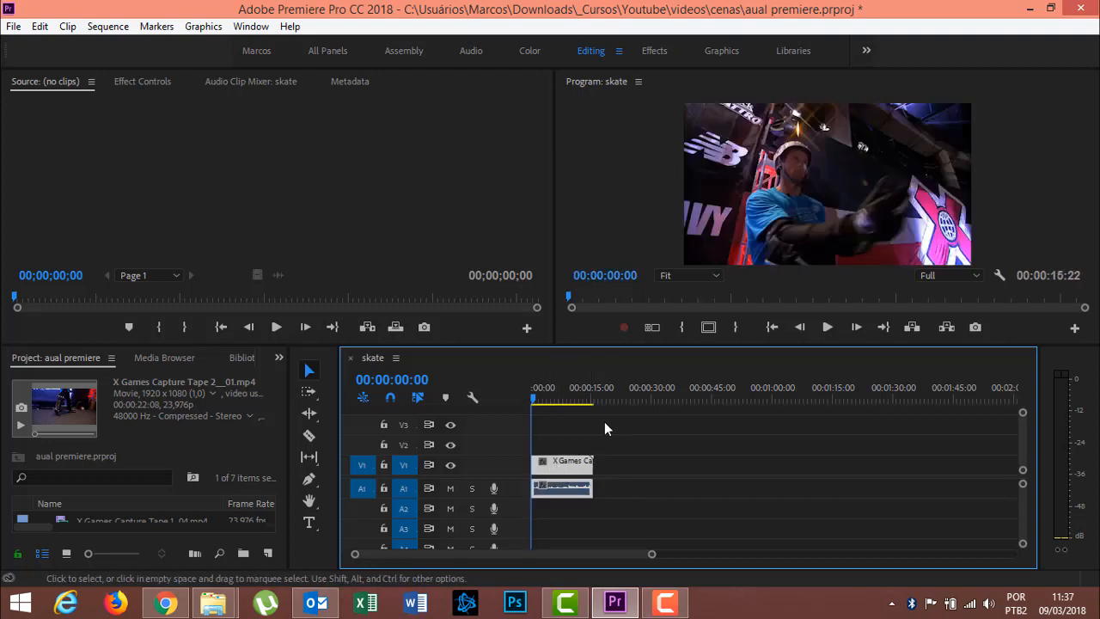
left_click(390, 399)
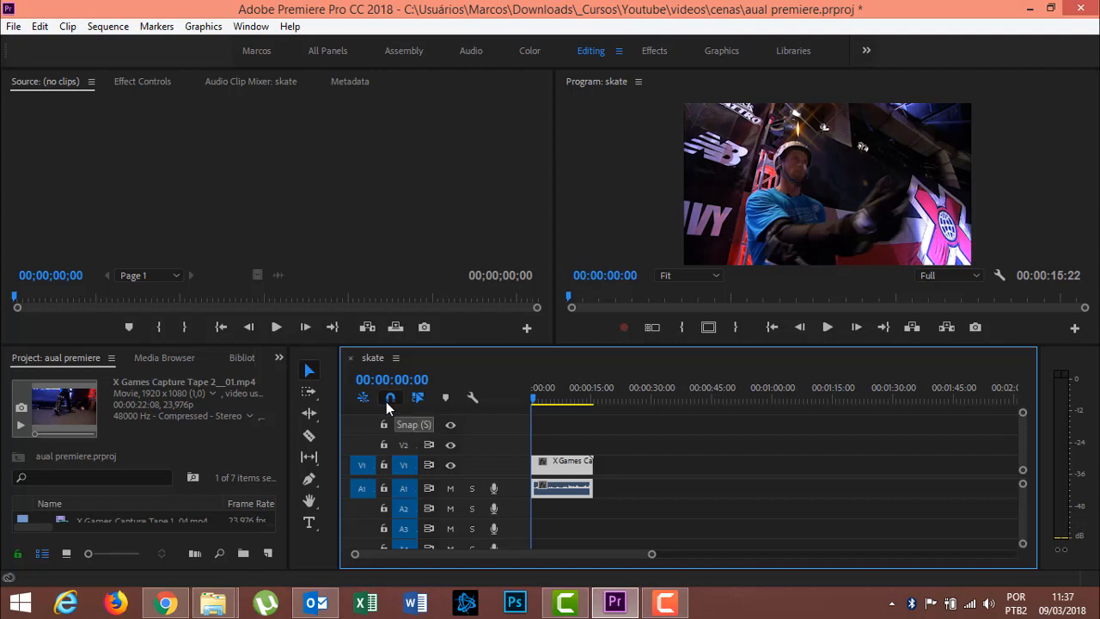
left_click(391, 399)
left_click(576, 441)
key("ctrl+s")
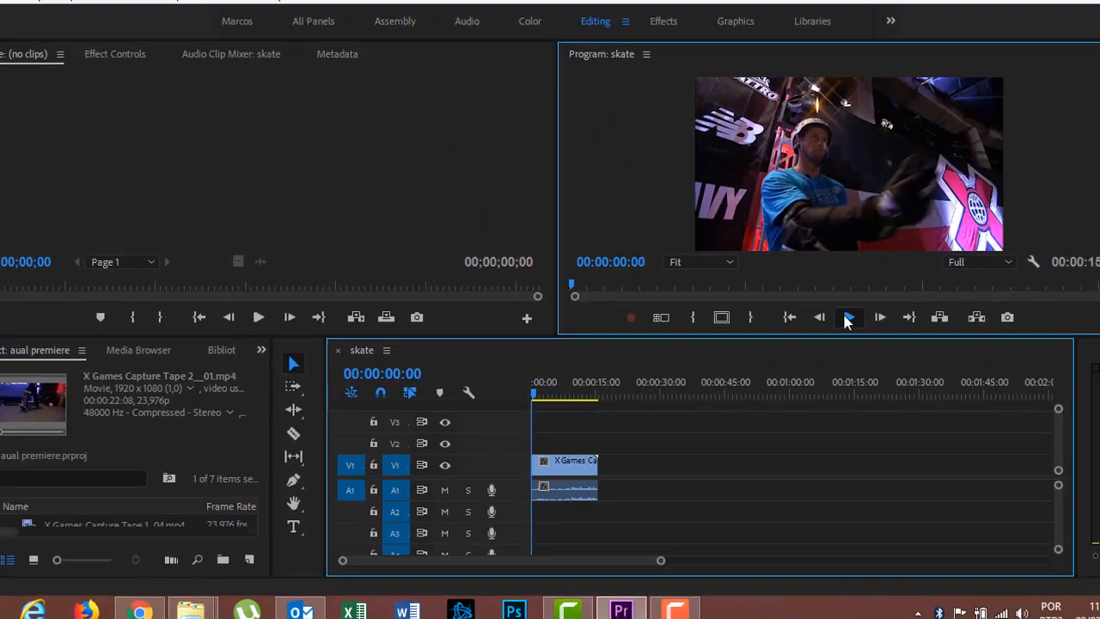
Play the clip, step frame by frame to 00:00:13:13 and trim the clip's end to that frame.
left_click(825, 327)
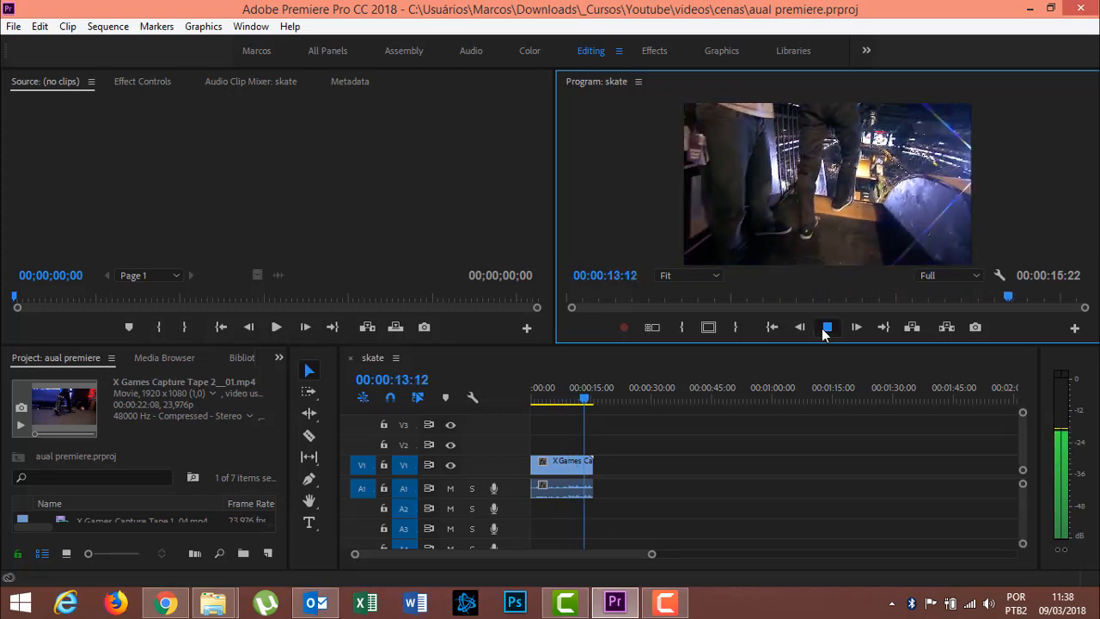
left_click(827, 328)
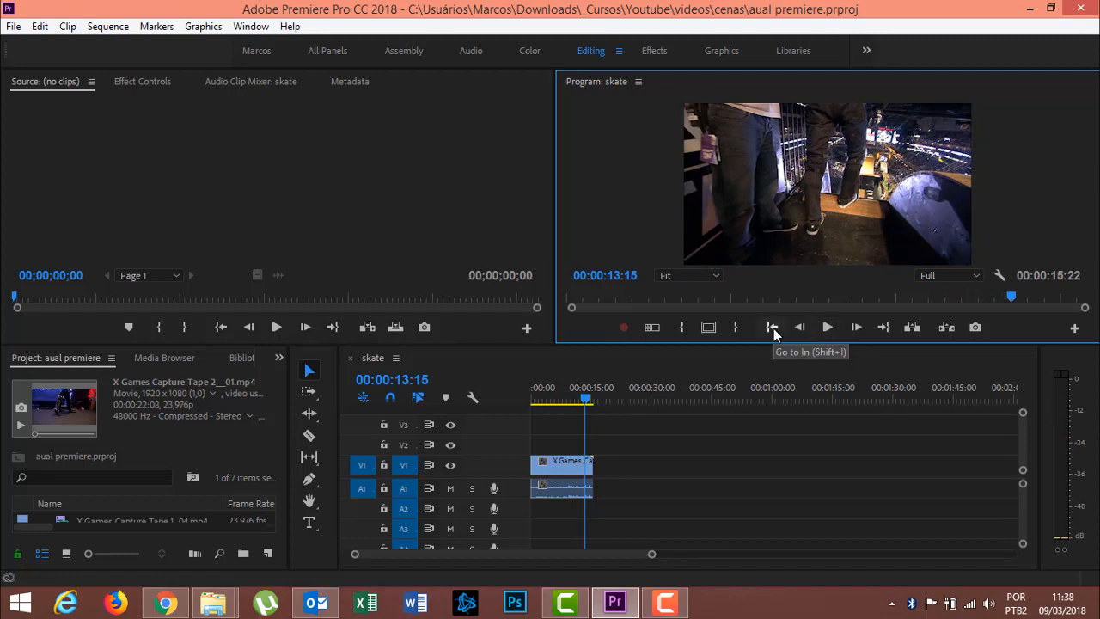
key("Left")
key("Left")
key("Left")
key("Left")
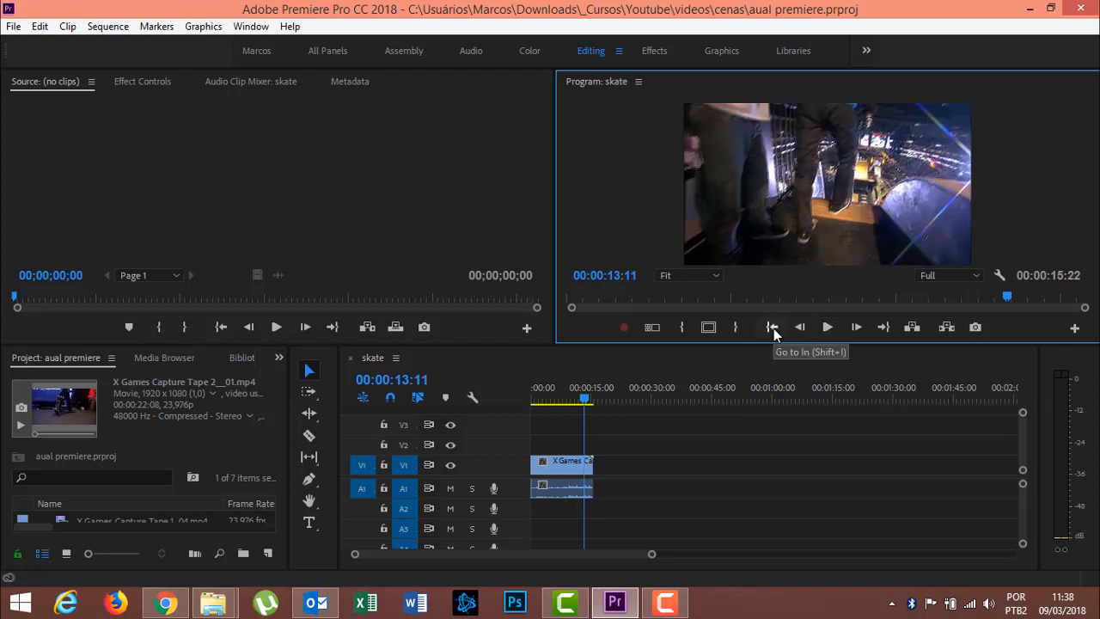
key("Left")
key("Left")
key("Left")
key("Left")
key("Left")
key("Left")
key("Left")
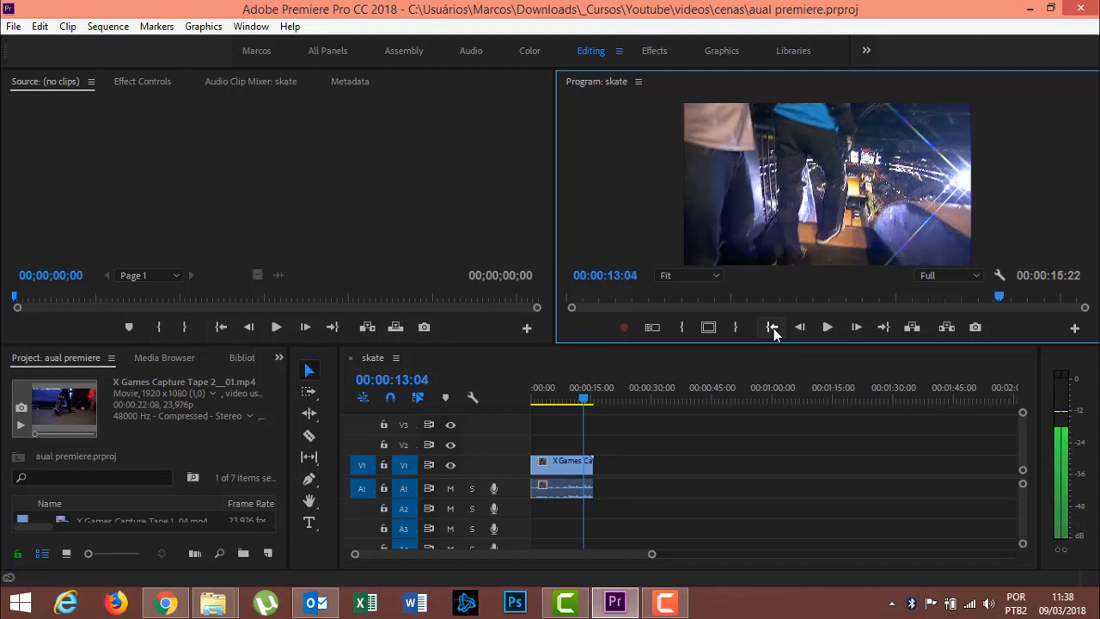
key("Right")
key("Right")
key("Right")
key("Right")
key("Right")
key("Right")
key("Right")
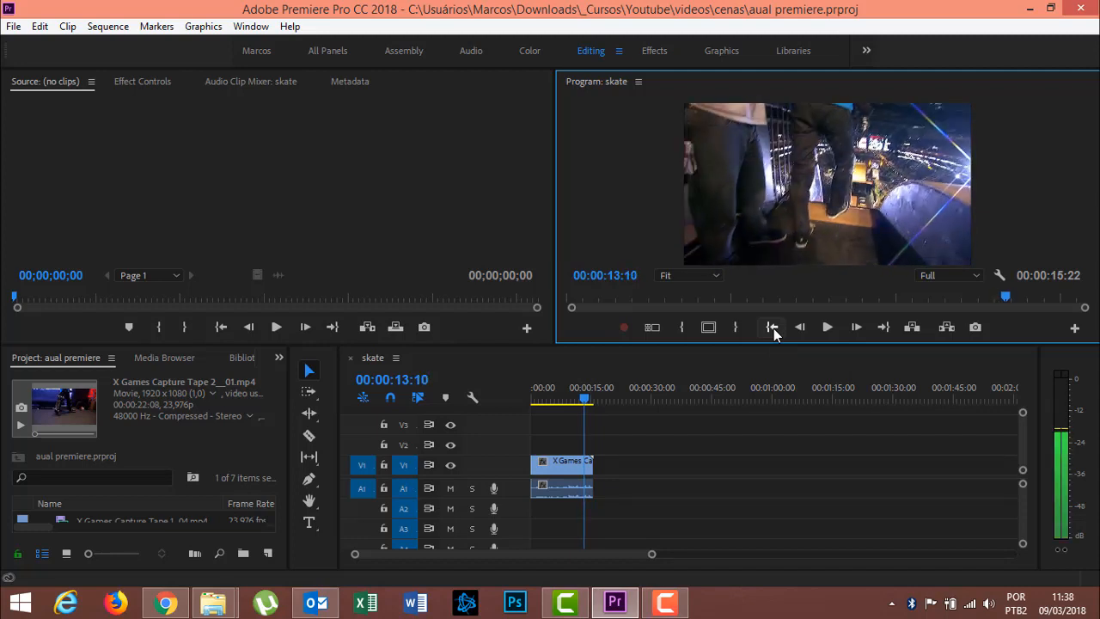
key("Right")
key("Right")
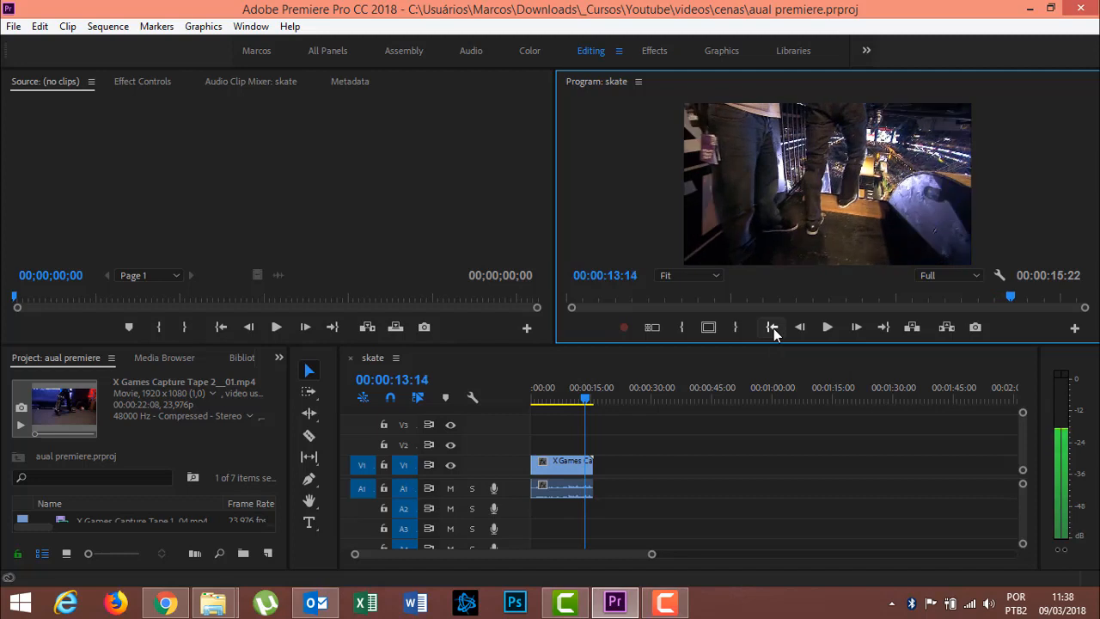
key("Left")
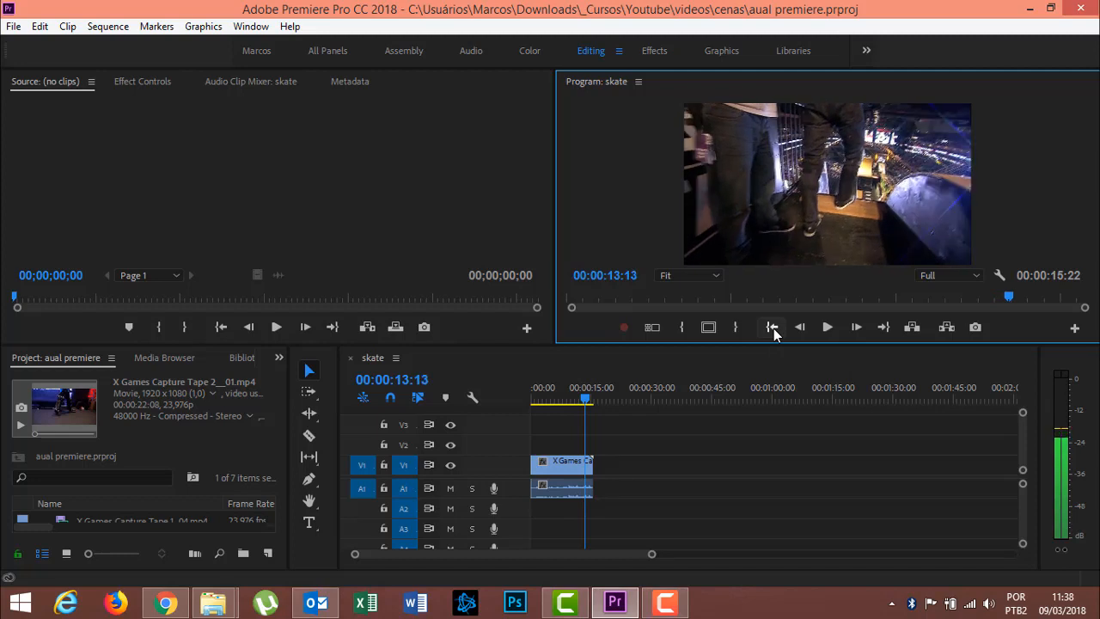
left_click_drag(592, 462, 589, 462)
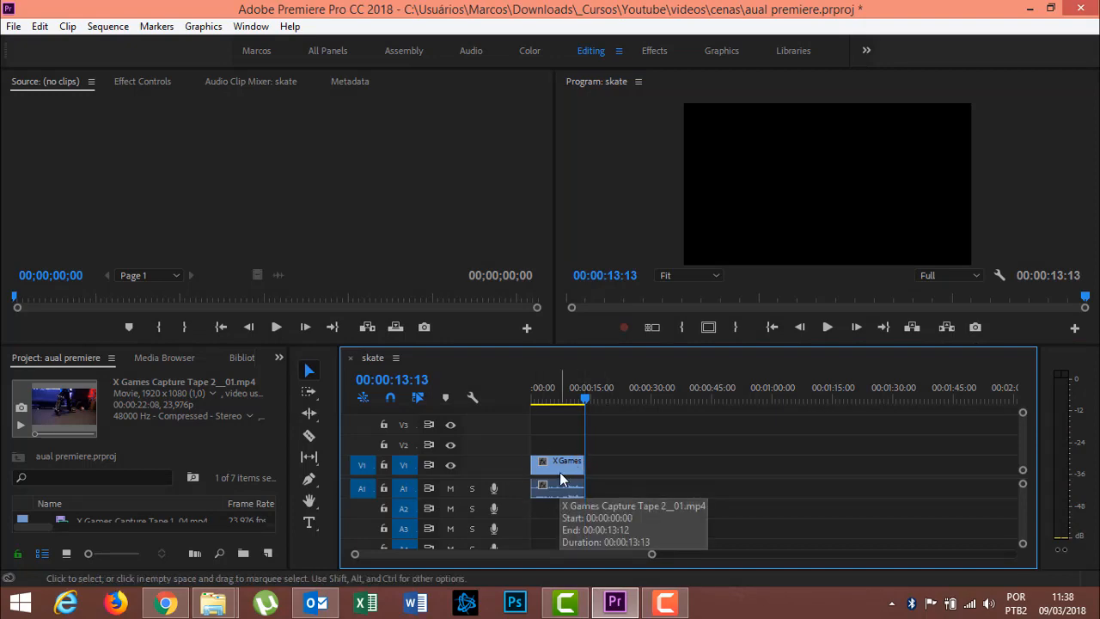
Review the trimmed clip by shuttling playback in reverse at increasing speed, then forward, pausing along the way.
key("j")
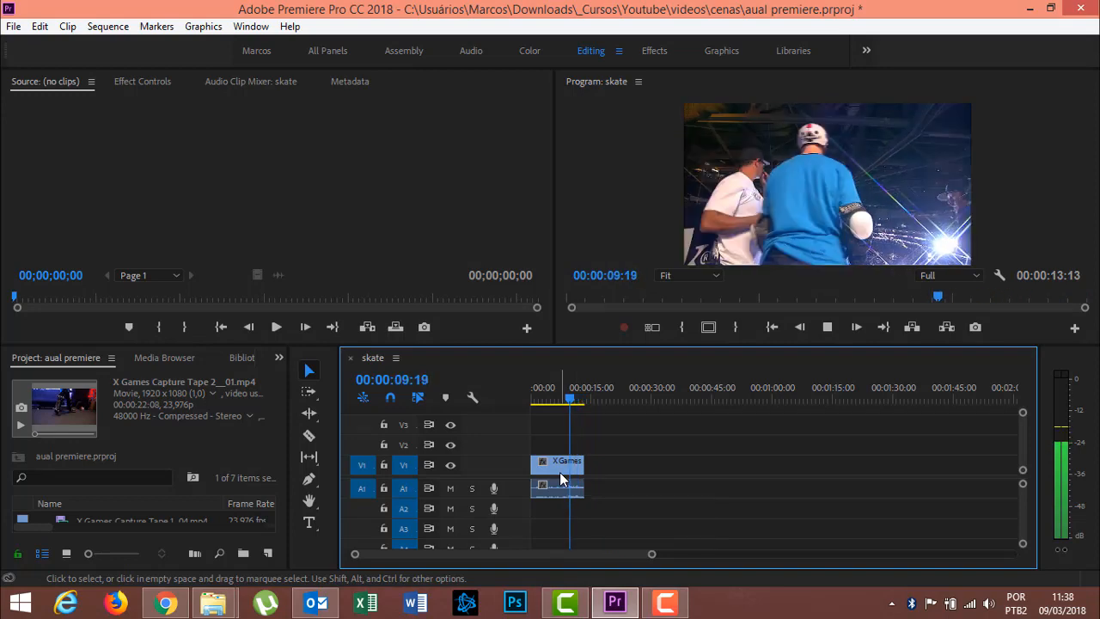
key("j")
key("j")
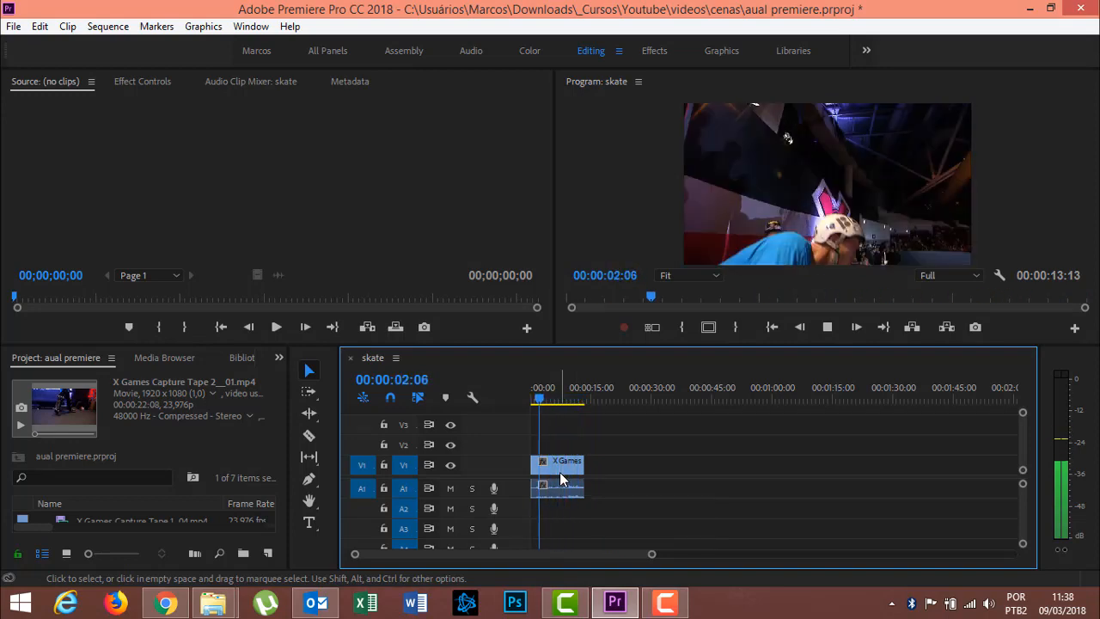
key("l")
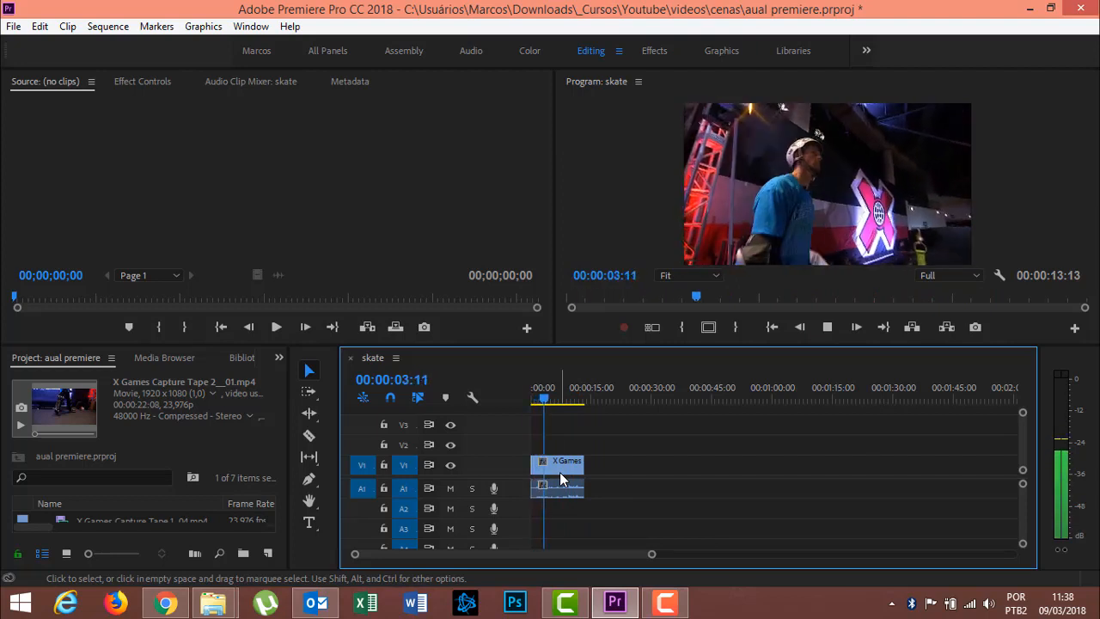
key("k")
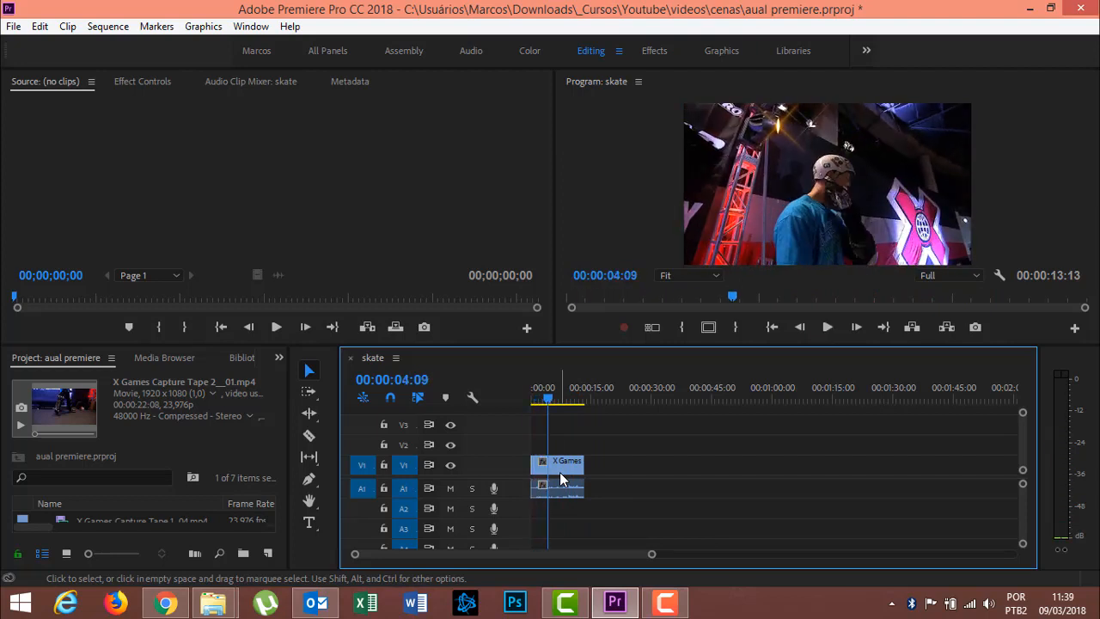
key("l")
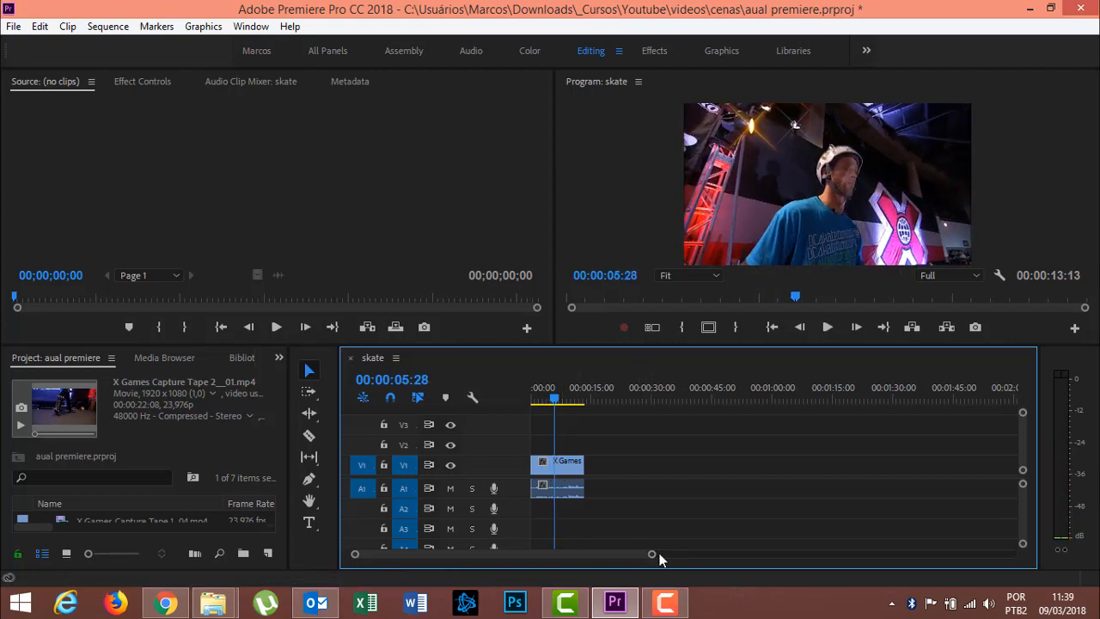
Stretch the timeline's time scale so the clip appears longer and scrub through it to 00:00:10:28.
left_click_drag(653, 558, 610, 560)
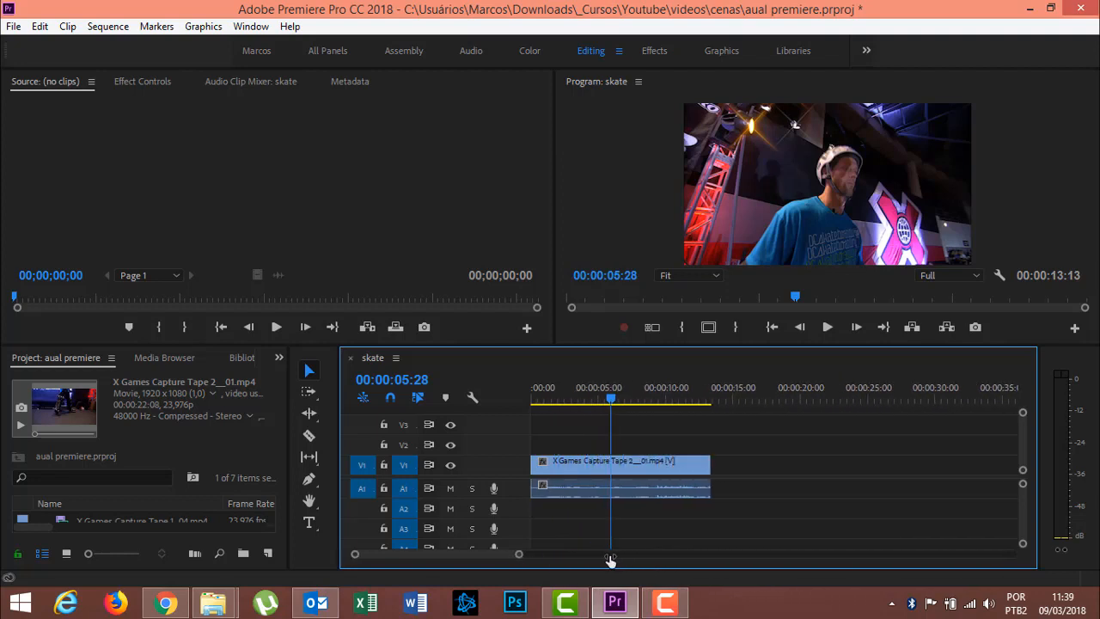
left_click(616, 400)
left_click_drag(630, 404, 679, 402)
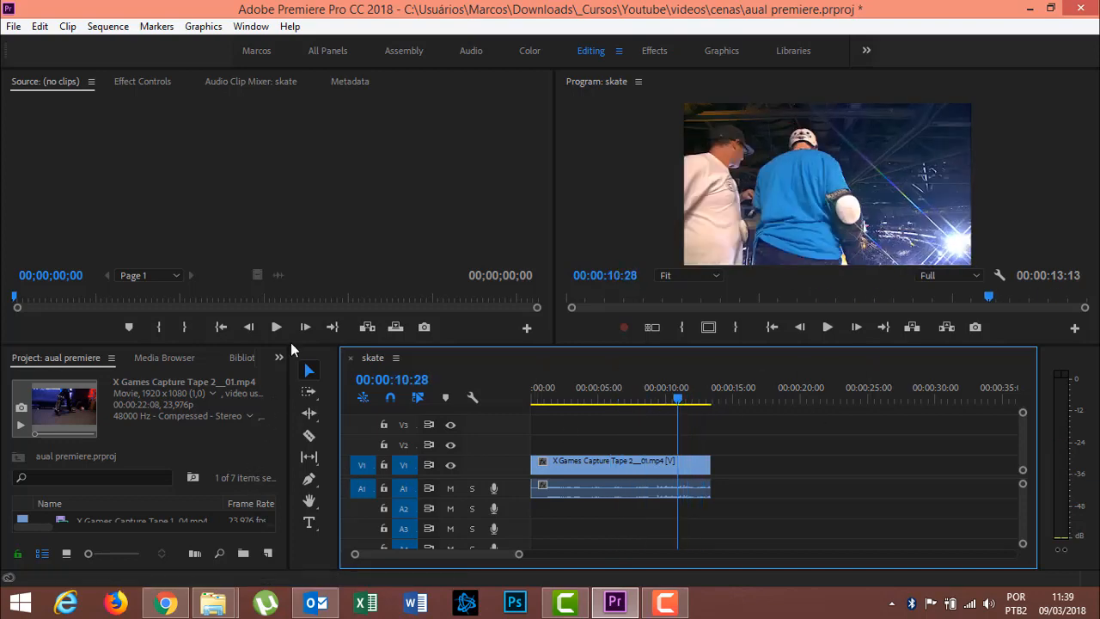
Make more room for the Project panel and add X Games Capture Tape 1_01.mp4 directly after the first clip on V1 and A1.
left_click_drag(297, 345, 297, 313)
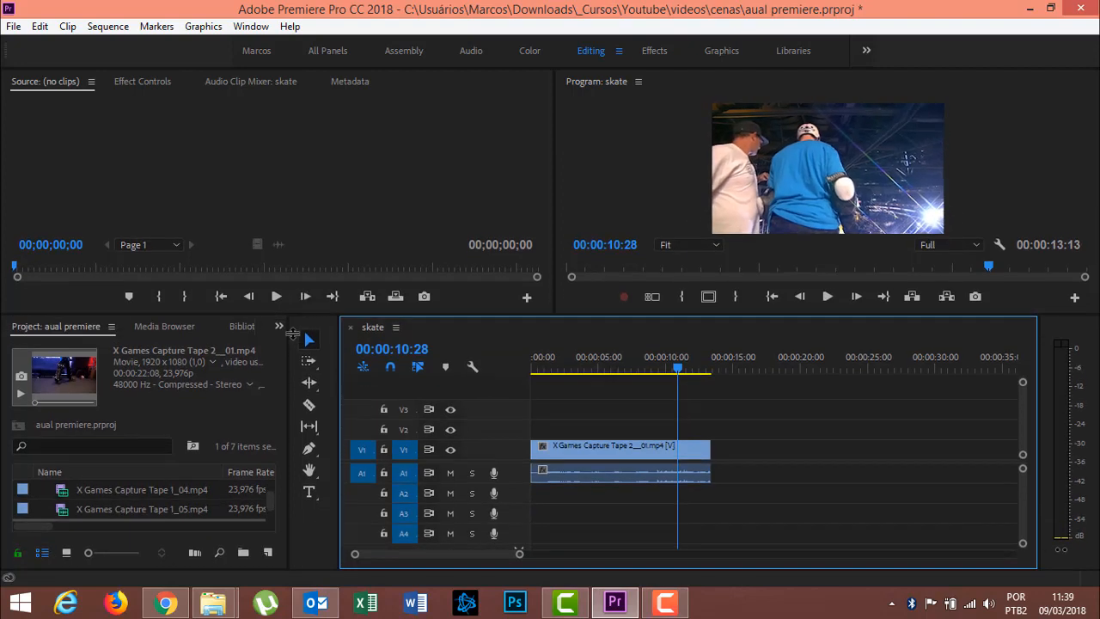
left_click_drag(269, 499, 271, 484)
left_click(187, 488)
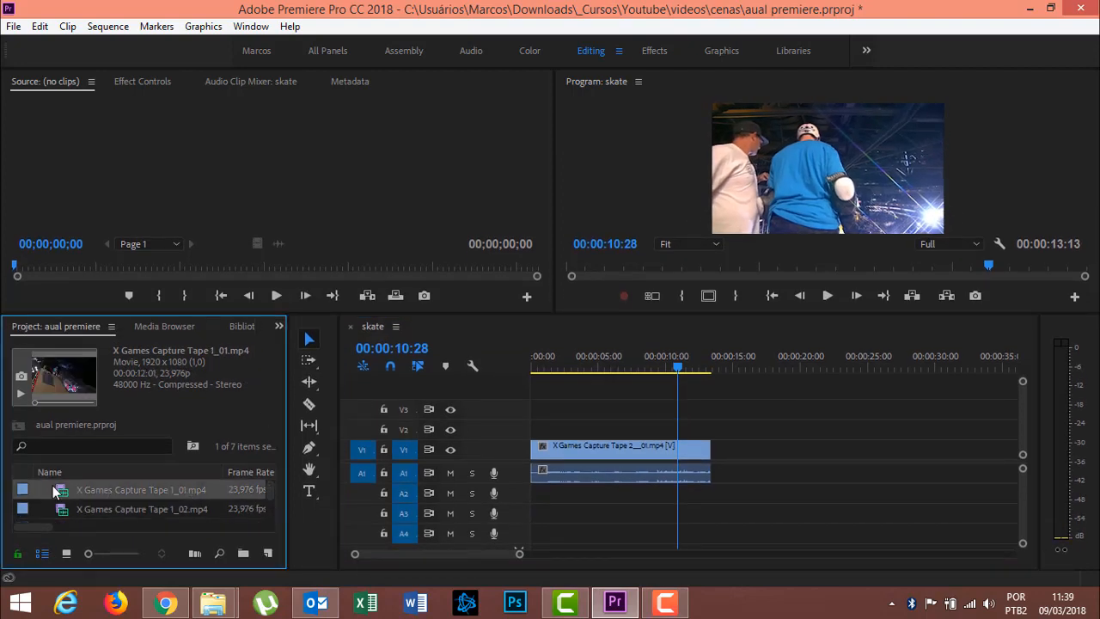
left_click_drag(61, 493, 720, 471)
Play the sequence across the joint between the two clips to check the transition.
mouse_move(684, 368)
left_mouse_down()
mouse_move(715, 367)
mouse_move(689, 368)
left_mouse_up()
left_click(827, 295)
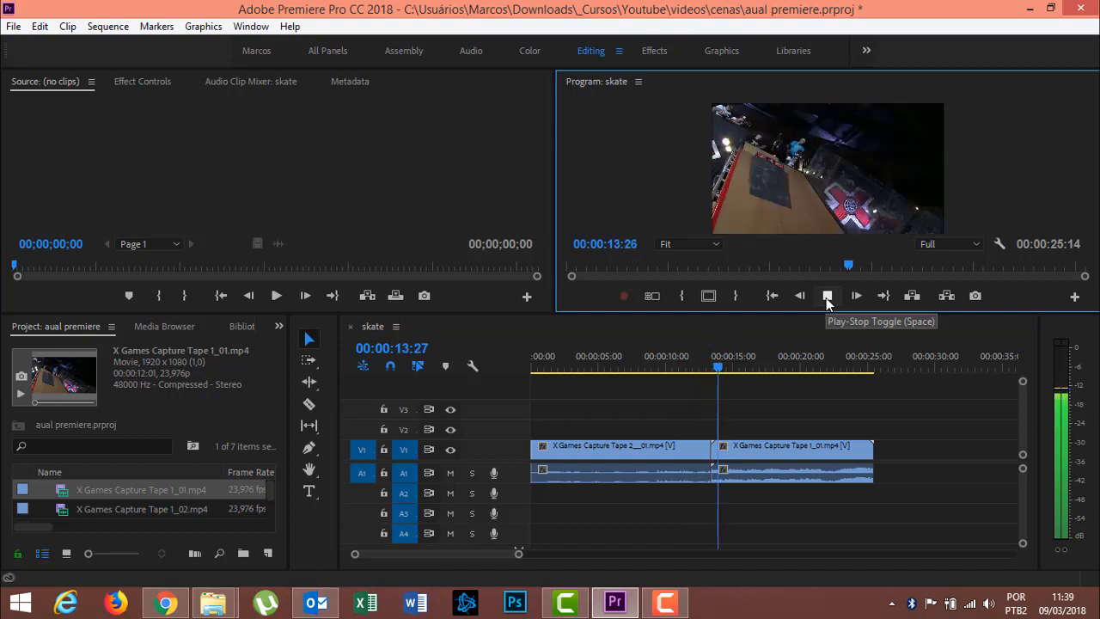
left_click(827, 296)
Split the X Games Capture Tape 1_01 clip at 00:00:21:00 with the Razor tool and delete the part after the cut.
left_click(743, 369)
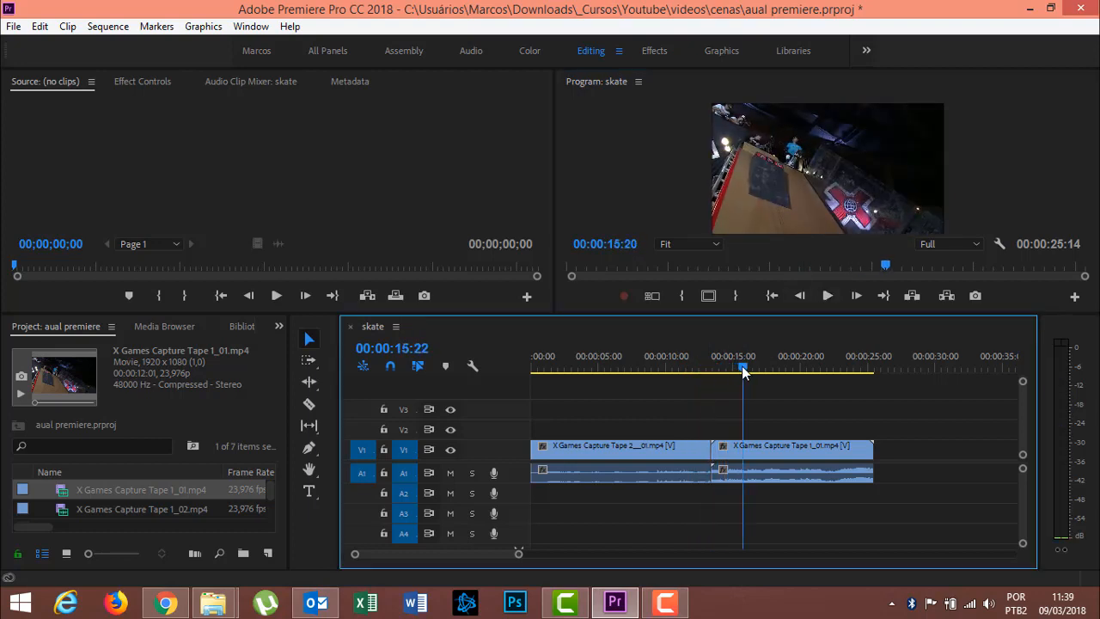
left_click_drag(744, 370, 815, 373)
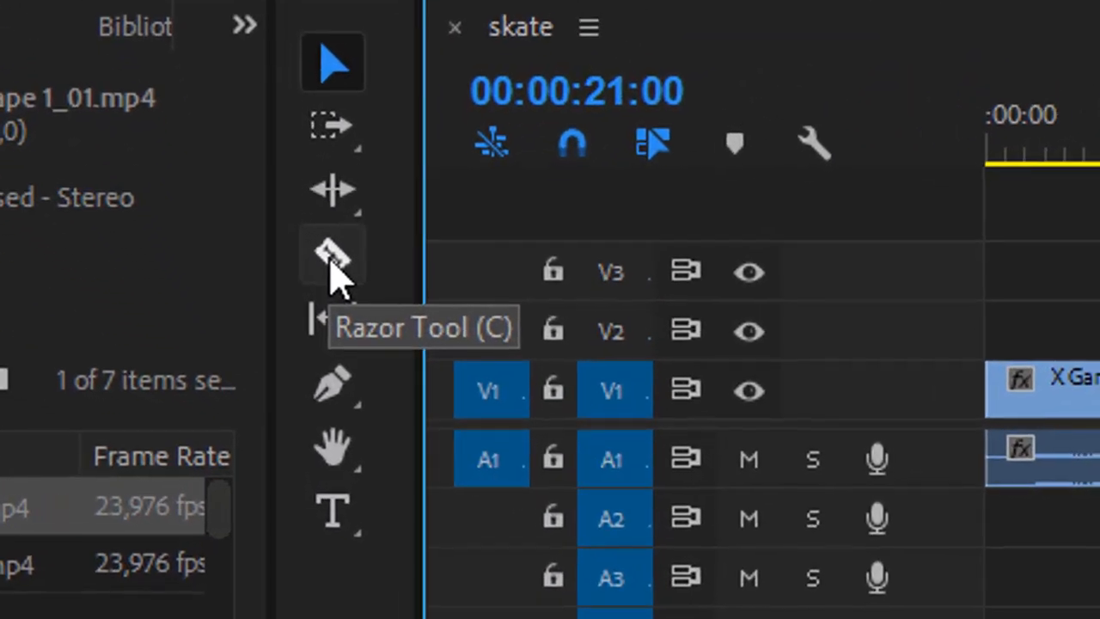
left_click(335, 270)
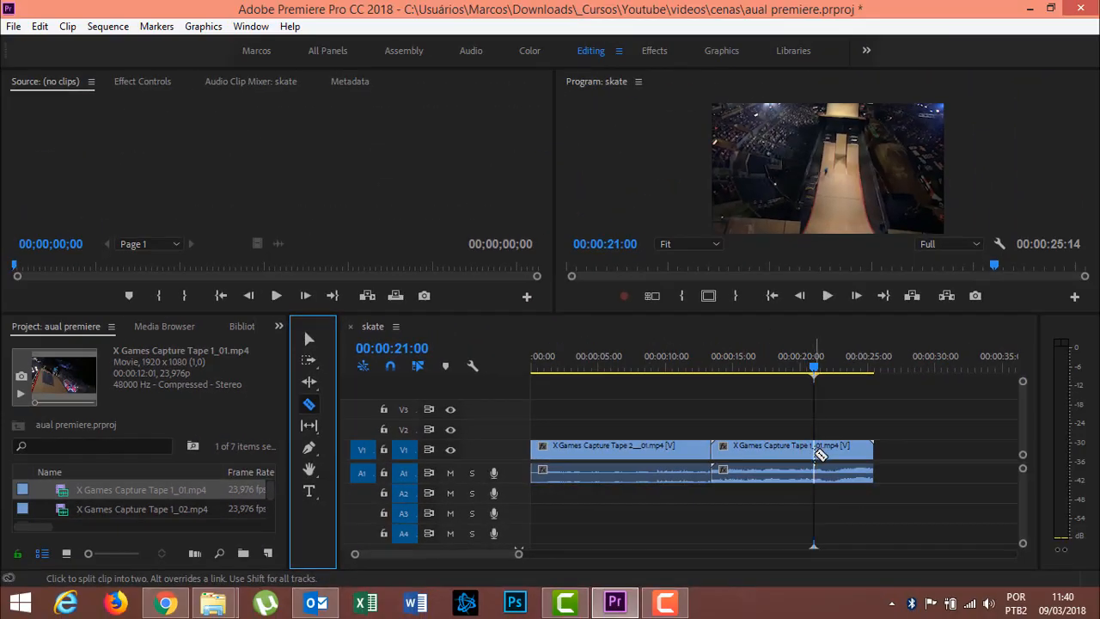
left_click(814, 449)
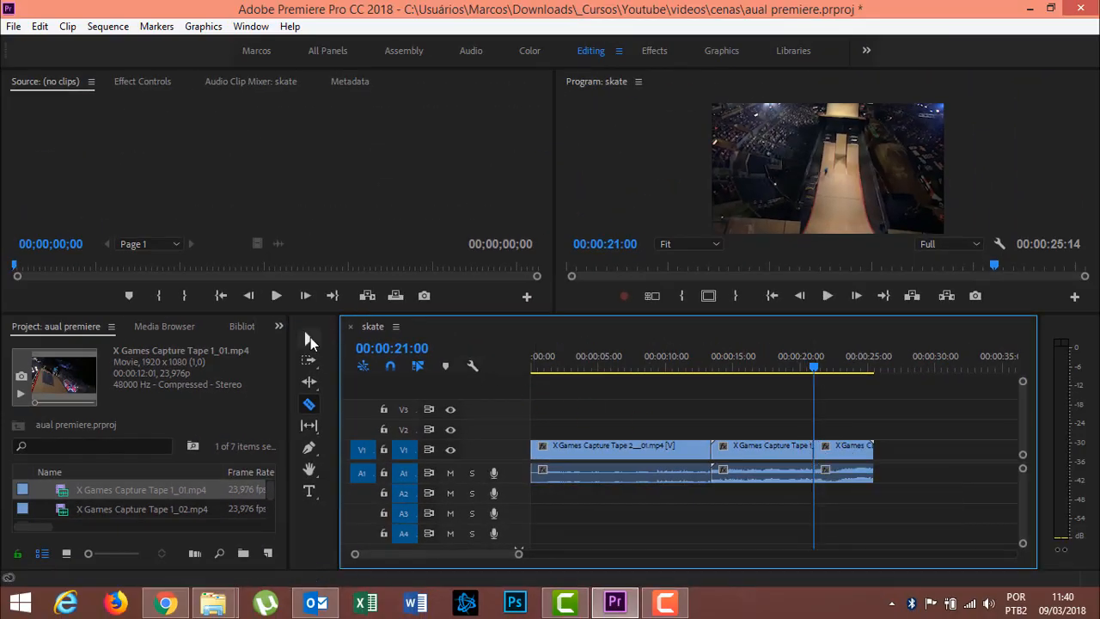
left_click(311, 340)
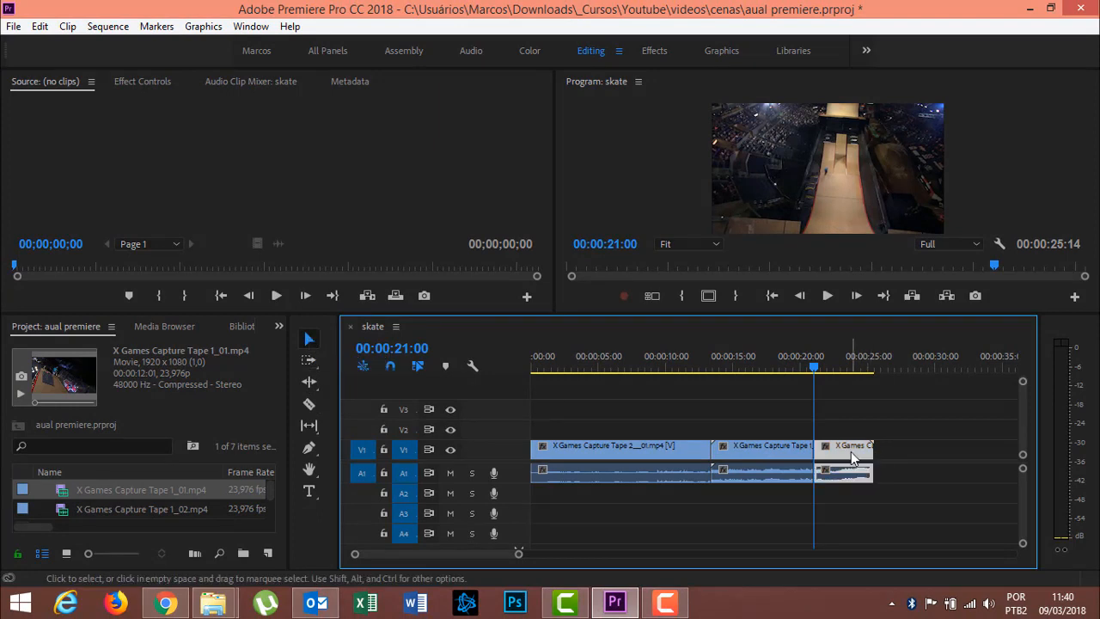
key("Delete")
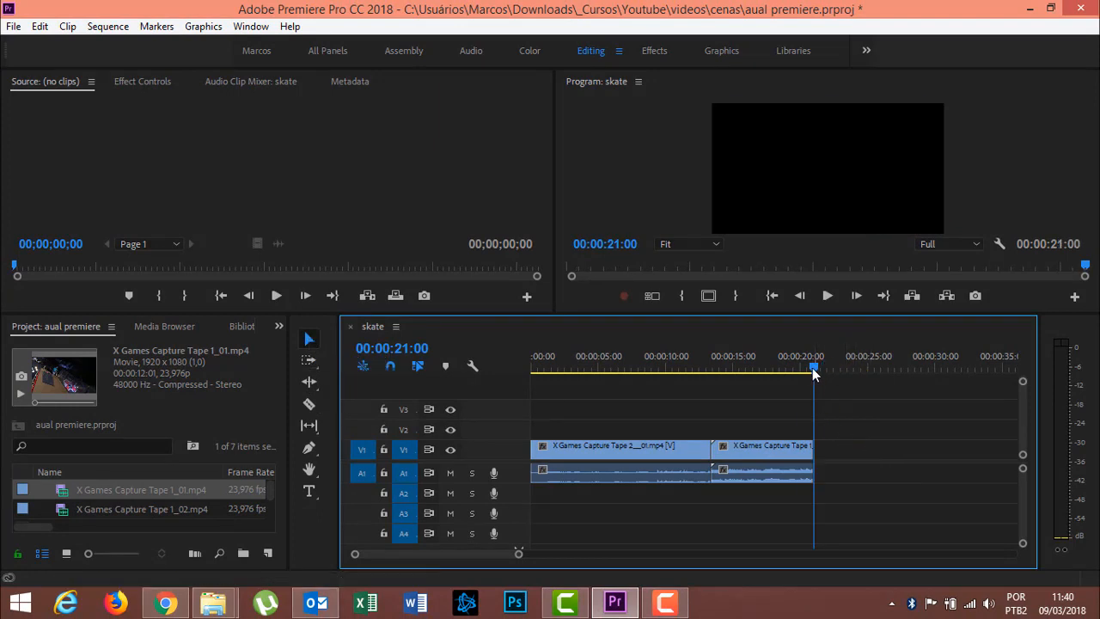
Add X Games Capture Tape 1_02.mp4 directly after the last clip on V1 and A1.
left_click_drag(813, 368, 811, 369)
left_click(154, 509)
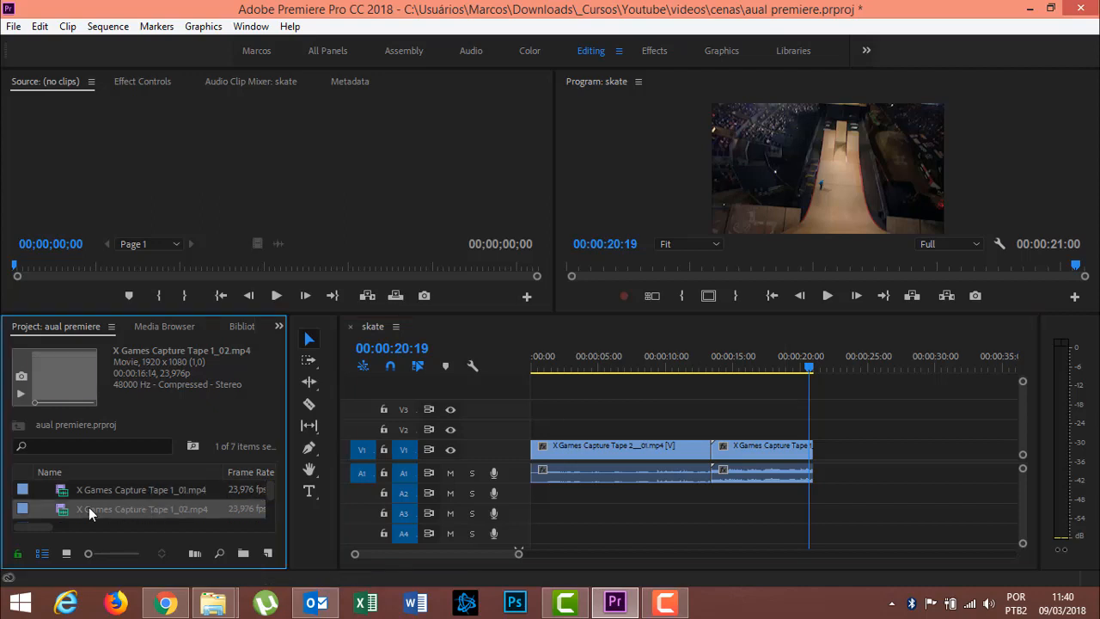
left_click_drag(57, 510, 827, 475)
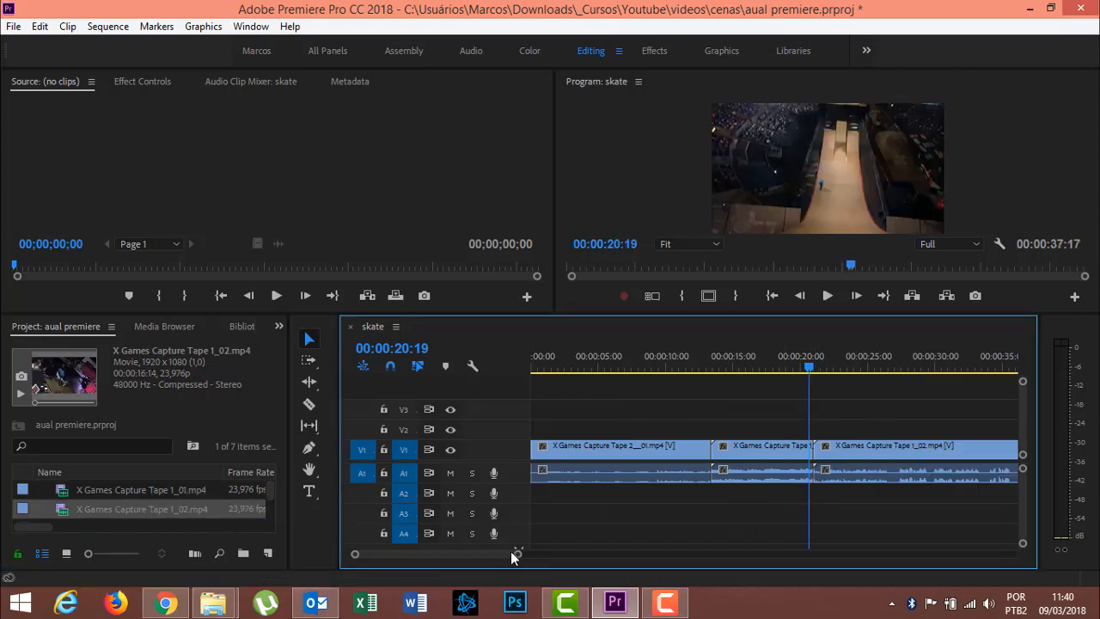
Trim the start of the X Games Capture Tape 1_02 clip to 00:00:25:26 and ripple delete the gap before it.
left_click_drag(513, 553, 545, 555)
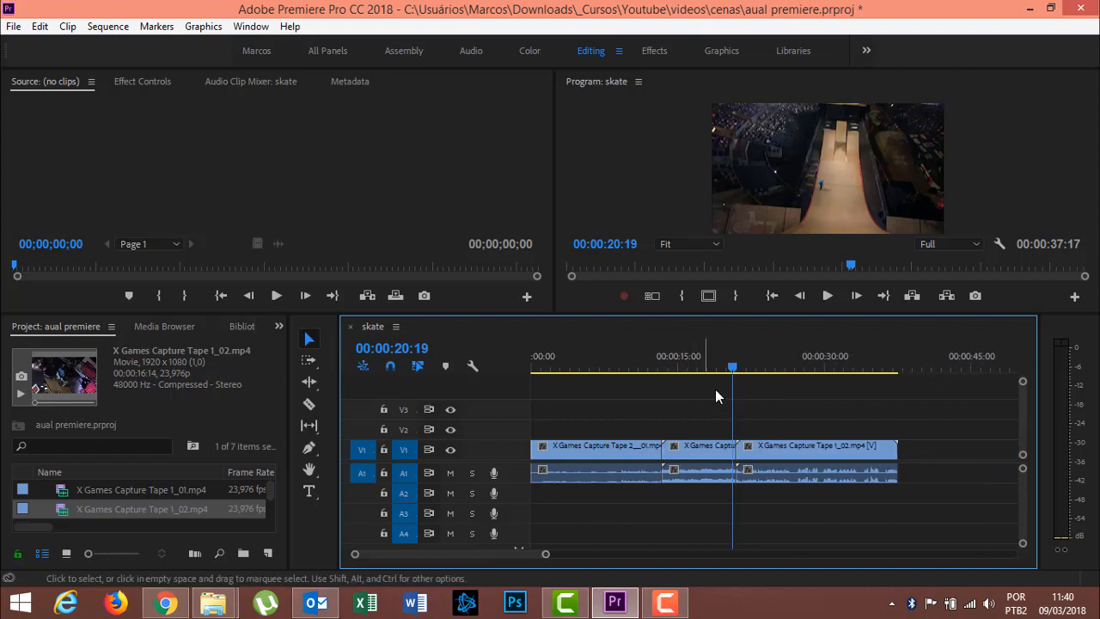
left_click_drag(732, 368, 748, 367)
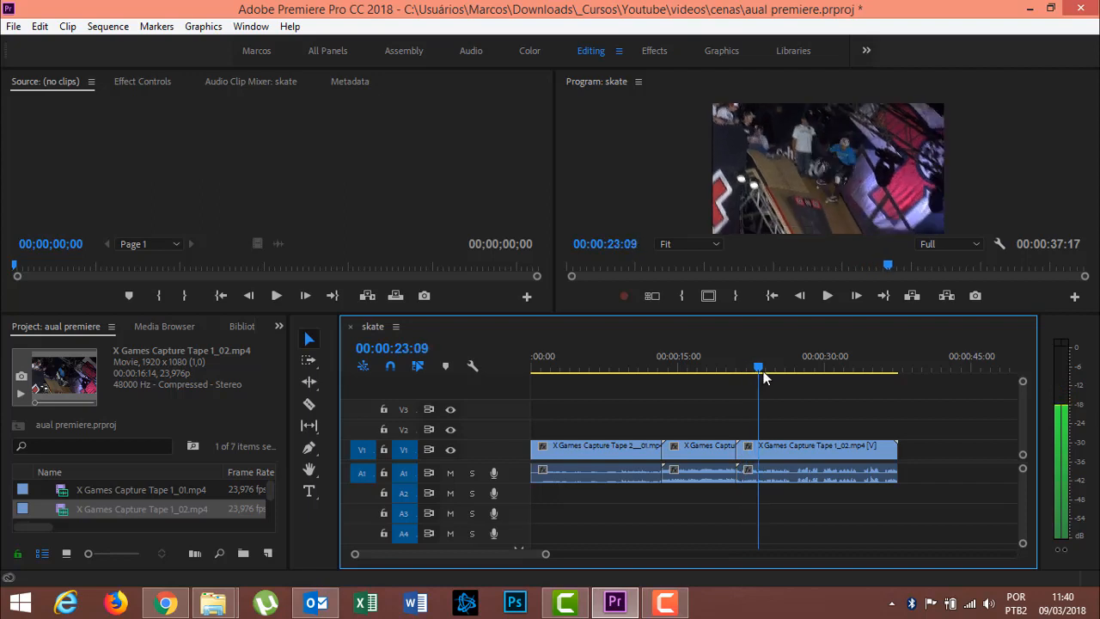
left_click_drag(763, 376, 788, 371)
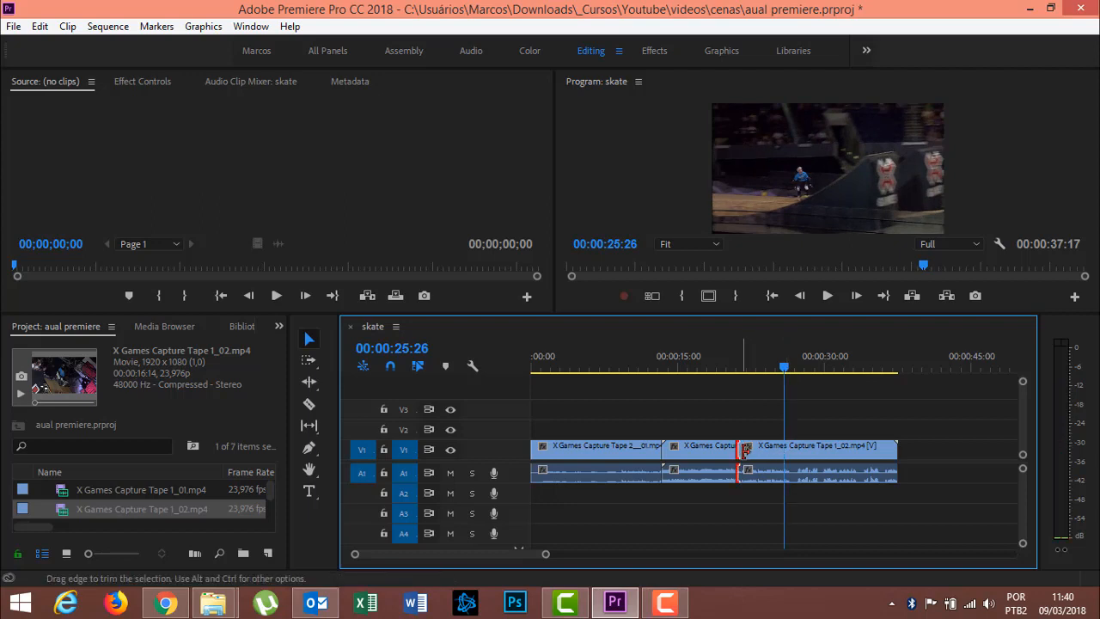
left_click_drag(745, 449, 788, 455)
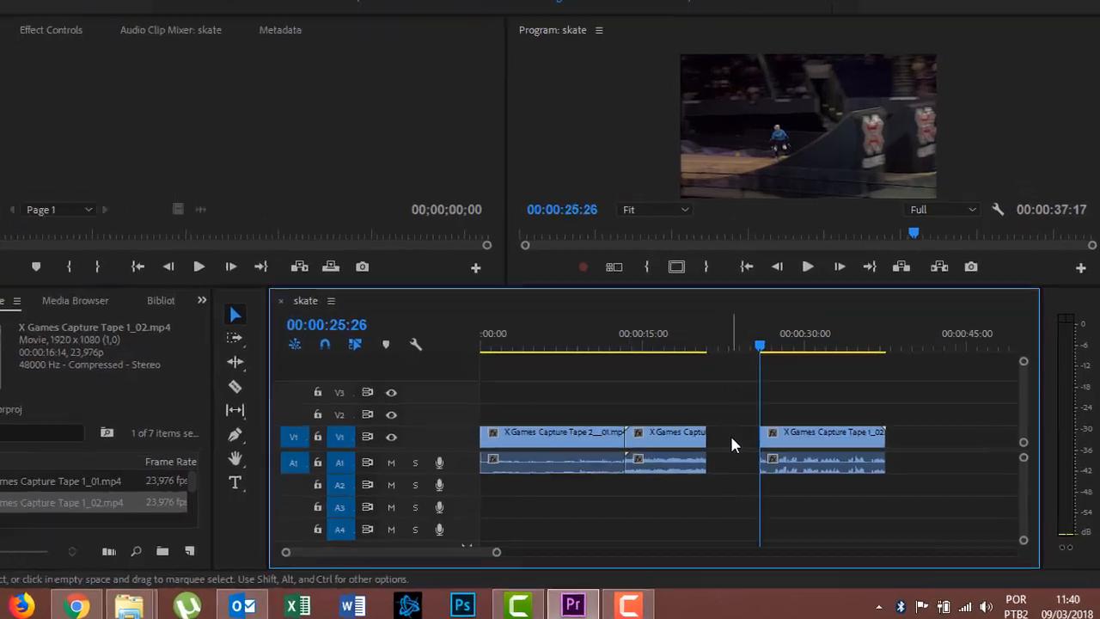
right_click(759, 451)
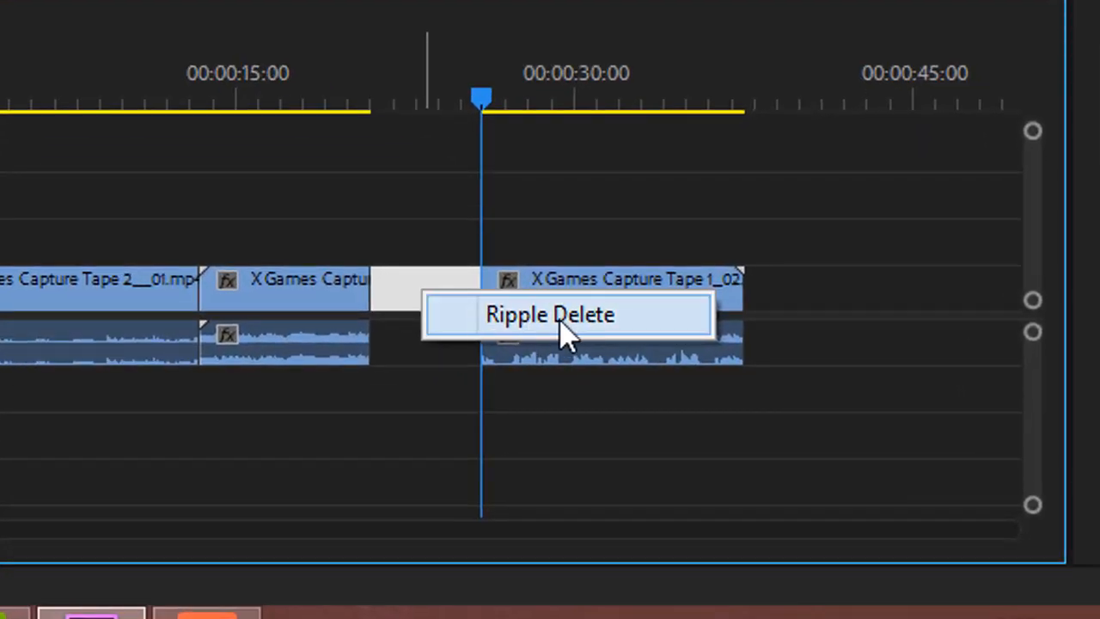
left_click(565, 334)
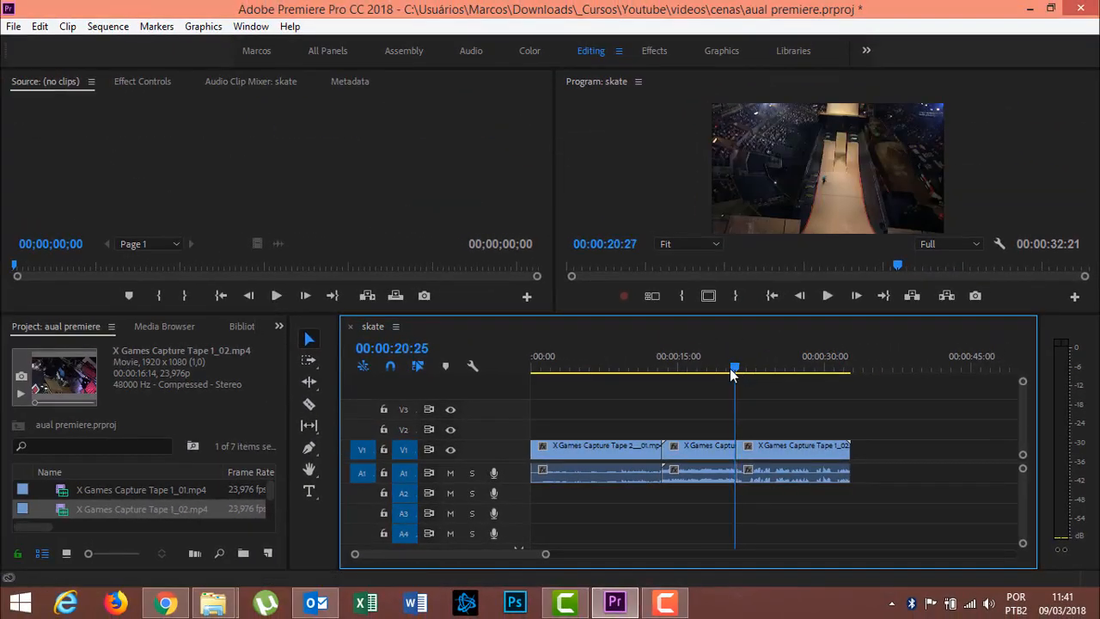
Trim the end of the X Games Capture Tape 1_02 clip back to 00:00:31:21.
left_click_drag(732, 372, 841, 368)
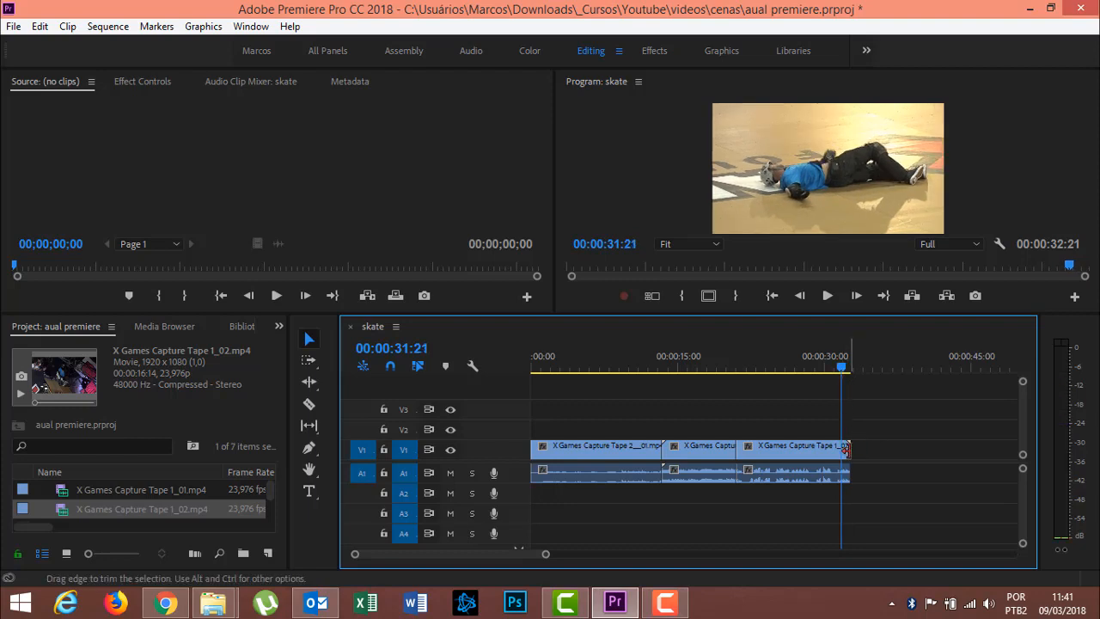
left_click_drag(847, 448, 834, 478)
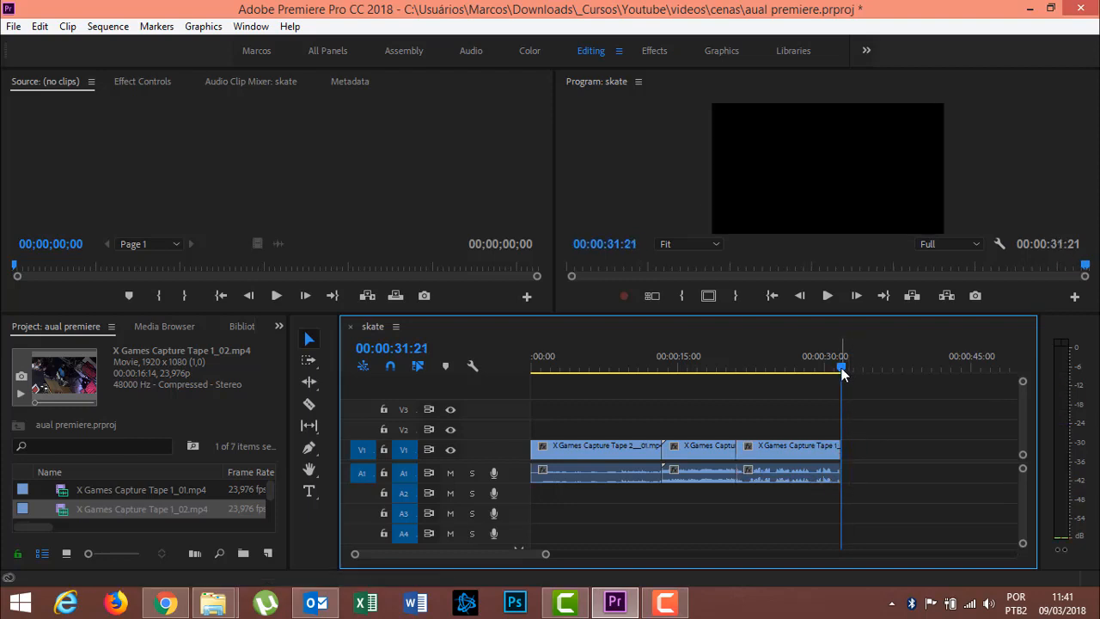
left_click_drag(841, 368, 837, 390)
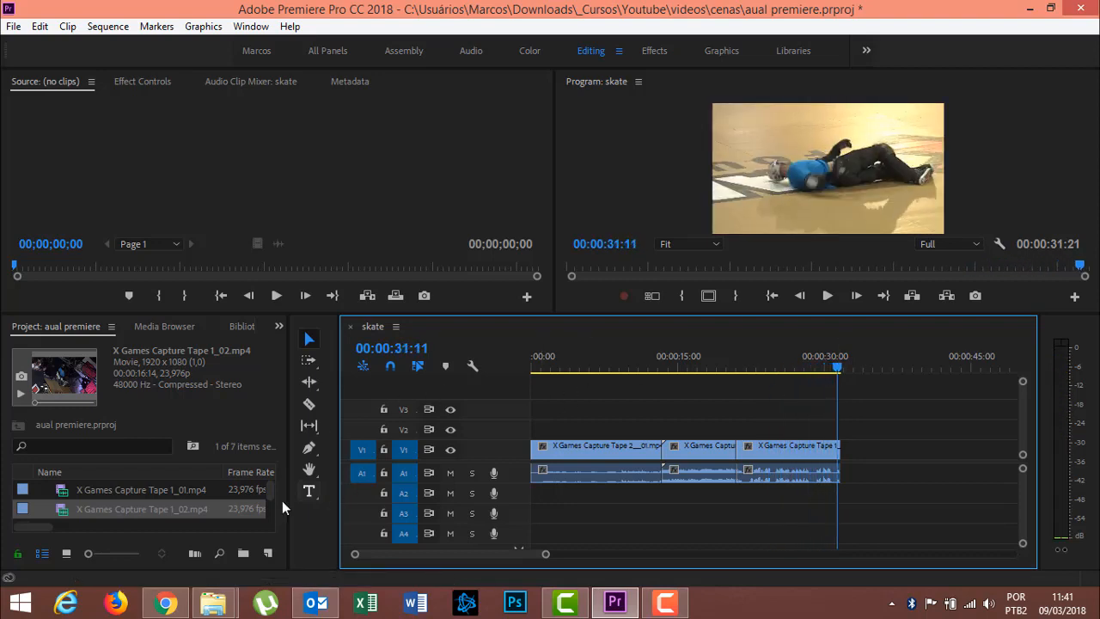
Add X Games Capture Tape 1_04.mp4 directly after the last clip on V1 and A1 and trim its end to 00:00:40:10.
left_click_drag(270, 492, 269, 496)
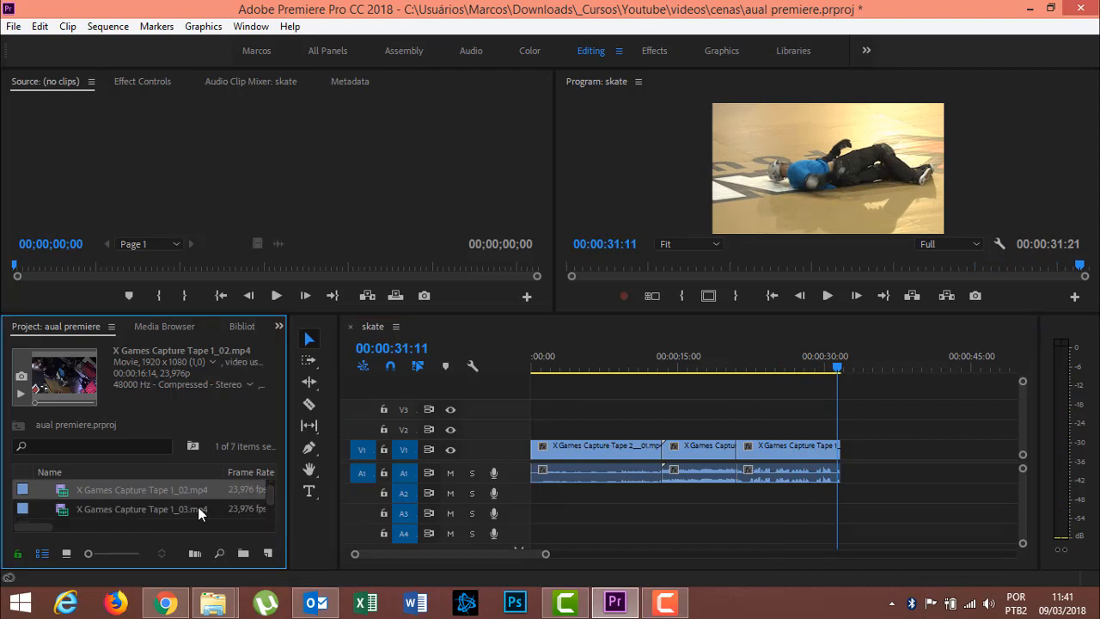
left_click(125, 510)
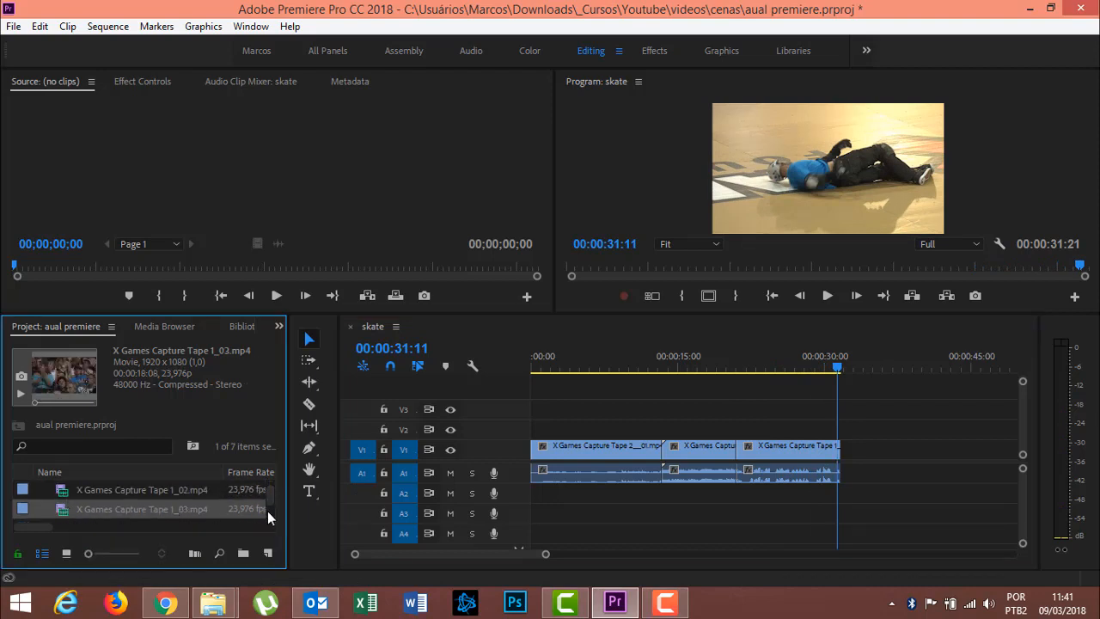
left_click_drag(272, 495, 271, 501)
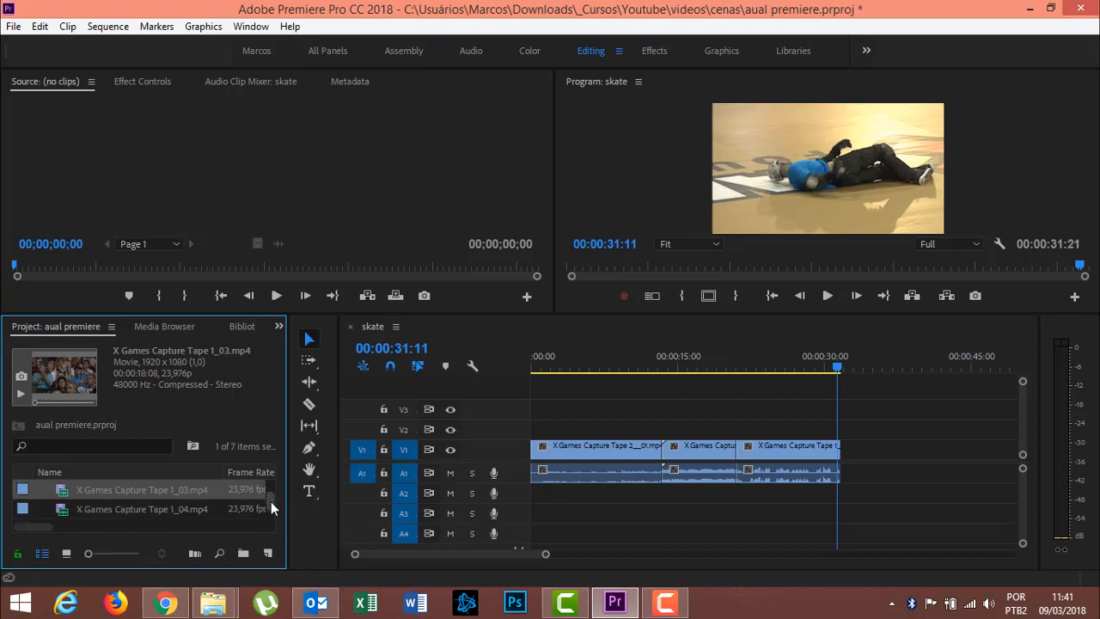
left_click(164, 511)
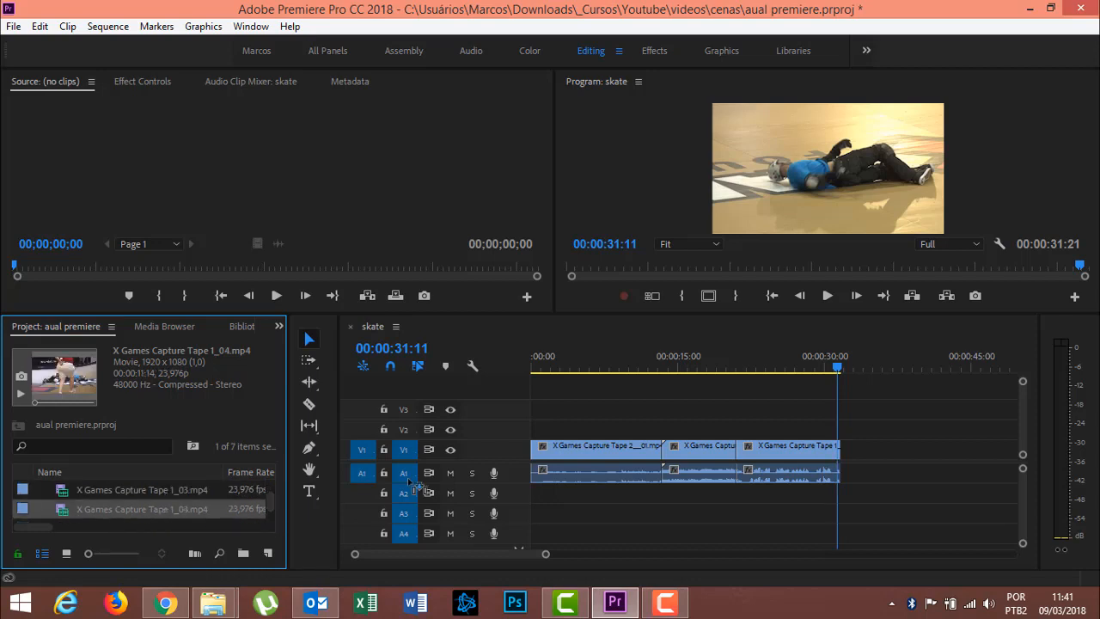
left_click_drag(411, 483, 849, 427)
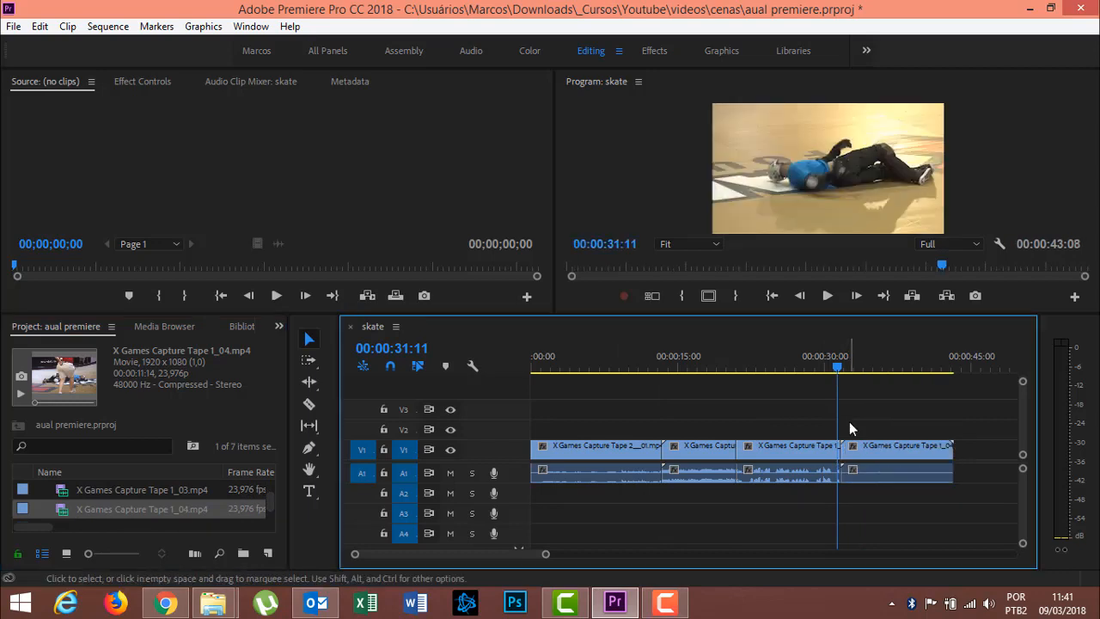
left_click_drag(838, 368, 925, 369)
left_click_drag(952, 447, 925, 446)
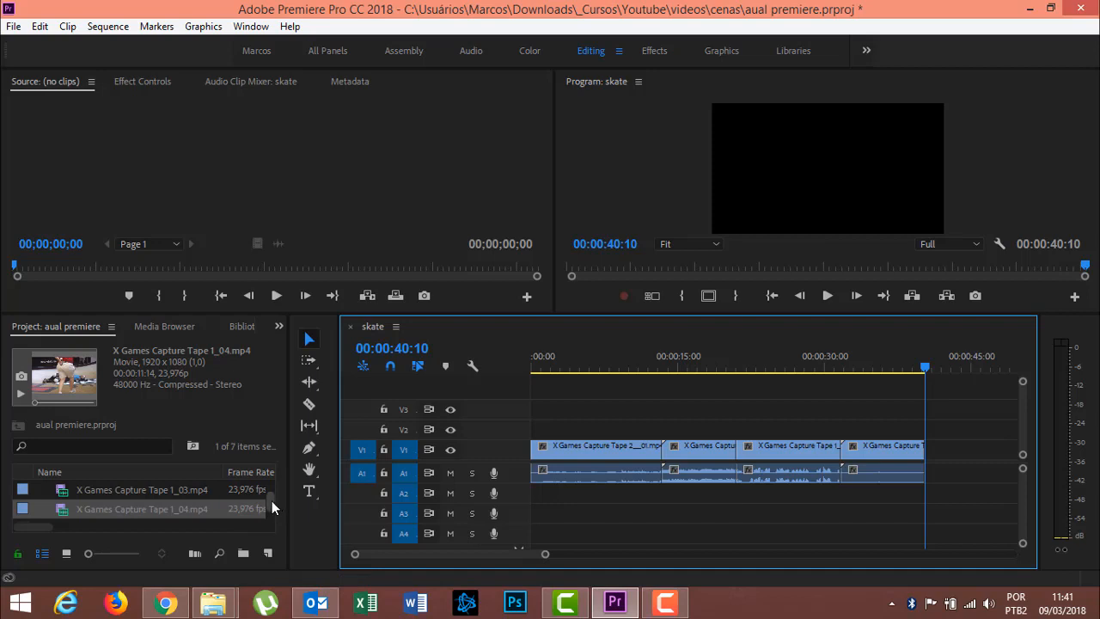
Add X Games Capture Tape 1_05.mp4 at the end of the sequence on V1 and A1 and save the project.
left_click_drag(271, 508, 272, 513)
left_click_drag(177, 491, 937, 482)
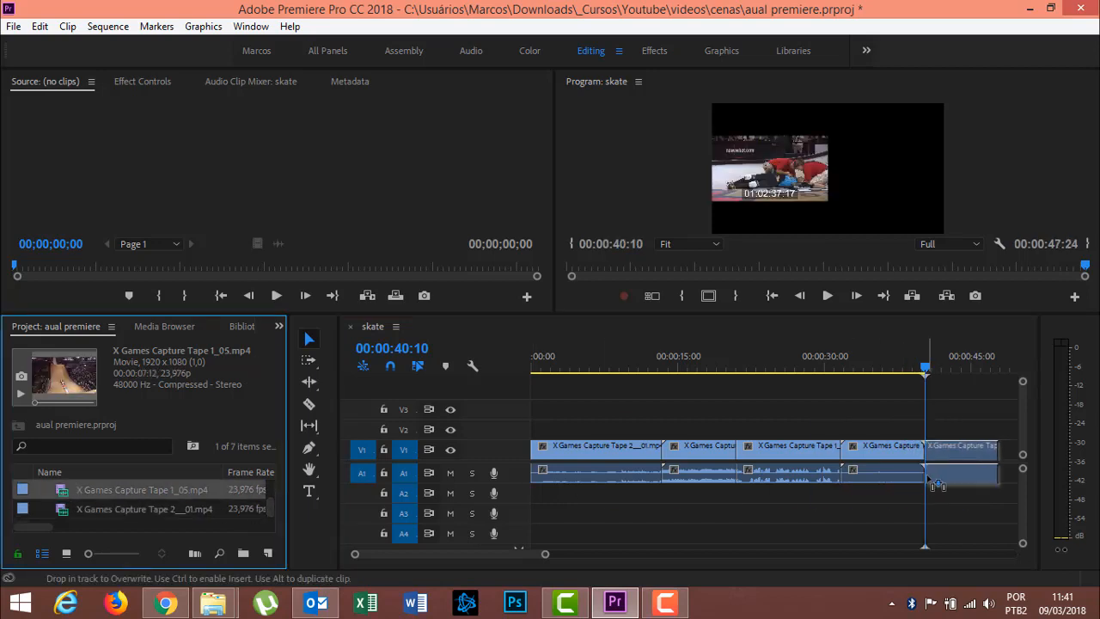
left_click_drag(929, 370, 433, 384)
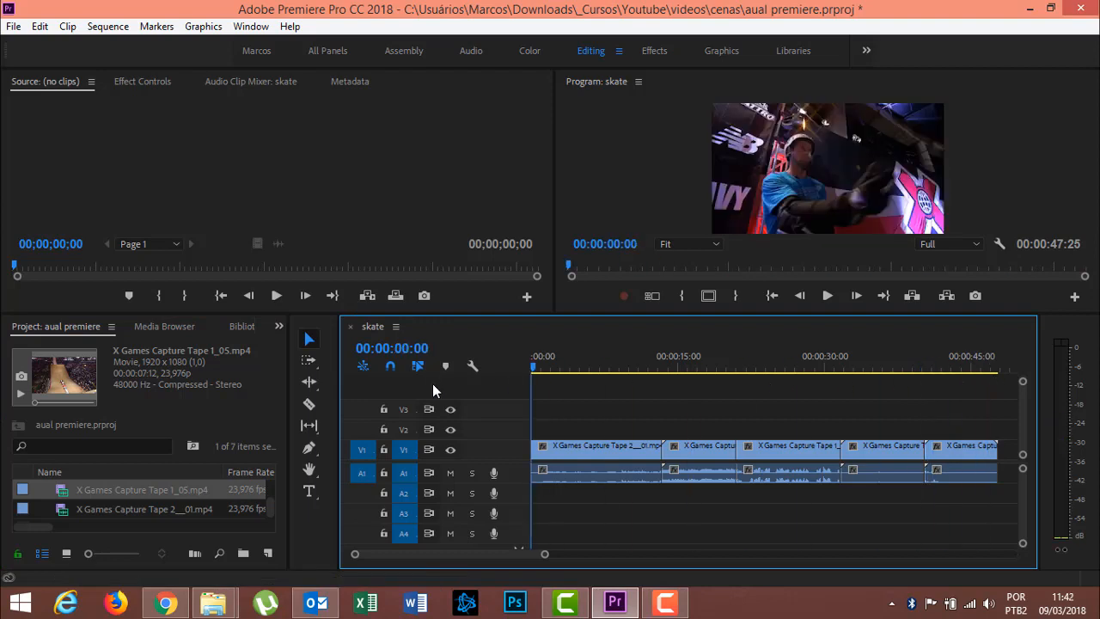
key("ctrl+s")
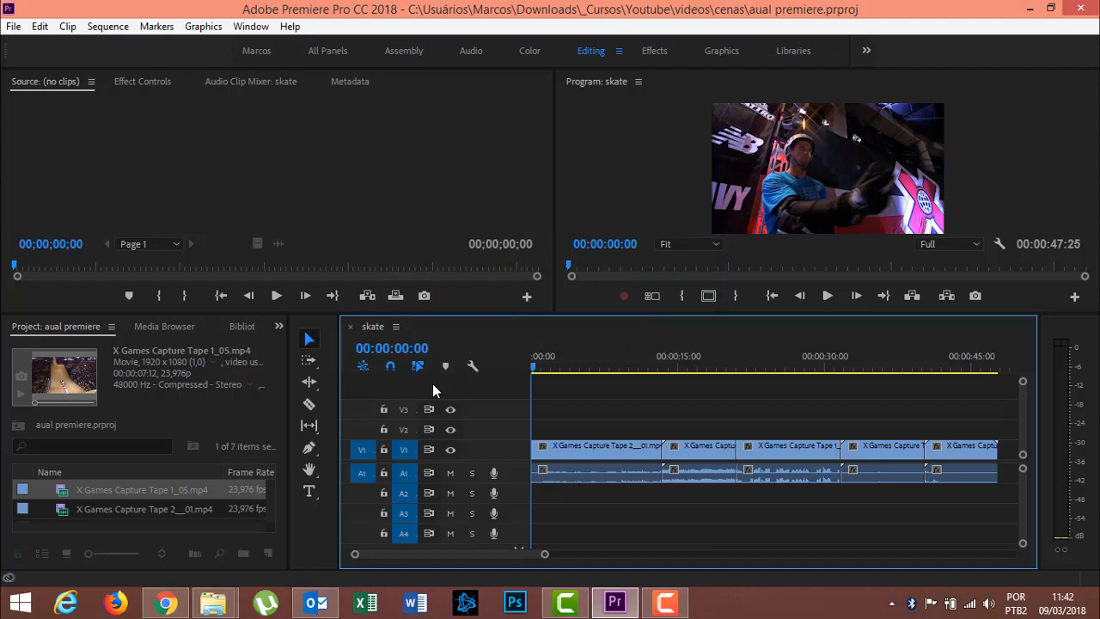
Play the edited sequence from 00:00:00:00 into the last clip, then scrub back to 00:00:08:12 in the first clip.
key("space")
left_click(828, 297)
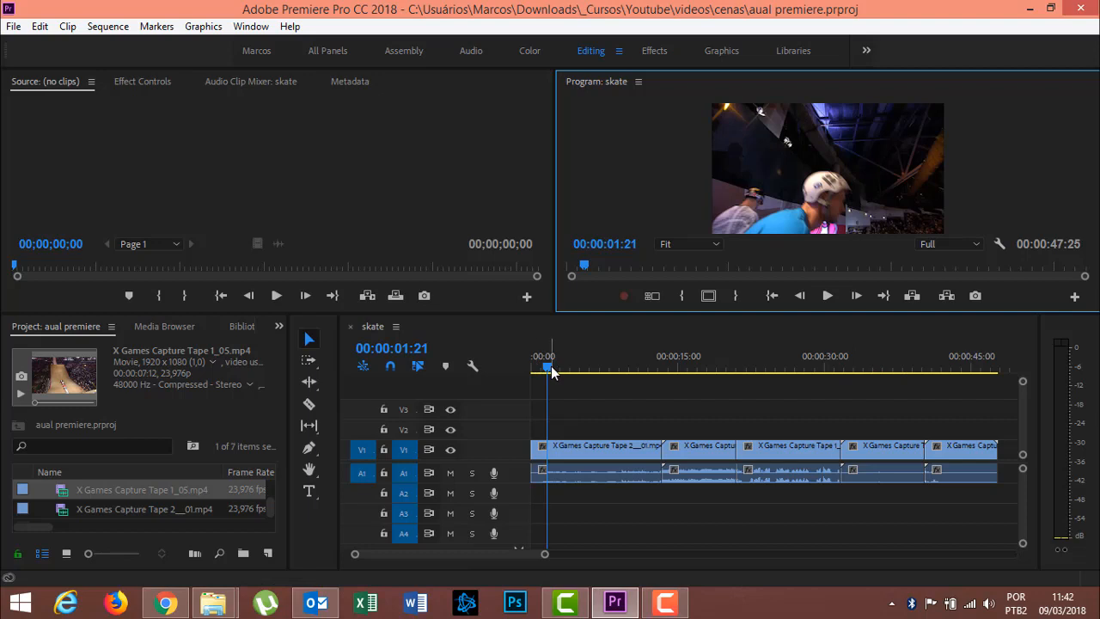
left_click_drag(552, 368, 531, 377)
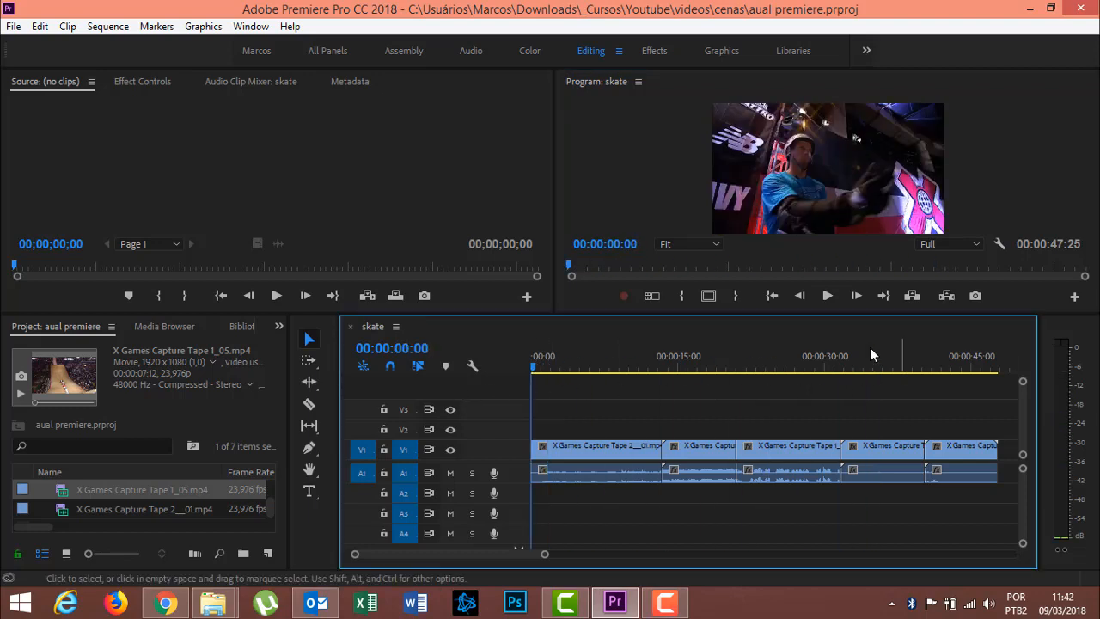
key("space")
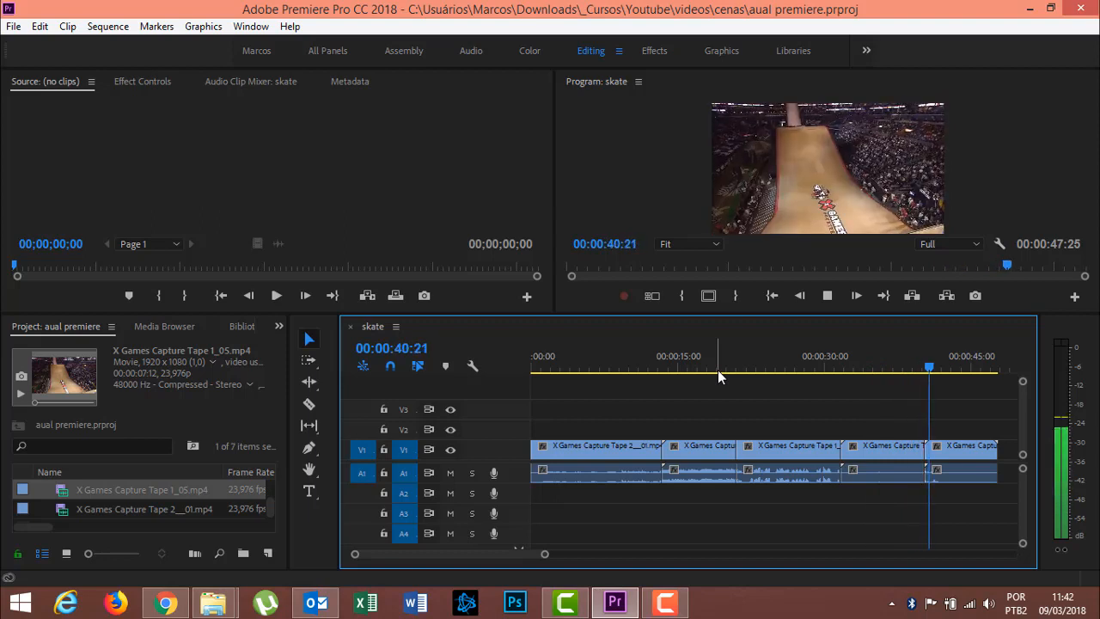
key("space")
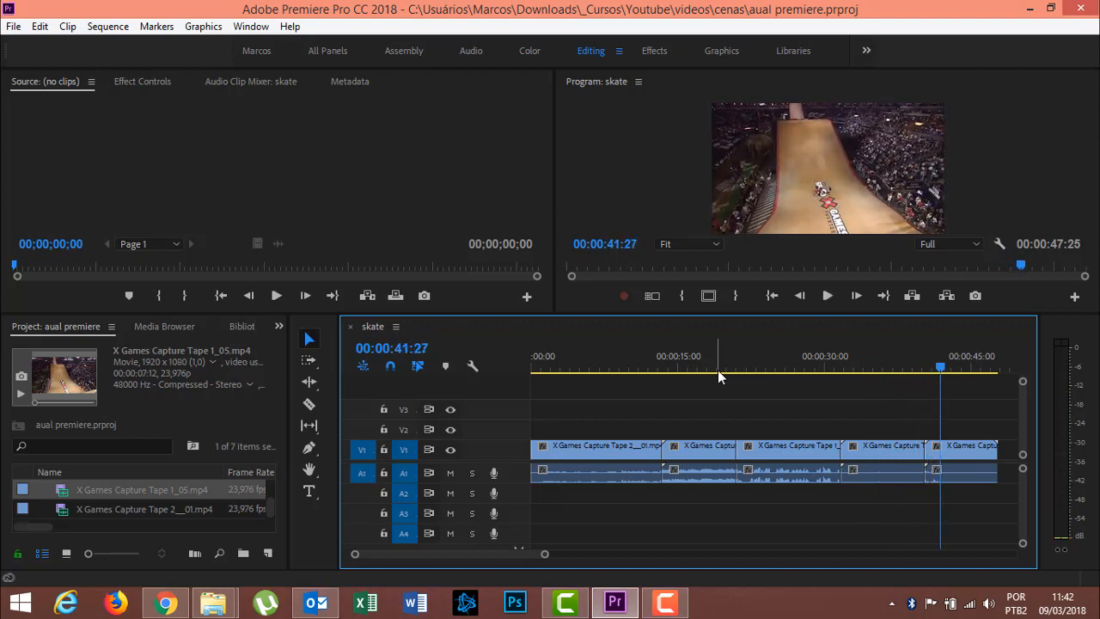
left_click_drag(941, 368, 614, 396)
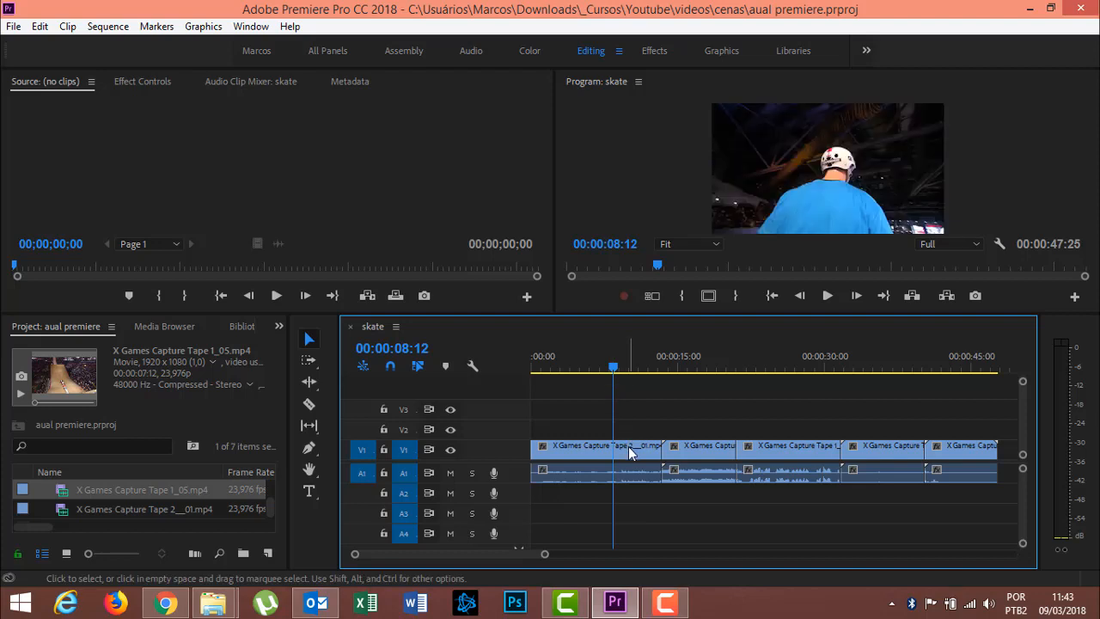
Go through the clips on V1 by selecting them one after another, ending on the first clip.
left_click(629, 446)
left_click(692, 447)
left_click(776, 449)
left_click(882, 447)
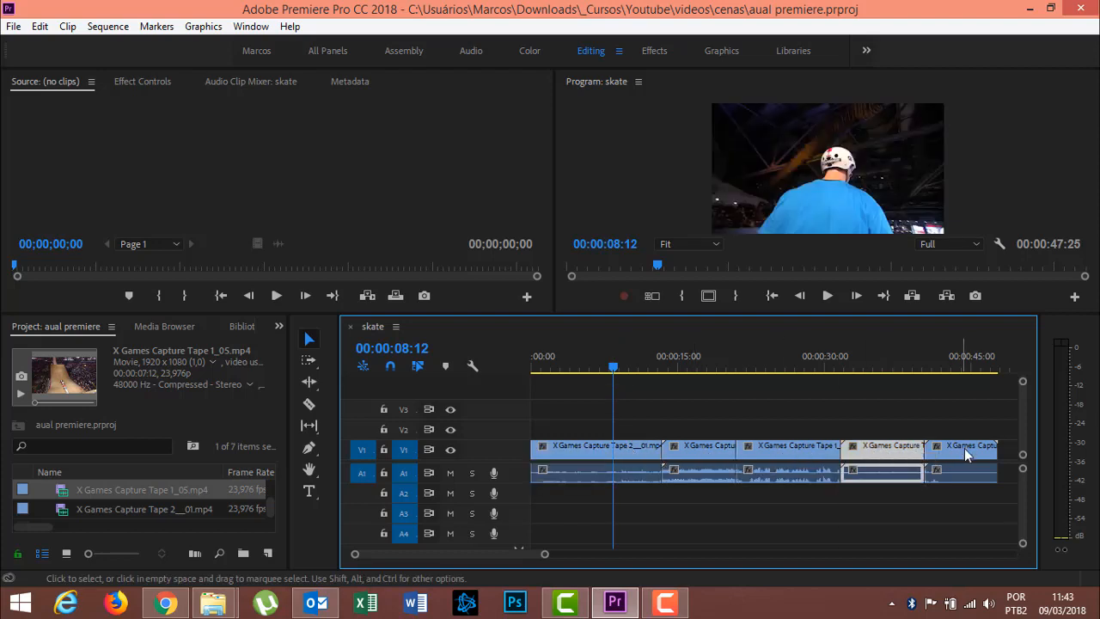
left_click(964, 448)
left_click(884, 450)
left_click(789, 449)
left_click(692, 450)
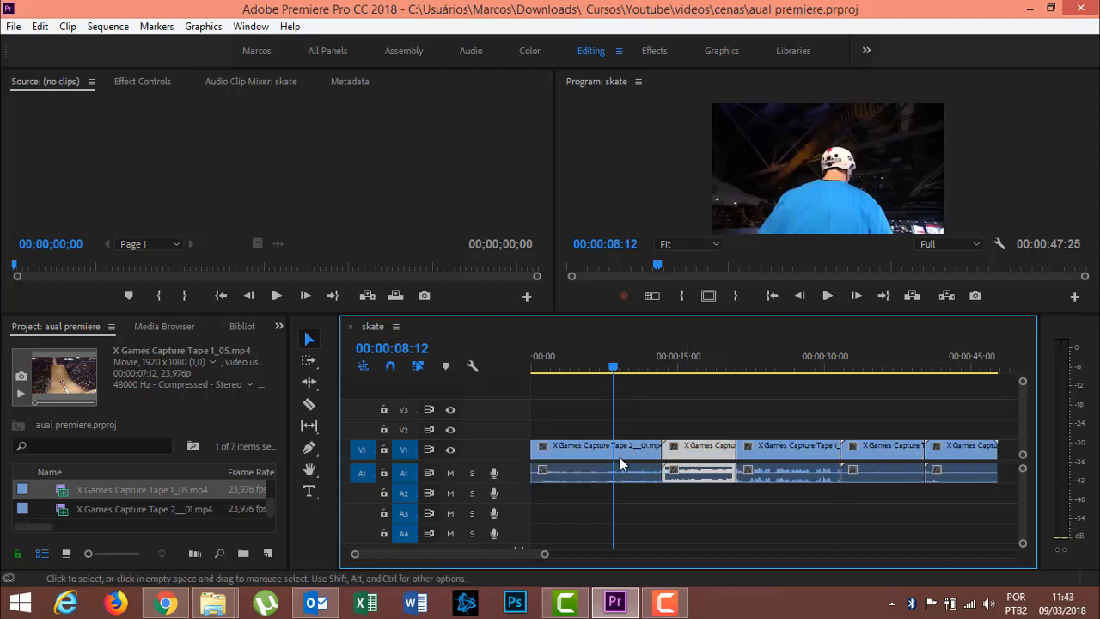
left_click(620, 458)
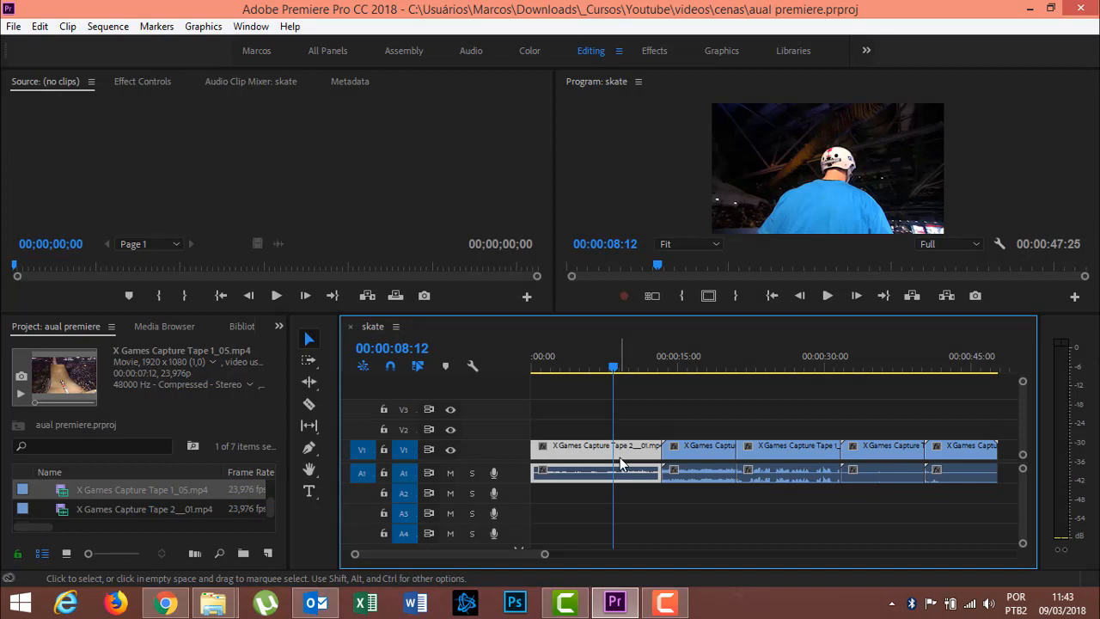
left_click(40, 27)
mouse_move(108, 499)
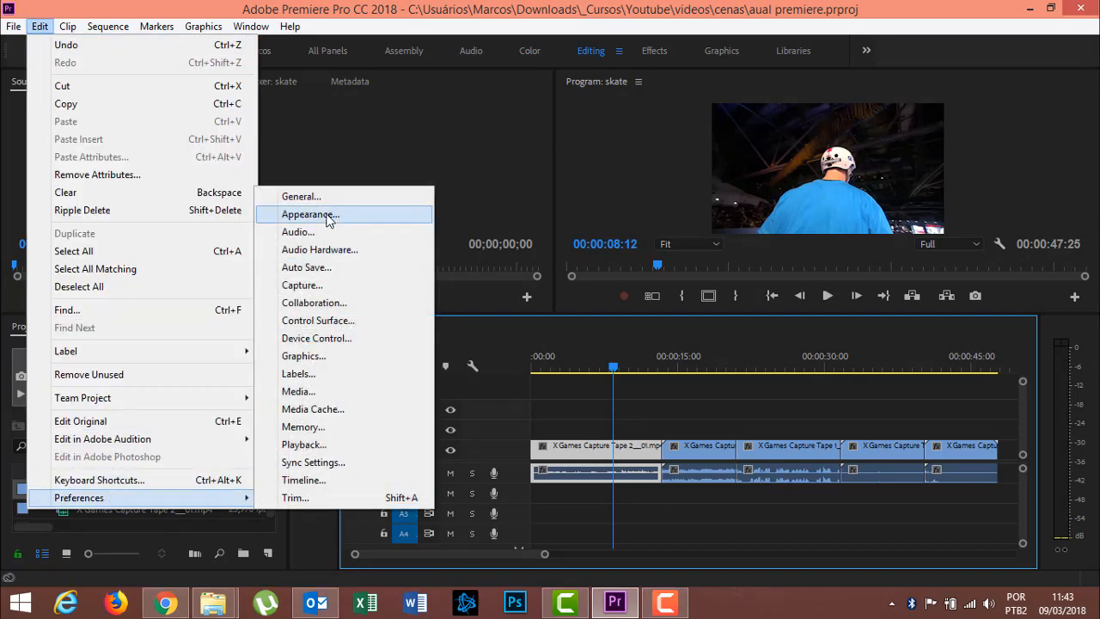
left_click(901, 7)
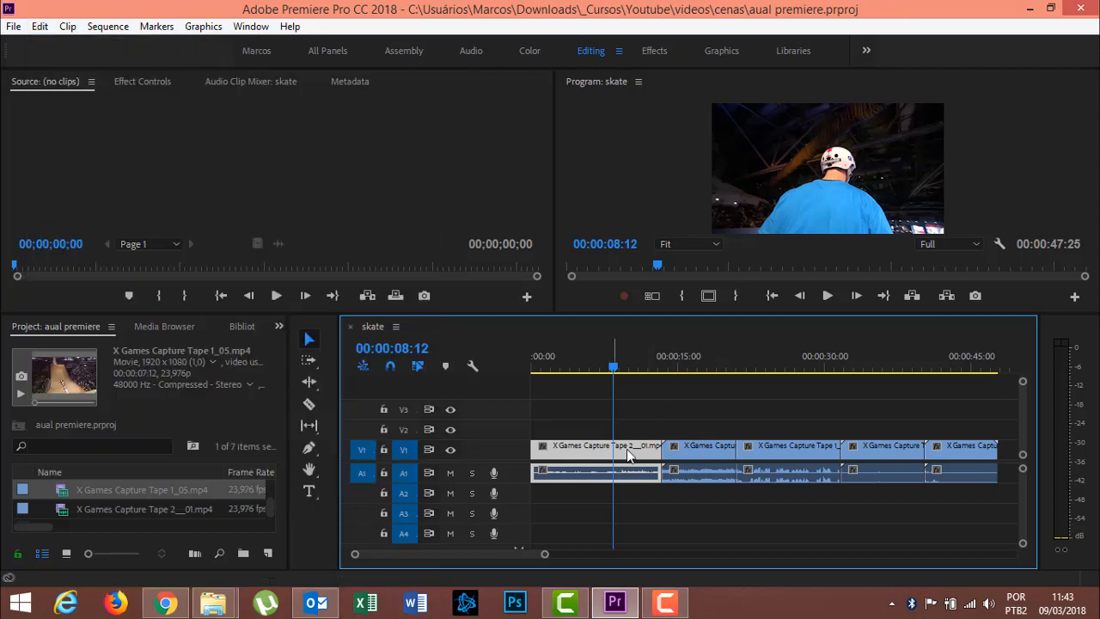
left_click_drag(618, 369, 610, 373)
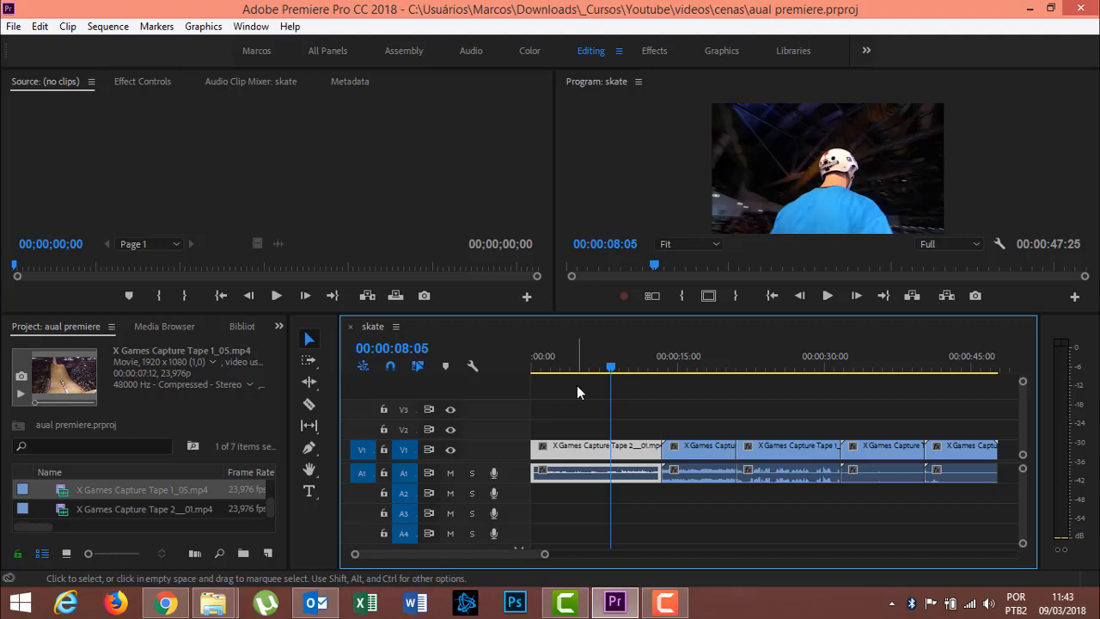
Unlink the first clip's audio from its video and delete only the audio from A1.
right_click(628, 479)
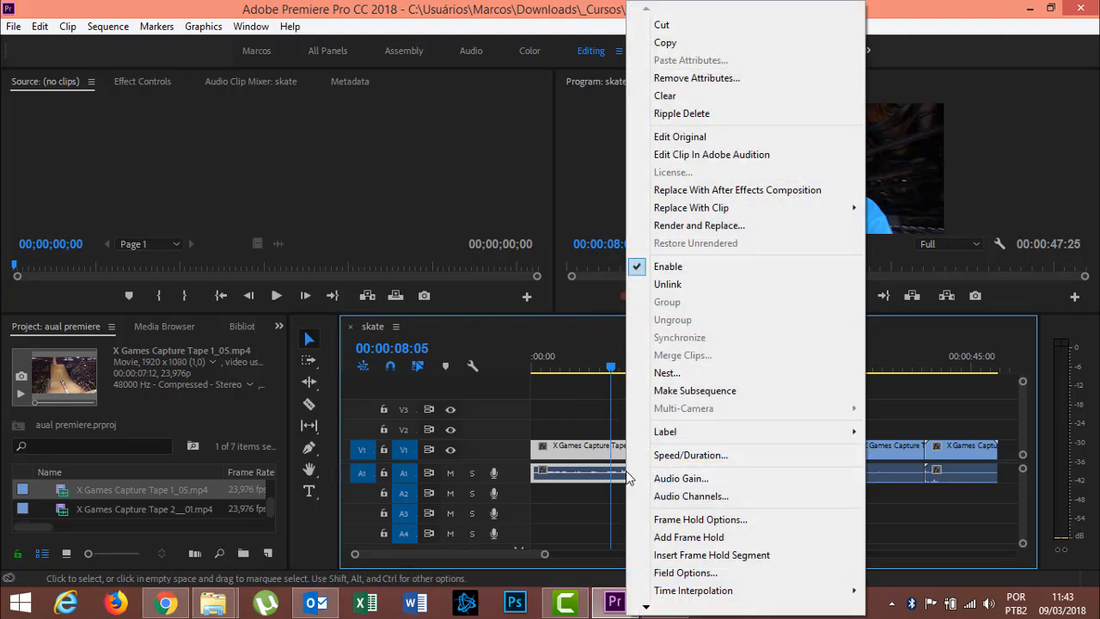
left_click(688, 284)
left_click(636, 476)
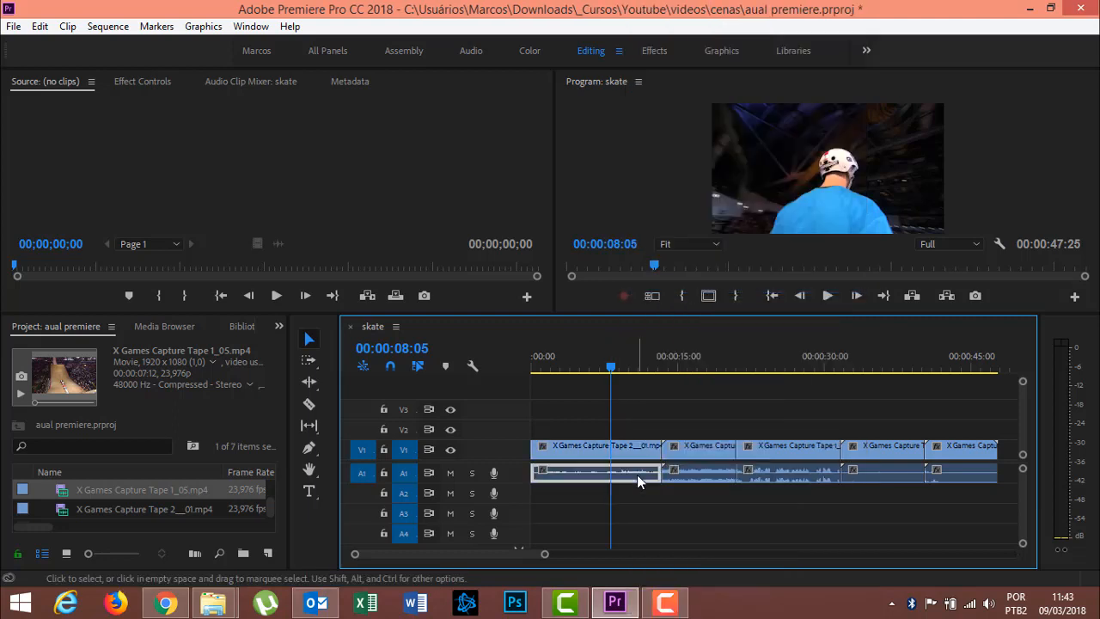
key("Delete")
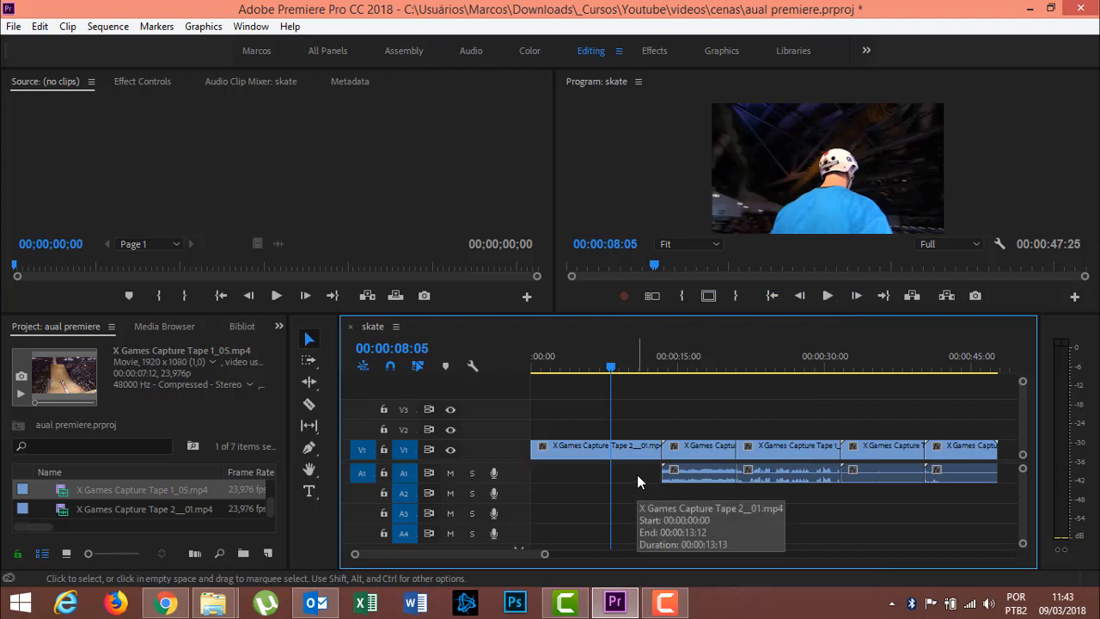
Unlink the remaining four clips and delete all of their audio from A1, keeping the video on V1.
left_click_drag(681, 513, 982, 473)
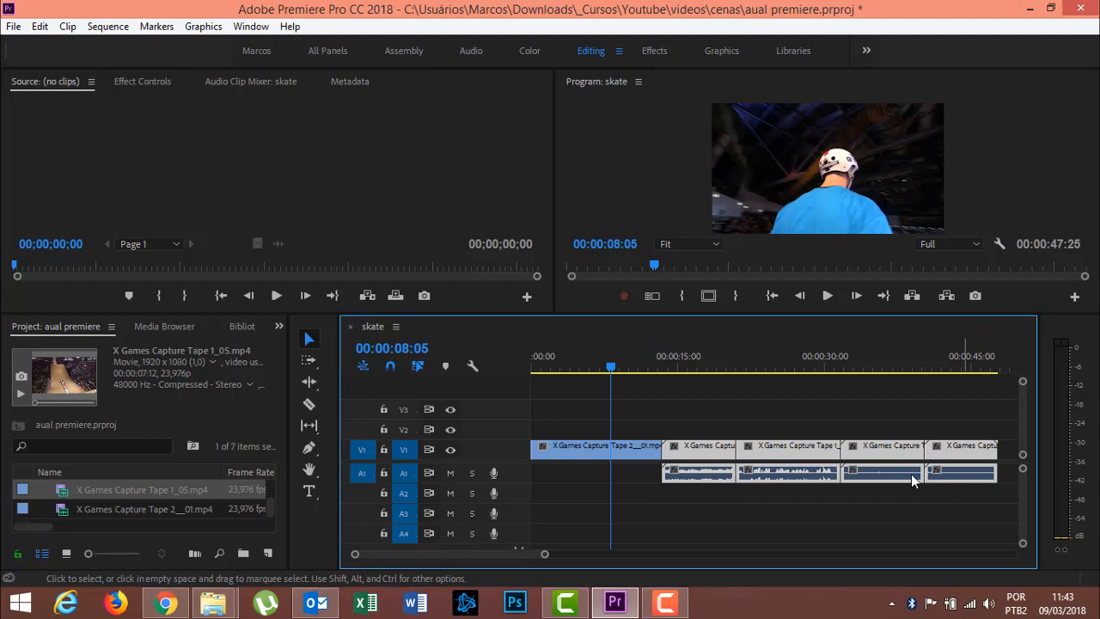
right_click(797, 473)
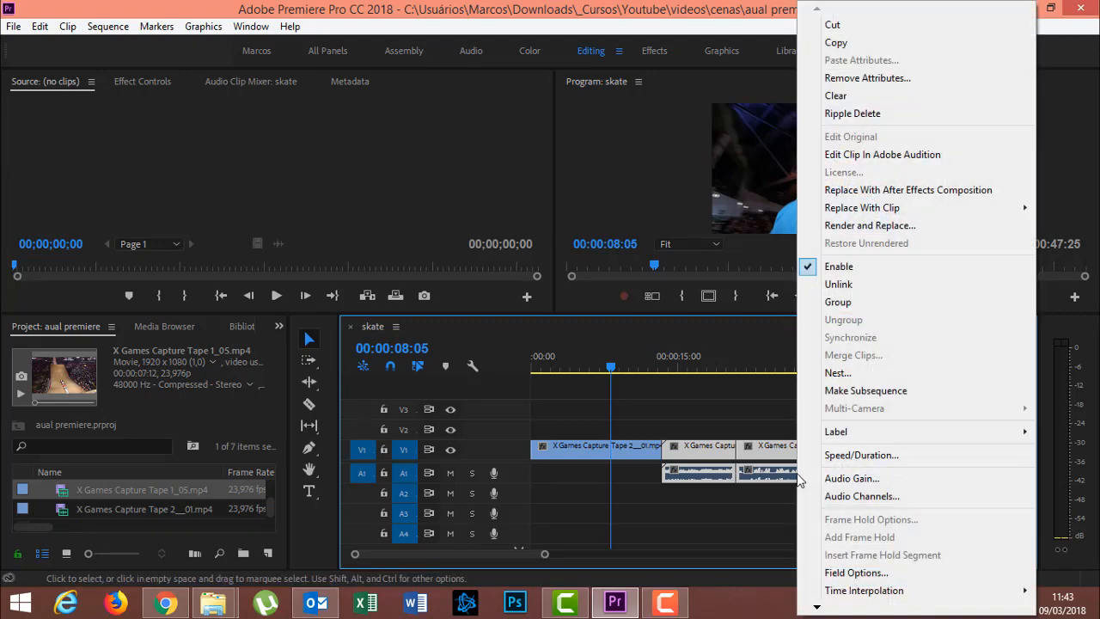
left_click(885, 292)
left_click(742, 498)
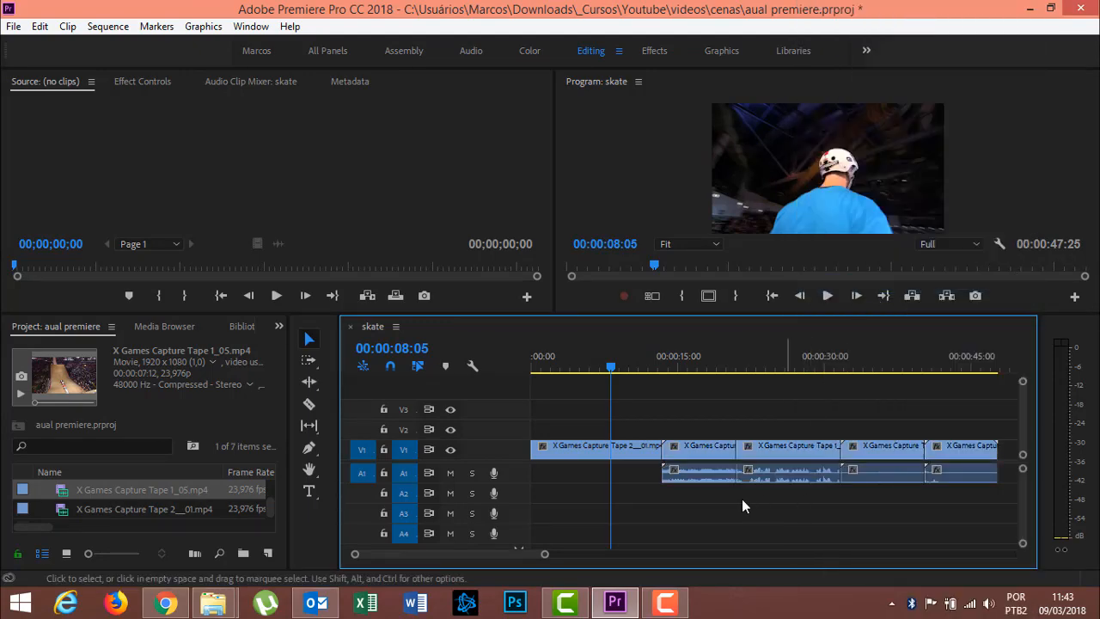
left_click_drag(701, 499, 970, 478)
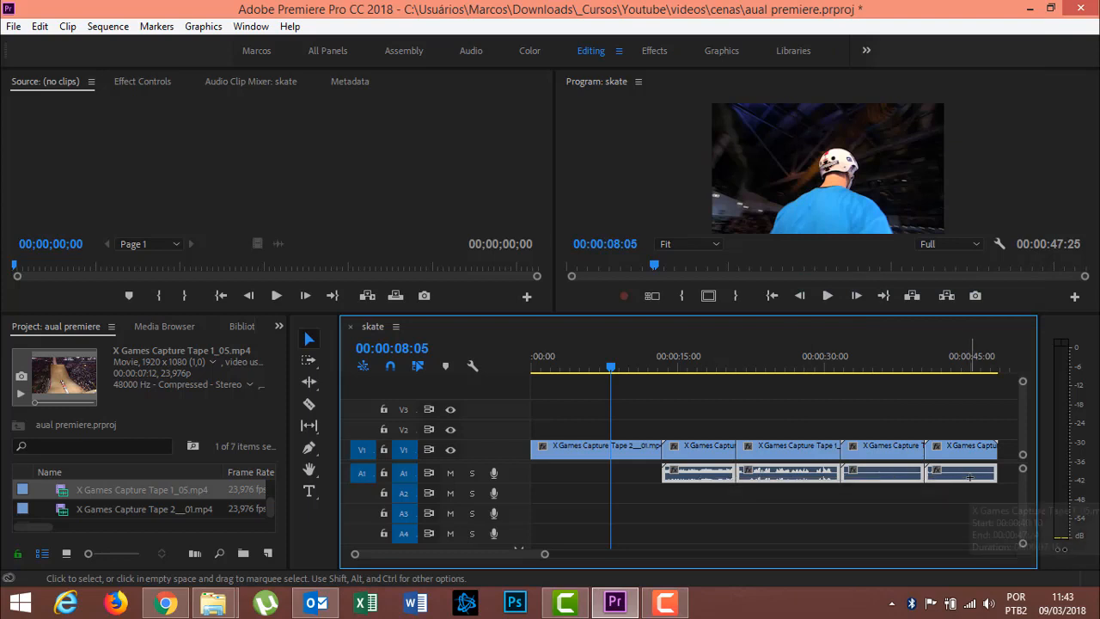
key("Delete")
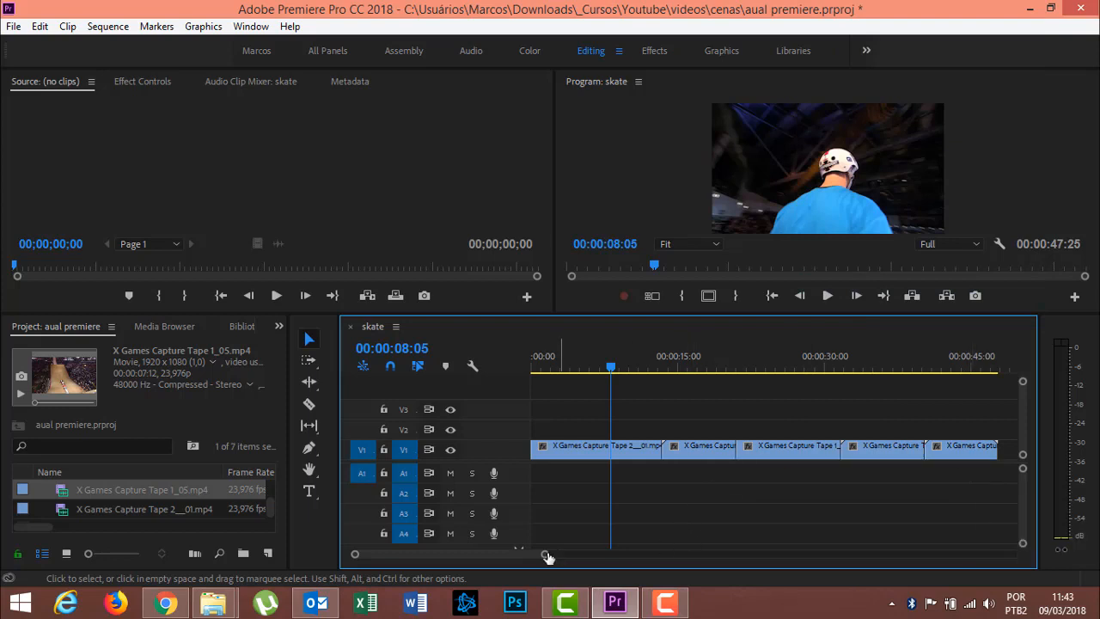
Move the playhead to 00:00:24:07 and shift the last two V1 clips to start at about 00:00:47, leaving a gap after the third clip.
left_click_drag(545, 554, 581, 554)
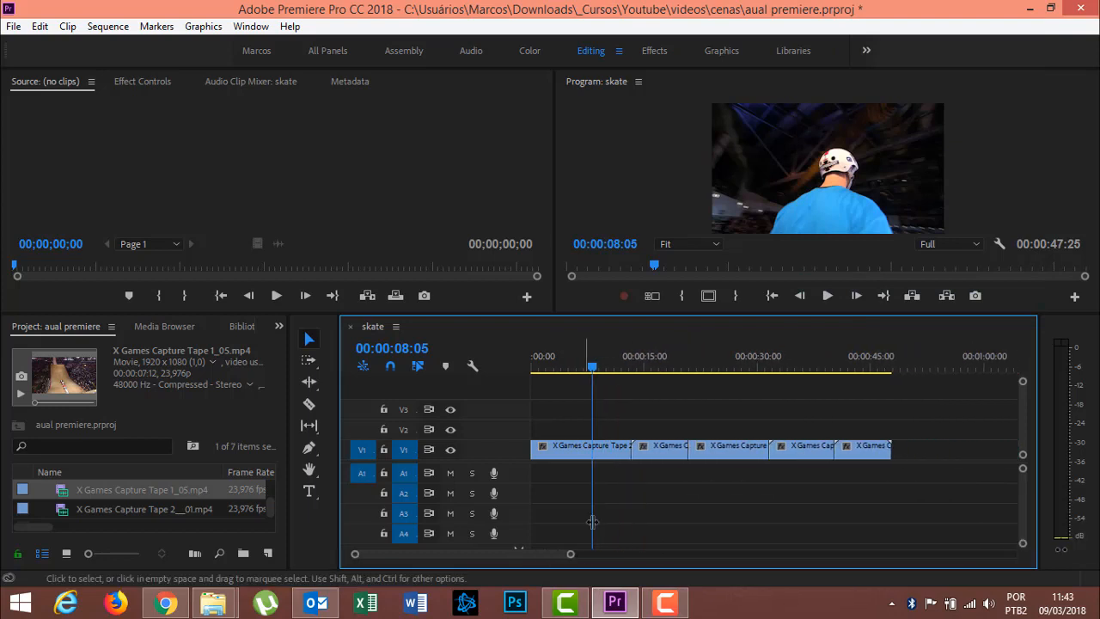
left_click_drag(593, 368, 661, 395)
left_click(658, 447)
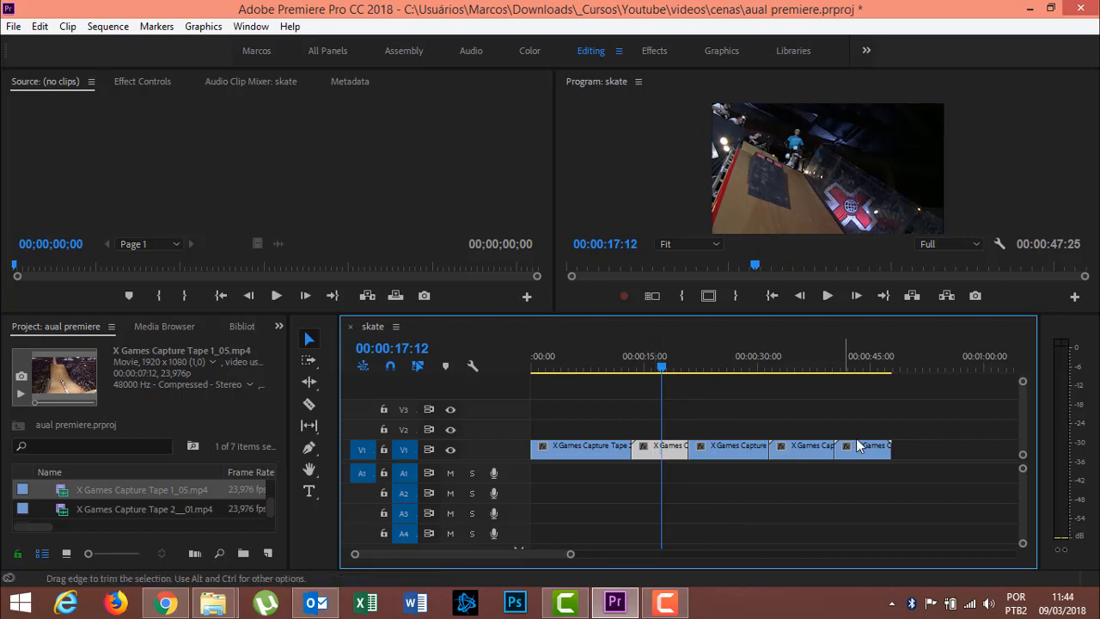
left_click_drag(904, 430, 806, 463)
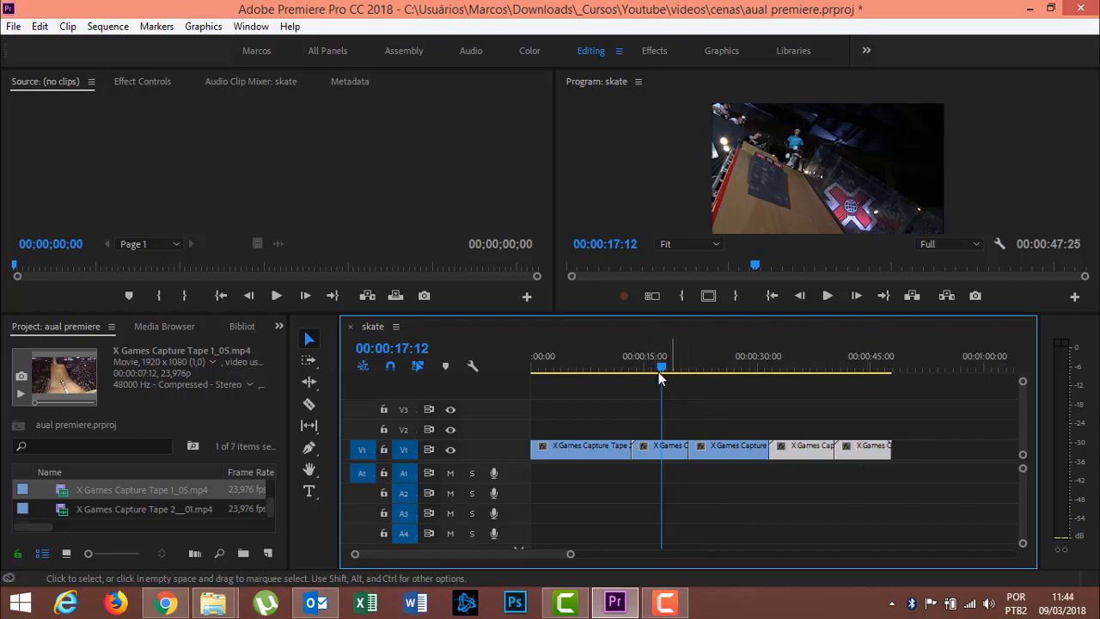
left_click_drag(689, 370, 713, 378)
left_click(932, 422)
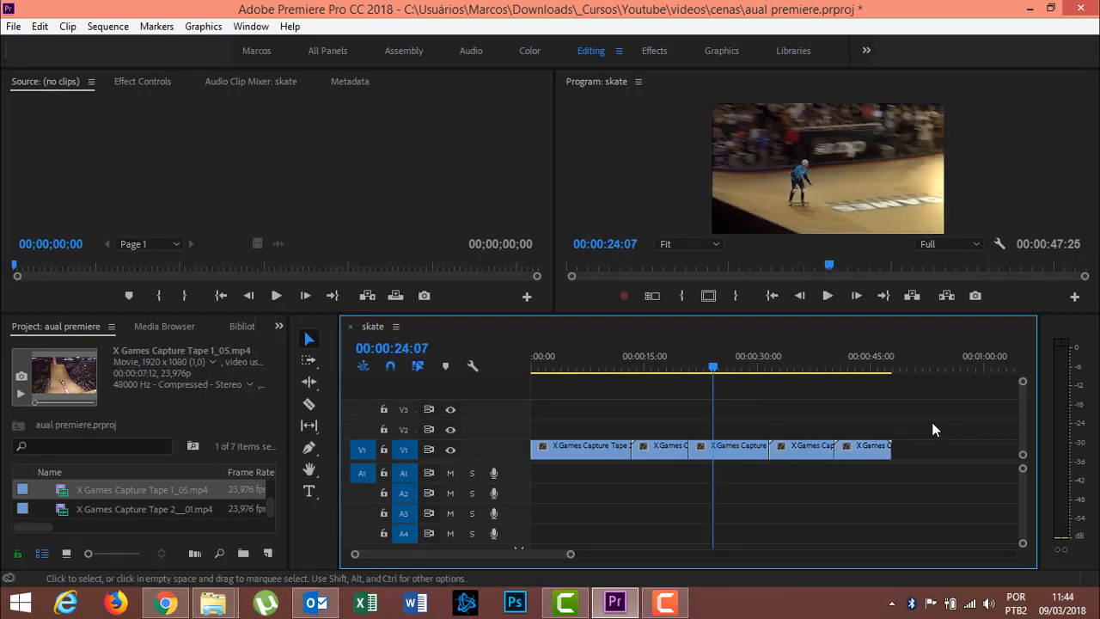
left_click_drag(916, 430, 936, 458)
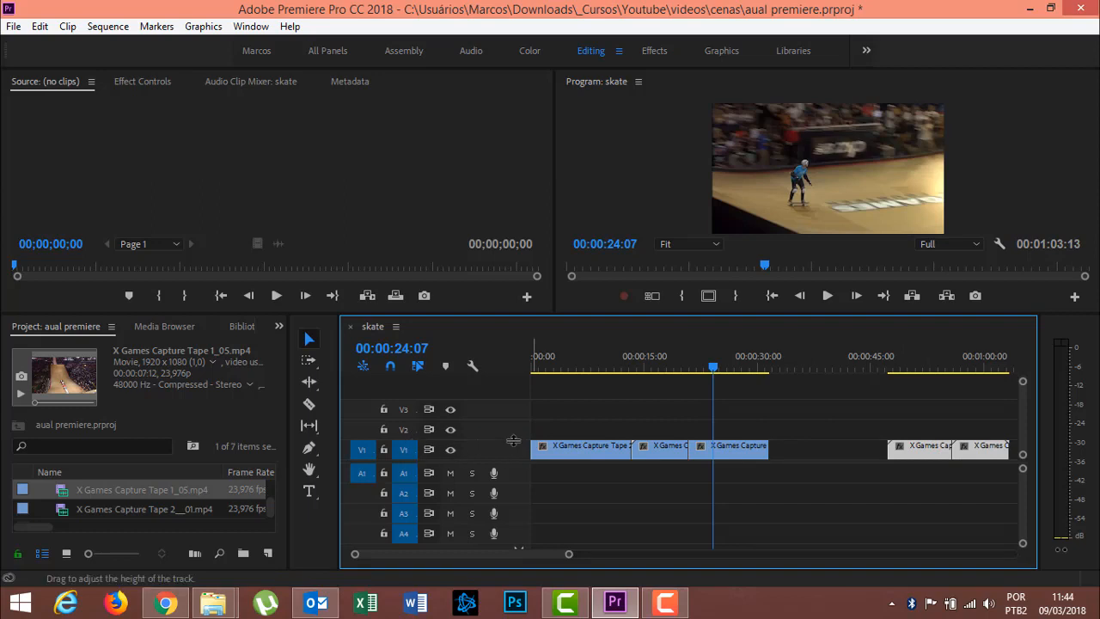
Increase the height of track V1 to show clip thumbnails and move the playhead to 00:00:25:03.
left_click_drag(513, 441, 518, 421)
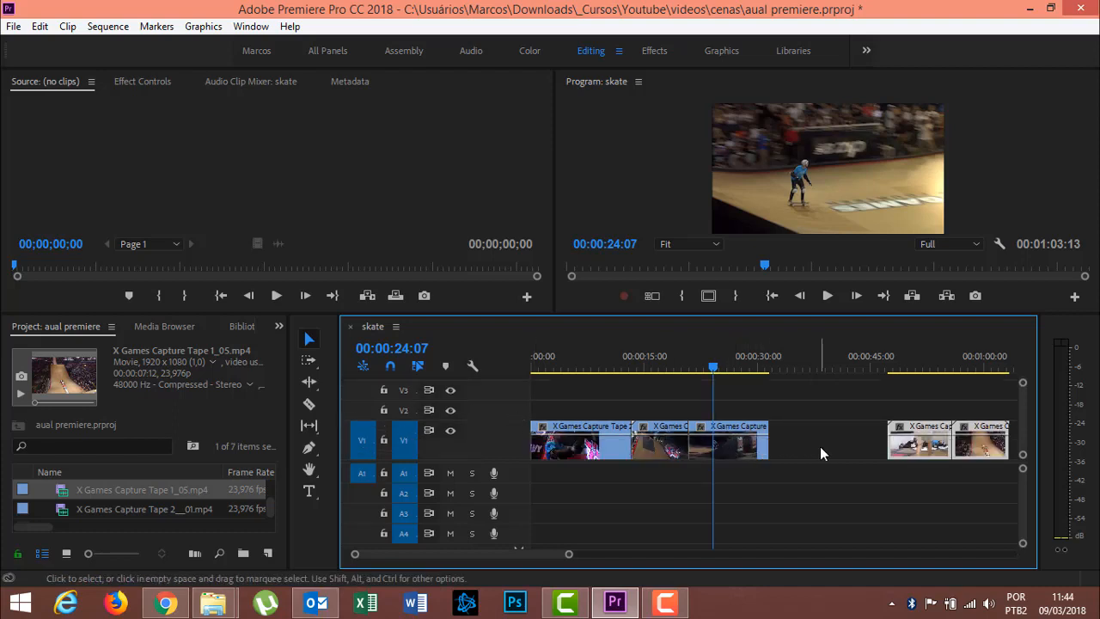
mouse_move(717, 371)
left_mouse_down()
mouse_move(745, 371)
mouse_move(696, 379)
mouse_move(720, 380)
left_mouse_up()
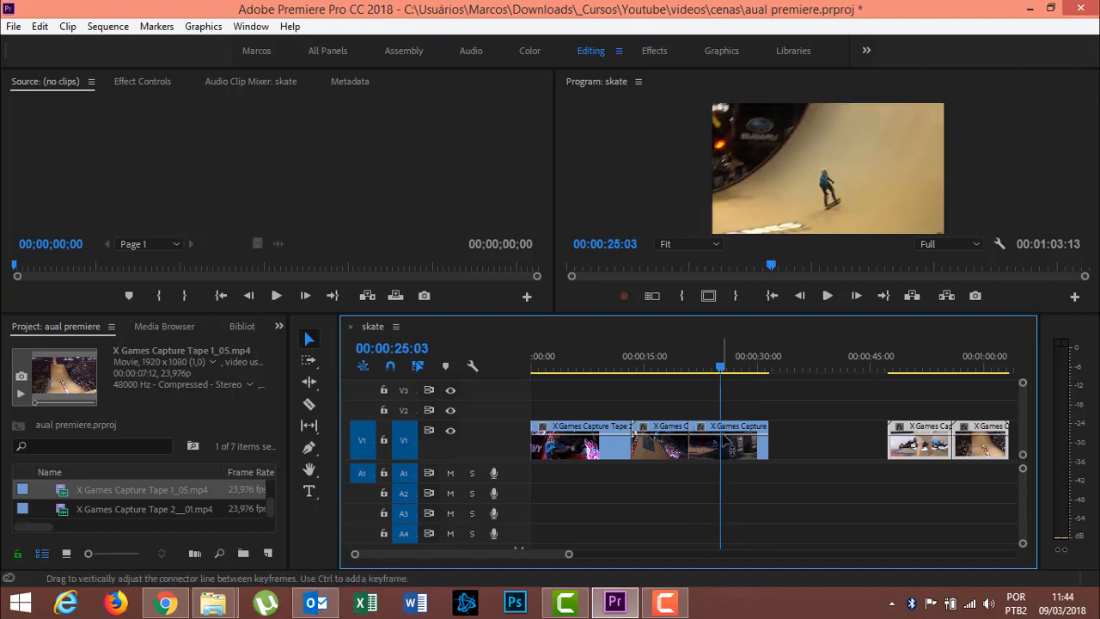
Set the speed of the third V1 clip, X Games Capture Tape 1_02.mp4, to 200%.
left_click(733, 449)
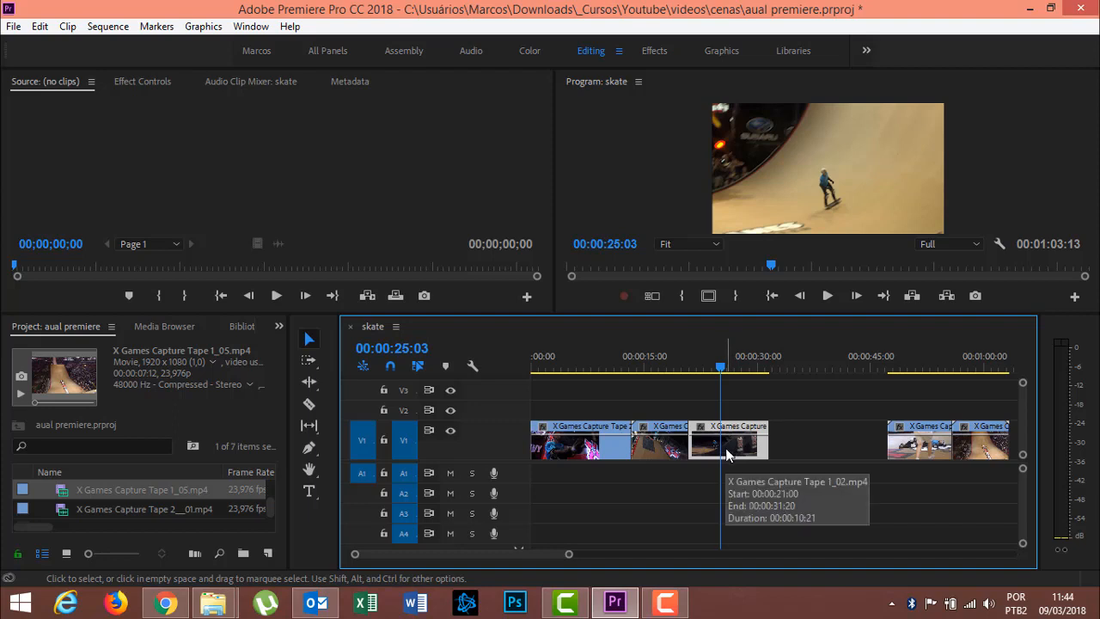
key("ctrl+s")
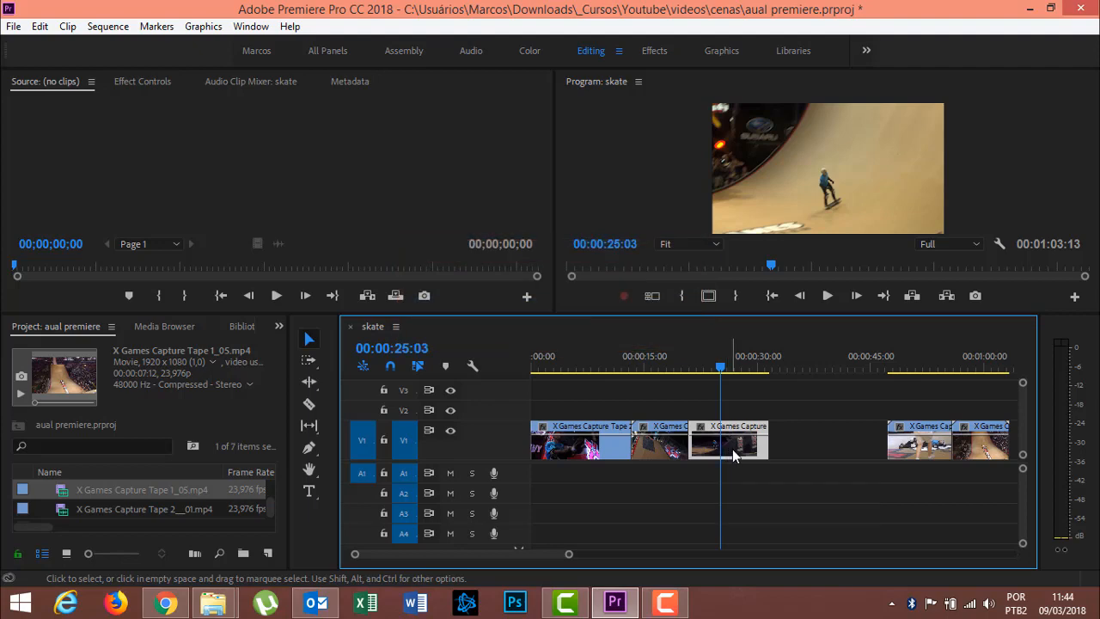
right_click(748, 450)
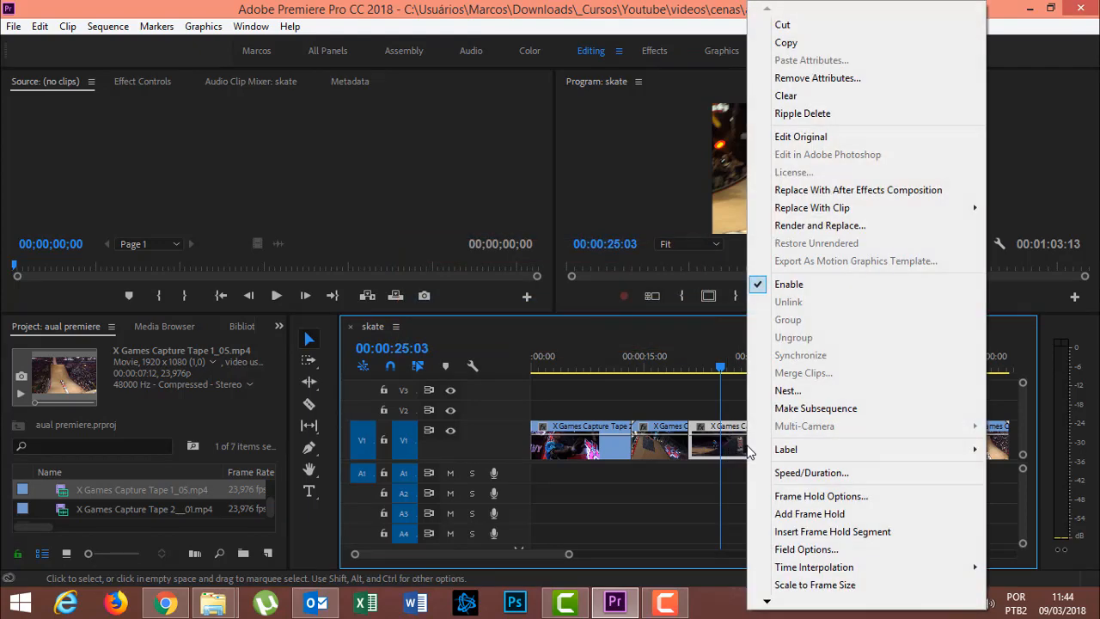
left_click(812, 472)
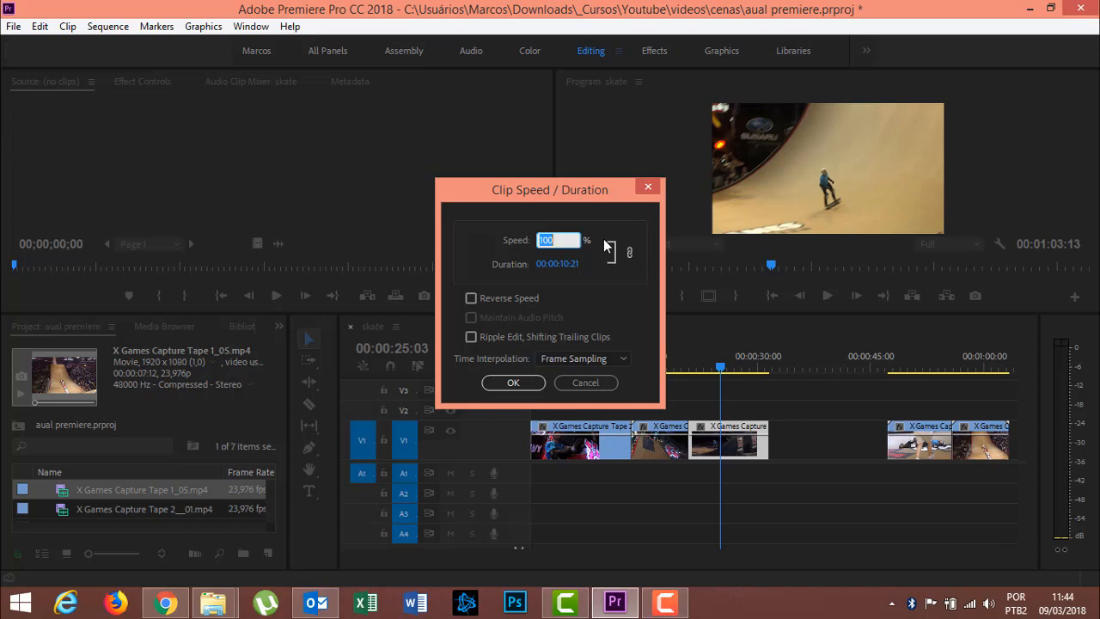
type("200")
left_click(526, 382)
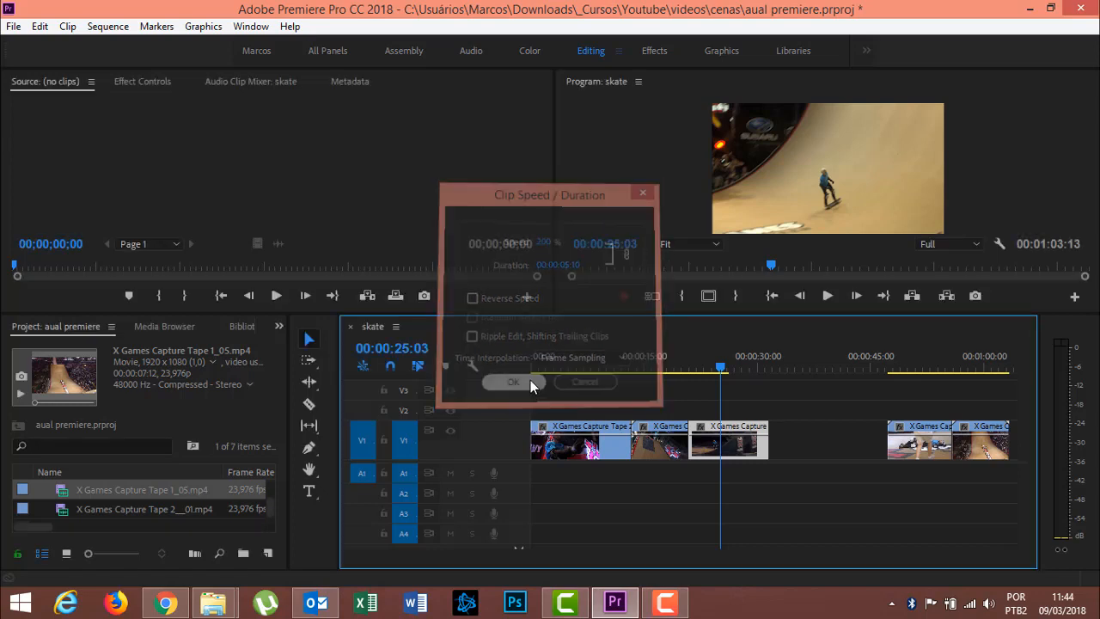
Play the sequence from 00:00:19:16 into the sped-up third clip and stop at 00:00:23:22.
left_click_drag(722, 380, 678, 379)
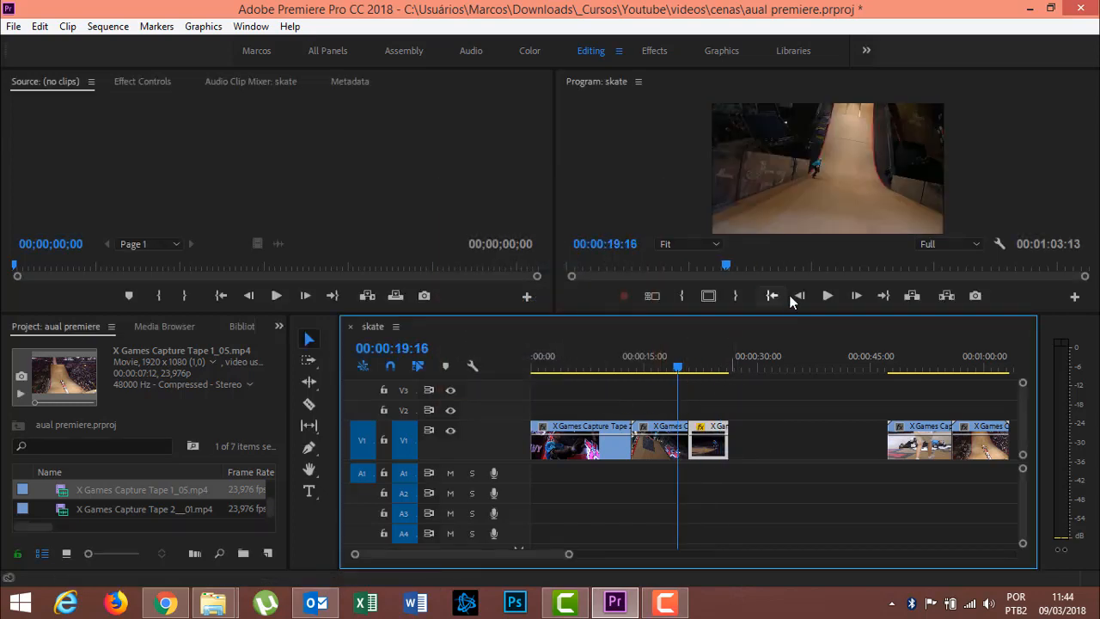
left_click(824, 296)
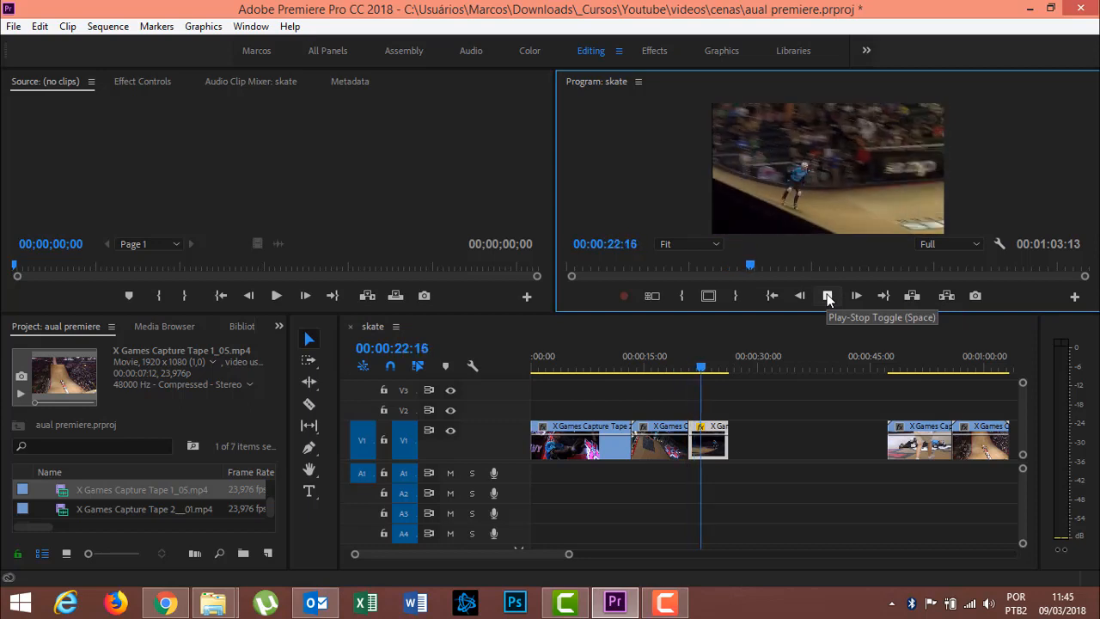
left_click(828, 296)
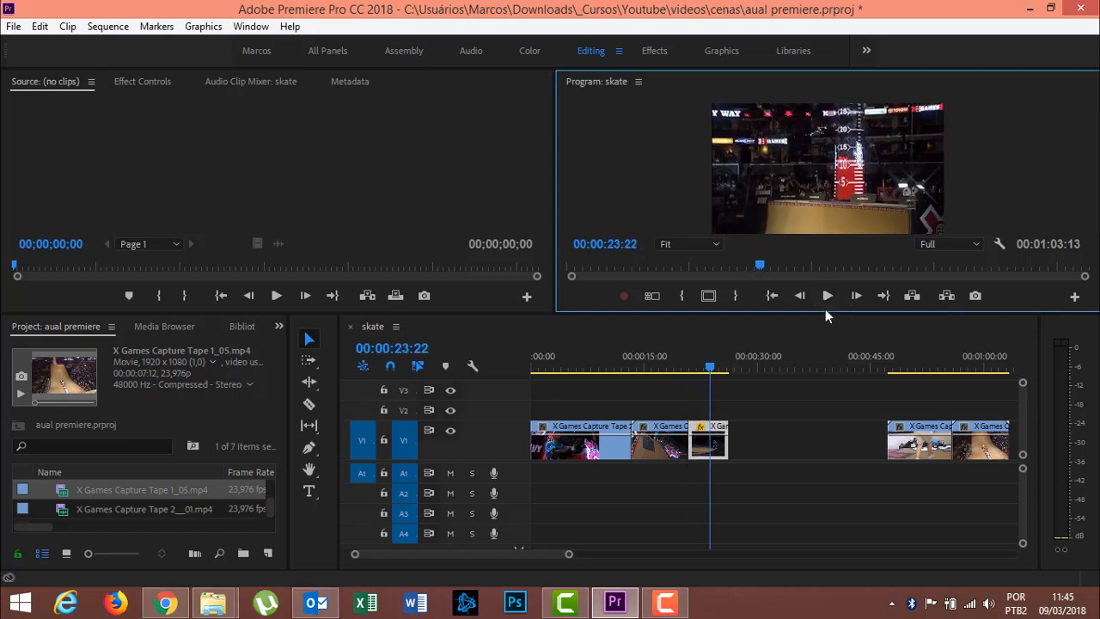
Set the speed of X Games Capture Tape 1_02.mp4 to 50% and play it from 00:00:23:22 to 00:00:26:11.
right_click(743, 440)
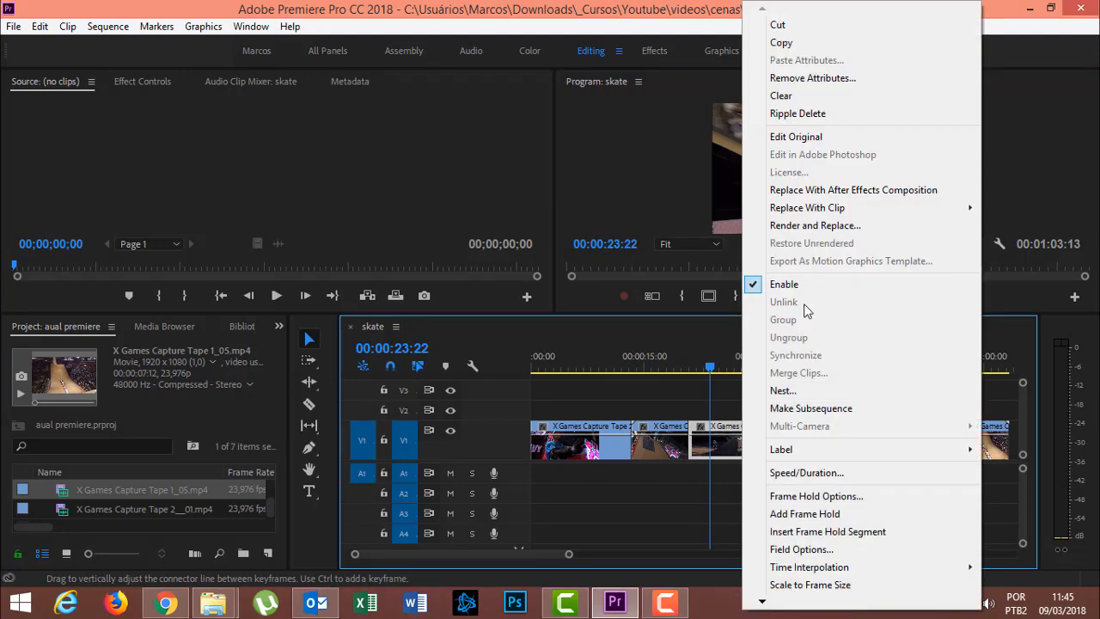
left_click(805, 473)
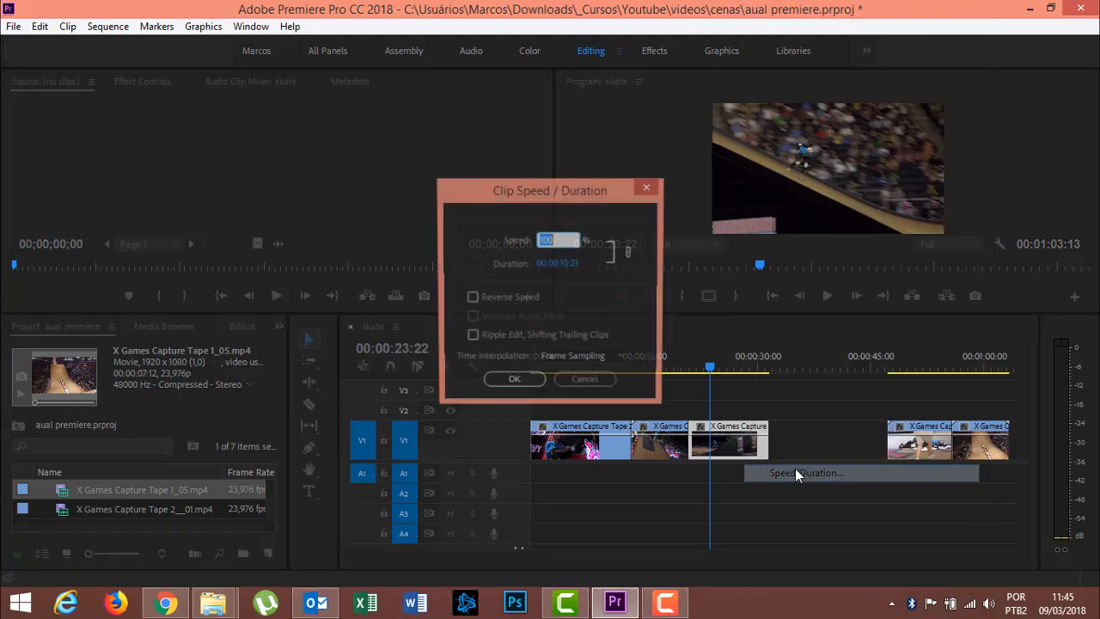
type("50")
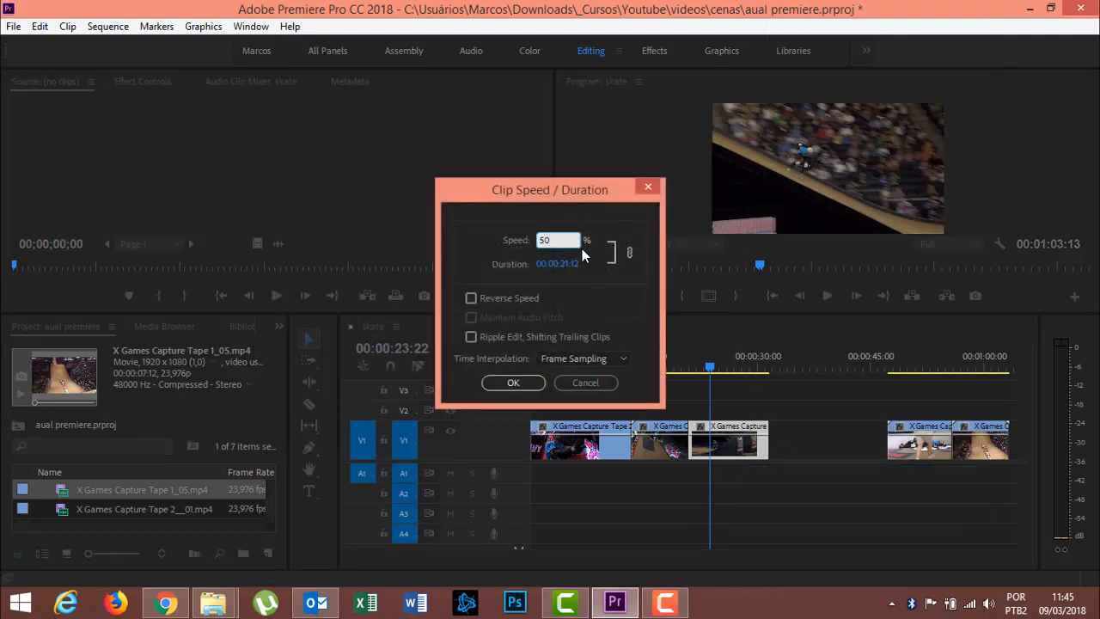
key("Return")
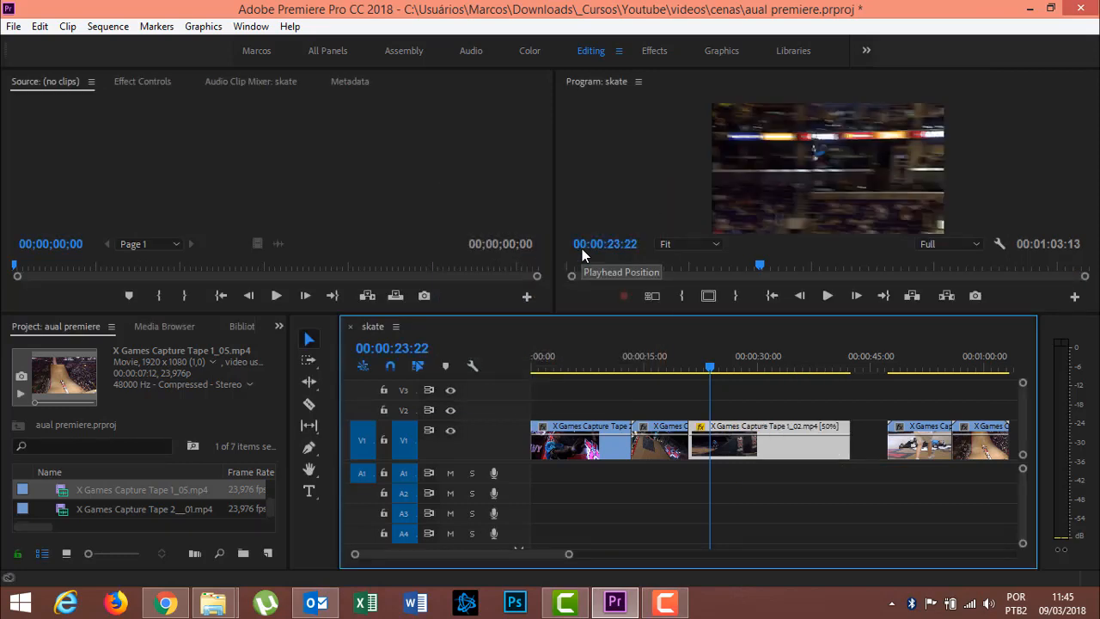
key("space")
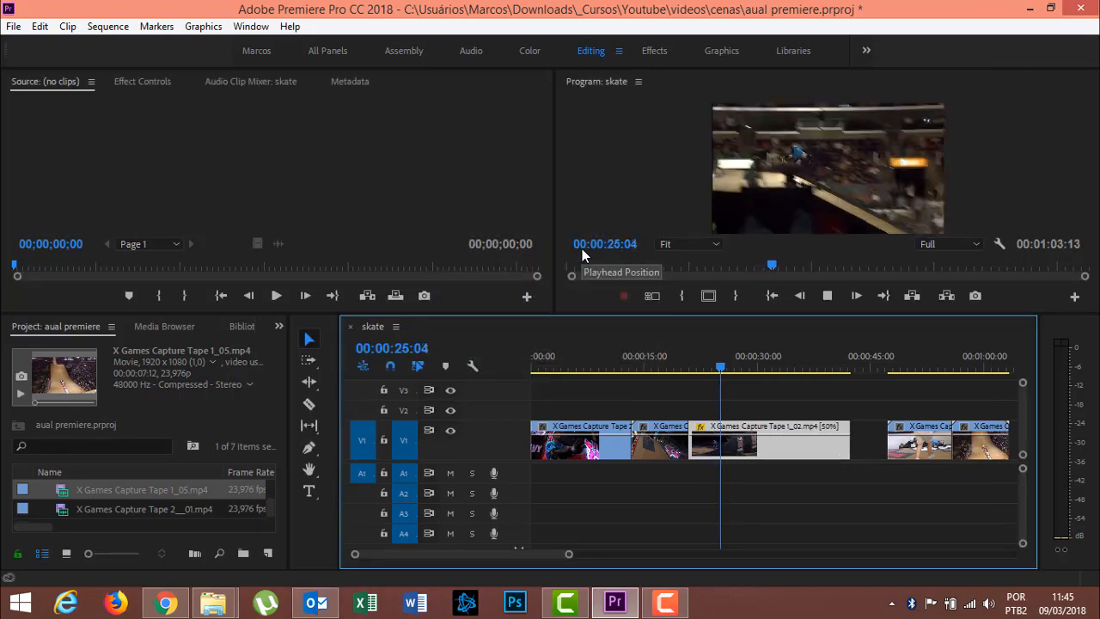
key("space")
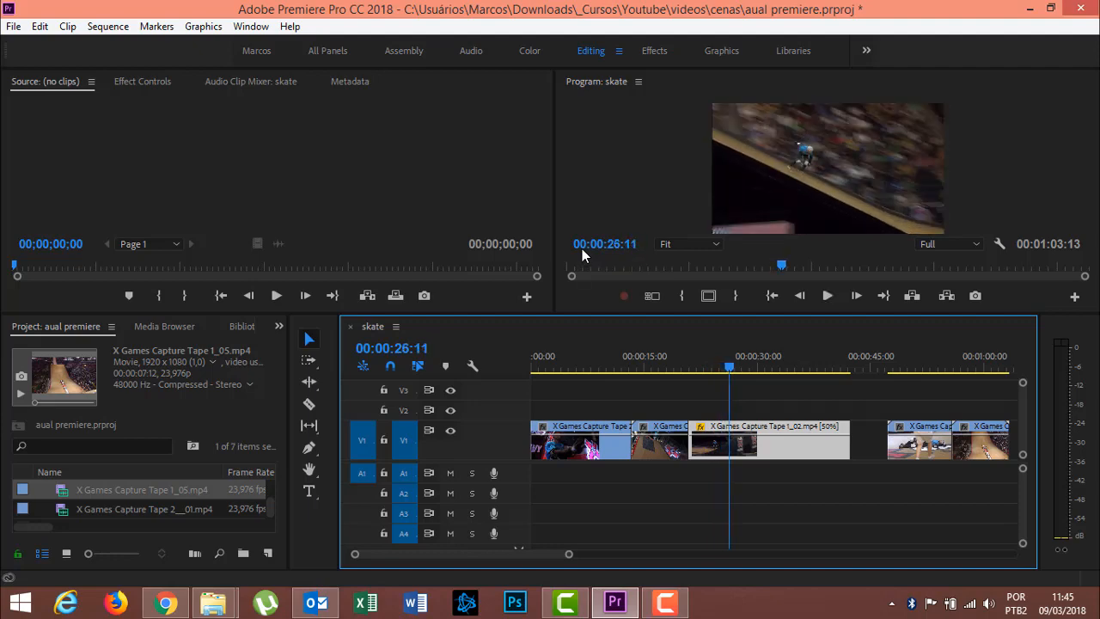
Turn on Reverse Speed at 100% for the third V1 clip, X Games Capture Tape 1_02.mp4.
right_click(730, 445)
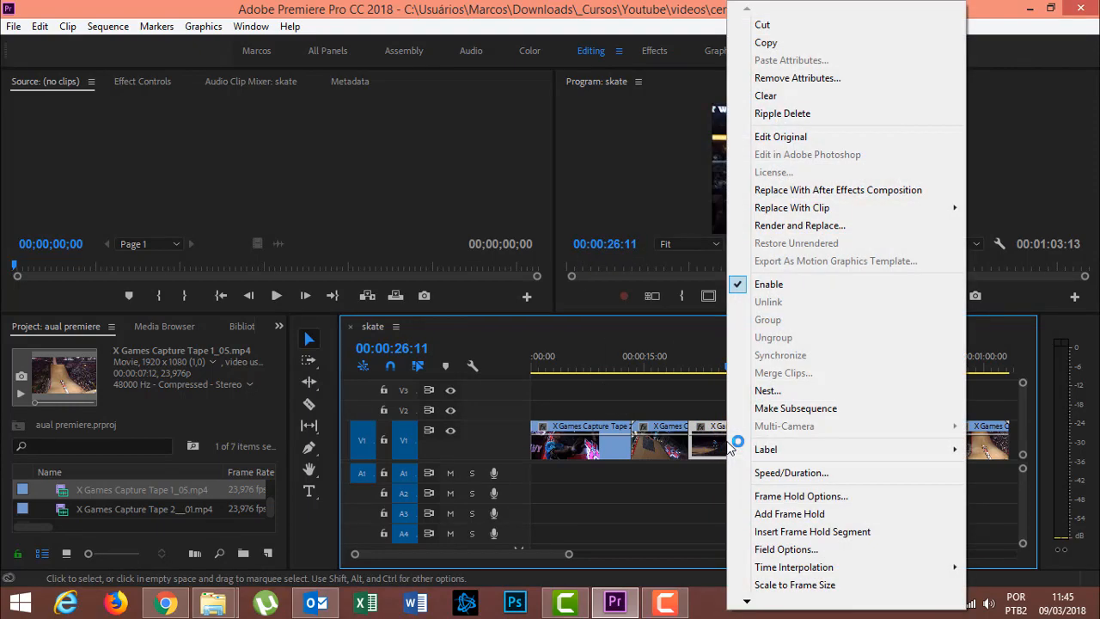
left_click(778, 473)
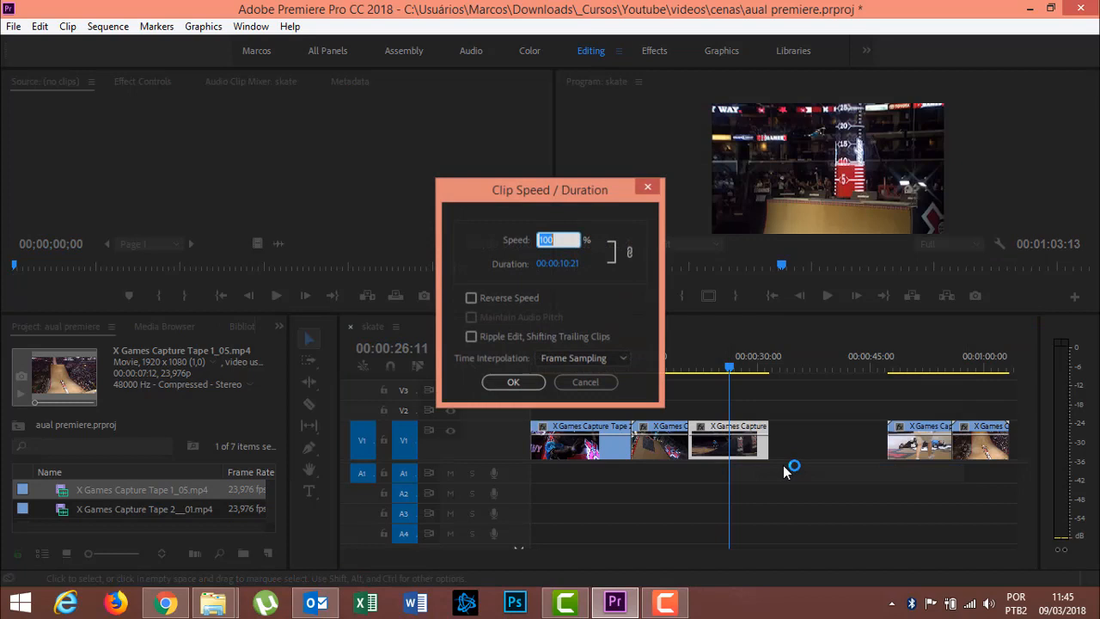
left_click(486, 298)
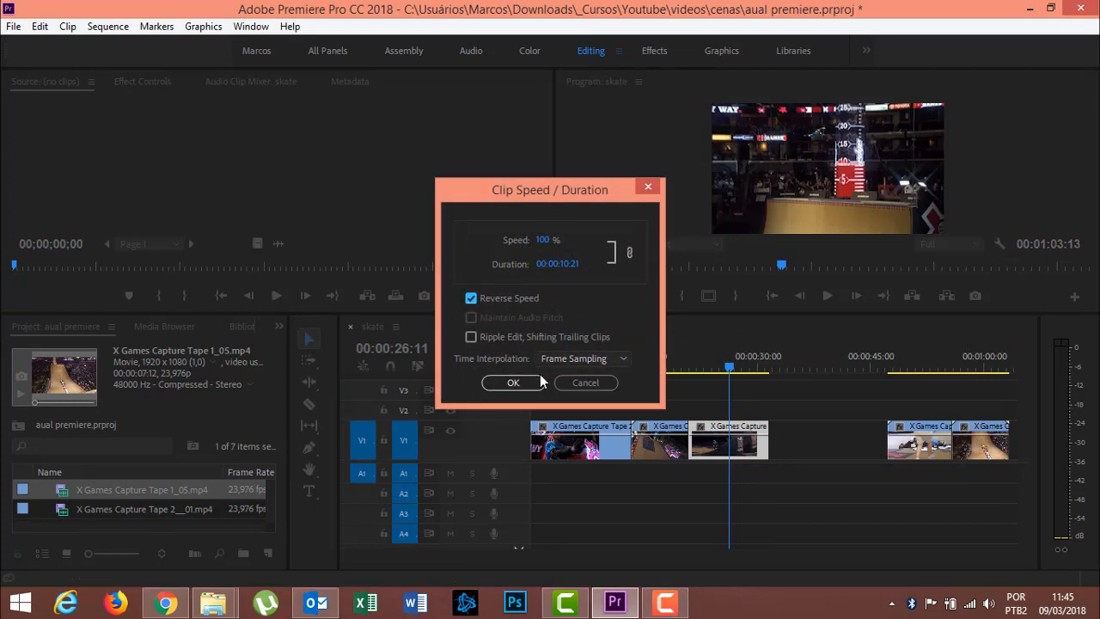
left_click(513, 382)
Play the sequence from 00:00:19:26 through the reversed third clip and stop at 00:00:29:08.
left_click_drag(687, 378, 681, 382)
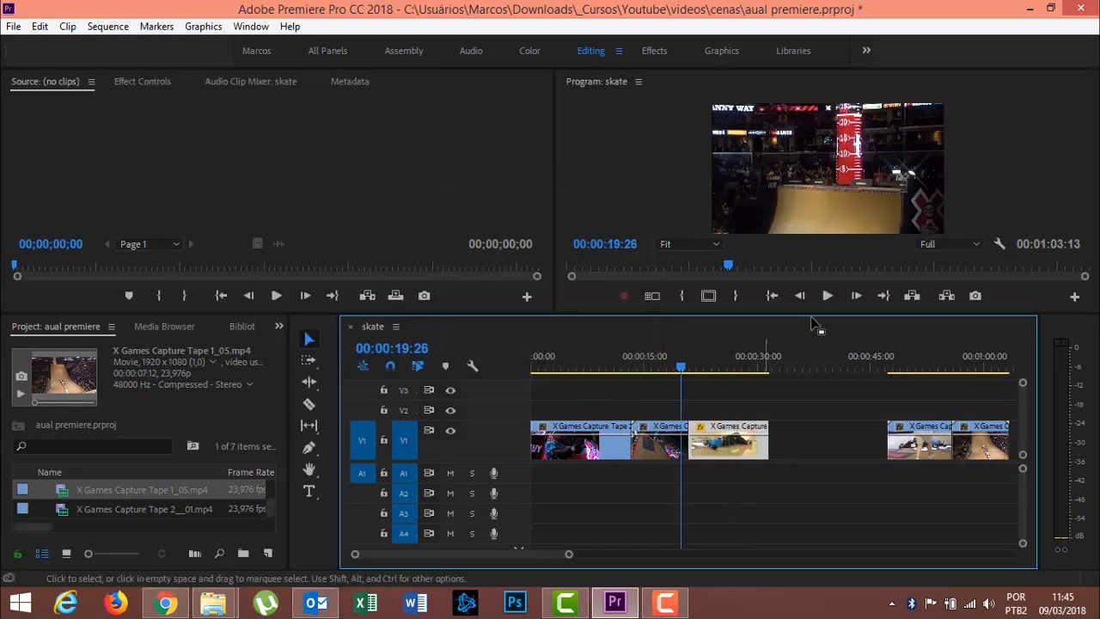
left_click(827, 296)
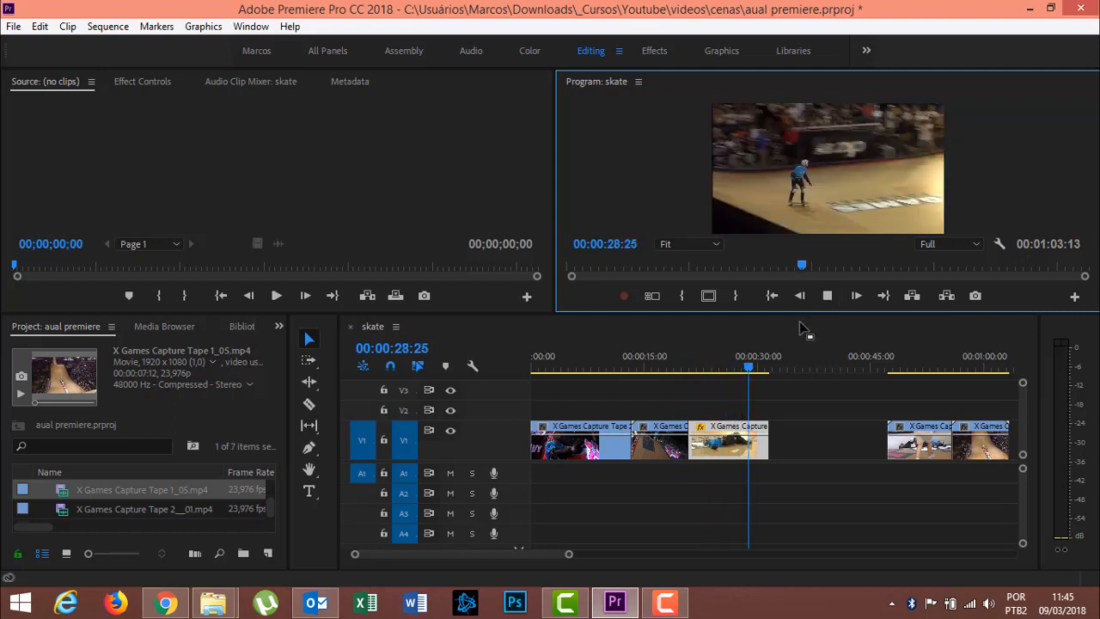
key("space")
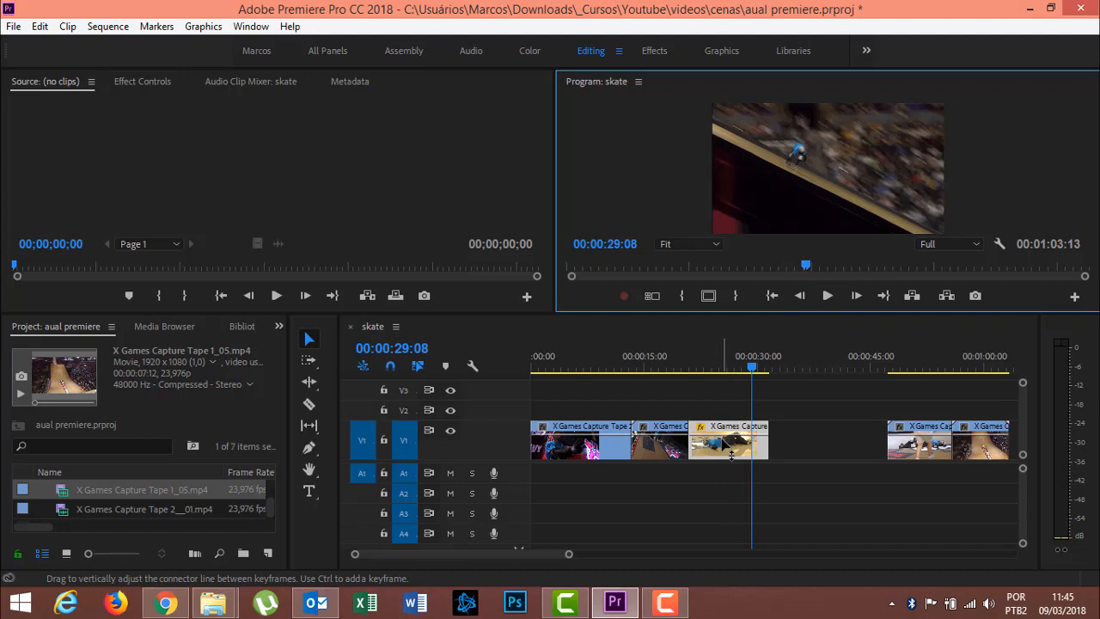
Turn off Reverse Speed for X Games Capture Tape 1_02.mp4 in its speed and duration settings.
right_click(731, 456)
left_click(753, 471)
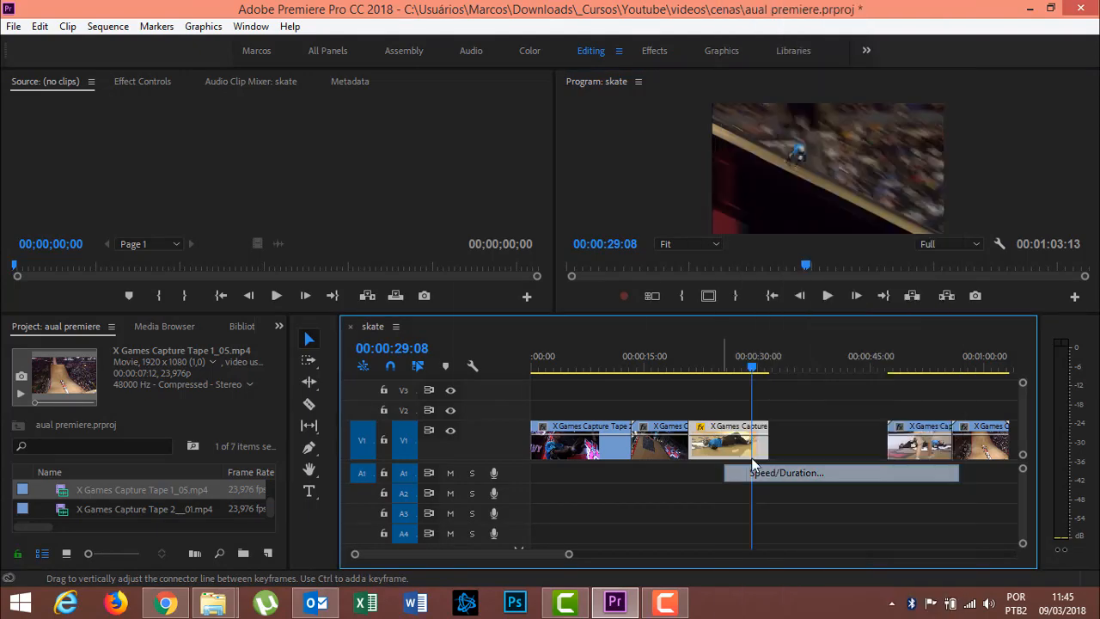
left_click(489, 299)
left_click(522, 380)
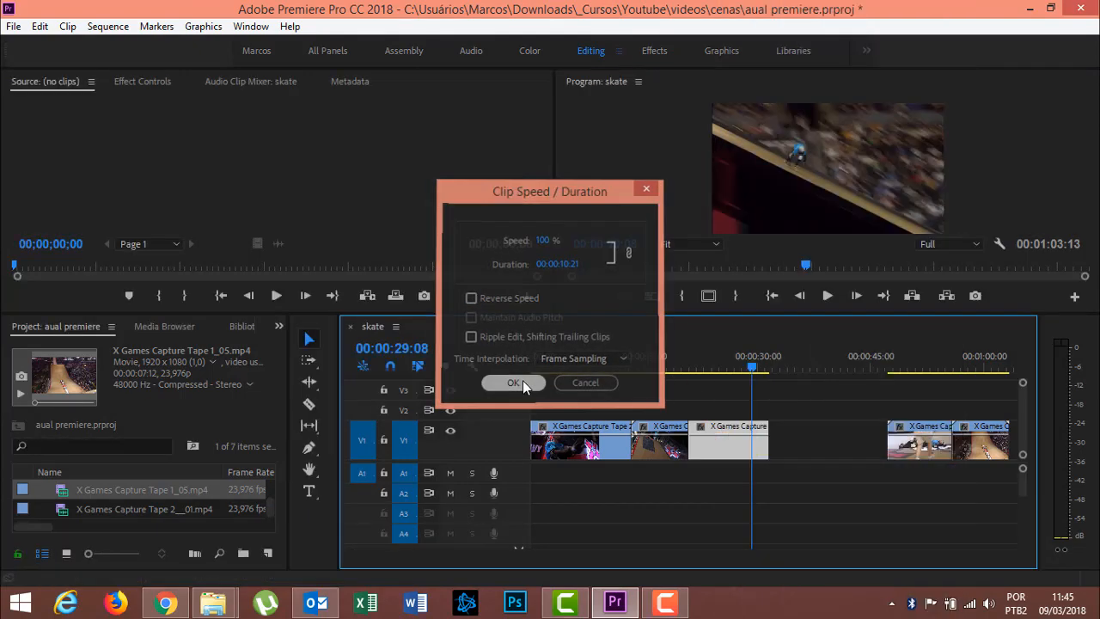
Save the project and move the playhead back to 00:00:24:17 within the third V1 clip.
left_click_drag(750, 363, 741, 363)
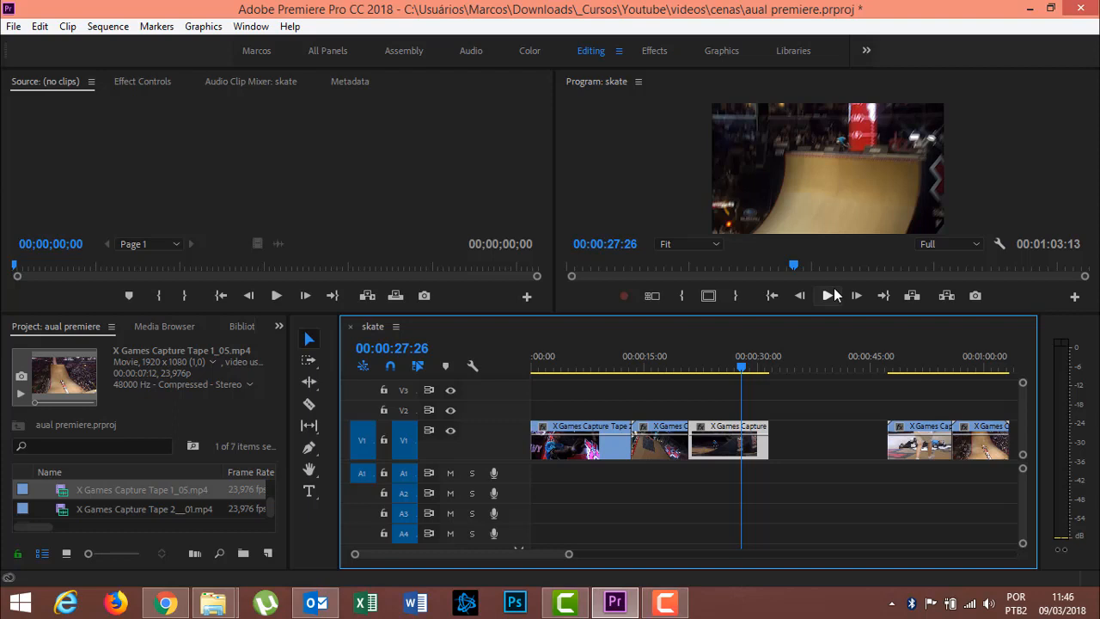
key("ctrl+s")
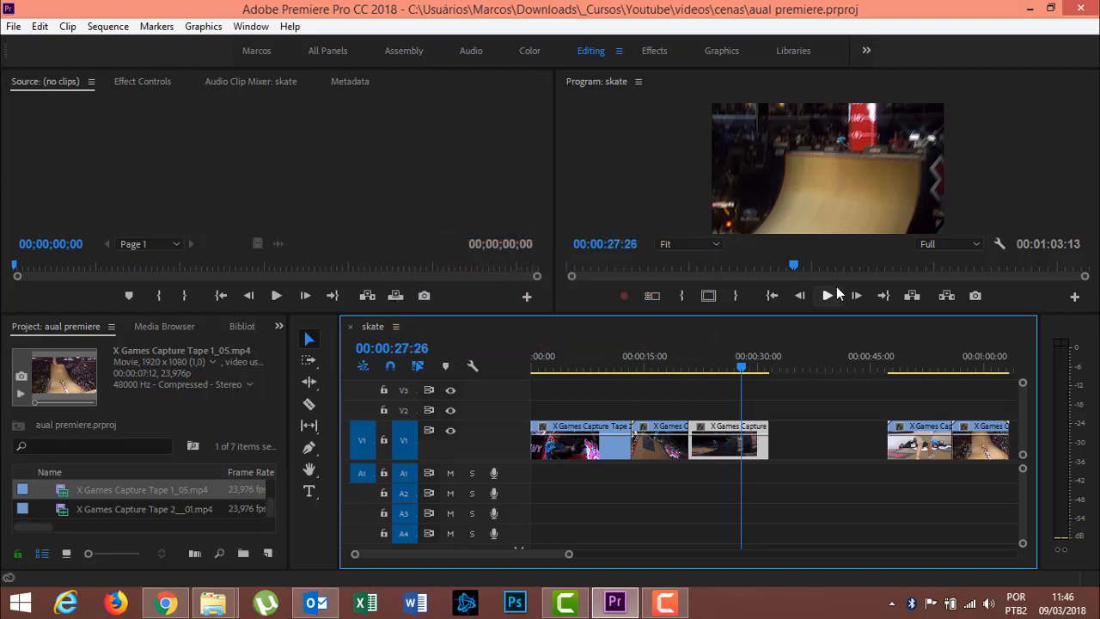
left_click_drag(745, 367, 718, 384)
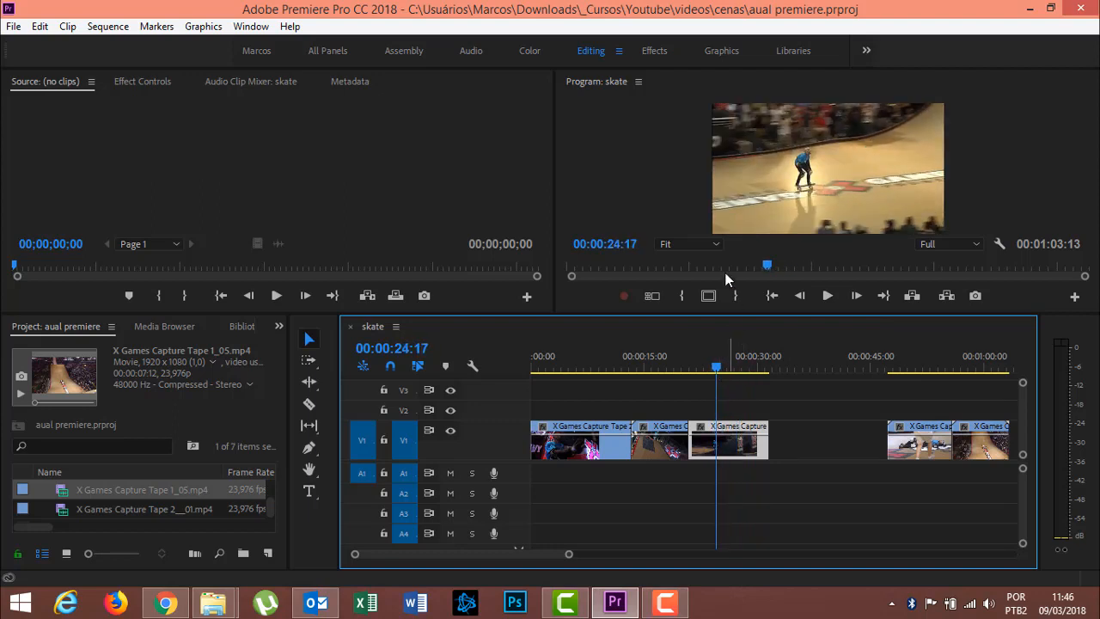
Show the effect controls of the third V1 clip and collapse its Movimento and Opacidade effects.
left_click(787, 450)
left_click(744, 449)
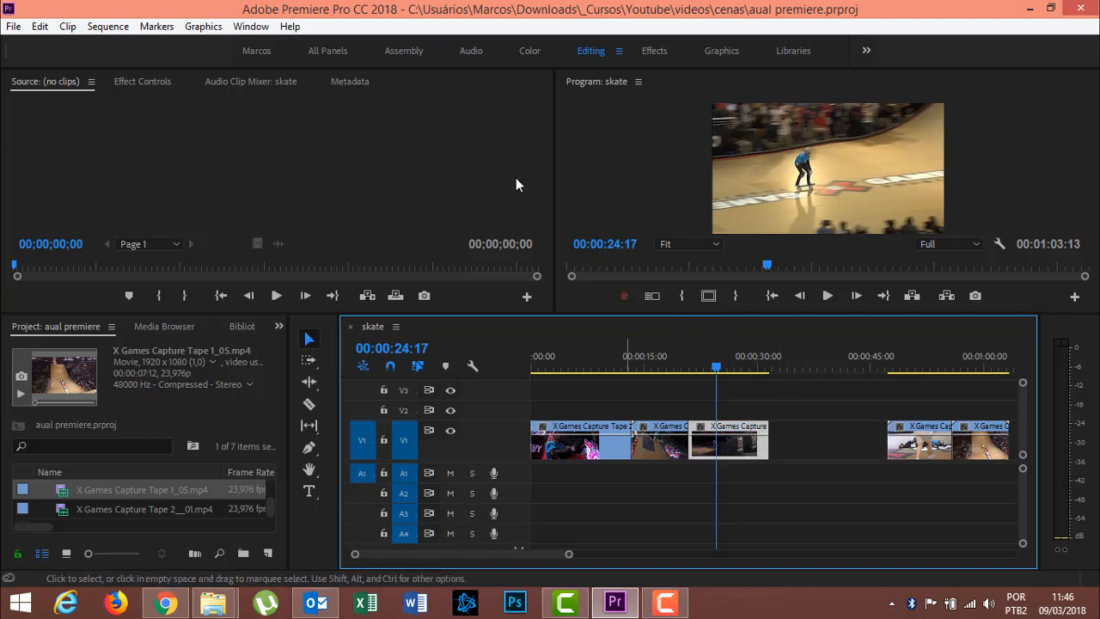
left_click(143, 81)
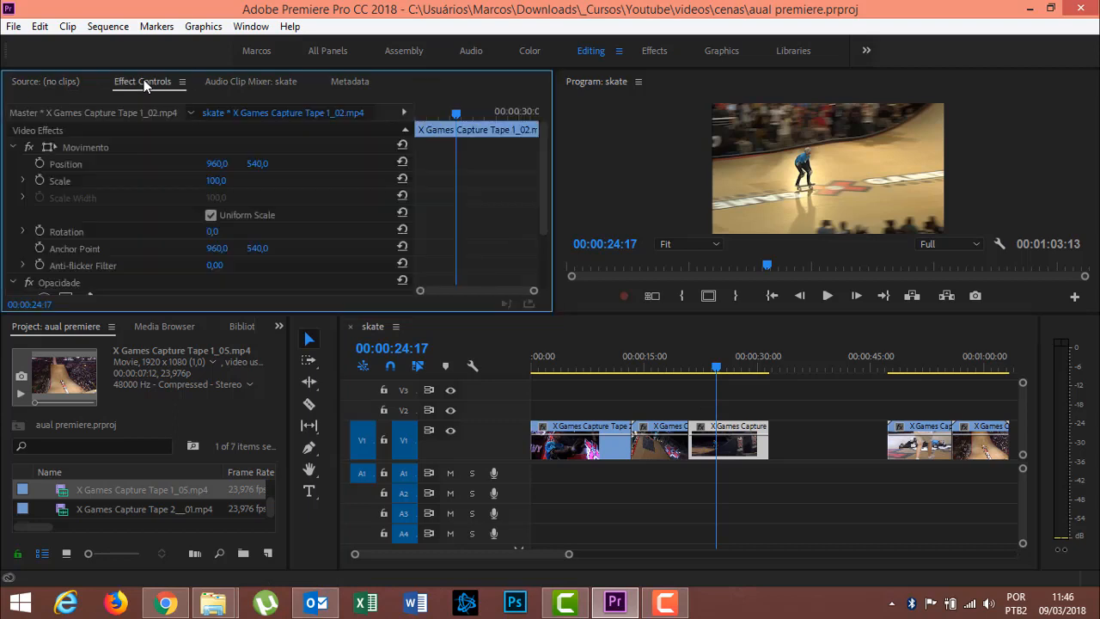
left_click(12, 147)
left_click(12, 164)
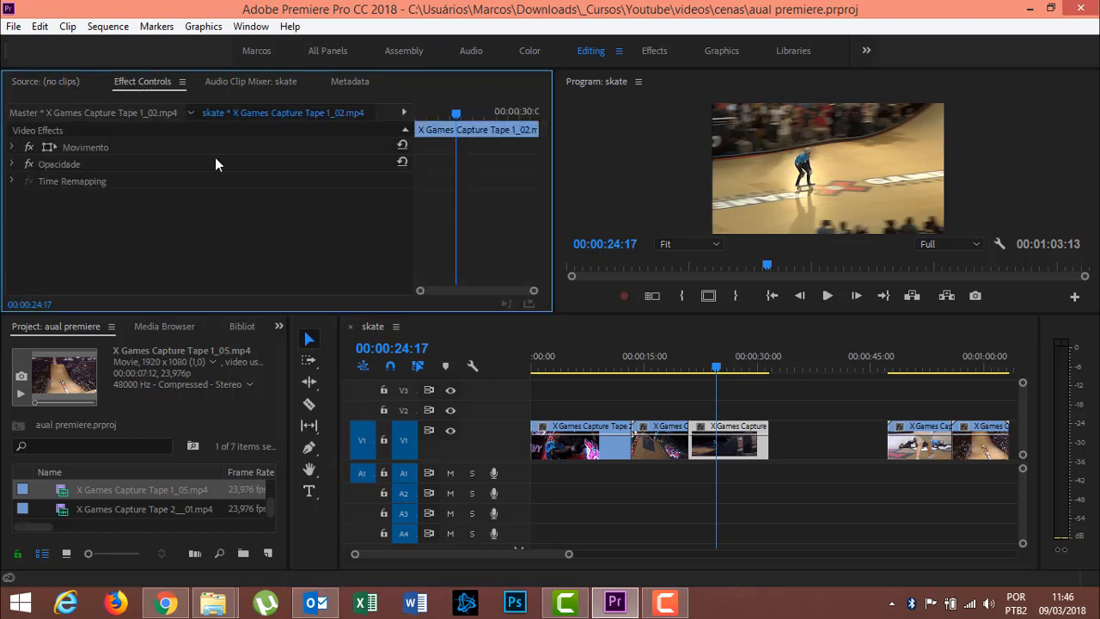
Widen the Effect Controls area and enlarge its keyframe timeline so that the whole clip is shown.
left_click(405, 114)
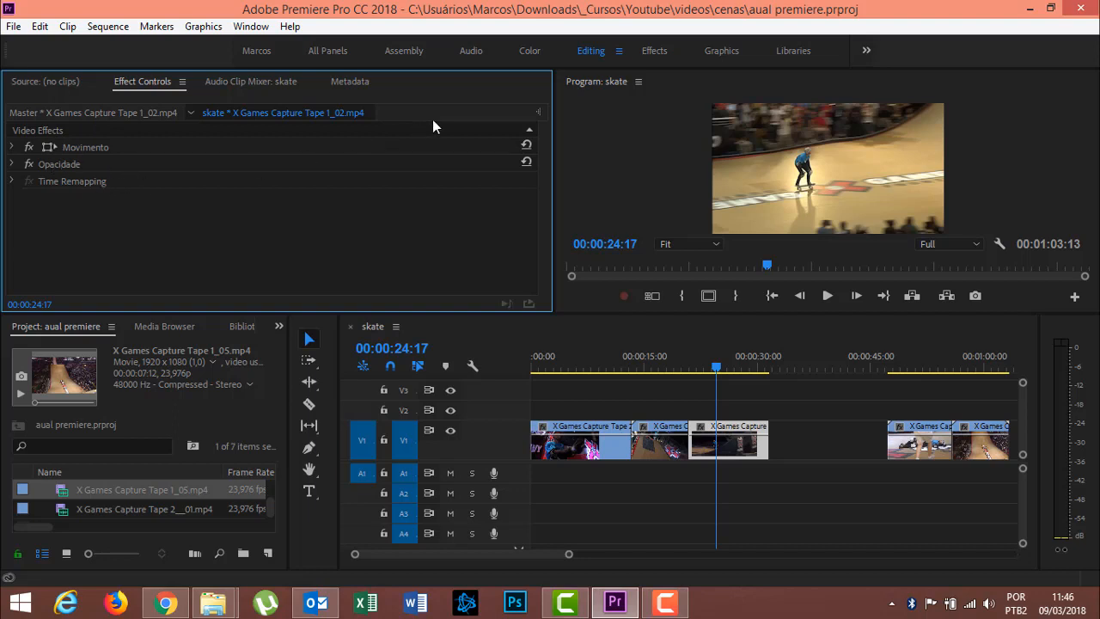
left_click(539, 112)
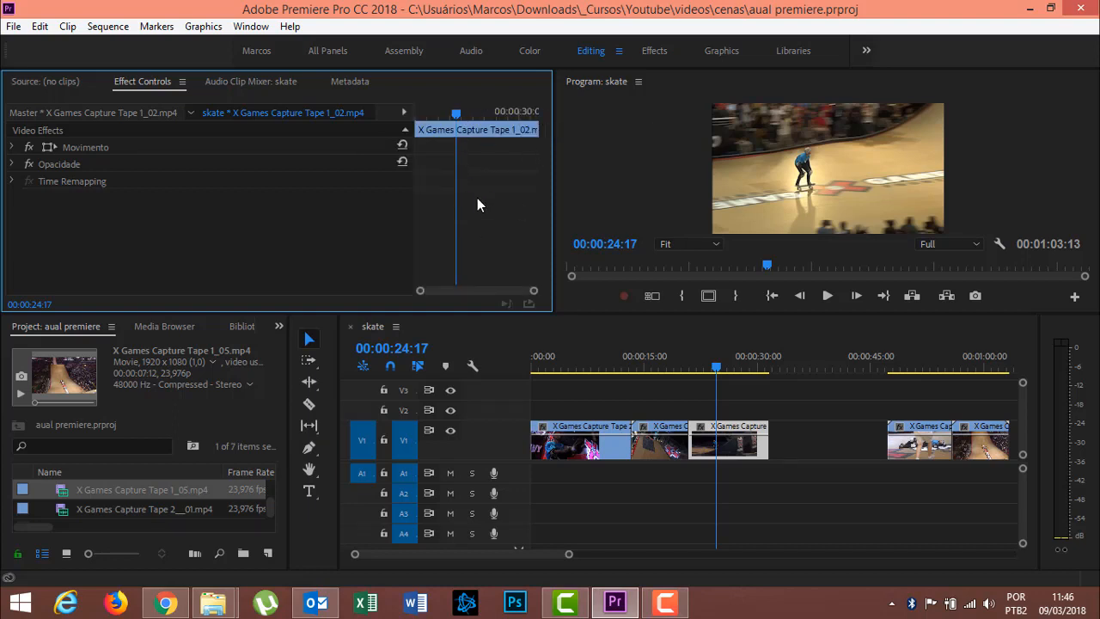
left_click_drag(555, 140, 677, 151)
left_click_drag(505, 175, 305, 174)
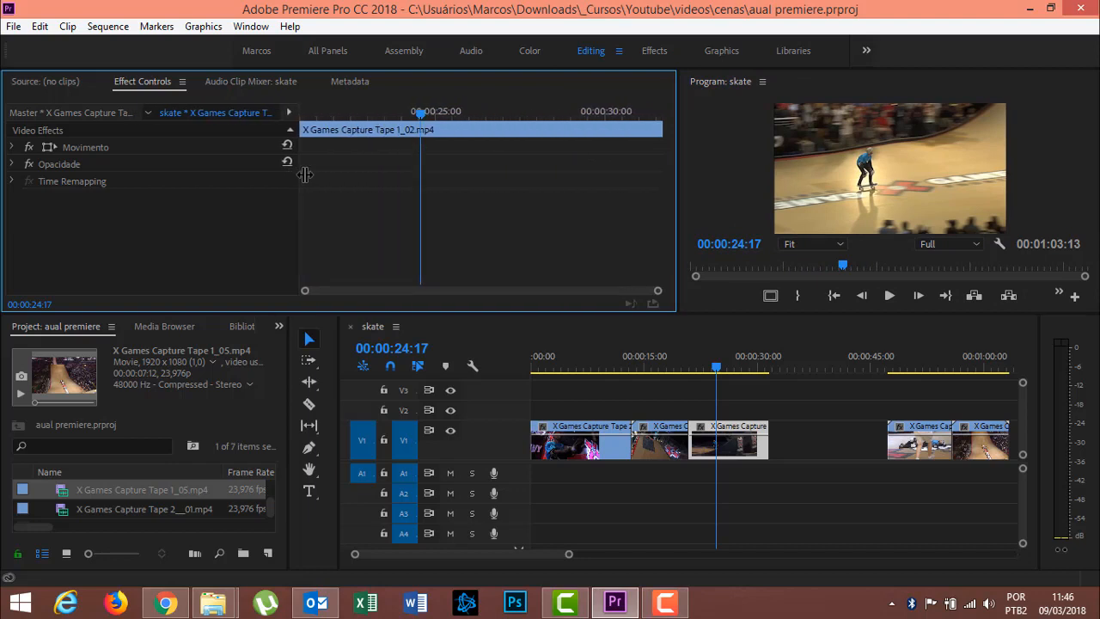
Expand the clip's Movimento effect, select it and reduce Scale to 73.
left_click(12, 148)
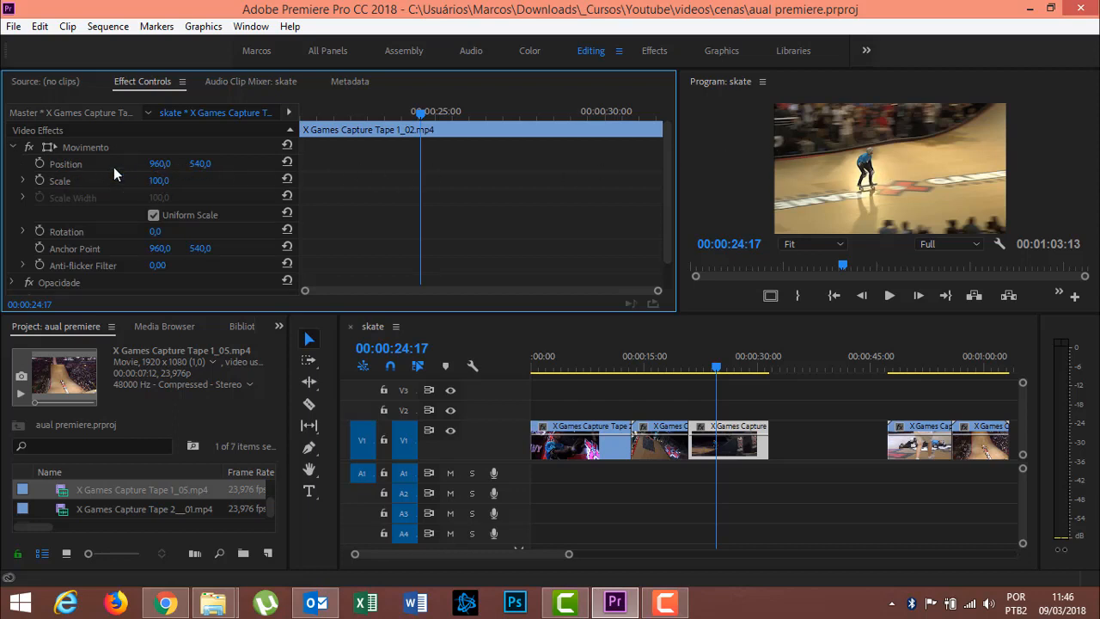
left_click(84, 146)
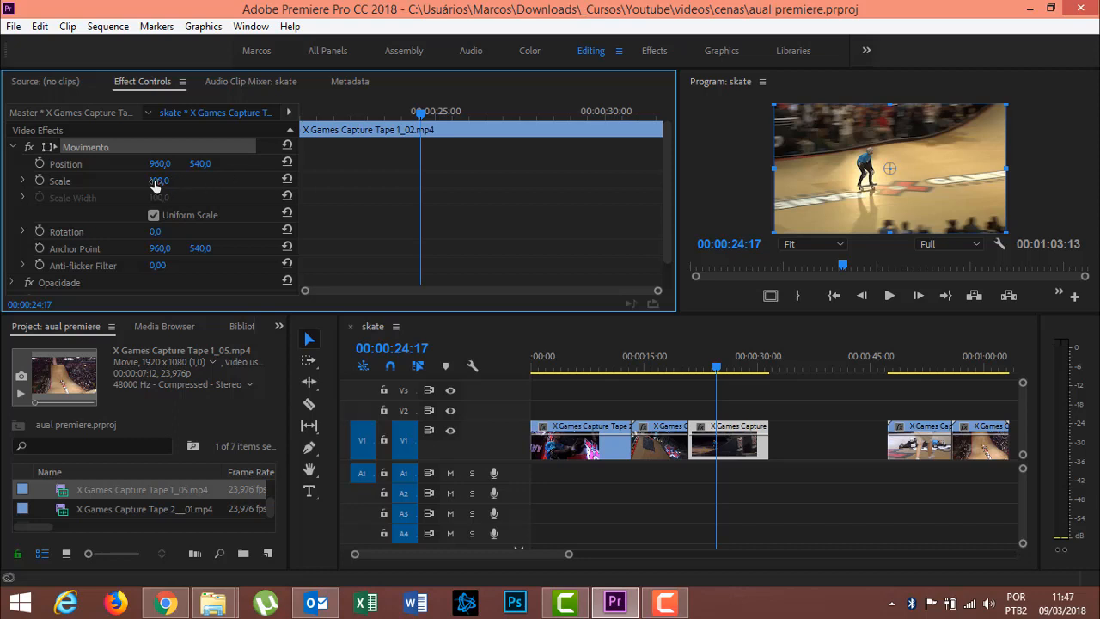
left_click_drag(157, 184, 190, 178)
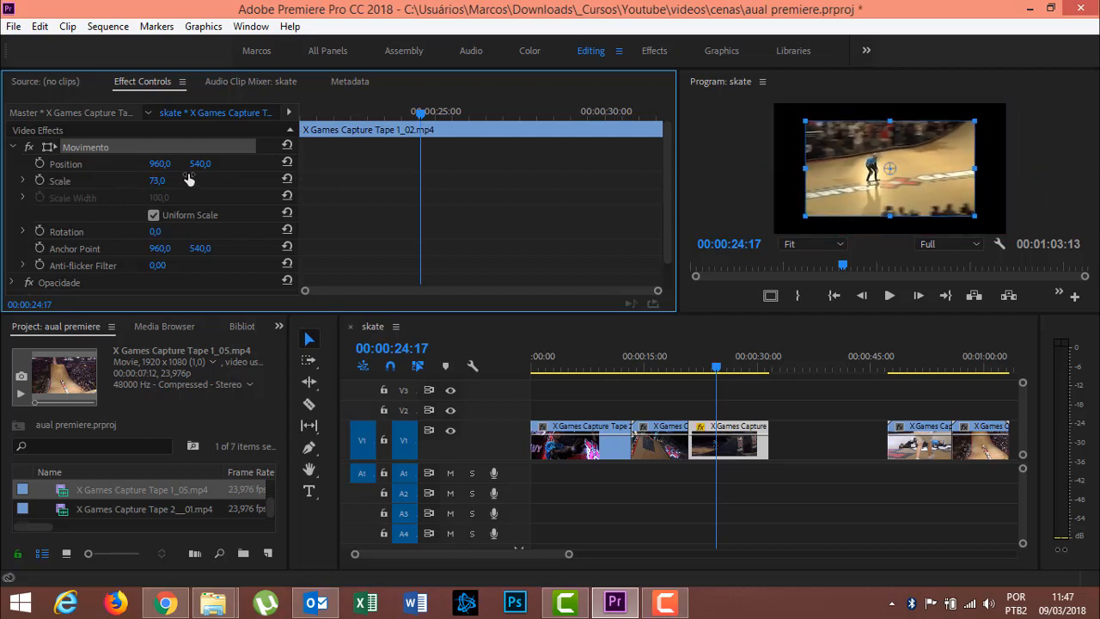
Set the clip's Scale to 100 and collapse the Movimento effect.
left_click(168, 179)
type("00")
key("Return")
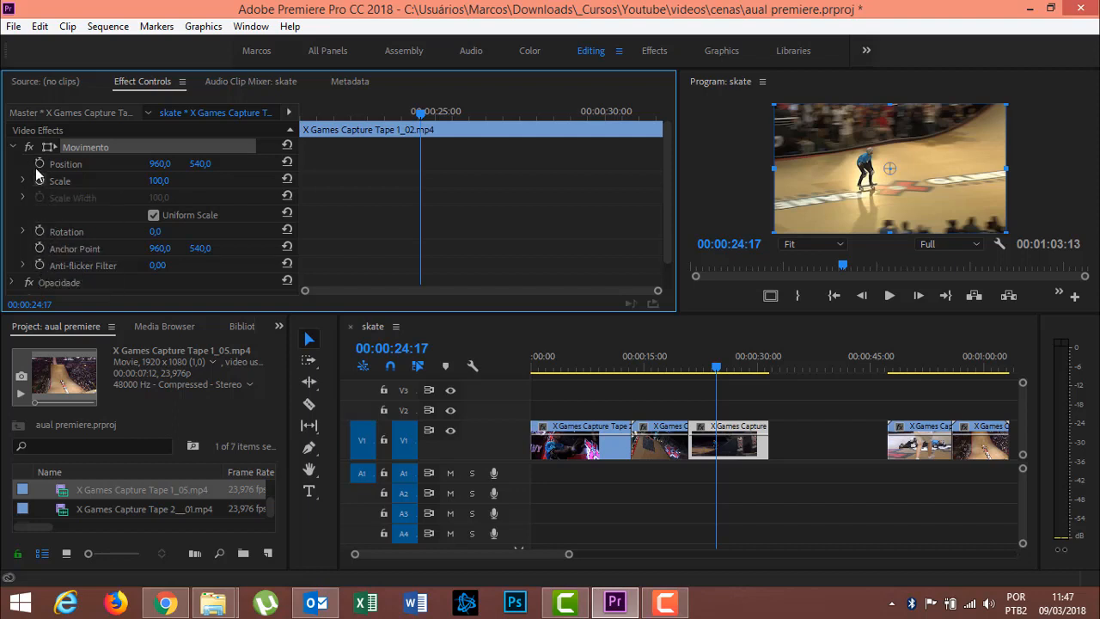
left_click(13, 148)
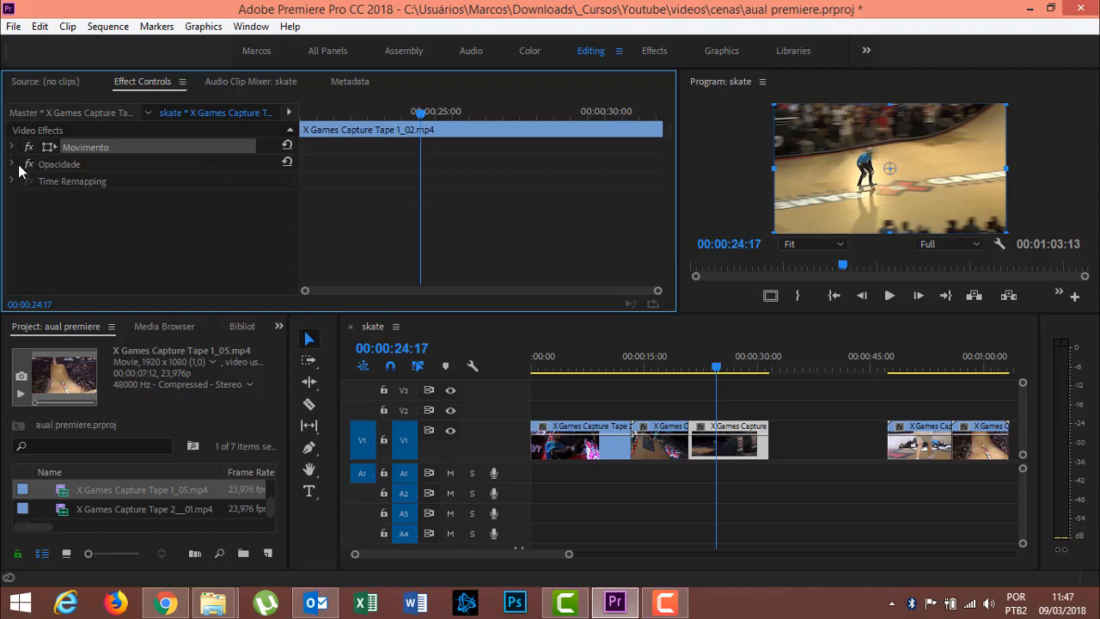
Expand the clip's Opacidade effect and examine its Opacity settings and the opacity line on the clip.
left_click(12, 165)
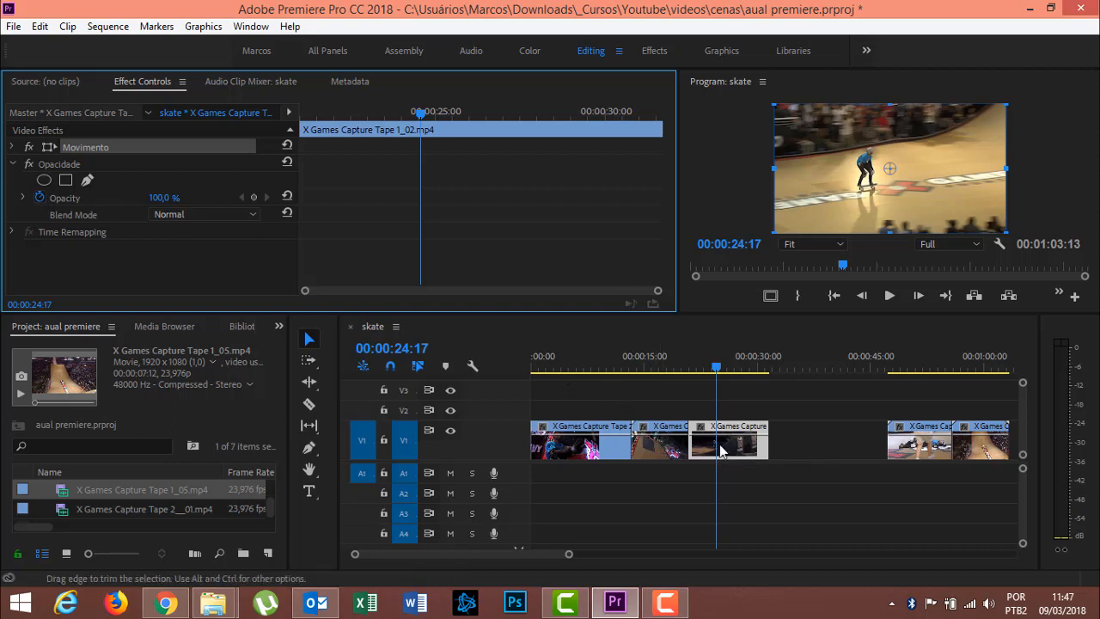
mouse_move(736, 436)
left_mouse_down()
mouse_move(737, 456)
mouse_move(738, 434)
left_mouse_up()
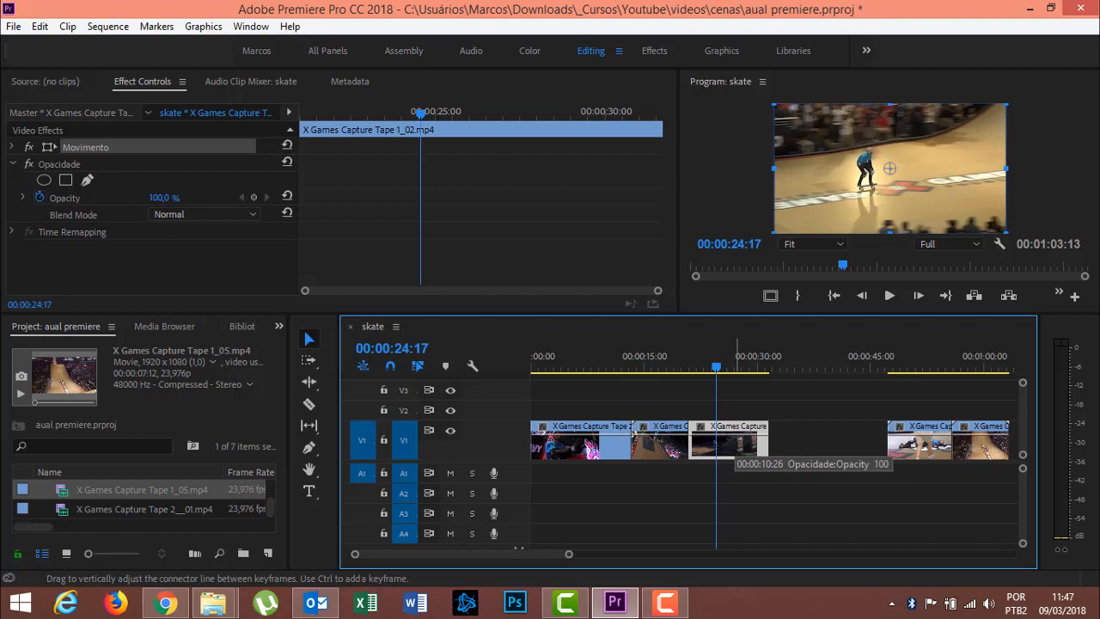
left_click(24, 198)
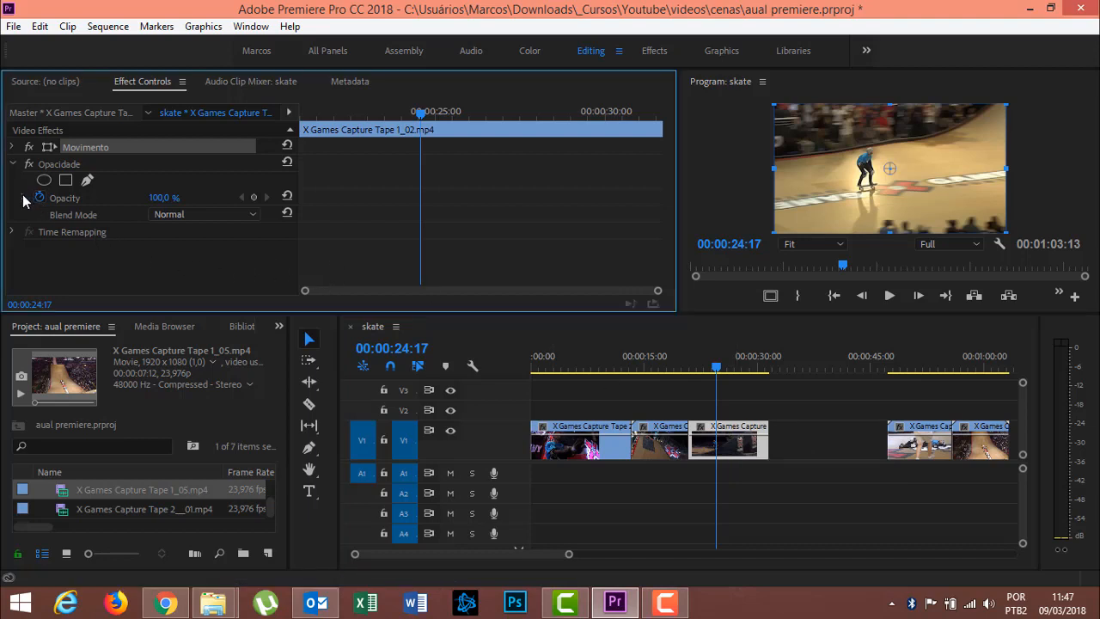
left_click(24, 199)
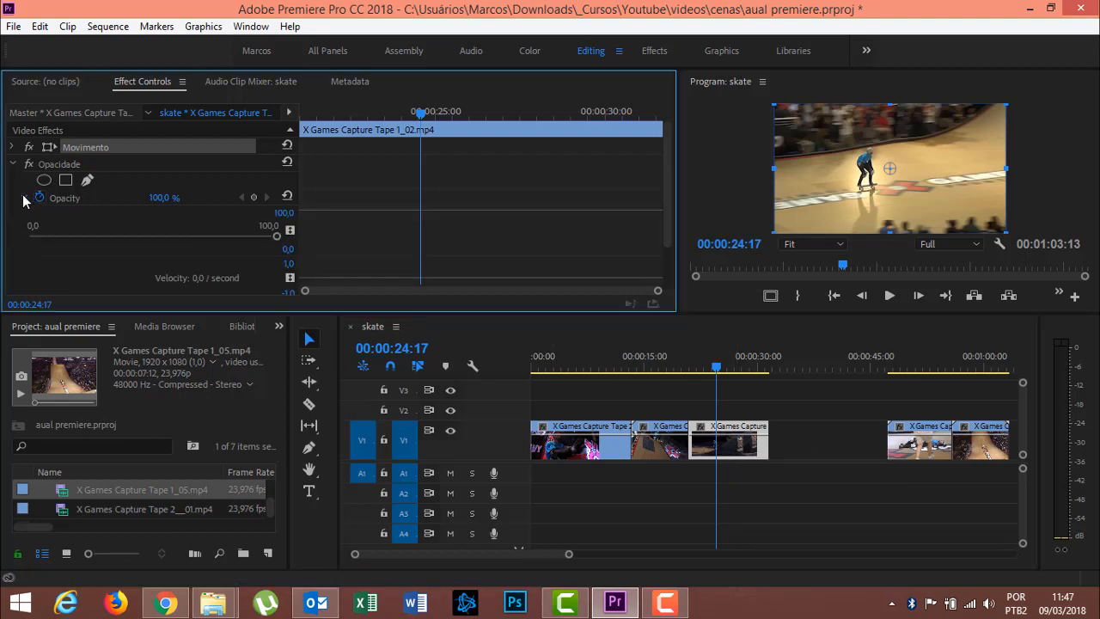
left_click(24, 198)
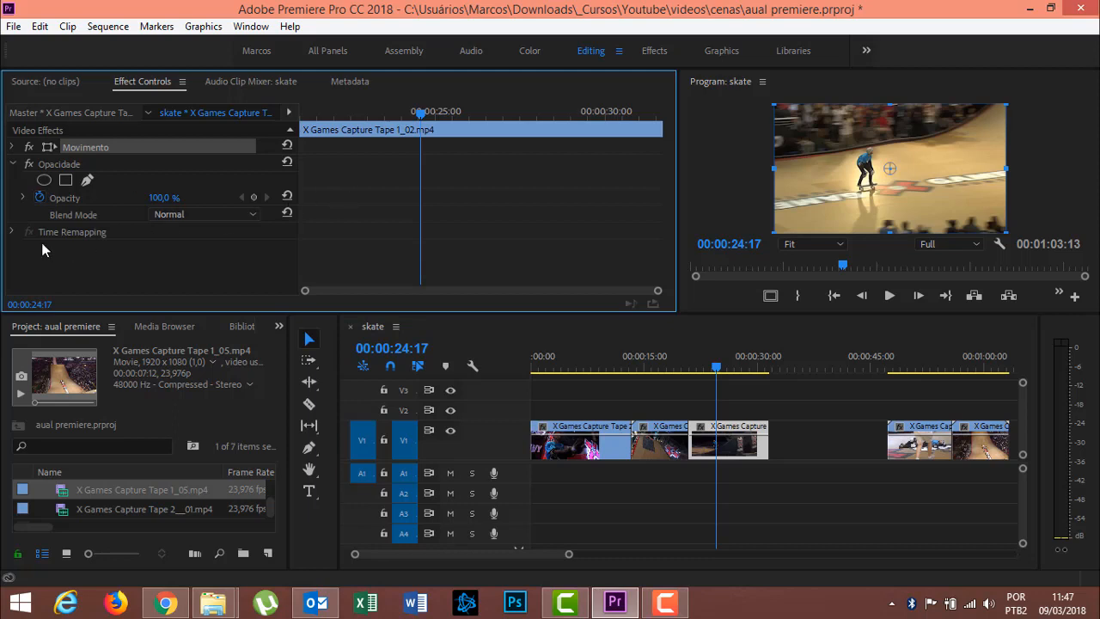
Expand the clip's Time Remapping effect to show its Speed property.
left_click(11, 233)
right_click(736, 440)
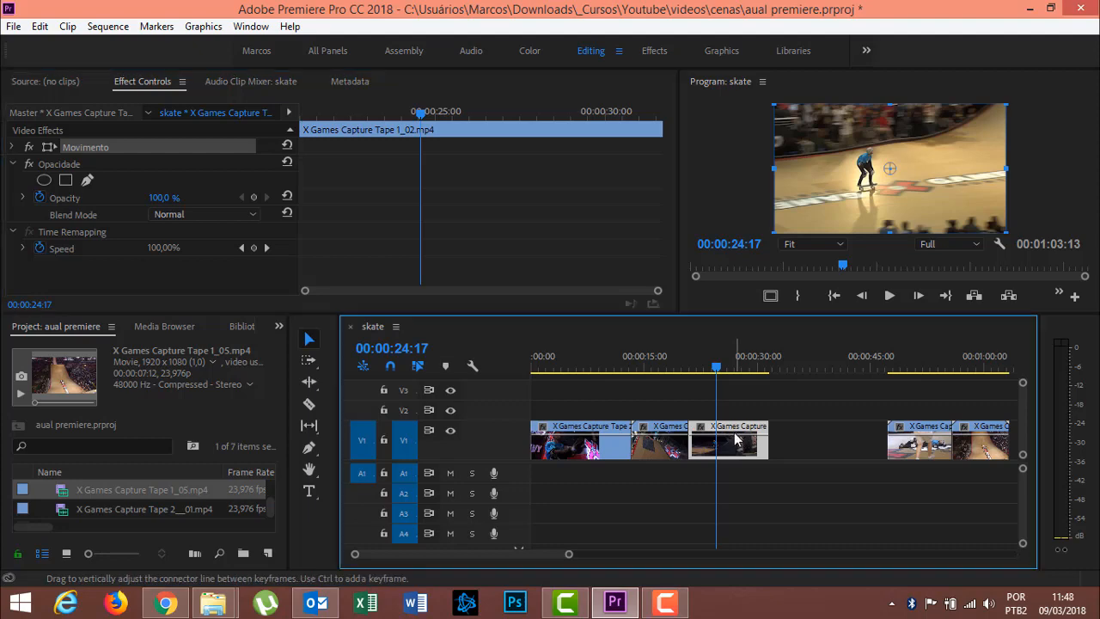
left_click(420, 8)
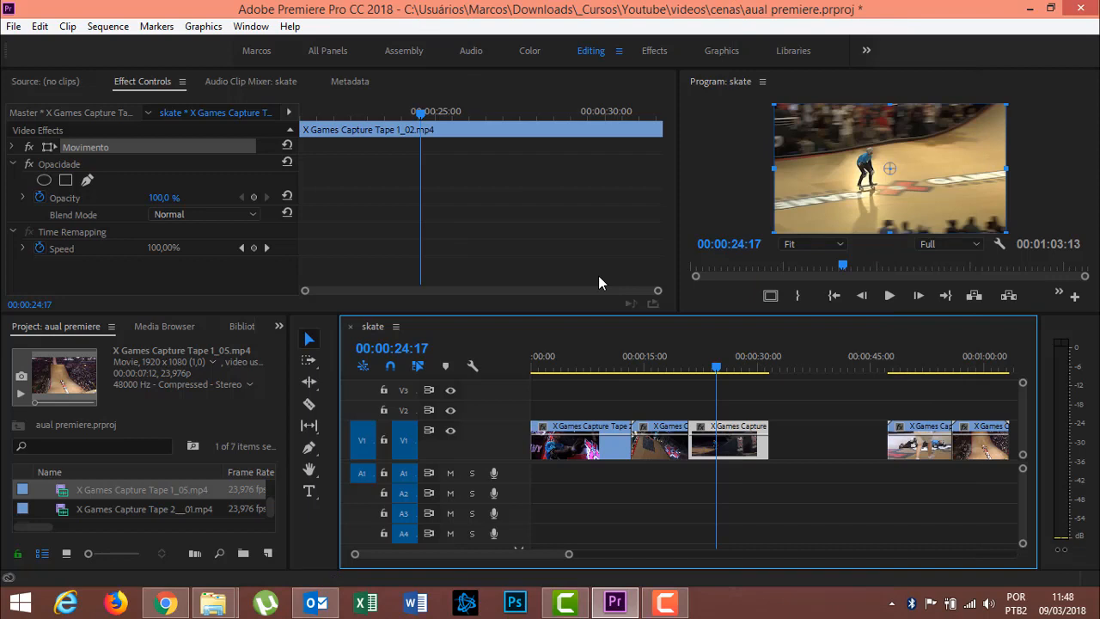
Zoom in on the sequence and place the playhead at 00:00:21:10, near the start of the third V1 clip.
left_click_drag(716, 374, 696, 395)
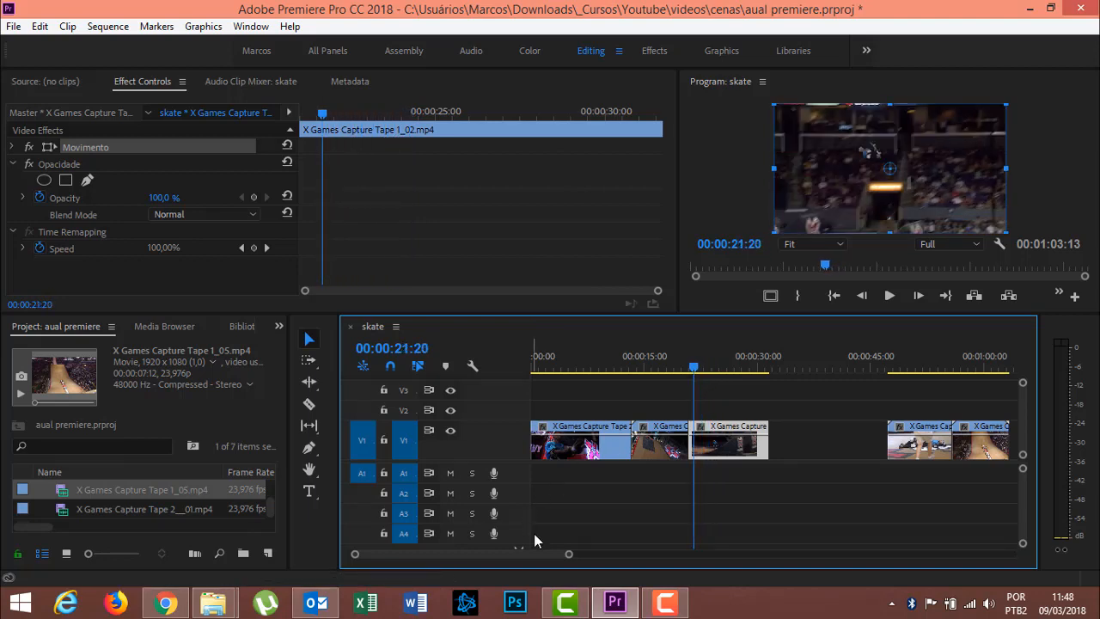
left_click_drag(569, 555, 518, 557)
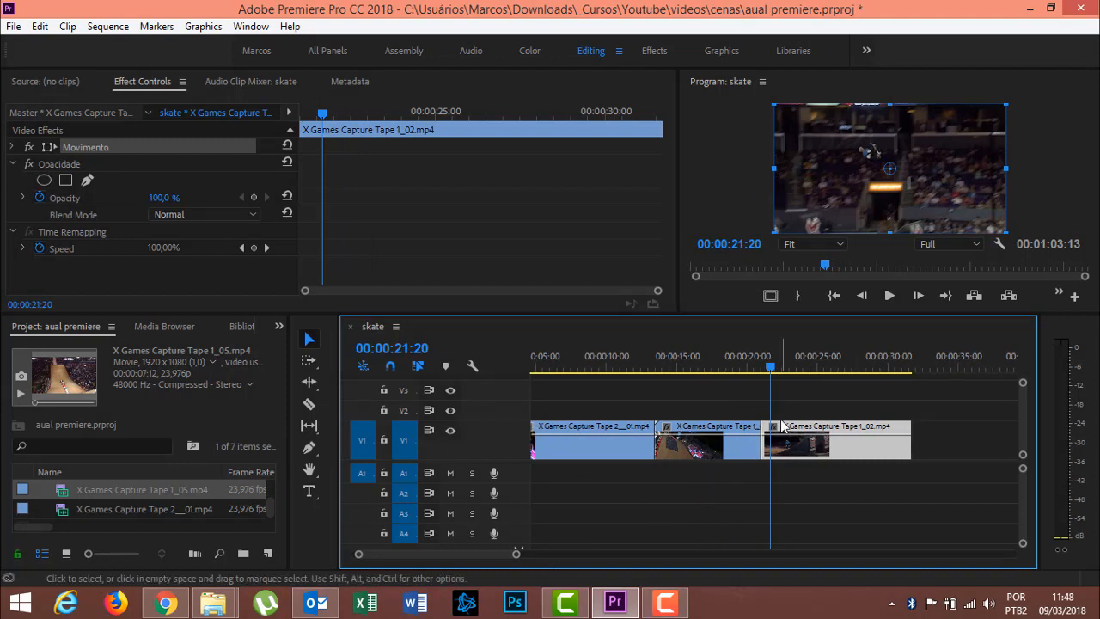
left_click_drag(771, 369, 767, 376)
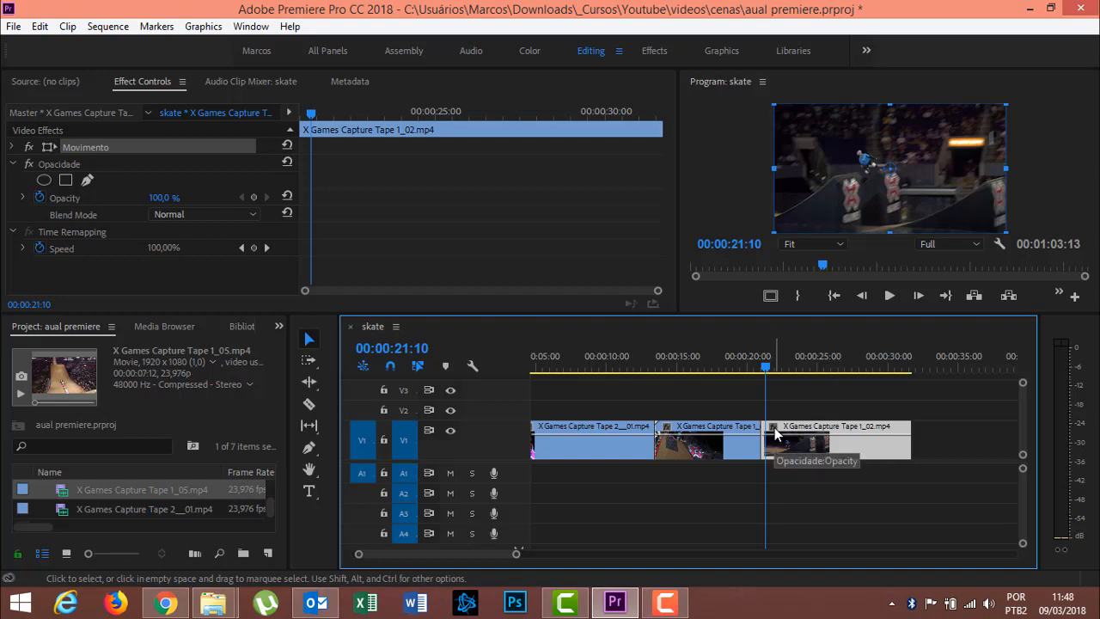
Switch the keyframe line shown on the third V1 clip from Opacidade to Time Remapping.
left_click(774, 433)
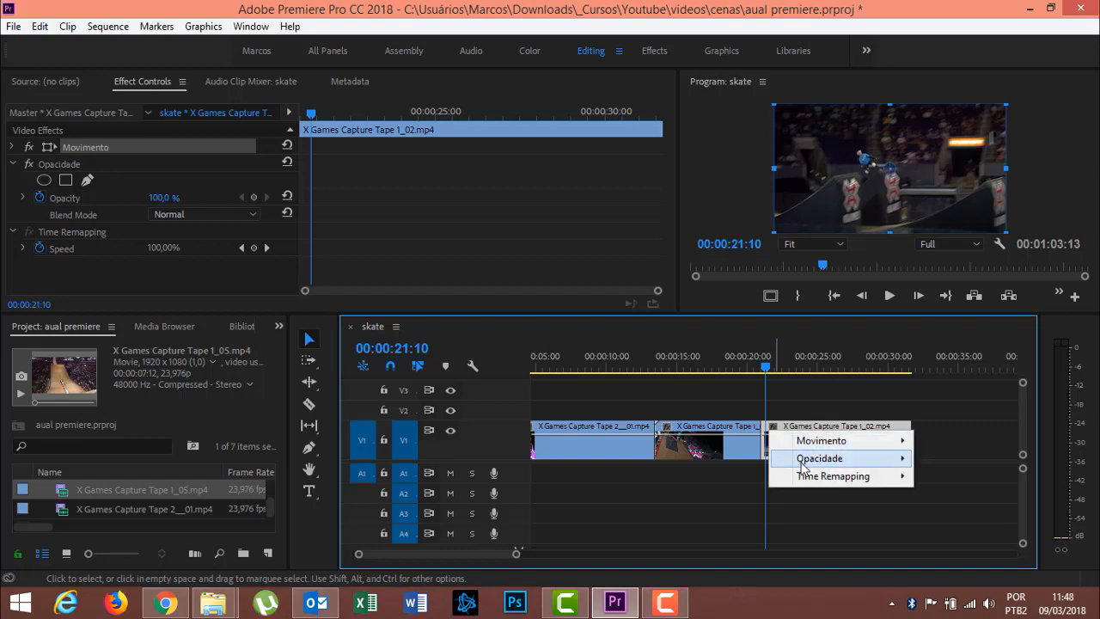
mouse_move(810, 479)
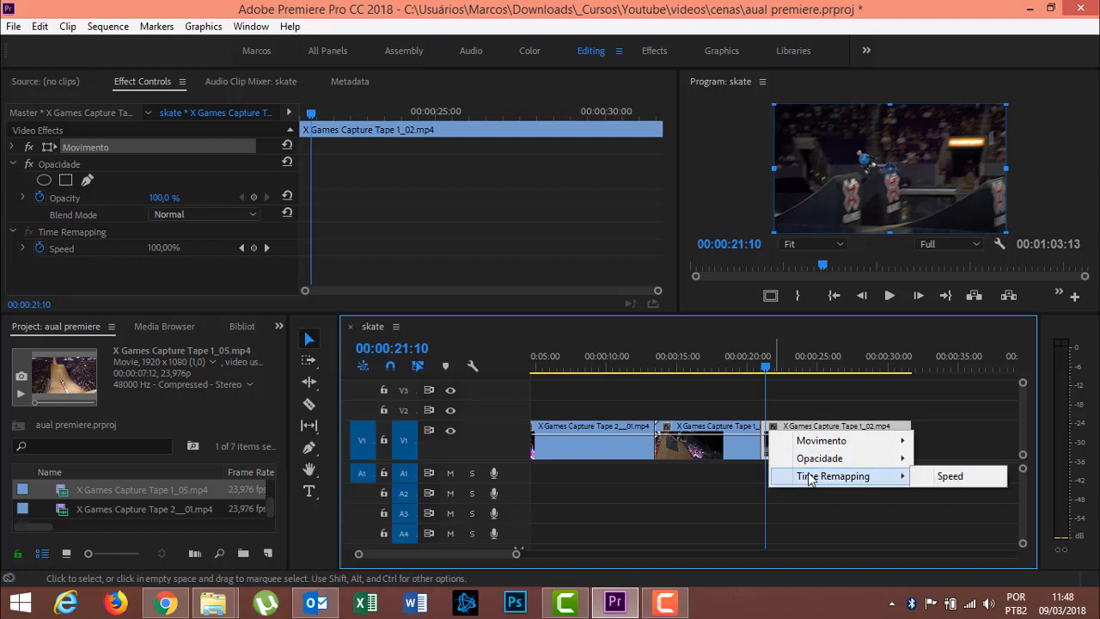
Show Time Remapping speed on the X Games Capture Tape 1_02.mp4 clip and add Speed keyframes at 00:00:21:10 and 00:00:23:06.
left_click(978, 478)
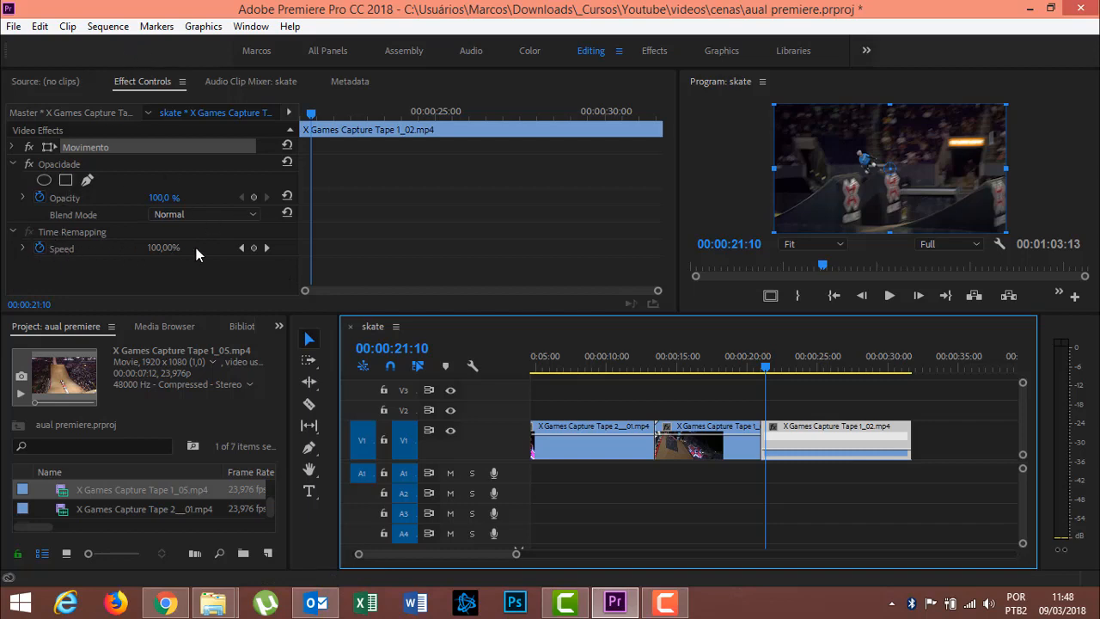
left_click(253, 247)
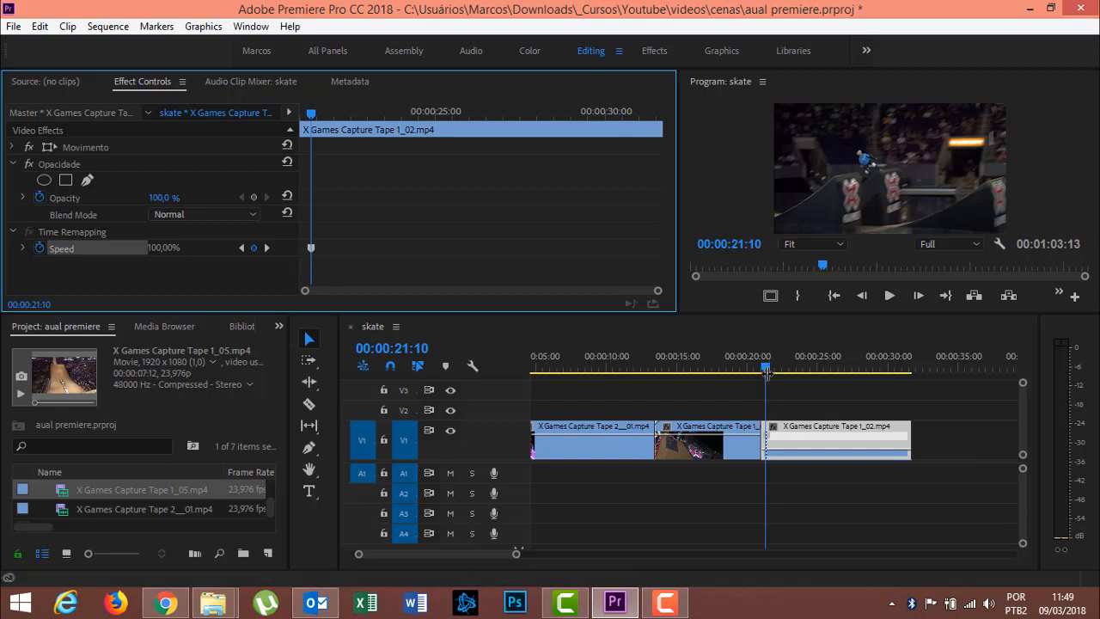
key("space")
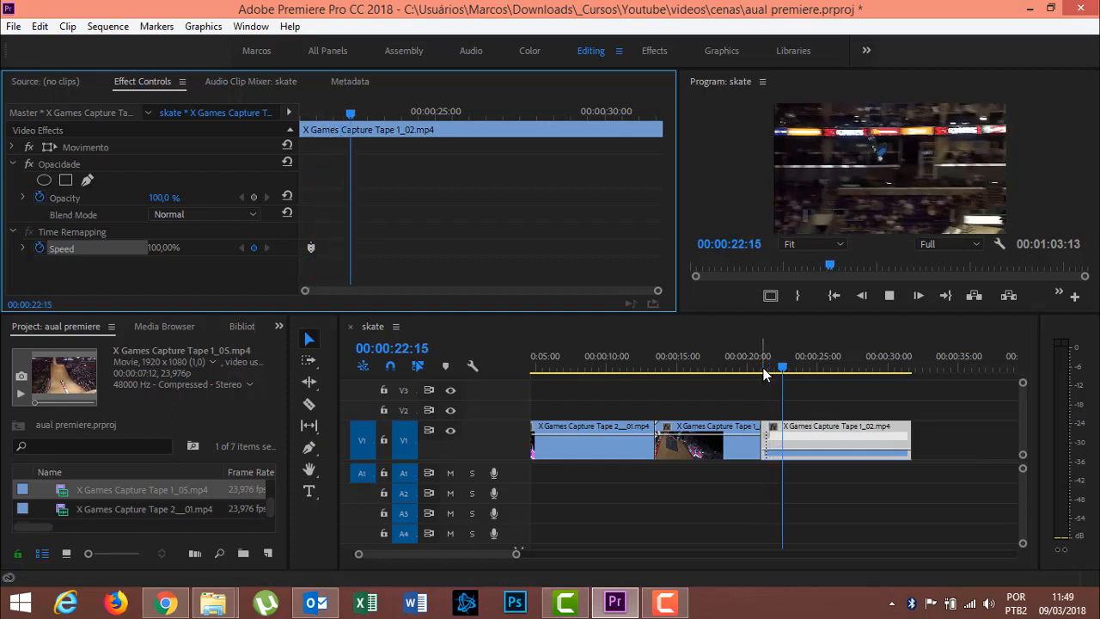
key("space")
key("Right")
key("Right")
key("Right")
key("Right")
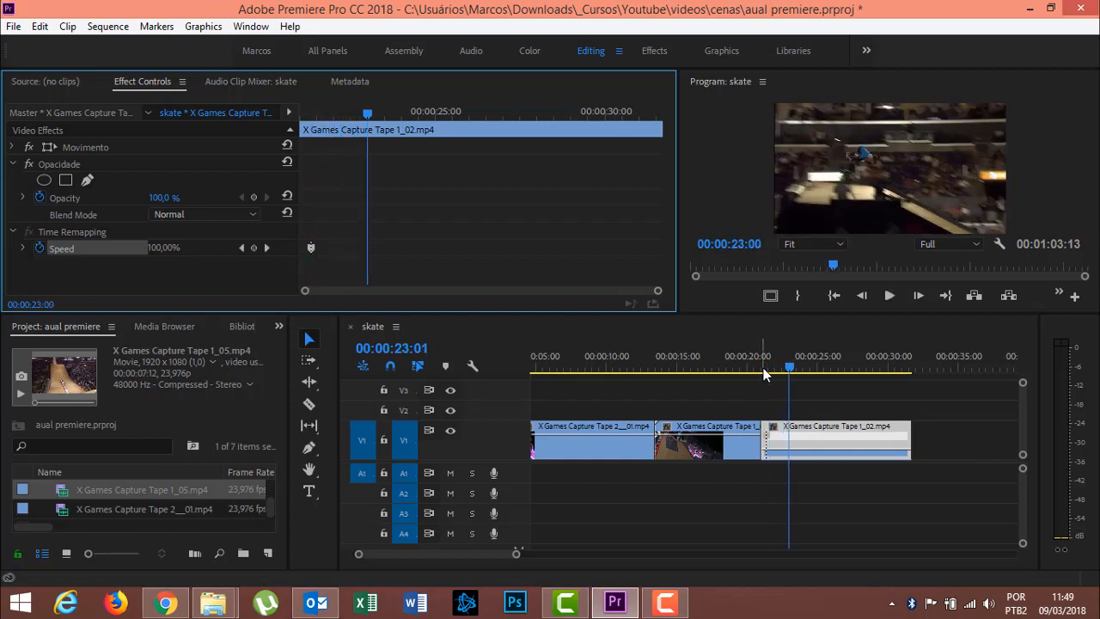
key("Right")
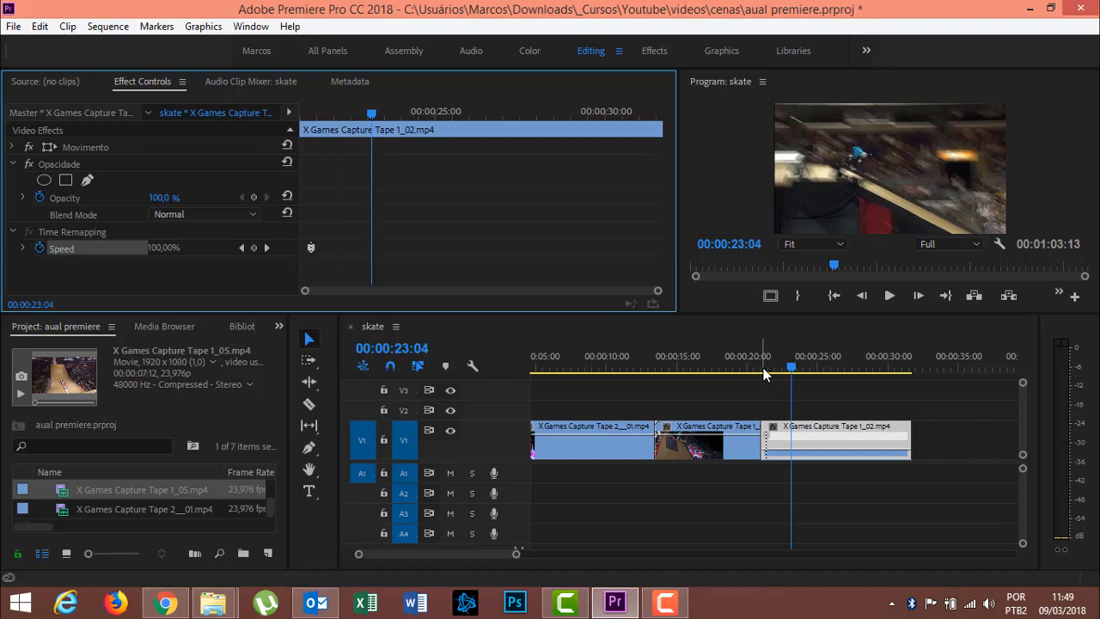
key("Right")
key("Right")
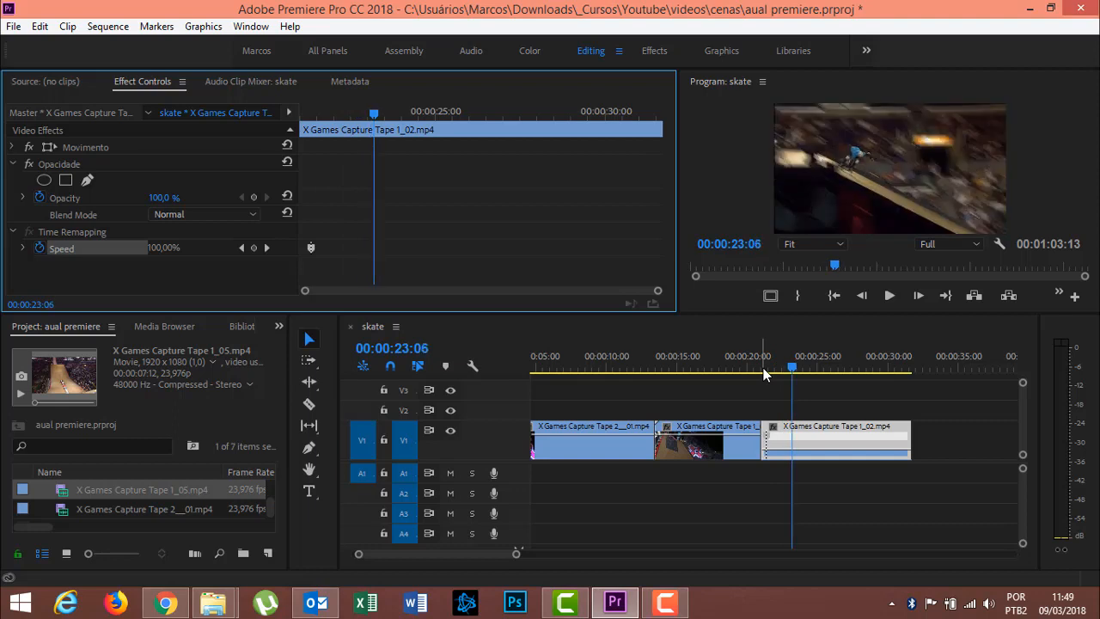
left_click(254, 249)
Lower the clip's speed between the two Speed keyframes to 32% in the expanded velocity graph.
left_click(23, 249)
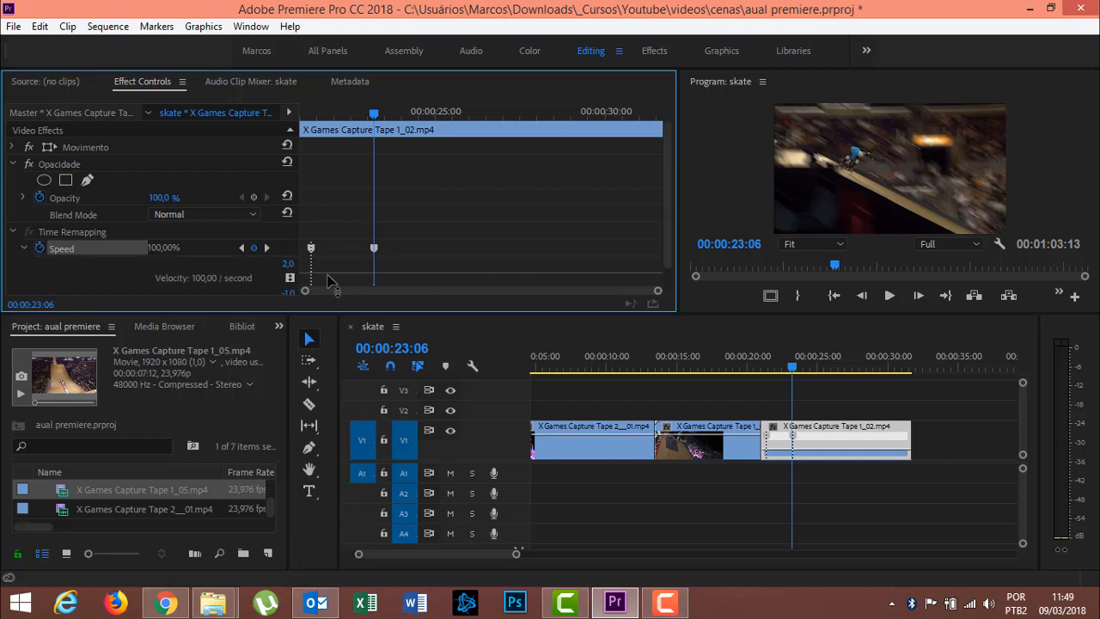
left_click_drag(518, 554, 500, 553)
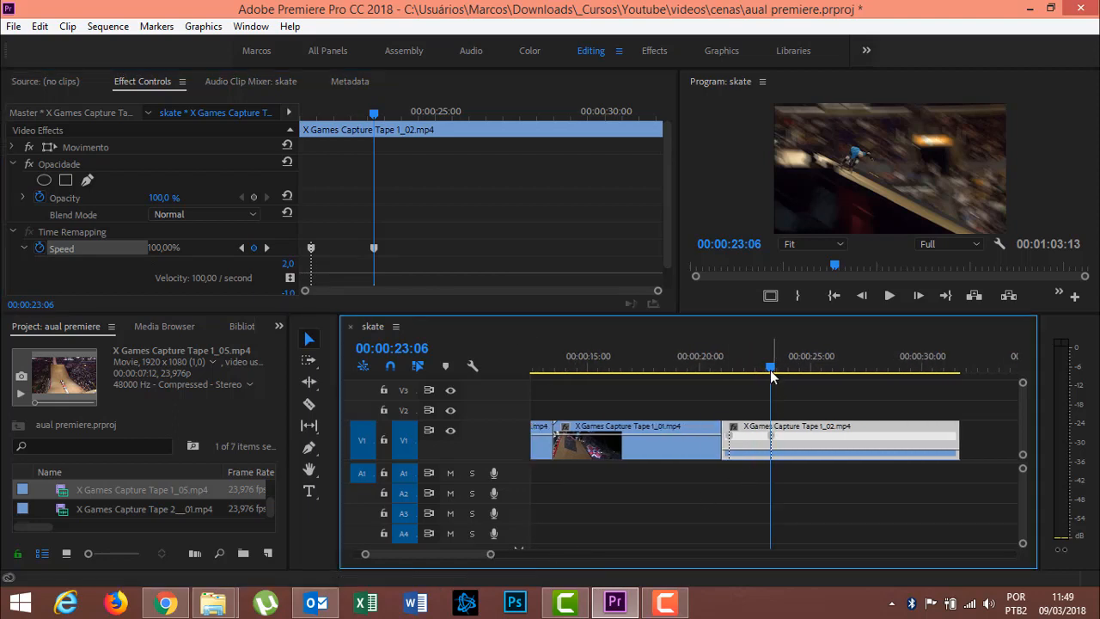
left_click_drag(771, 370, 751, 373)
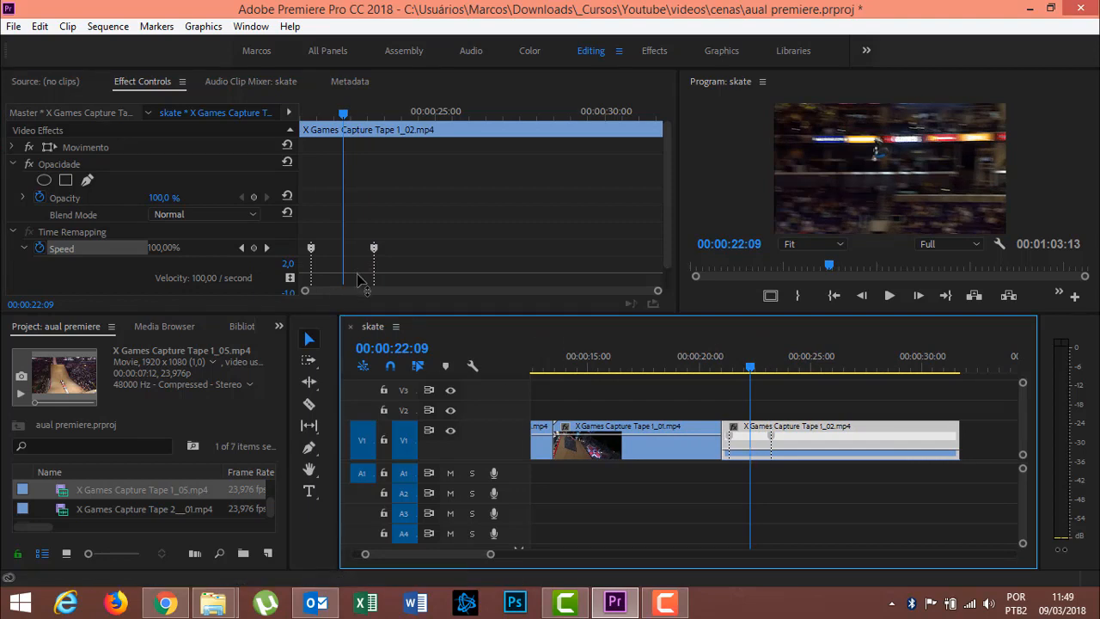
left_click_drag(355, 279, 355, 292)
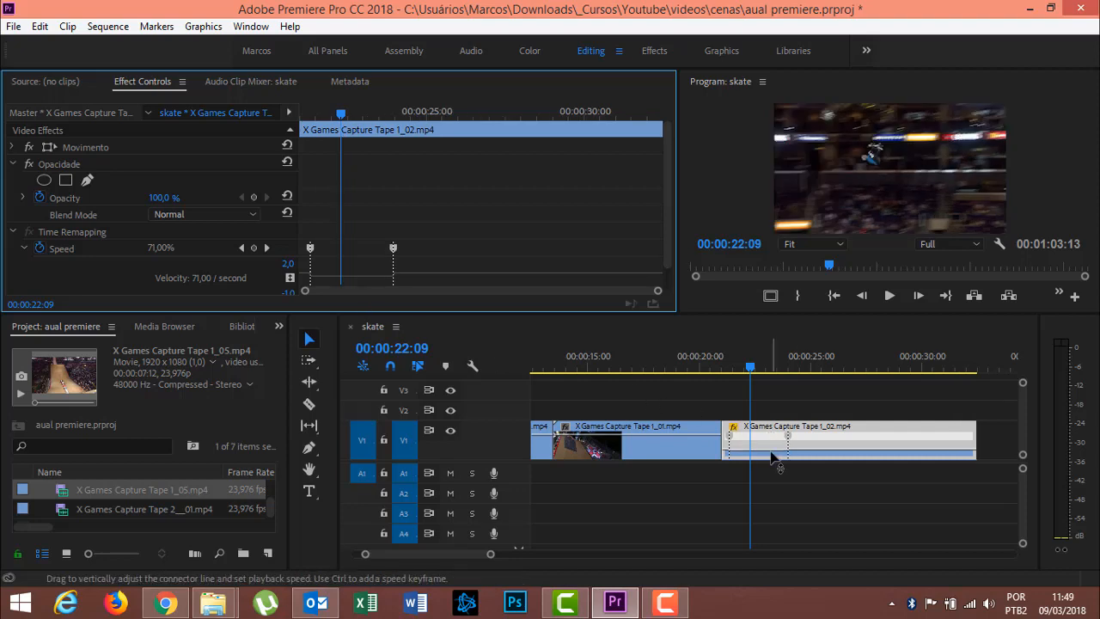
left_click_drag(774, 456, 774, 471)
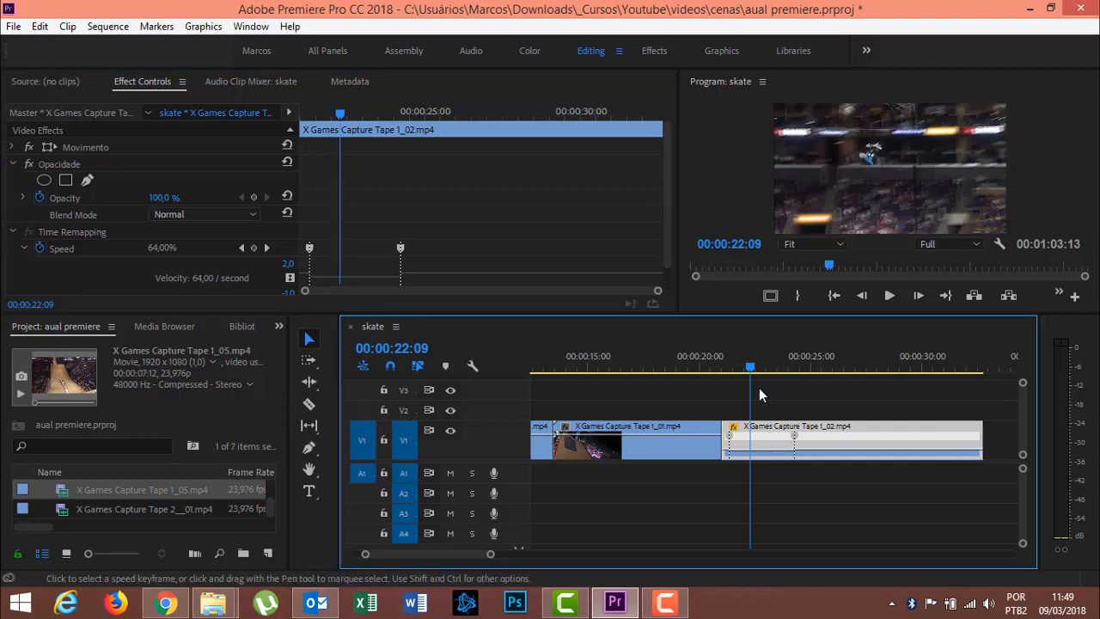
left_click_drag(668, 250, 667, 289)
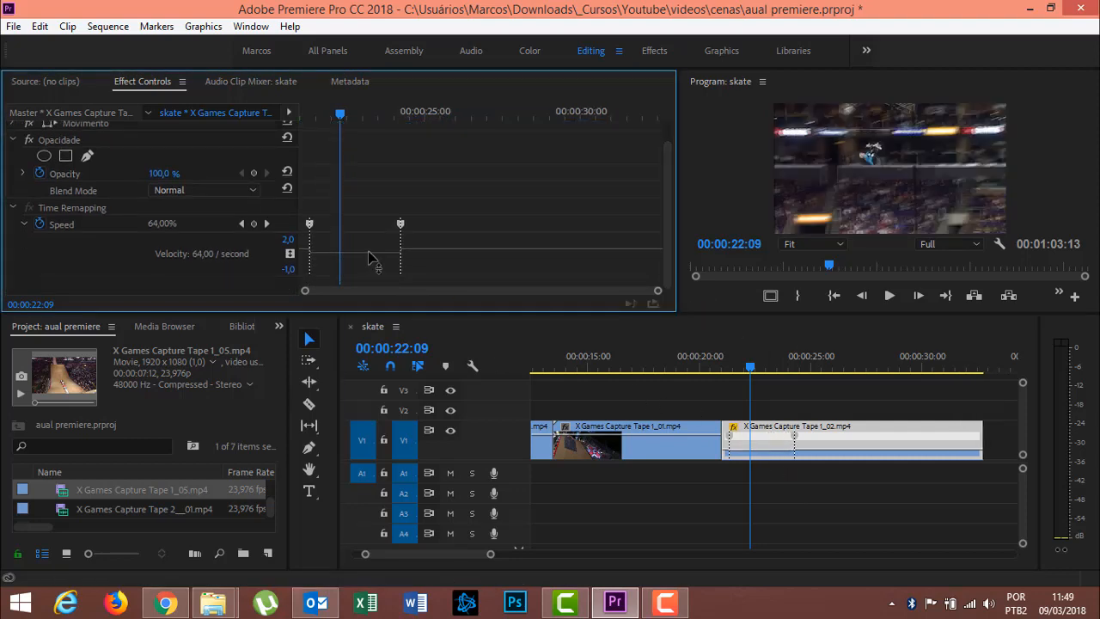
left_click_drag(367, 259, 367, 286)
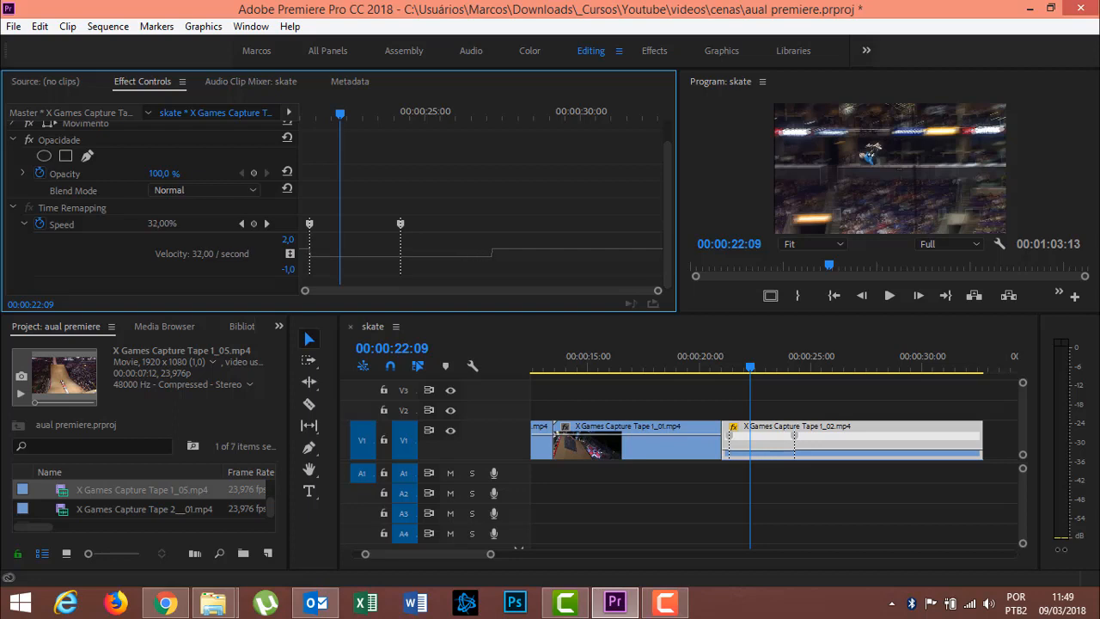
left_click_drag(367, 285, 370, 279)
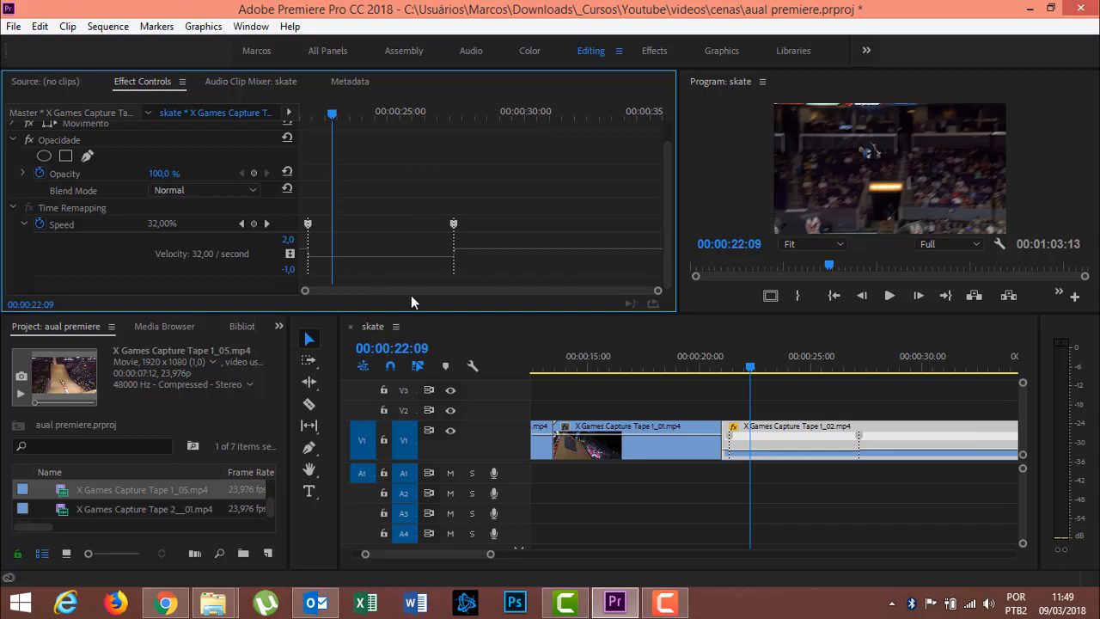
Play back the slowed section from about 00:00:20:10, just before the first speed keyframe, to past the second one.
left_click(736, 374)
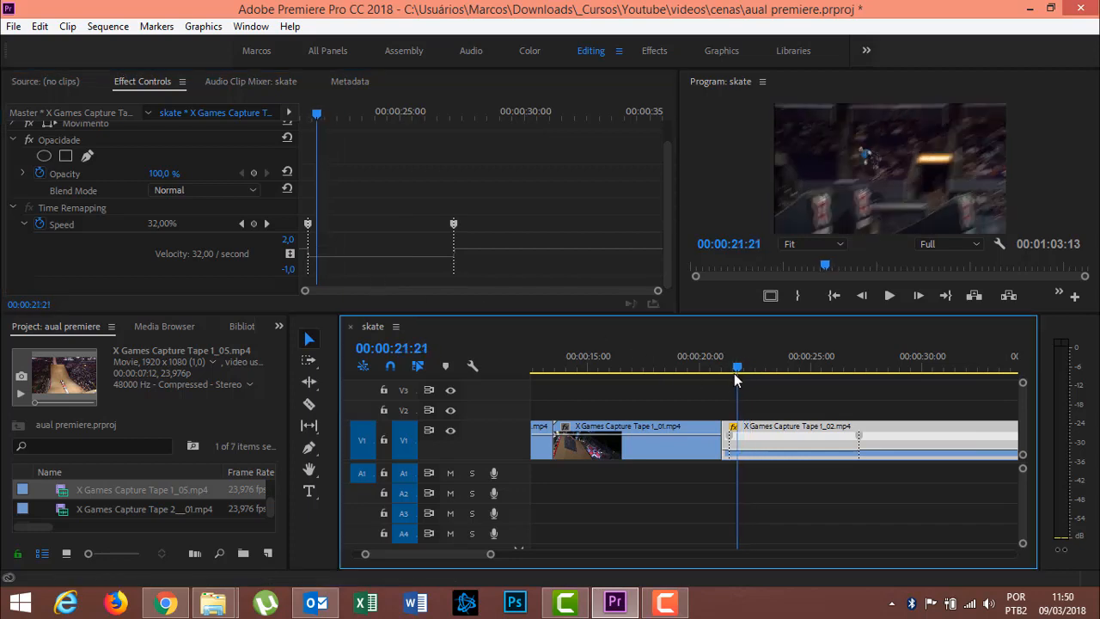
left_click_drag(736, 378, 705, 383)
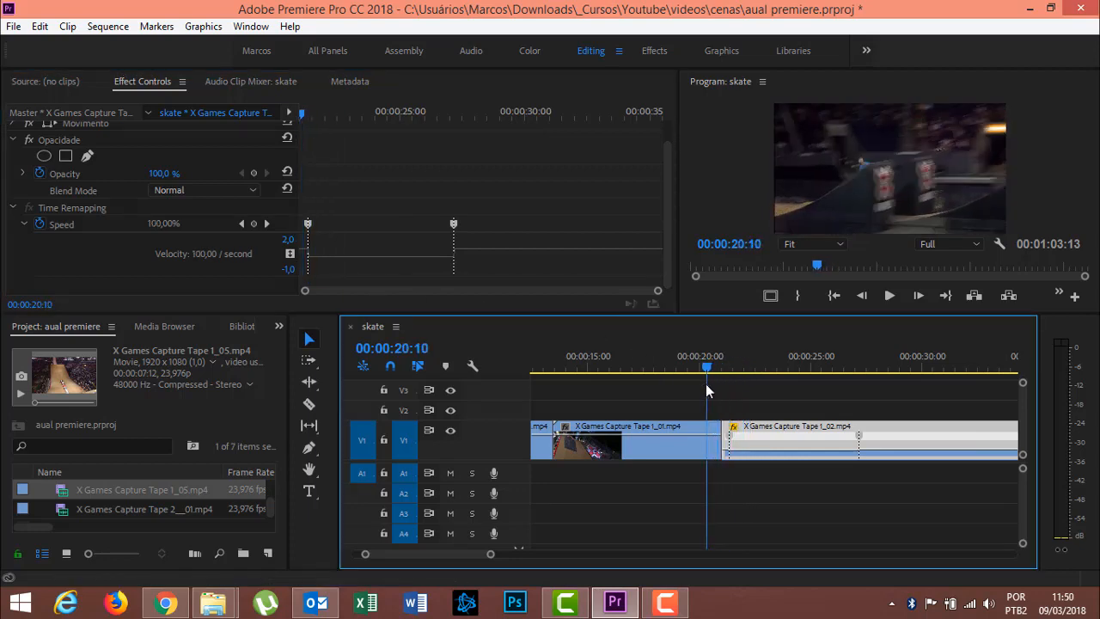
left_click(887, 296)
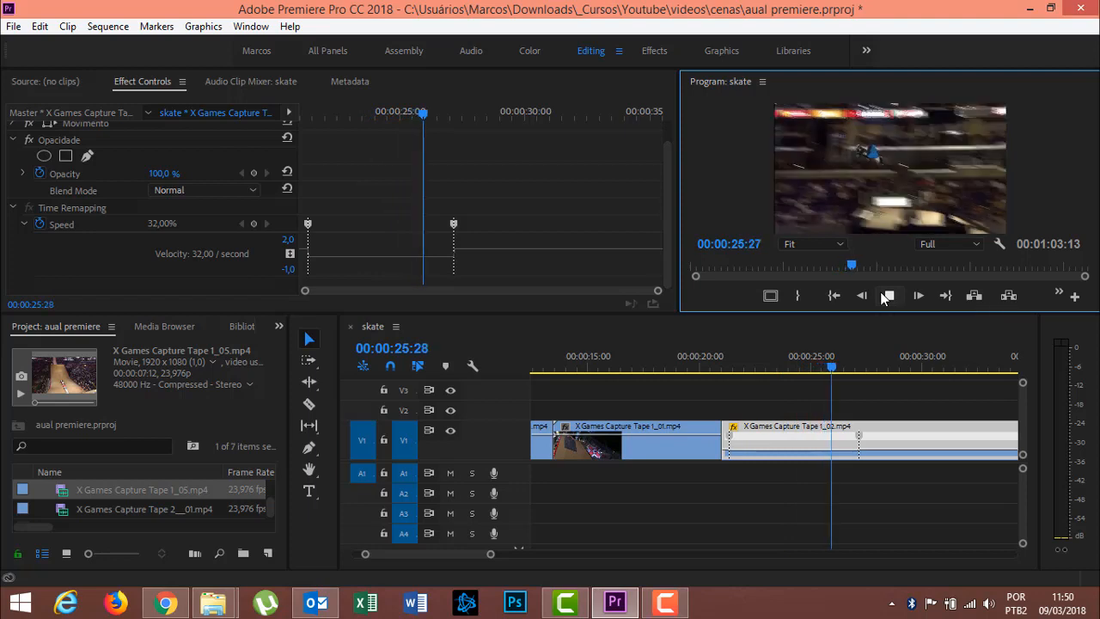
left_click(883, 294)
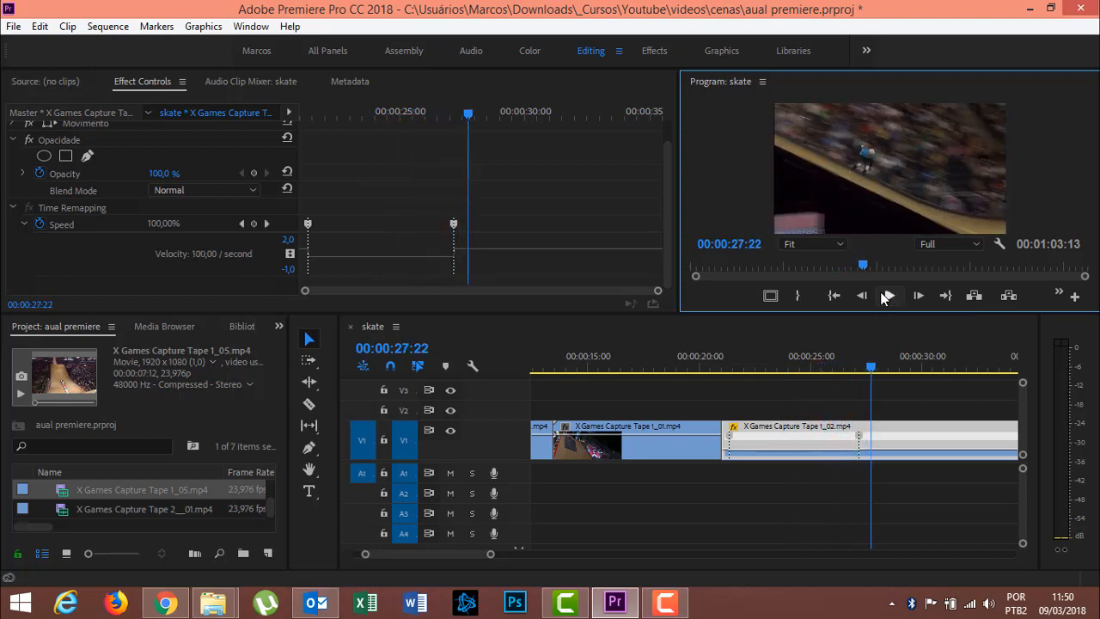
Split both Speed keyframes into short ramps so the clip eases into and out of slow motion.
left_click_drag(874, 354, 802, 370)
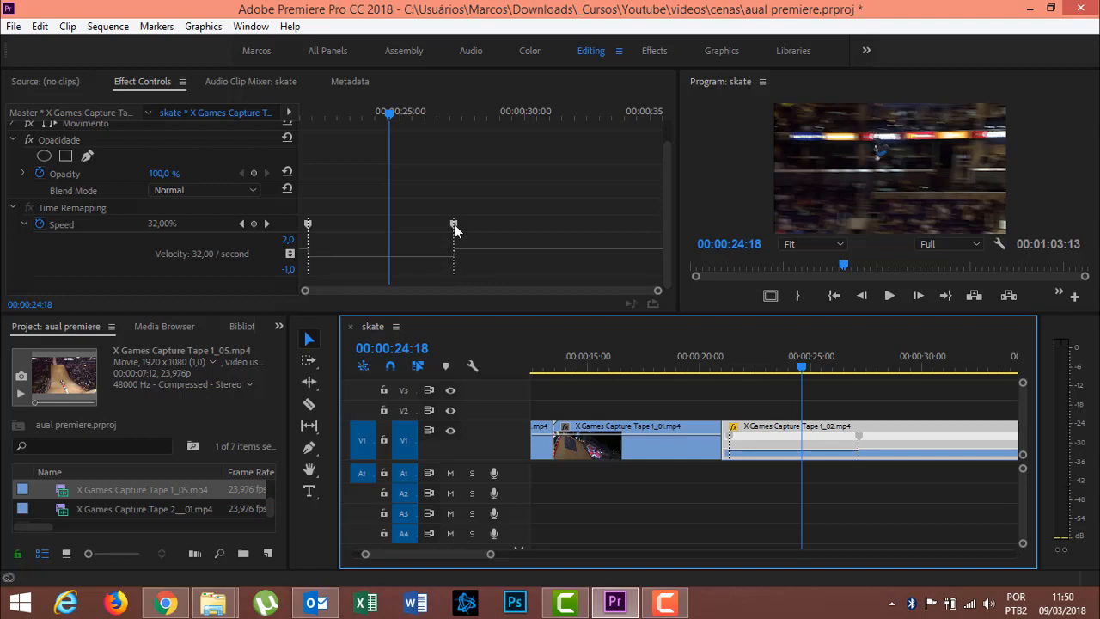
left_click_drag(454, 228, 464, 236)
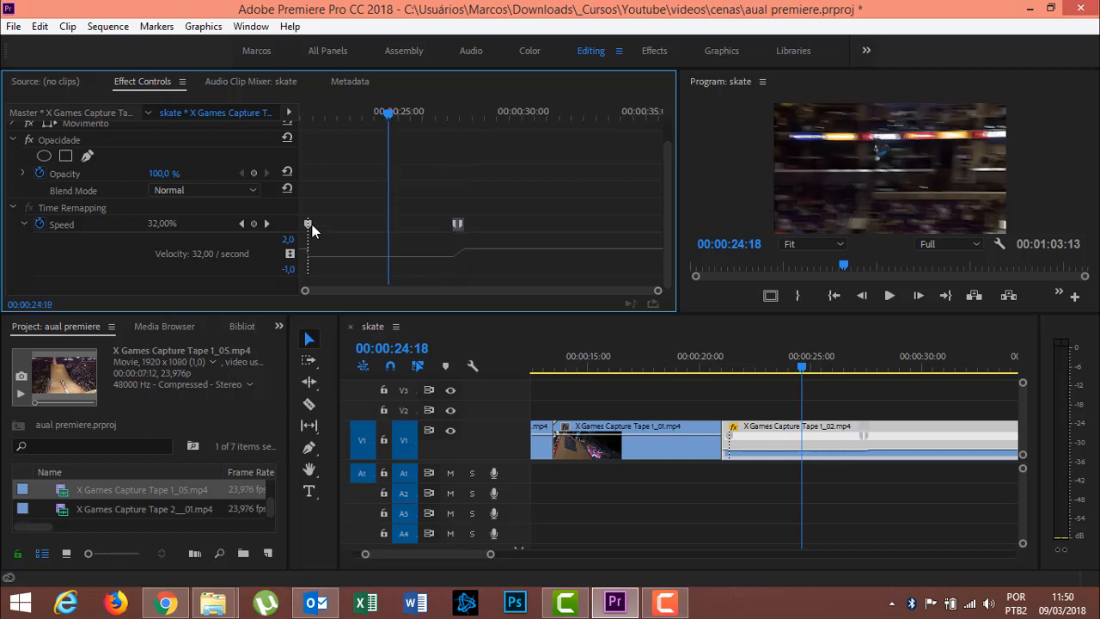
left_click_drag(311, 228, 320, 229)
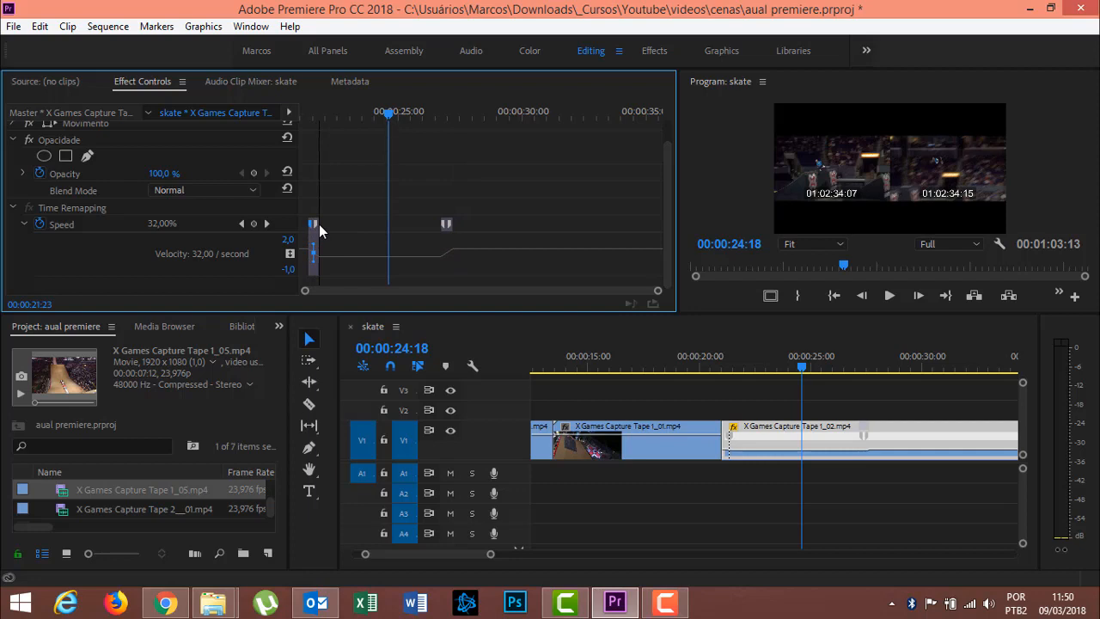
left_click_drag(320, 227, 315, 223)
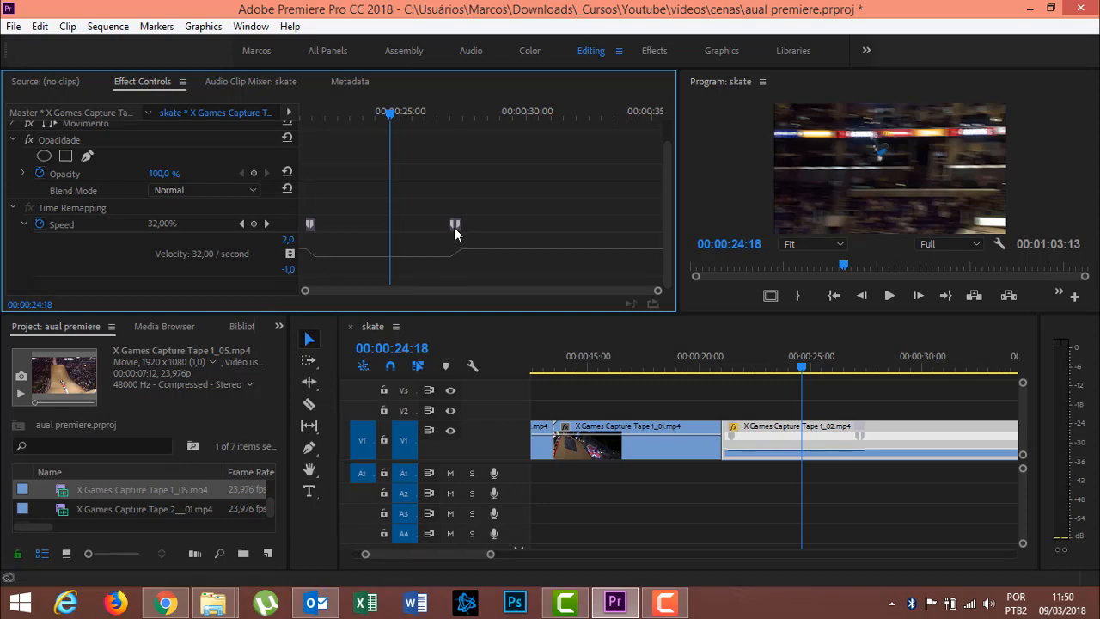
left_click_drag(452, 230, 459, 222)
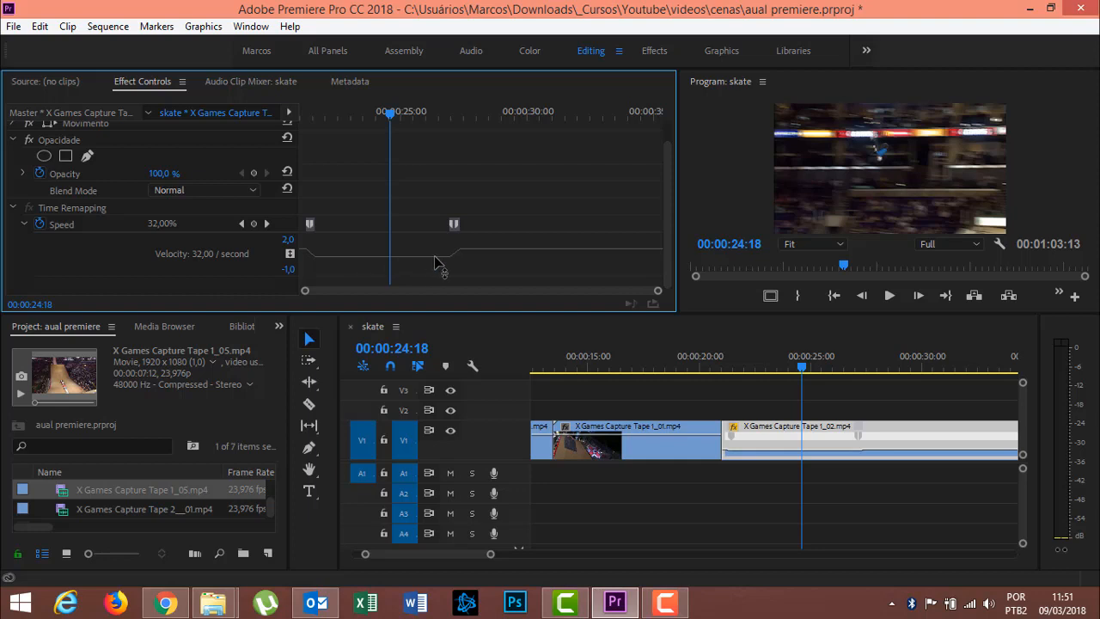
Play back the clip's speed ramps from before the first keyframe until past the second one.
left_click_drag(803, 369, 682, 369)
left_click(892, 297)
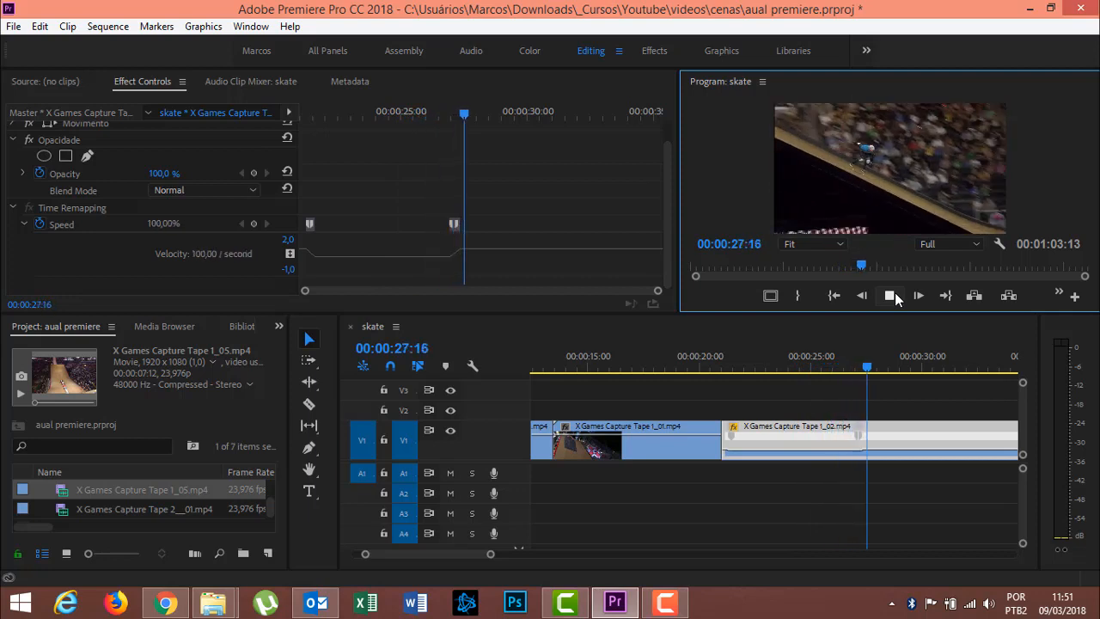
left_click(891, 295)
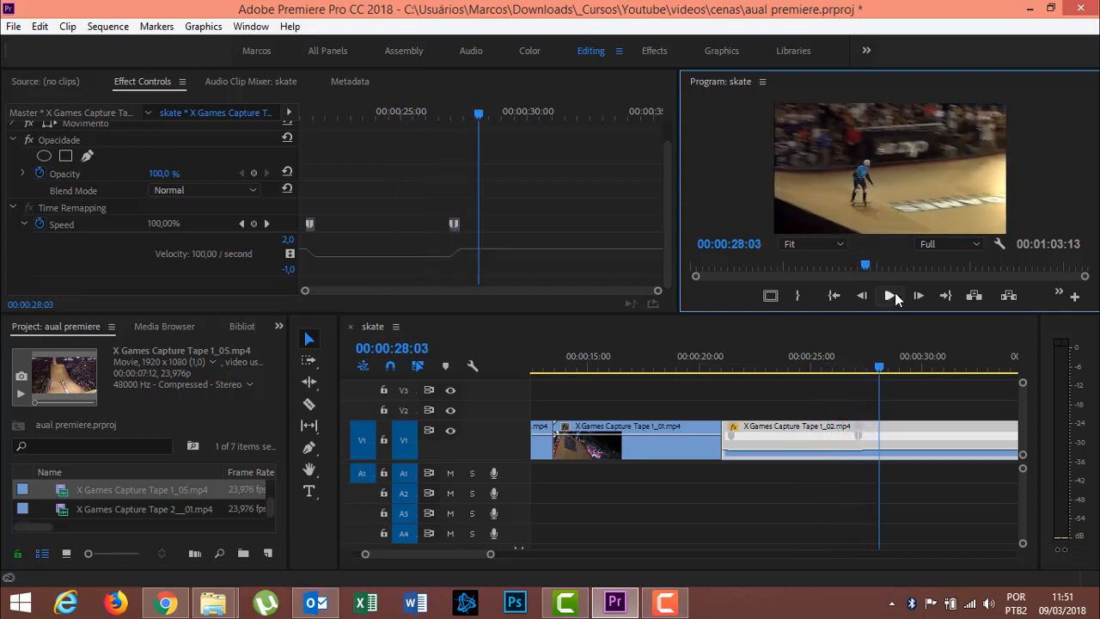
Save the project and ripple delete the empty gap on V1 after the slowed clip.
key("ctrl+s")
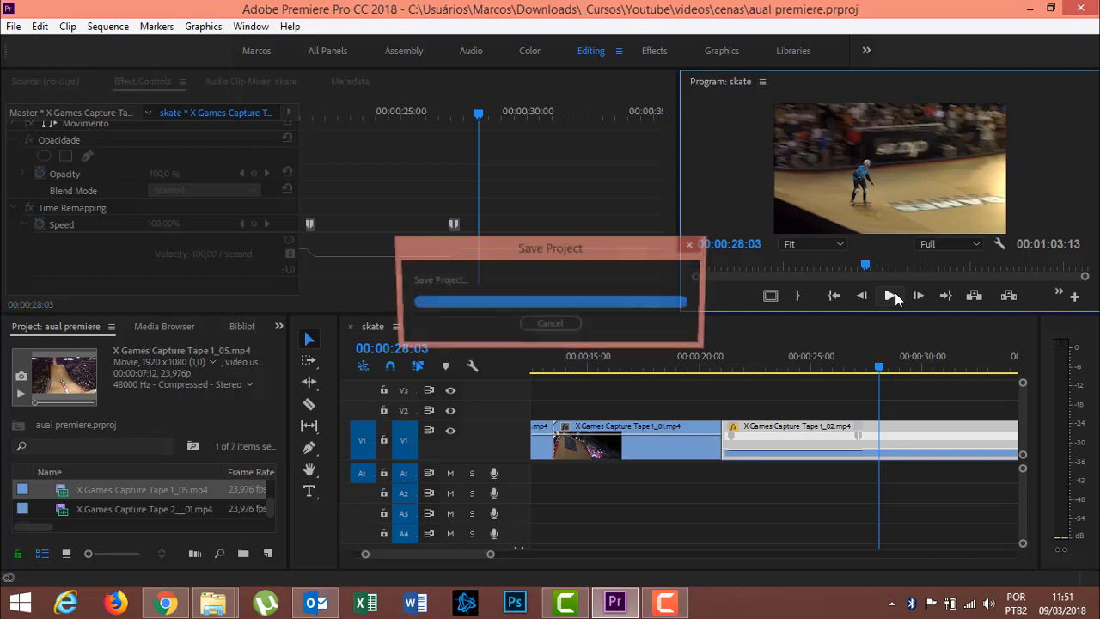
left_click_drag(490, 556, 575, 555)
left_click(840, 430)
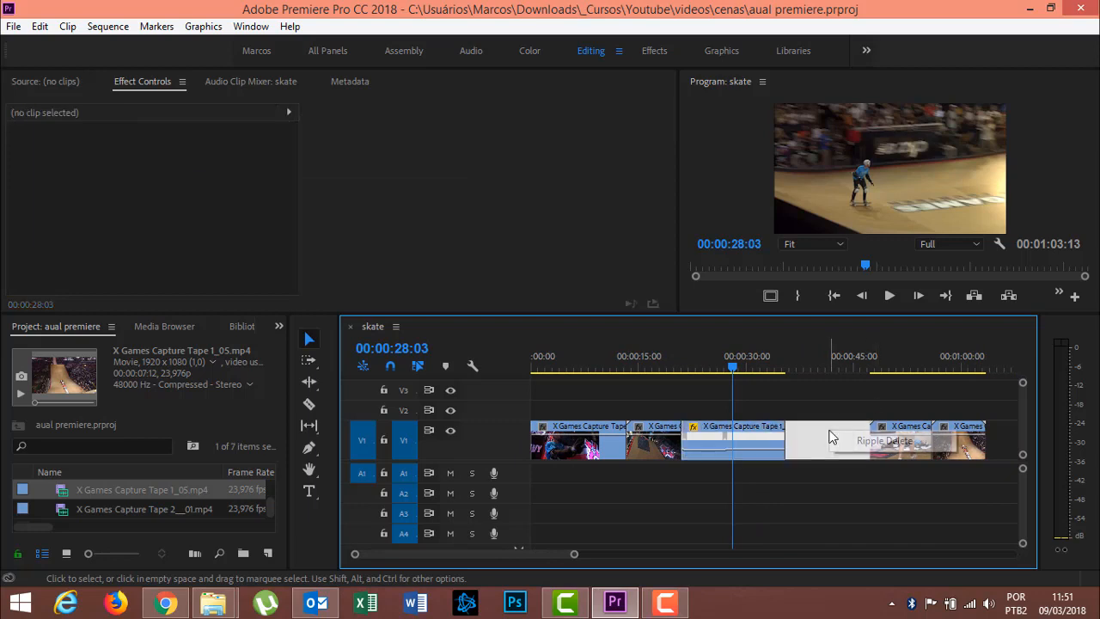
right_click(838, 432)
left_click(863, 442)
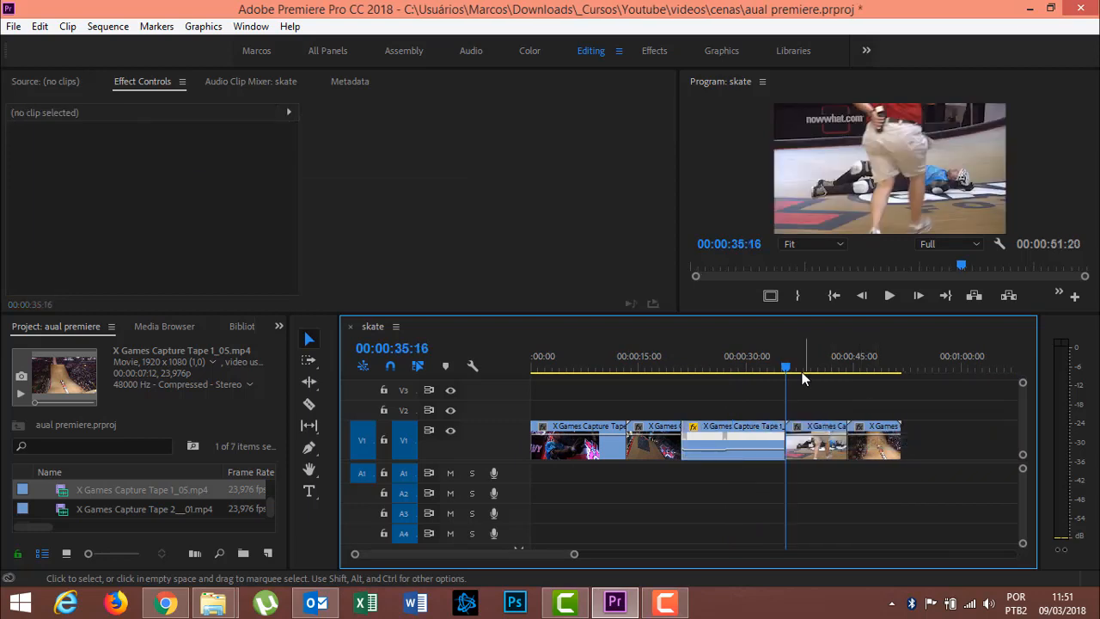
Review the sequence from its beginning and position the playhead frame by frame at 00:00:31:02.
left_click_drag(771, 369, 516, 393)
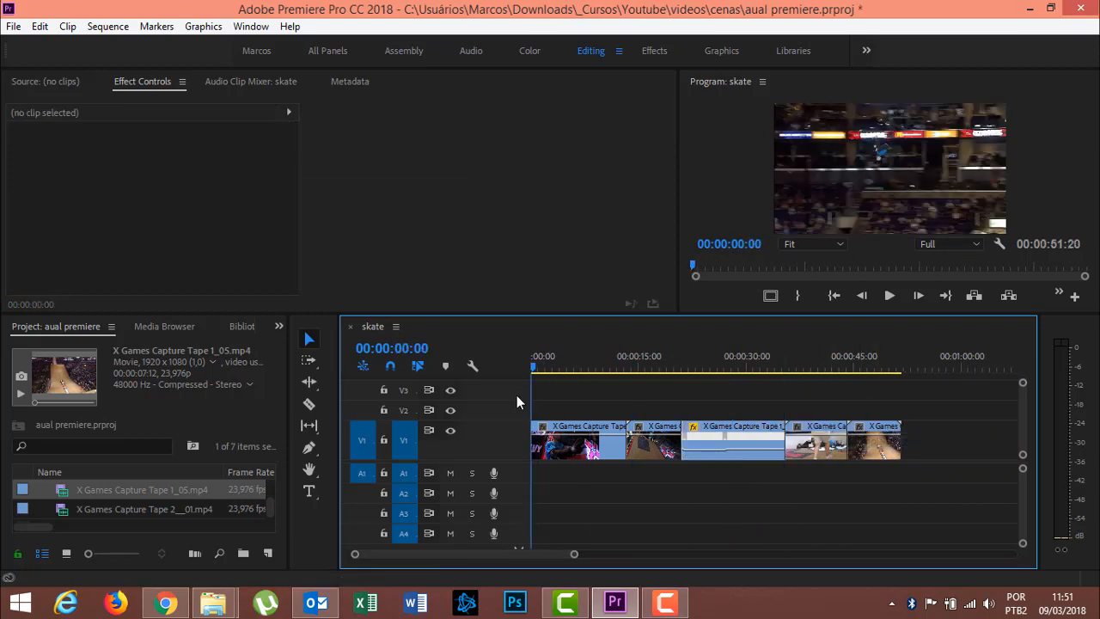
left_click(890, 297)
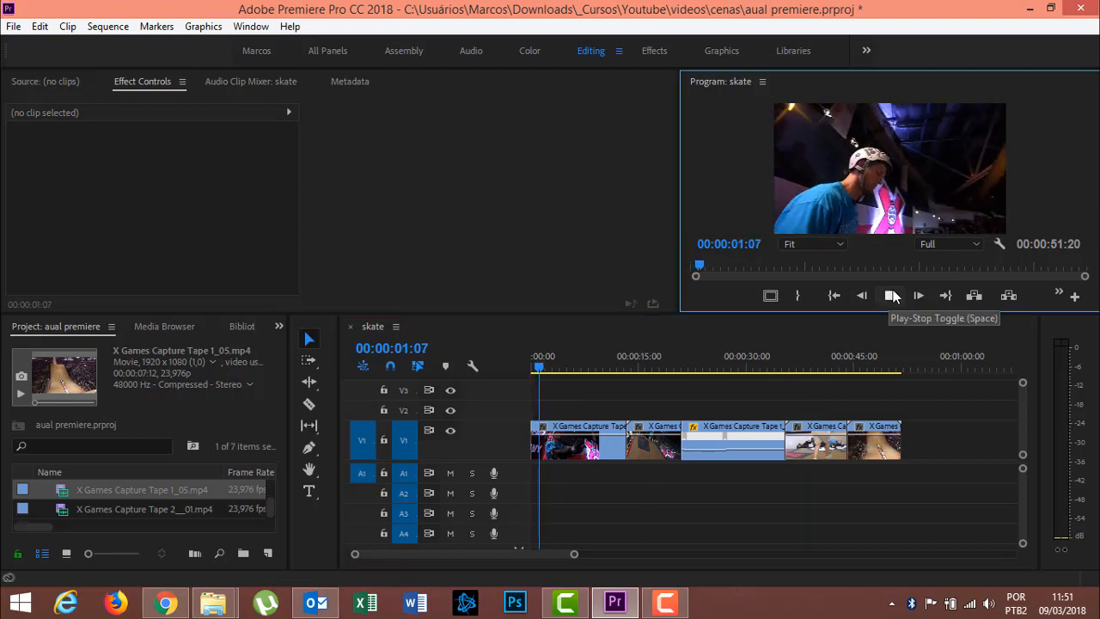
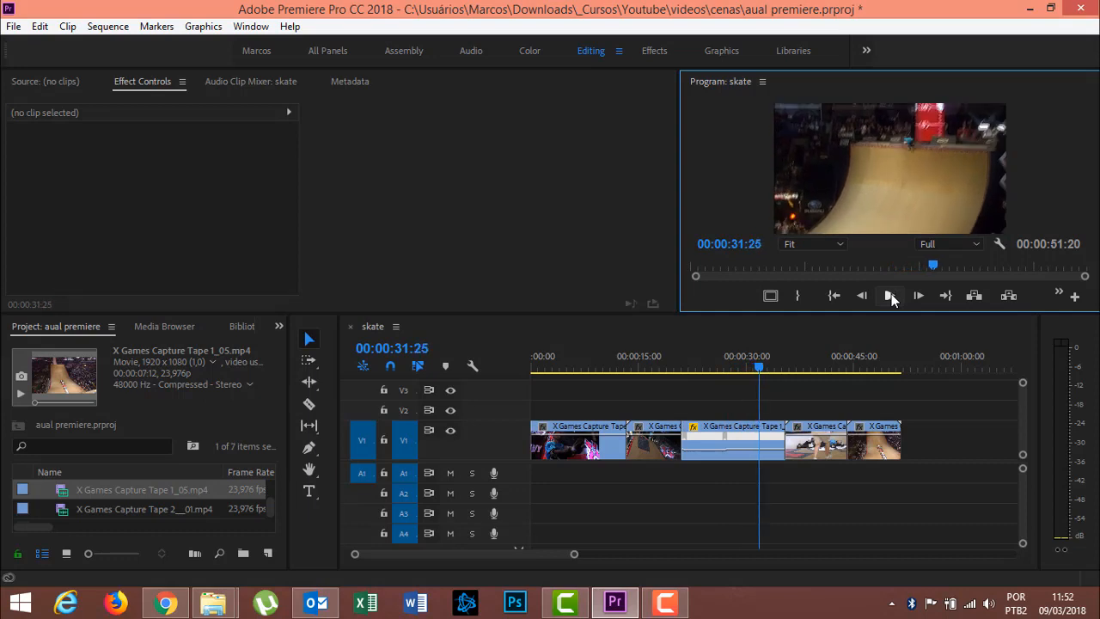
key("Left")
key("Left")
key("Left")
key("Left")
key("Left")
key("Left")
key("Left")
key("Left")
key("Left")
key("Left")
key("Left")
key("Left")
key("Left")
key("Left")
key("Left")
key("Left")
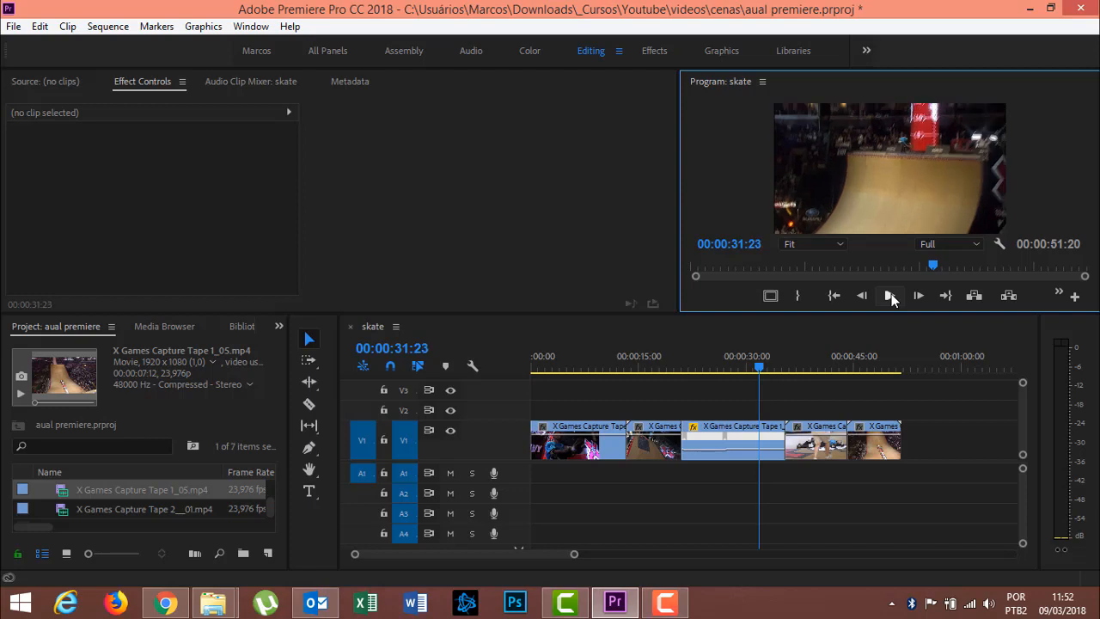
key("Left")
key("Left")
key("Left")
key("Left")
key("Left")
key("Left")
key("Left")
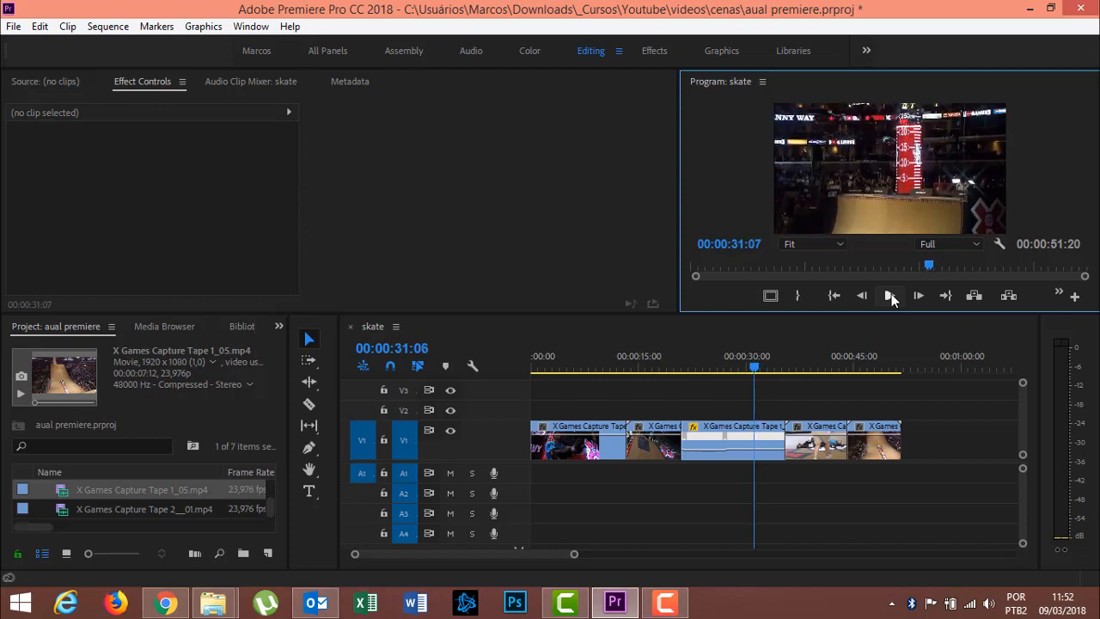
key("Left")
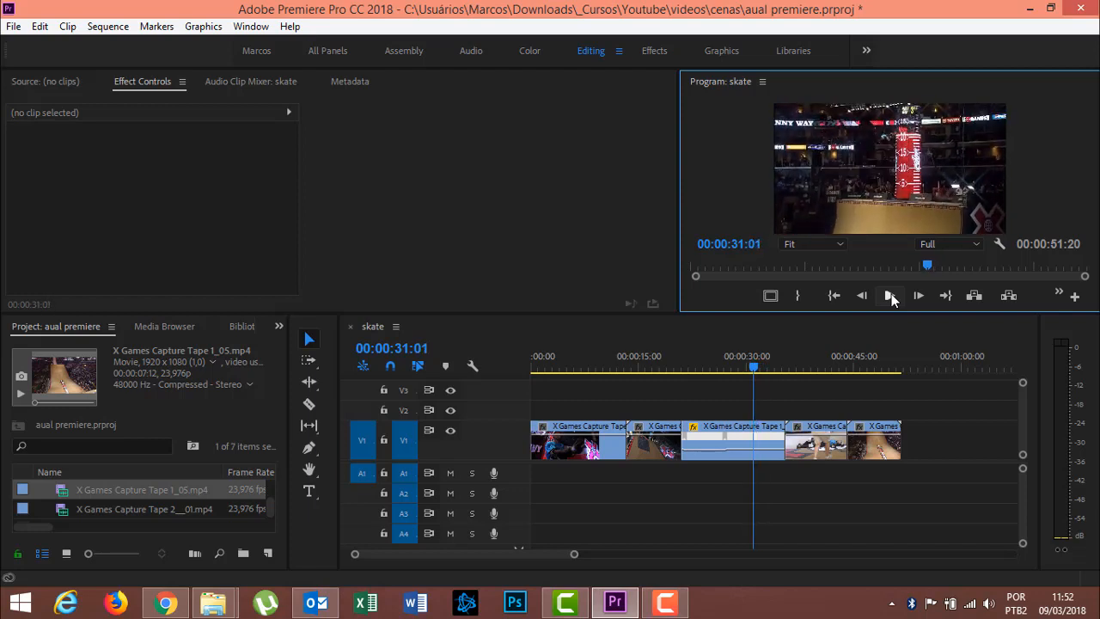
key("Right")
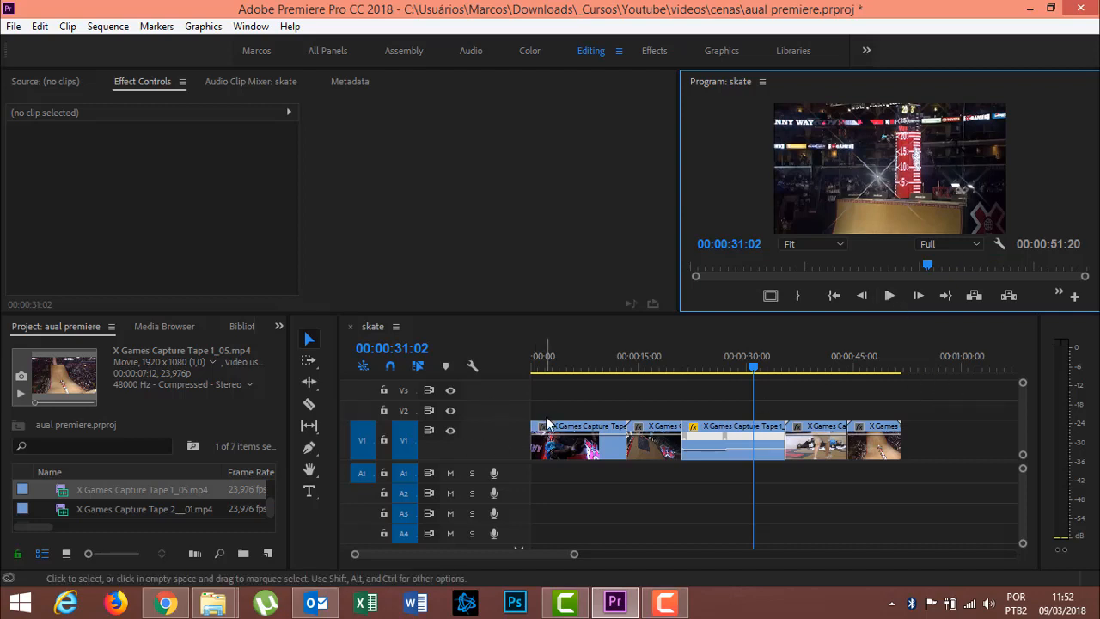
Save the project and place X Games Capture Tape 1_03.mp4 on V2 starting at 00:00:31:02.
key("ctrl+s")
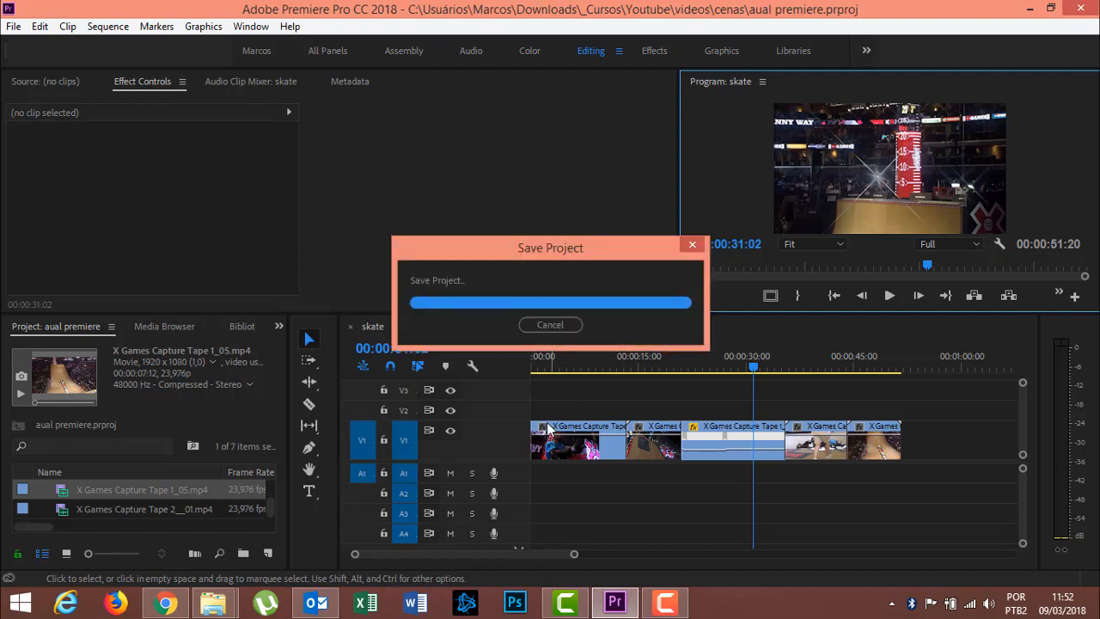
left_click_drag(265, 503, 265, 501)
left_click(183, 487)
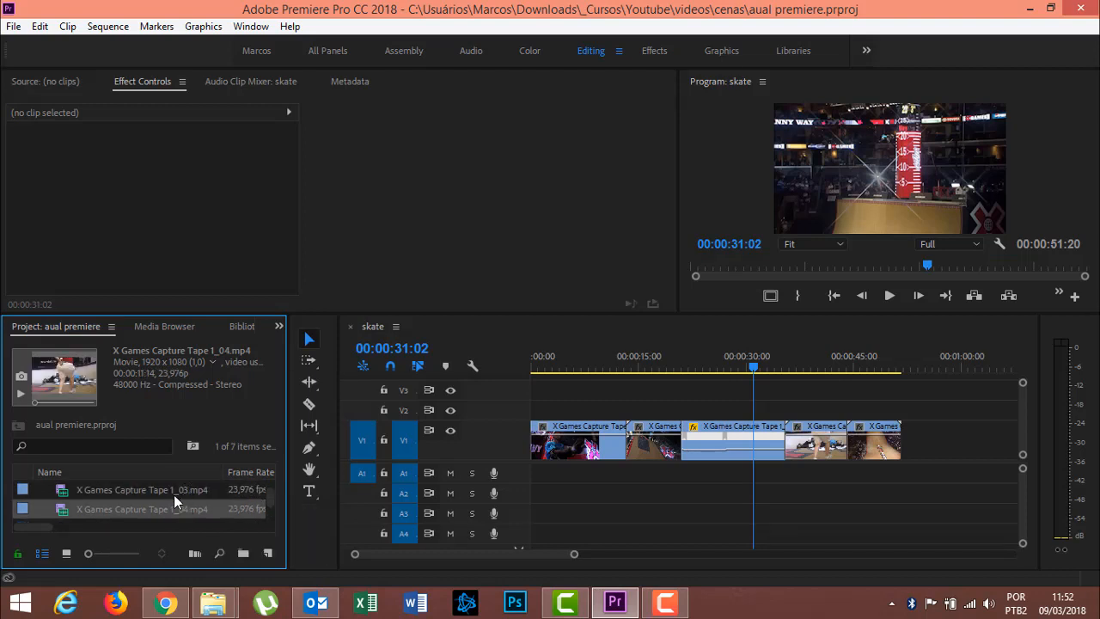
scroll(173, 494, "up", 1)
left_click(173, 487)
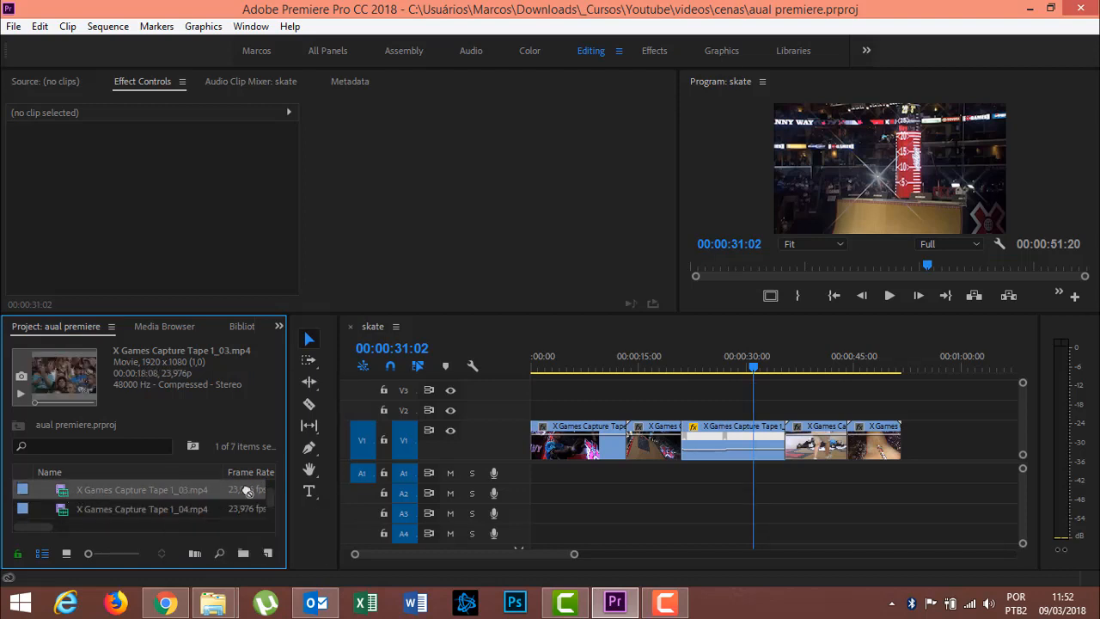
left_click_drag(248, 491, 769, 417)
Unlink the crowd clip's audio from its video and delete the audio from A2.
right_click(784, 411)
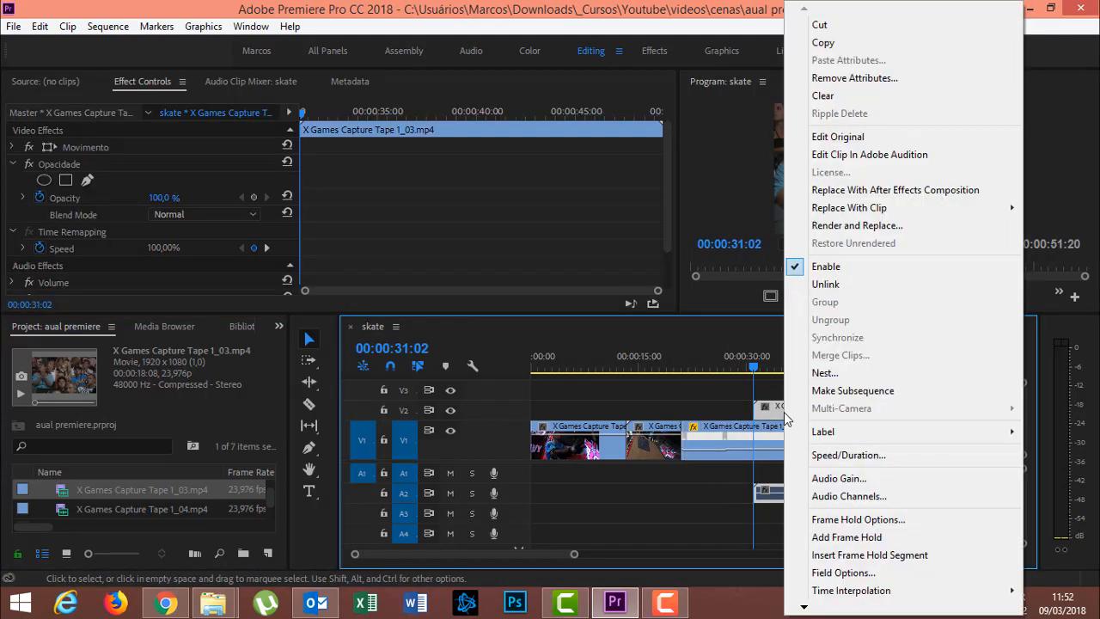
left_click(825, 284)
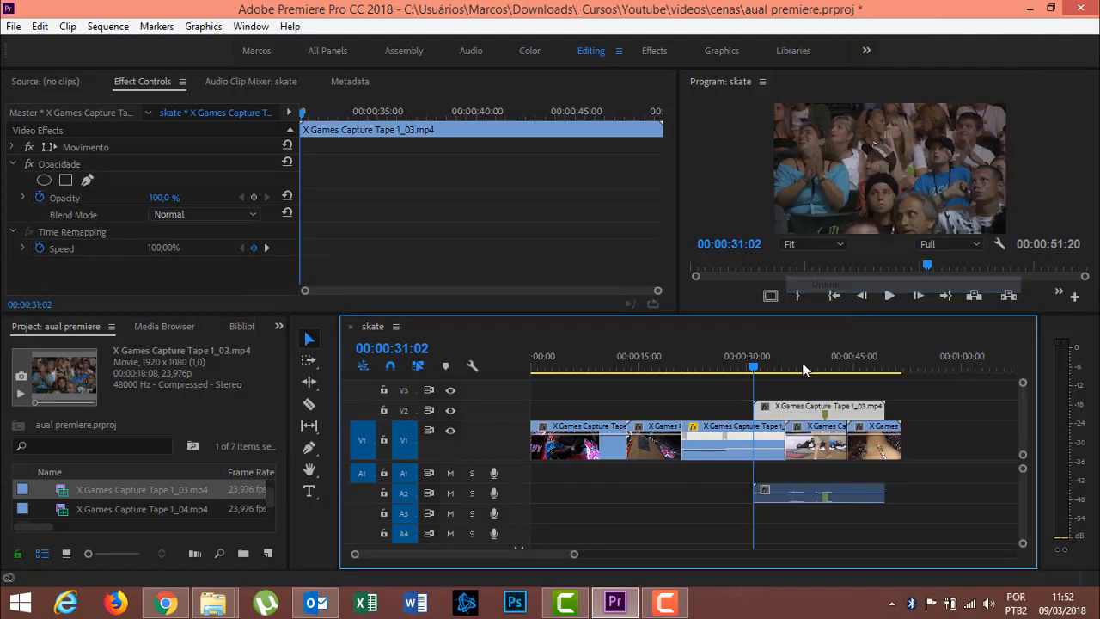
left_click(883, 469)
left_click(866, 497)
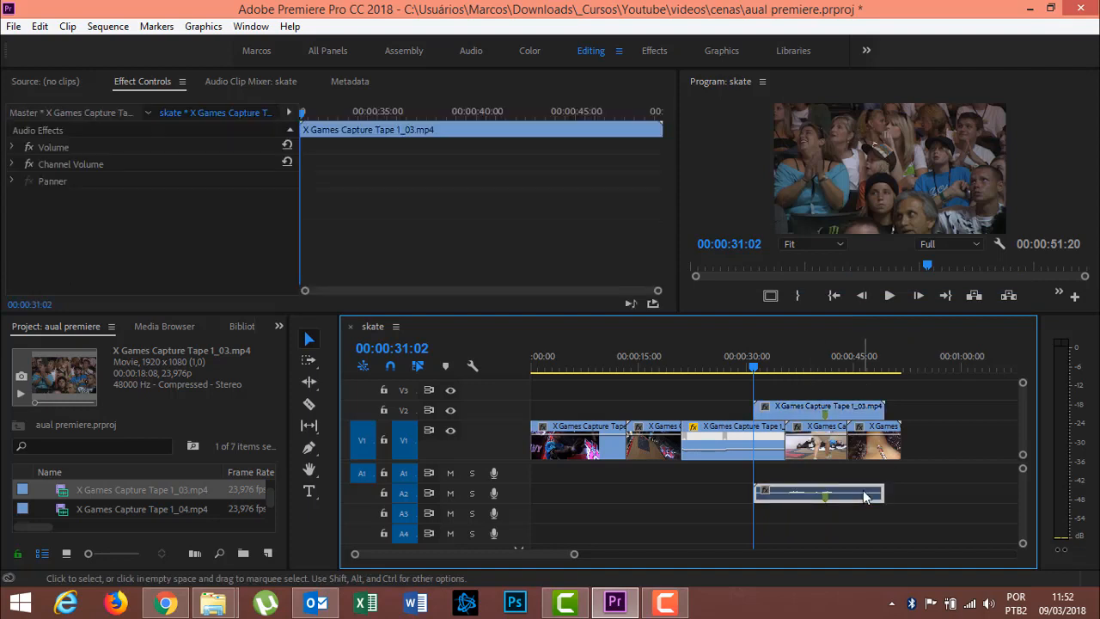
key("Delete")
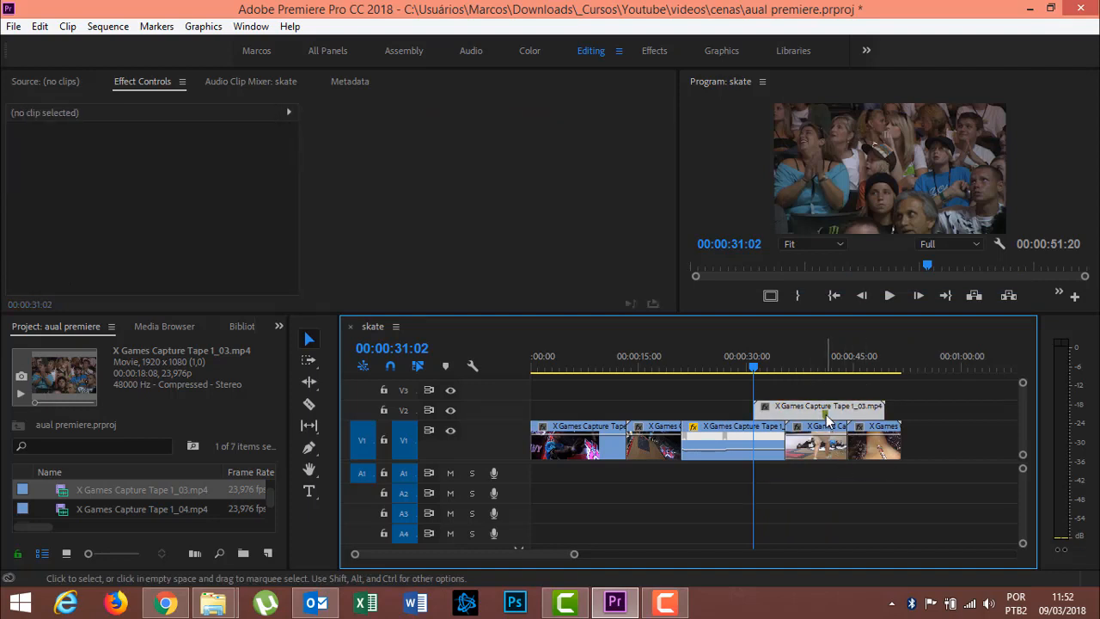
Trim the start of the crowd clip on V2 to 00:00:40:15.
left_click(827, 417)
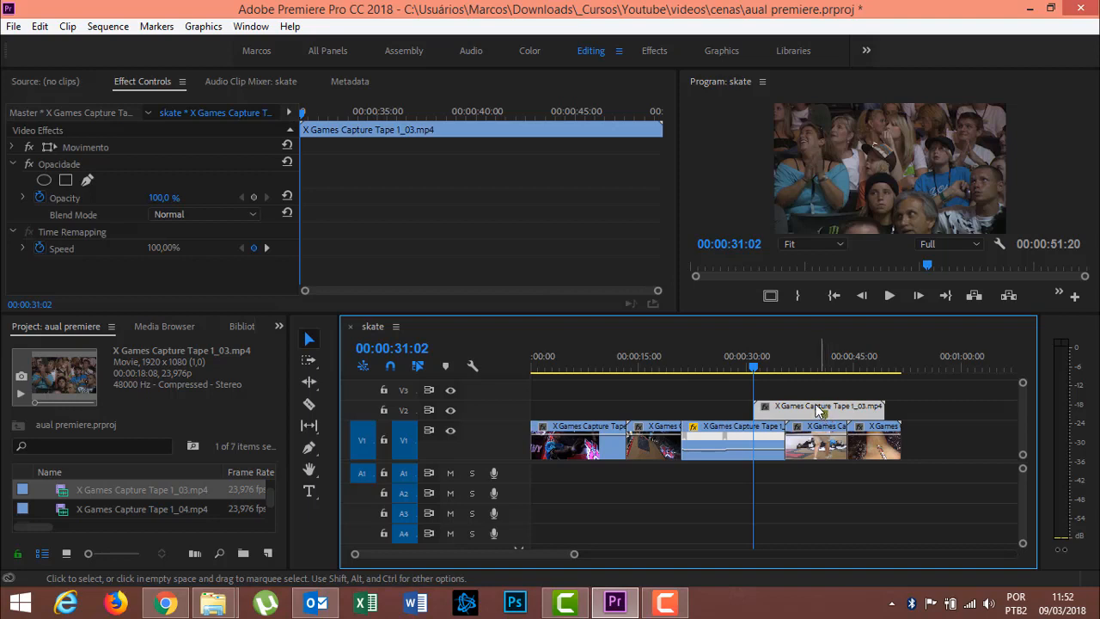
left_click_drag(755, 368, 821, 373)
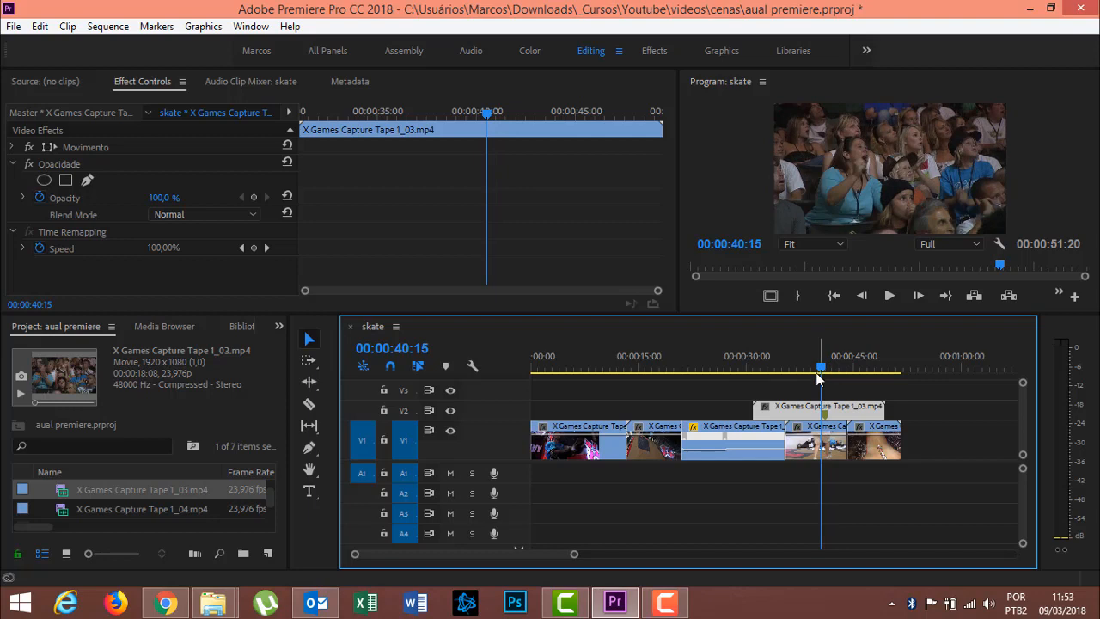
left_click_drag(760, 408, 823, 409)
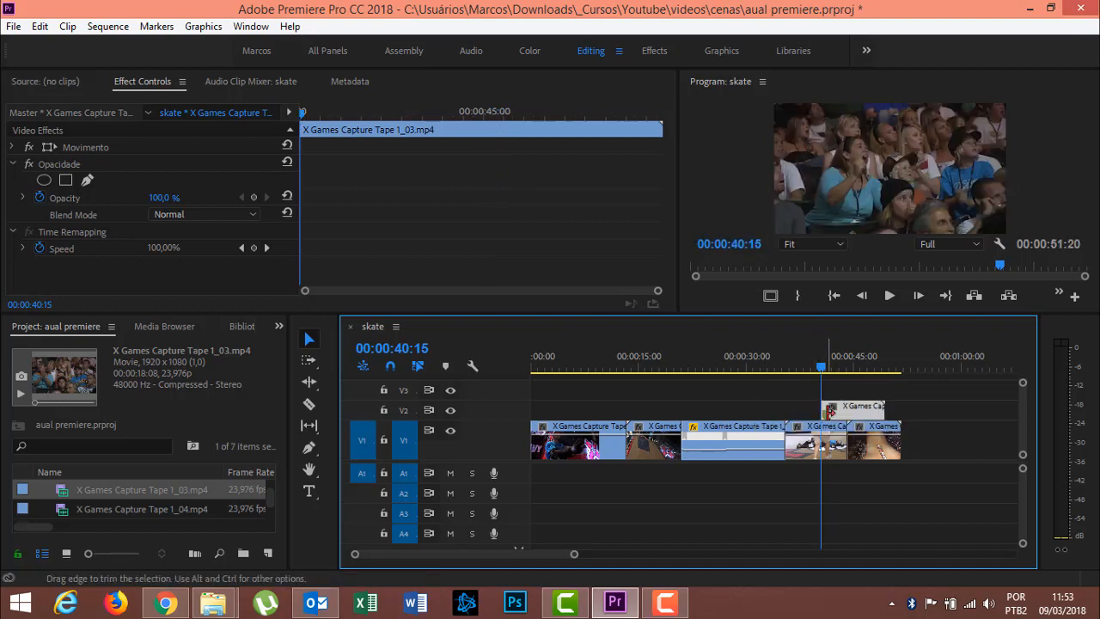
Move the crowd clip on V2 to start at 00:00:31:03 and trim its end to match the slowed V1 clip's end.
left_click_drag(822, 370, 764, 376)
key("Right")
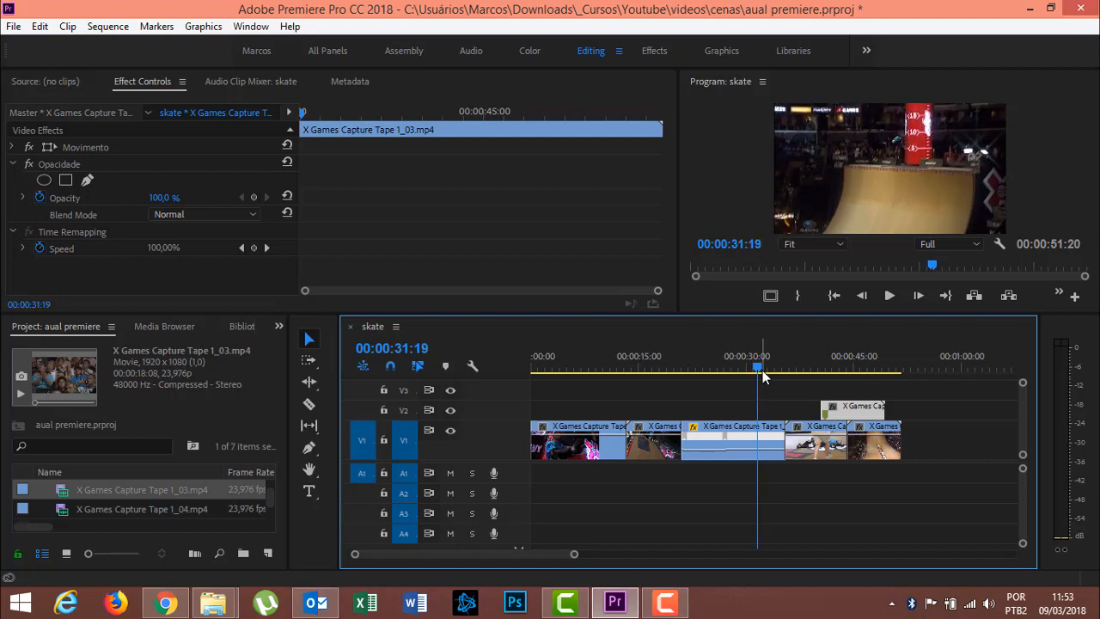
key("Left")
key("Left")
key("Left")
key("Left")
key("Left")
key("Left")
key("Left")
key("Left")
key("Left")
key("Left")
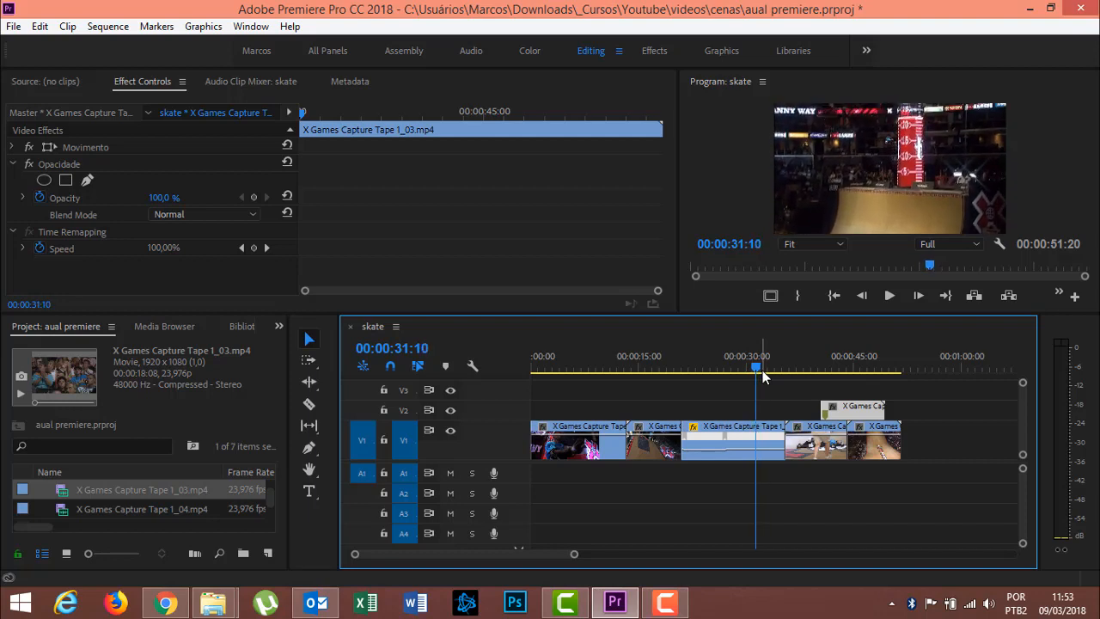
key("Left")
key("Left")
key("Left")
key("Left")
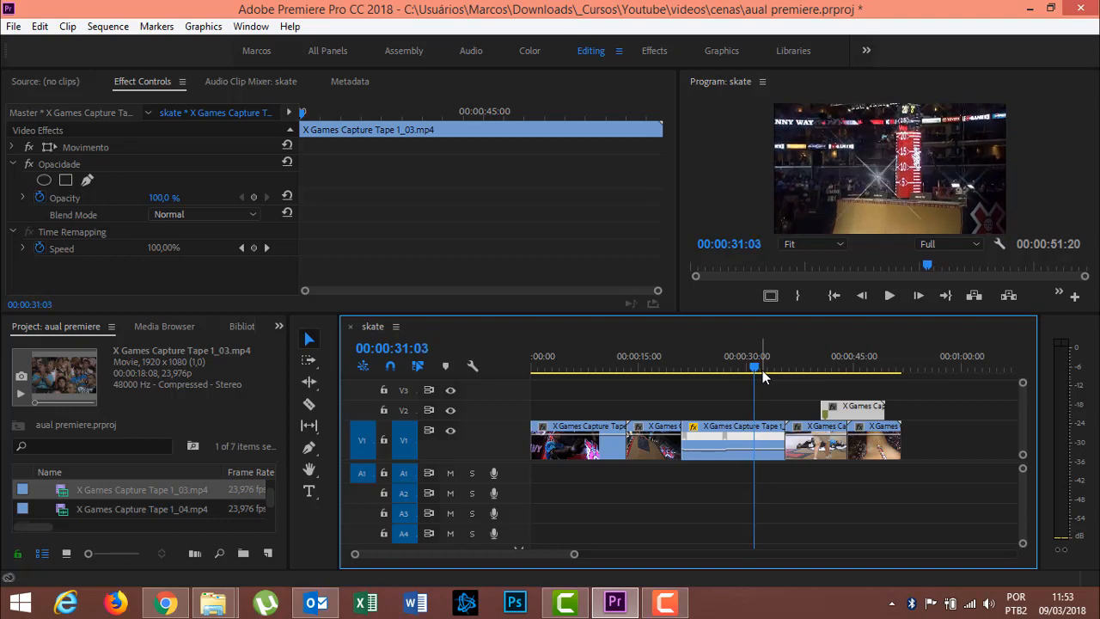
left_click_drag(864, 411, 784, 406)
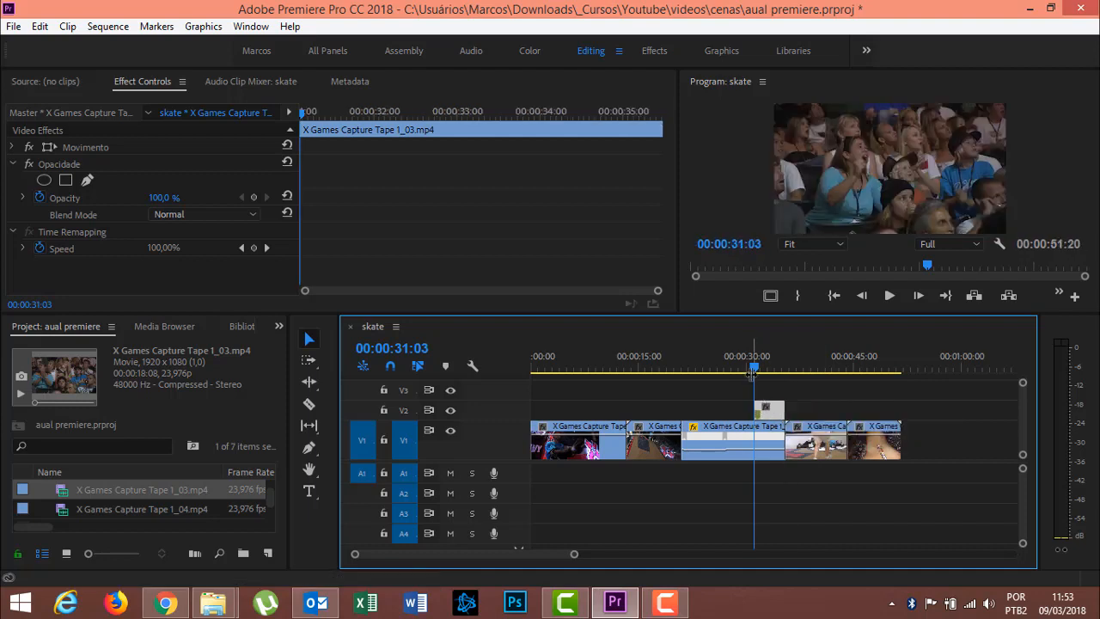
Play back the sequence from before the slowed clip until past the crowd cutaway.
left_click_drag(753, 372, 658, 386)
left_click(889, 295)
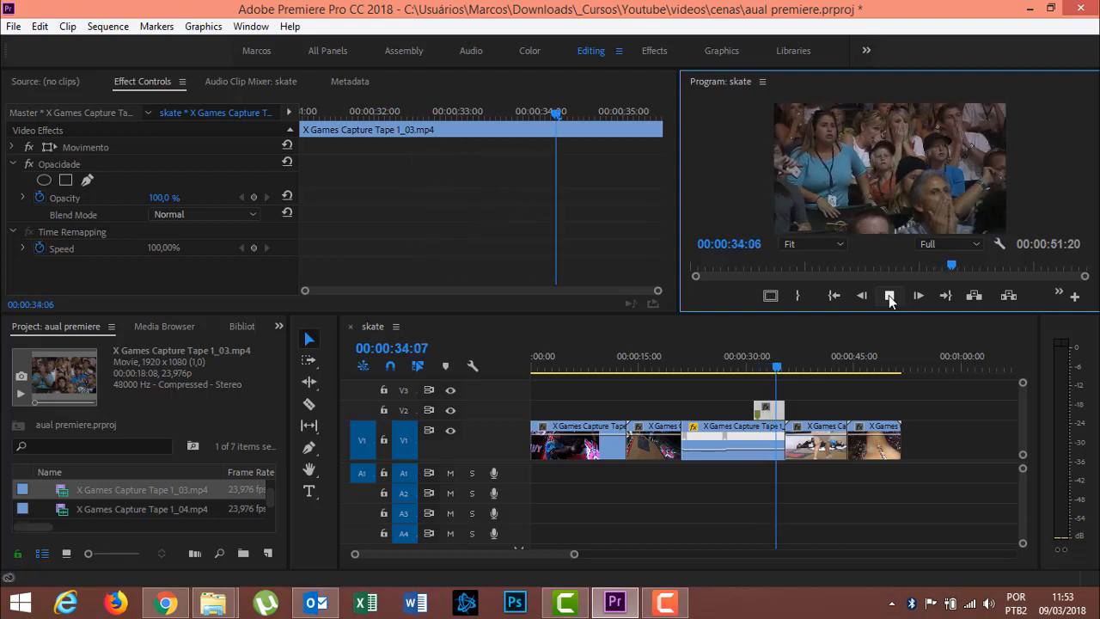
left_click(889, 295)
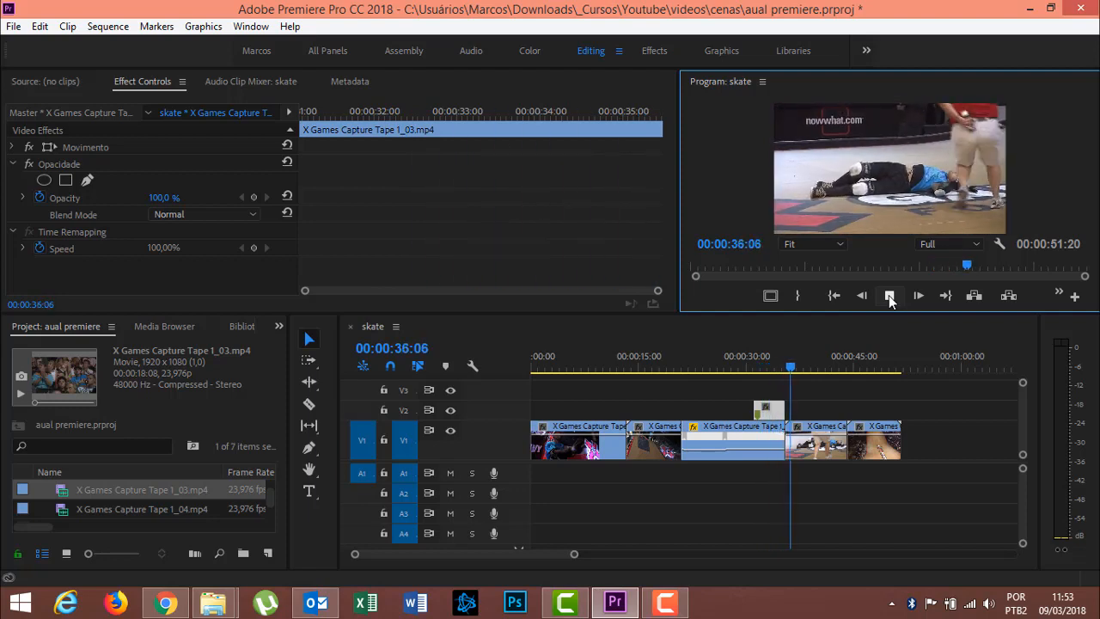
Trim the ends of the crowd clip and the slowed clip to 00:00:35:00 and shift the last two clips back against them.
mouse_move(789, 378)
left_mouse_down()
mouse_move(786, 367)
mouse_move(796, 371)
mouse_move(781, 372)
left_mouse_up()
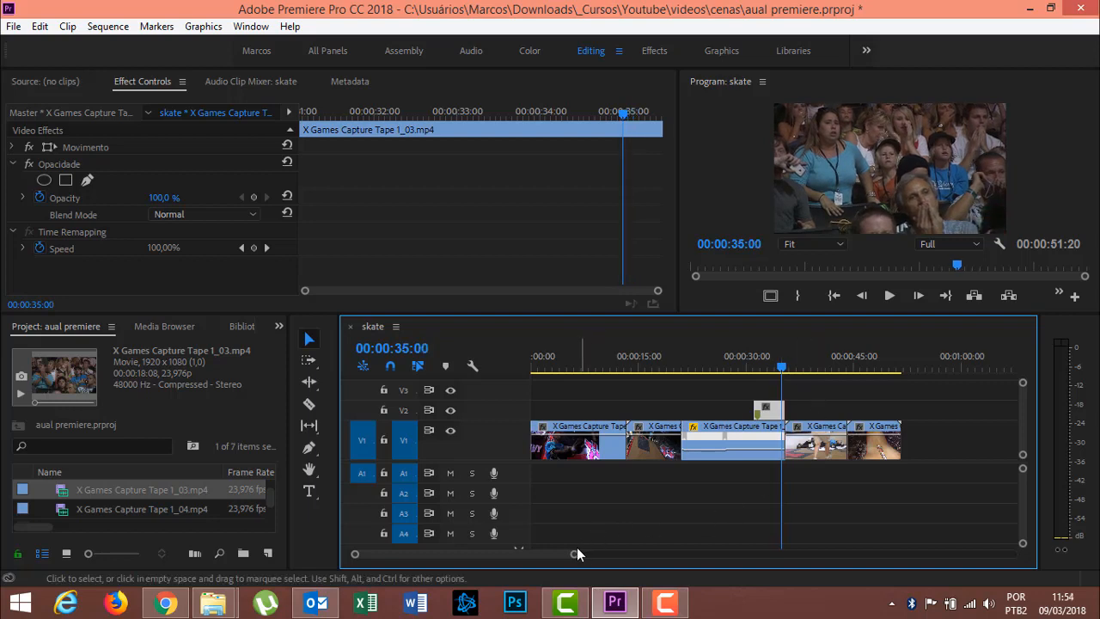
left_click_drag(577, 554, 550, 554)
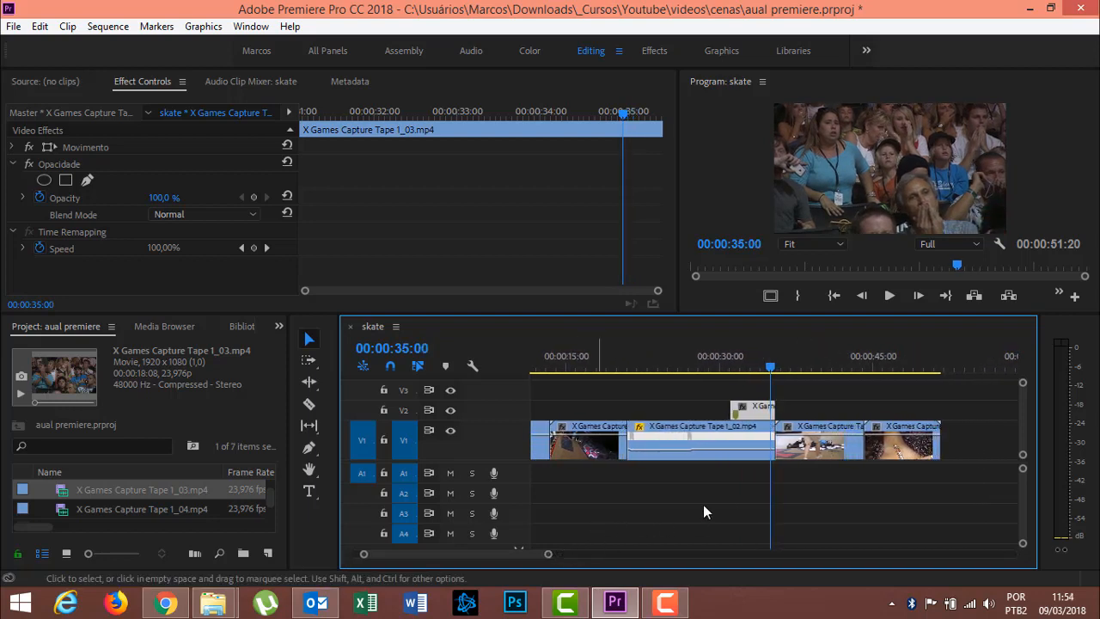
left_click_drag(766, 408, 913, 449)
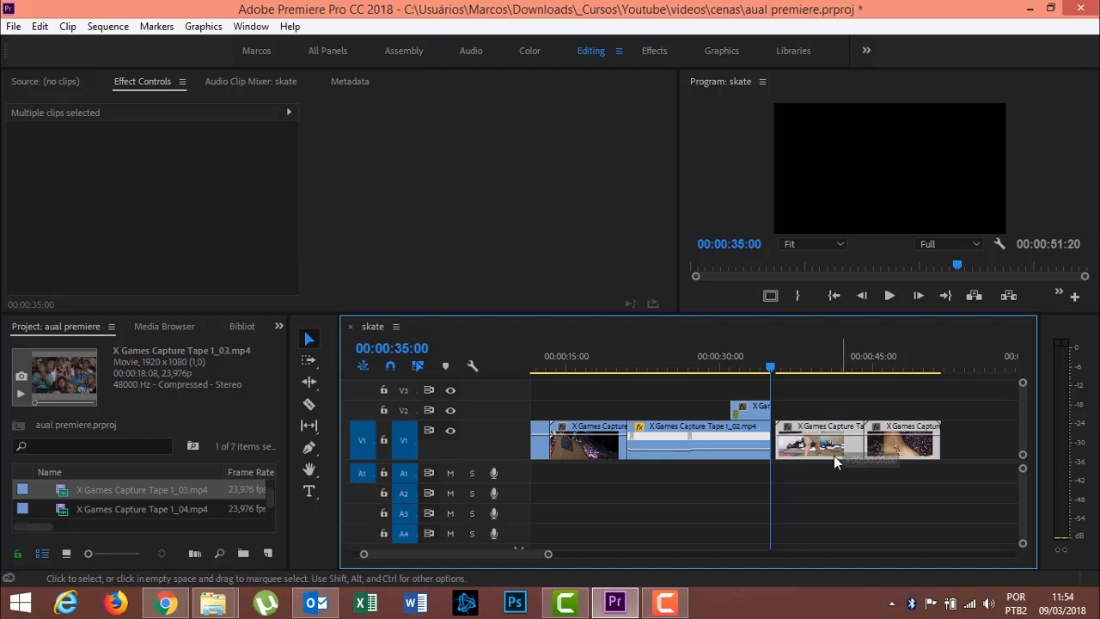
left_click_drag(834, 455, 815, 437)
Play back the tightened cut from 00:00:29:23, return the playhead to the sequence start and save the project.
left_click_drag(771, 371, 717, 386)
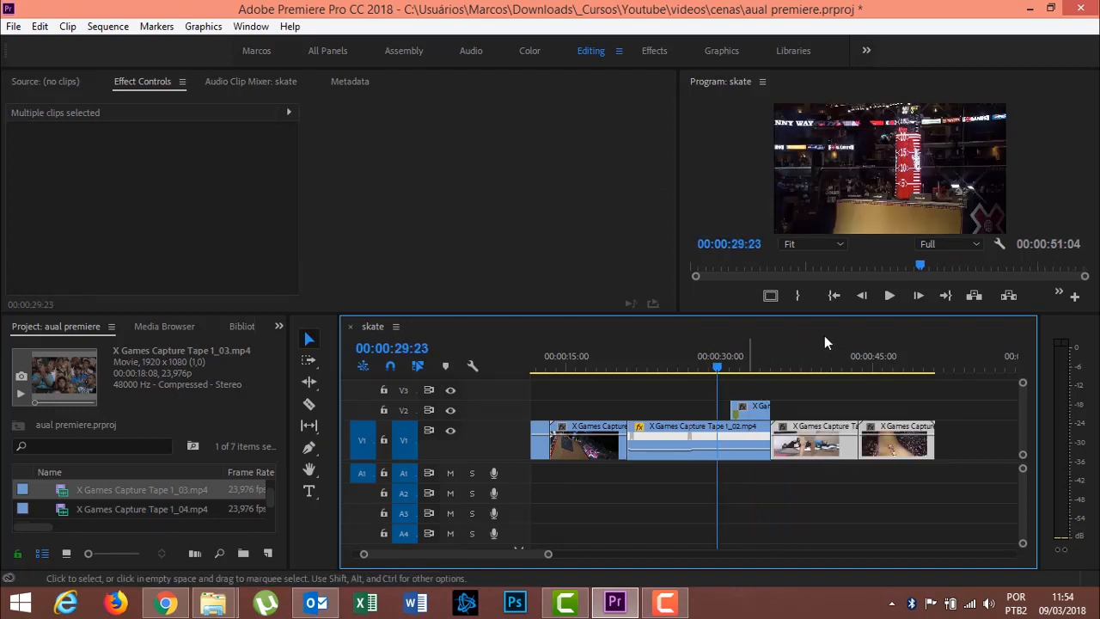
left_click(889, 295)
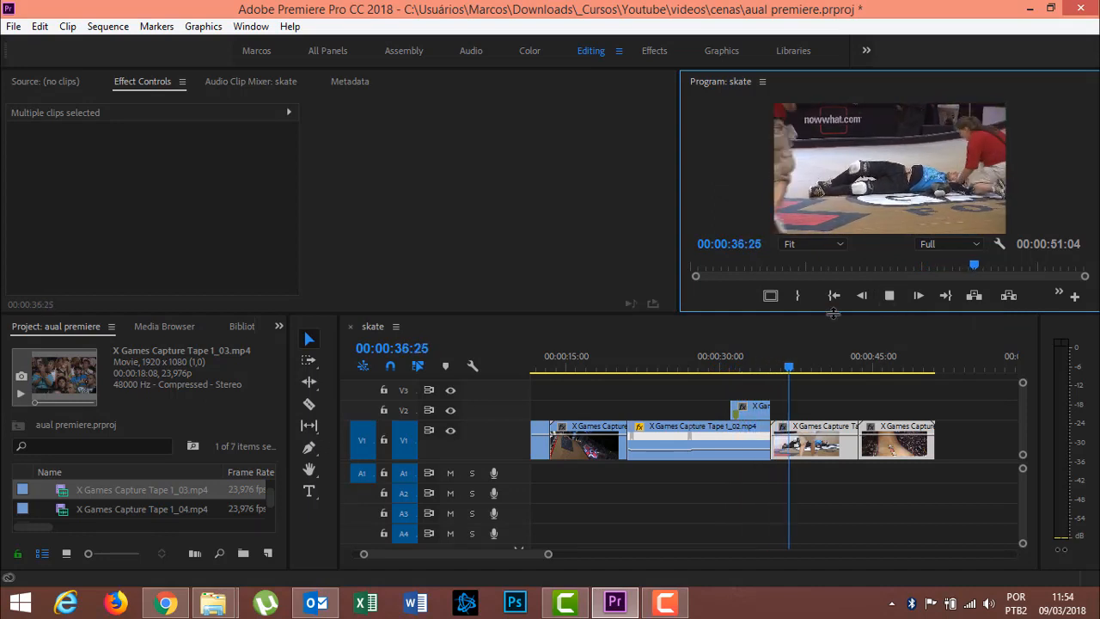
left_click_drag(796, 367, 409, 399)
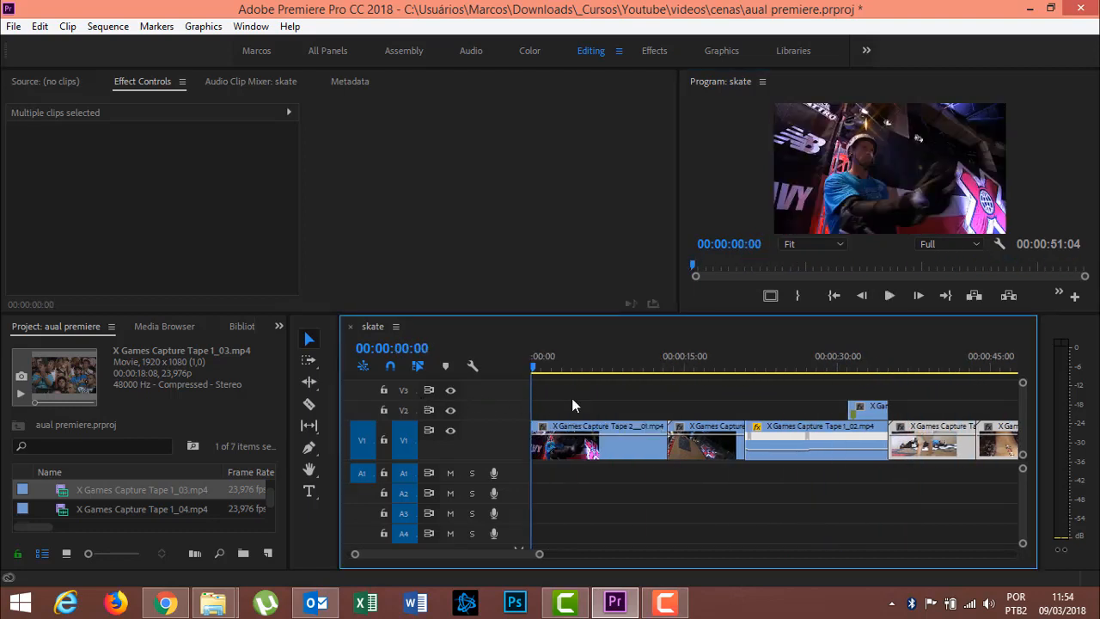
key("ctrl+s")
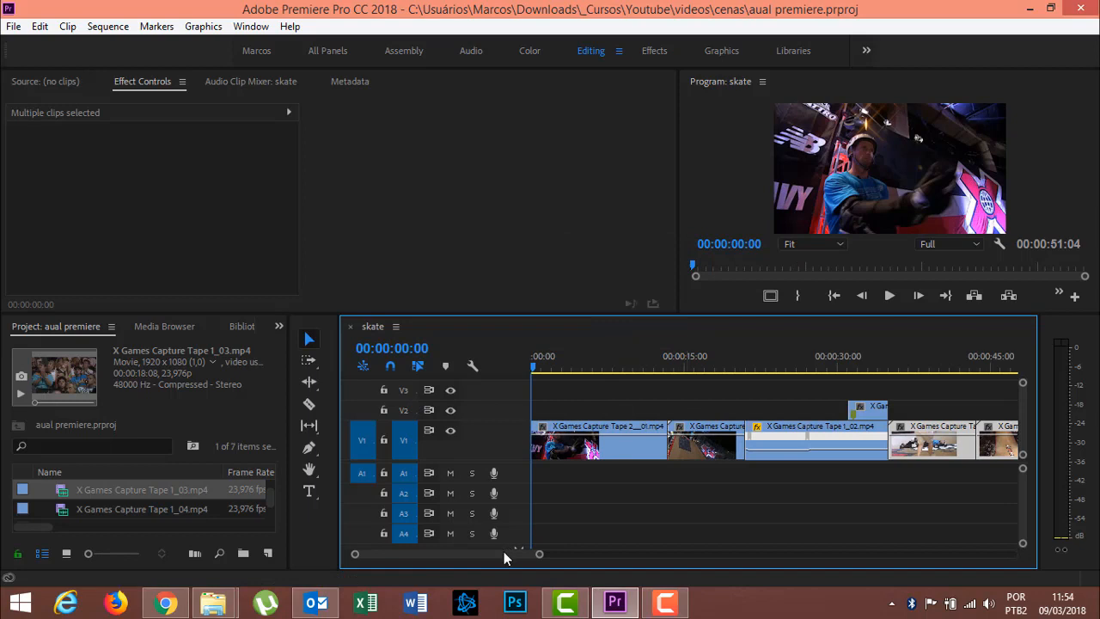
Create a 1920 x 1080, 30 fps black video and place it directly after the last clip on V1.
mouse_move(504, 553)
left_mouse_down()
mouse_move(598, 555)
mouse_move(525, 554)
left_mouse_up()
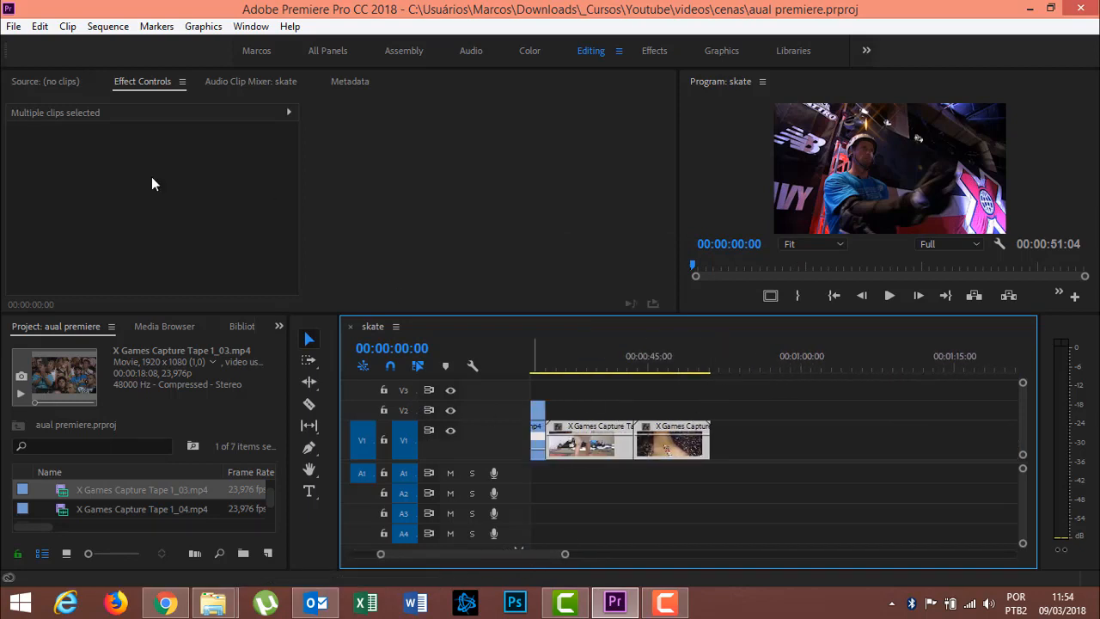
left_click(272, 554)
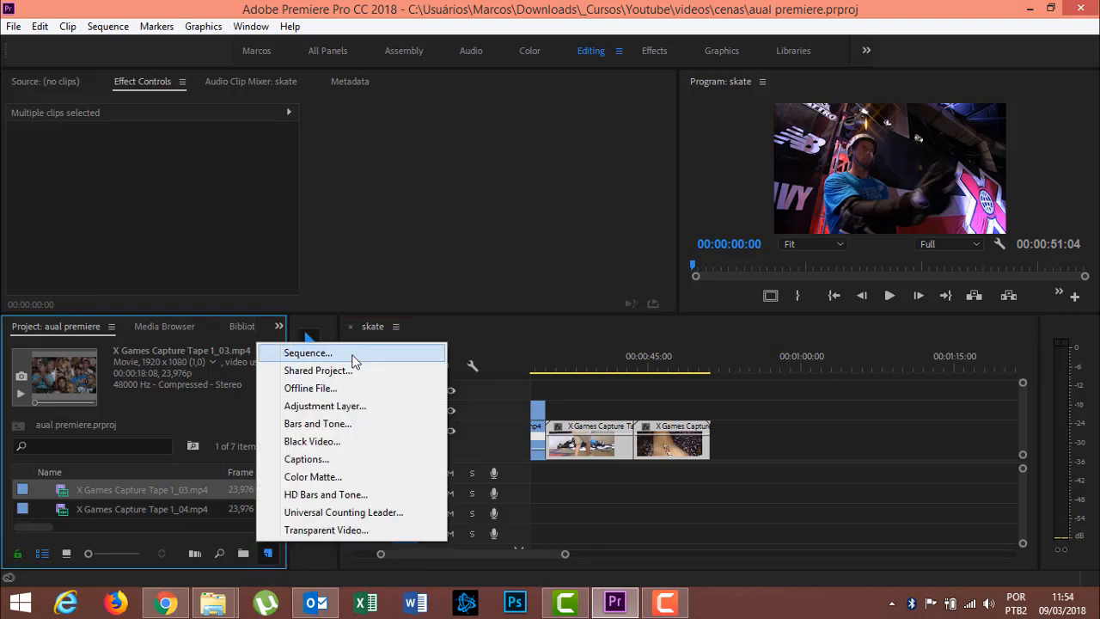
left_click(328, 447)
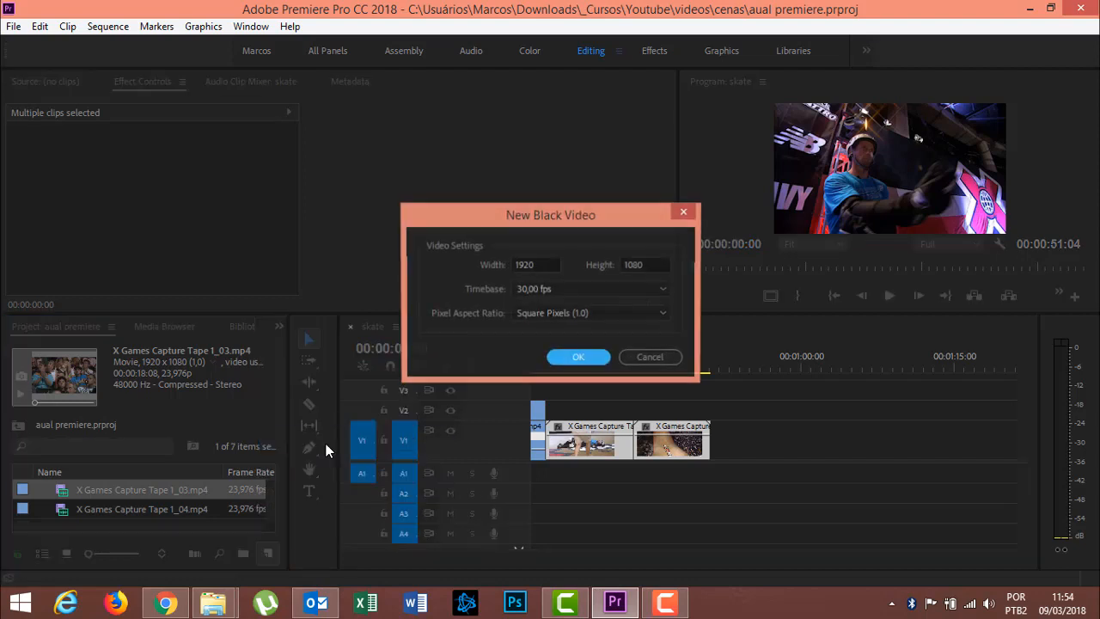
left_click(577, 356)
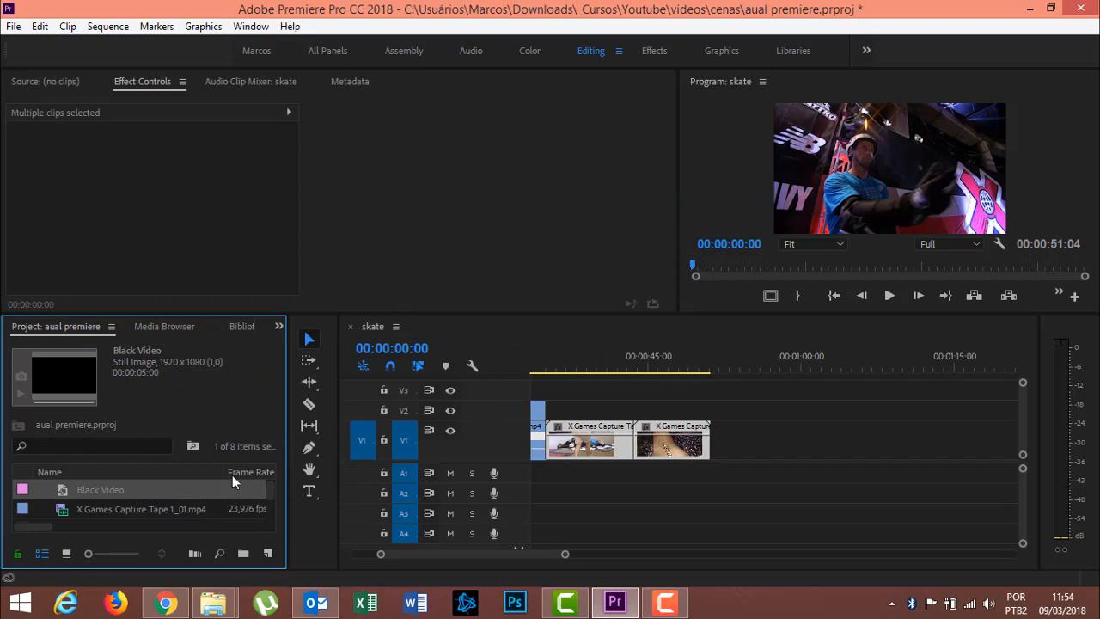
left_click_drag(64, 496, 726, 447)
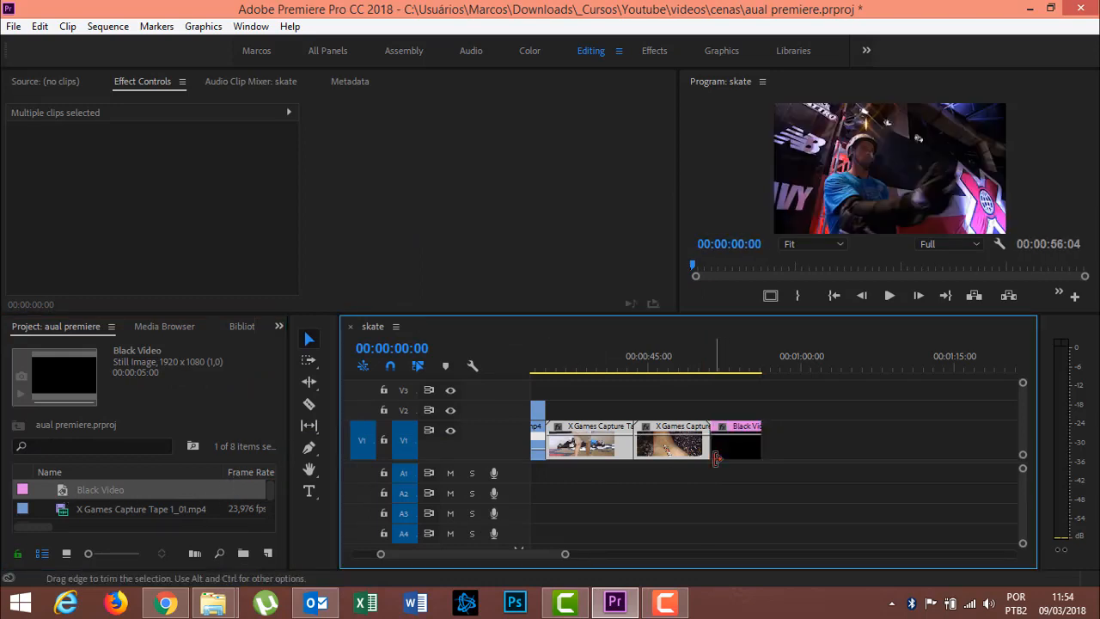
Check the black video clip's speed and duration settings.
left_click(730, 368)
right_click(741, 451)
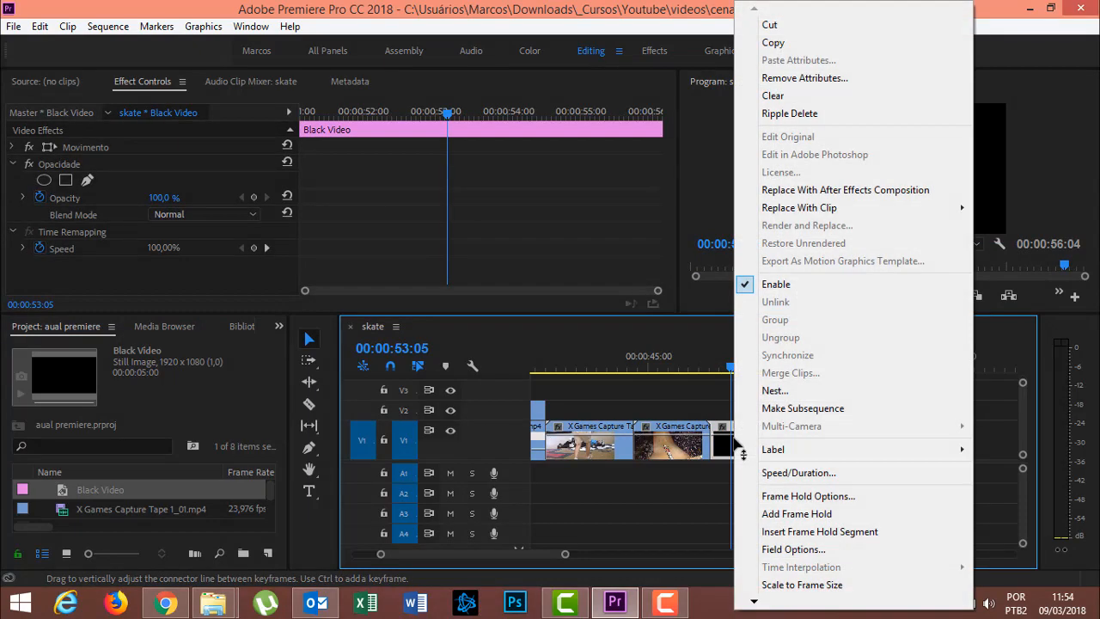
left_click(800, 472)
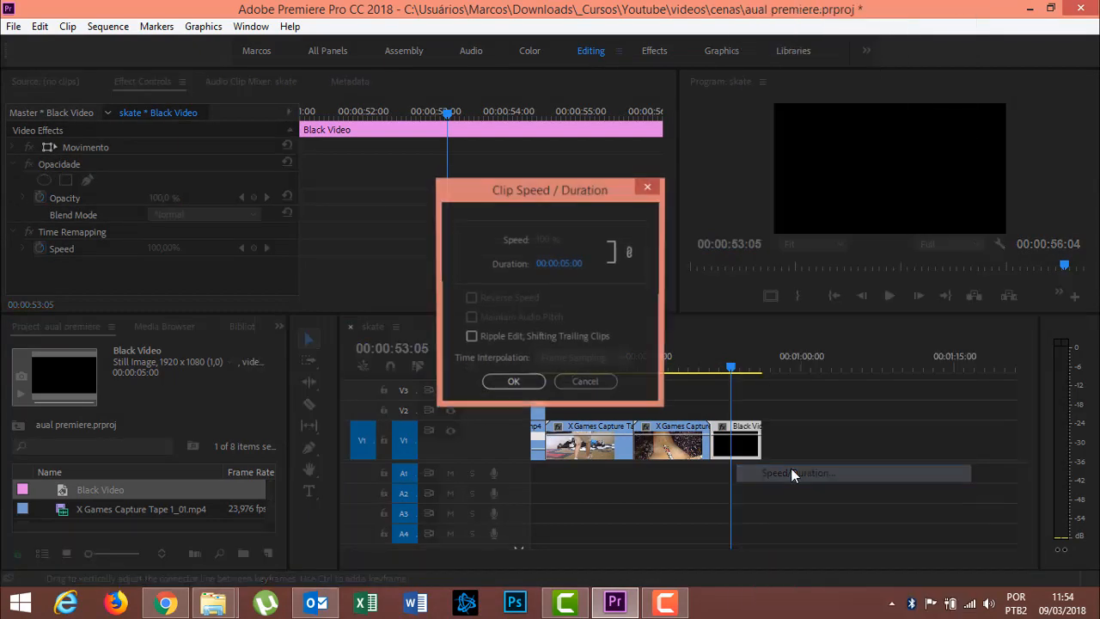
left_click(514, 383)
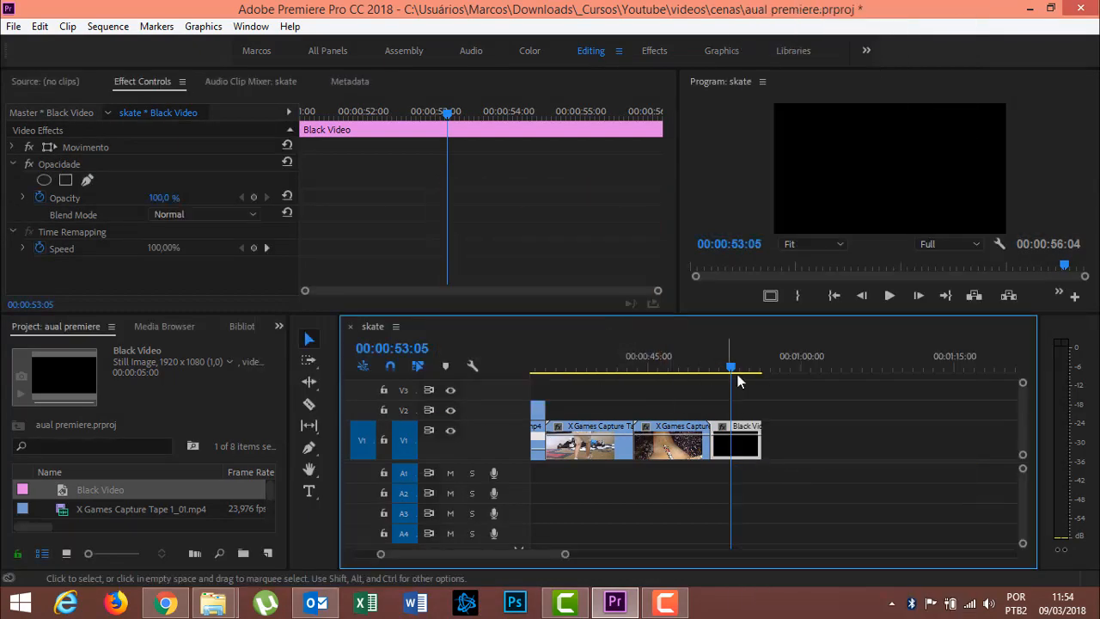
Play back the cut from the last skate clip into the black video twice.
left_click_drag(730, 368, 699, 395)
left_click(890, 296)
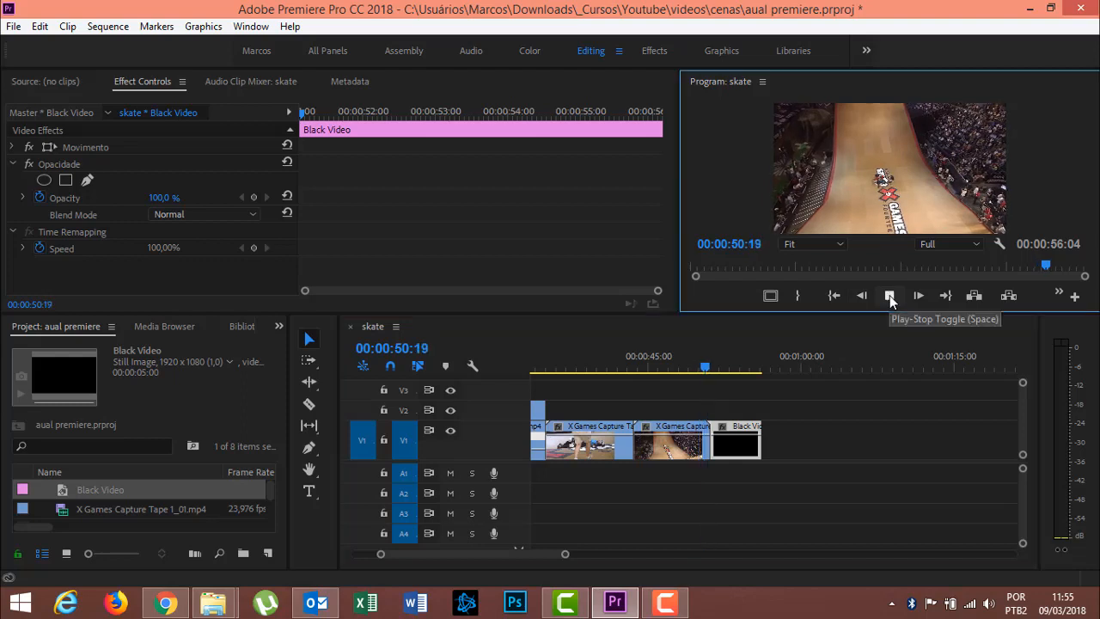
left_click(890, 296)
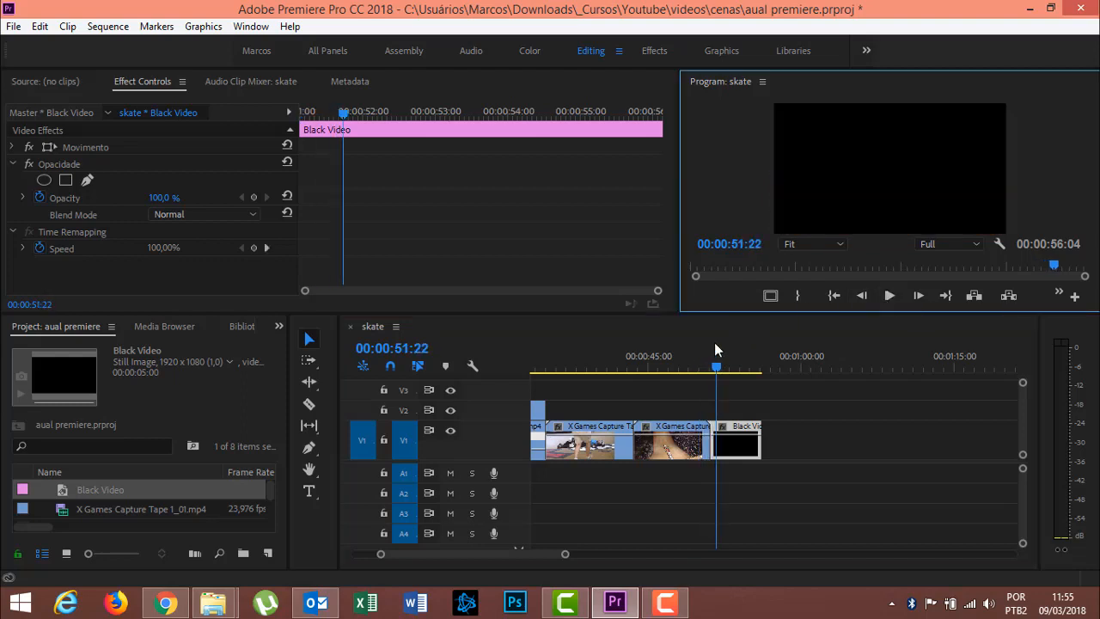
left_click_drag(713, 371, 696, 371)
left_click(889, 296)
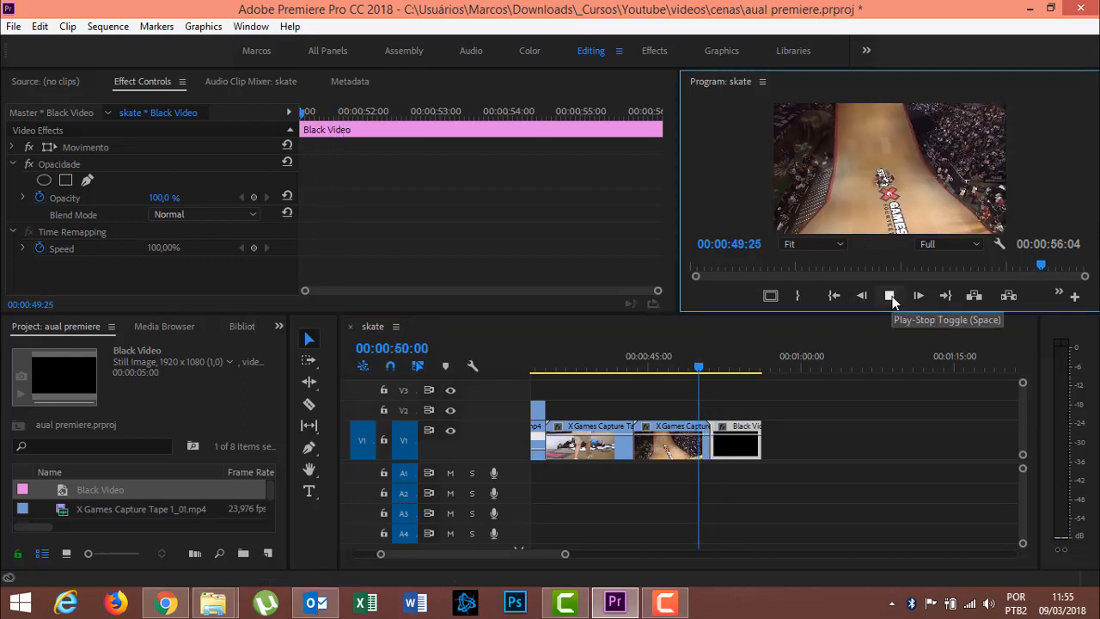
left_click(891, 297)
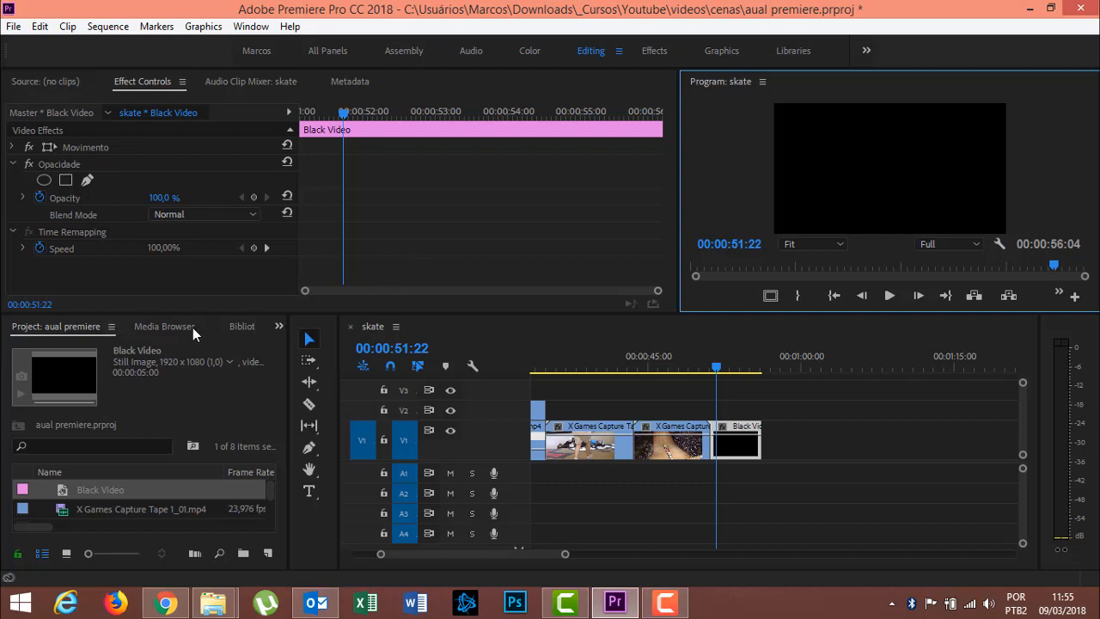
Apply the Dissolução cruzada video transition to the cut between the last skate clip and the black video on V1.
left_click(279, 327)
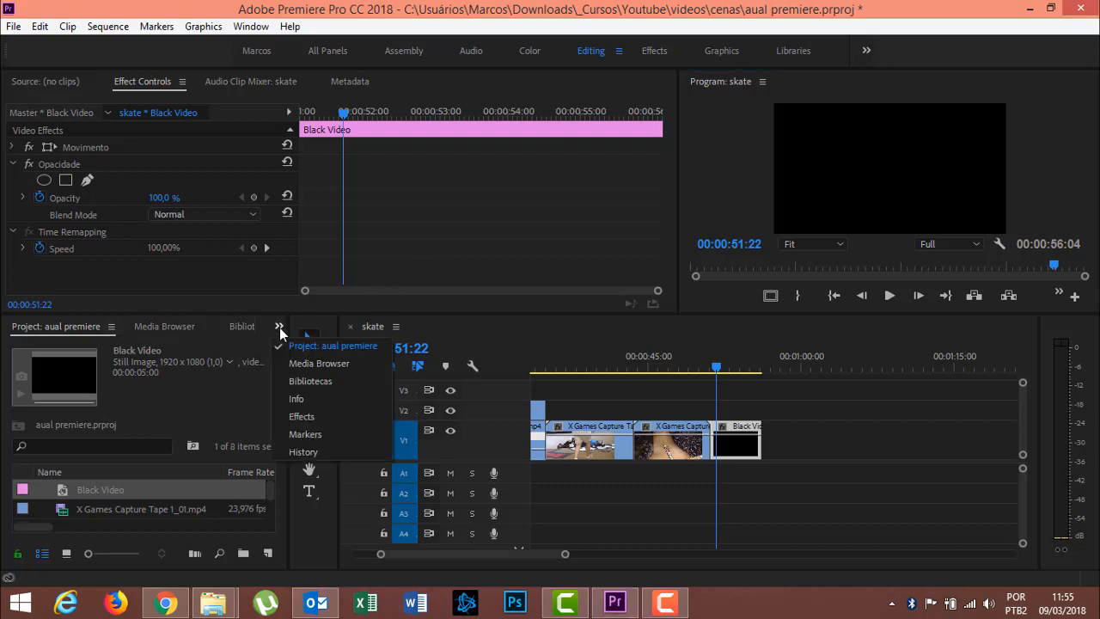
left_click(303, 418)
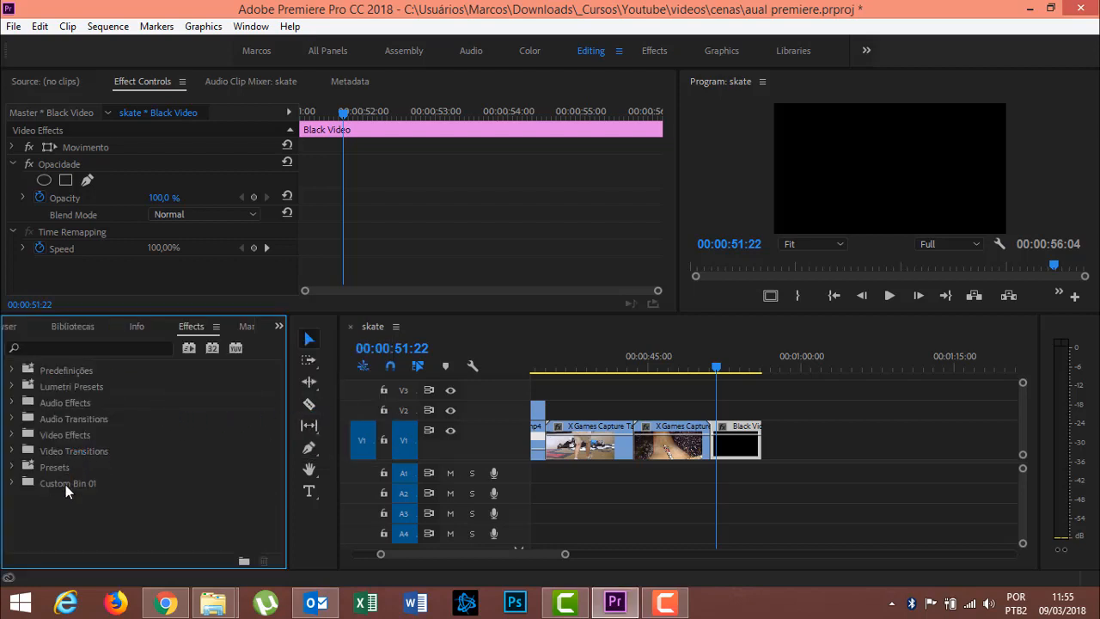
left_click(12, 451)
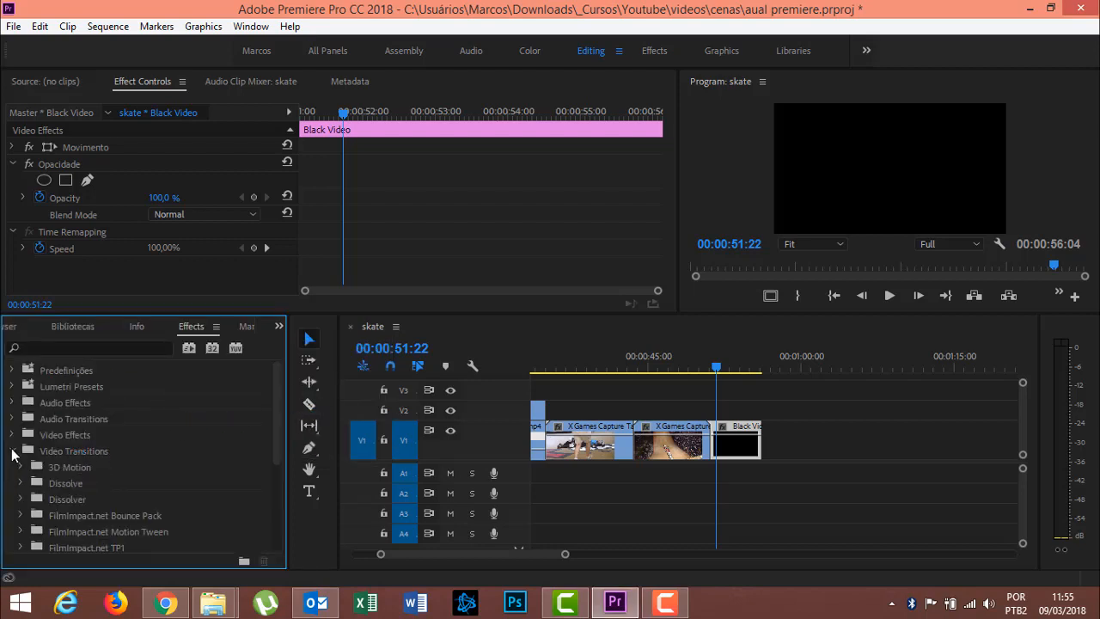
left_click(22, 500)
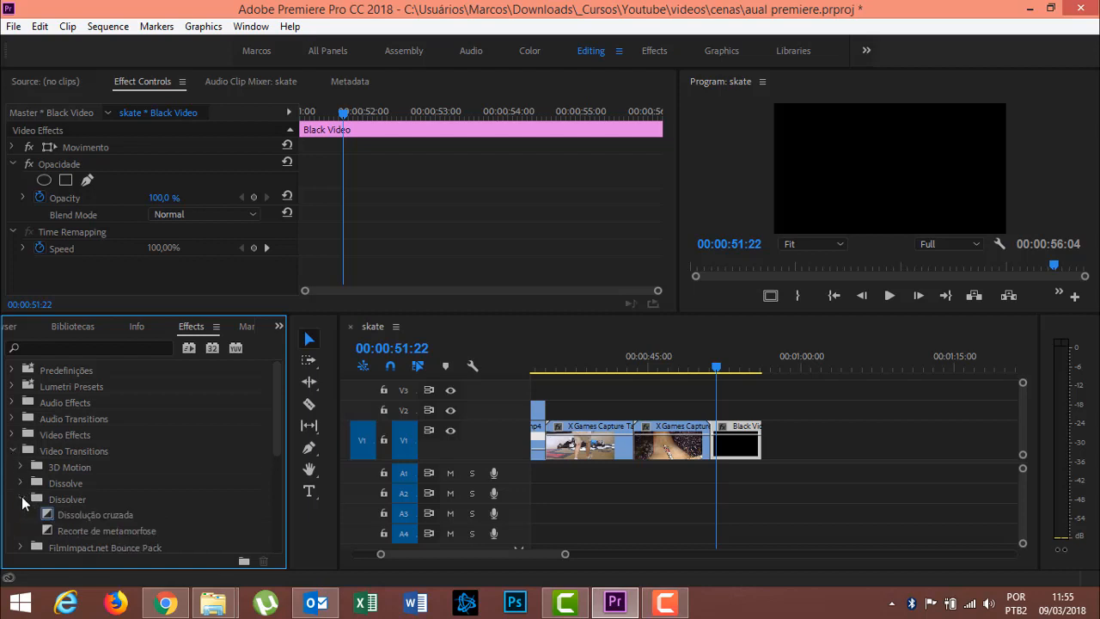
left_click_drag(46, 514, 435, 451)
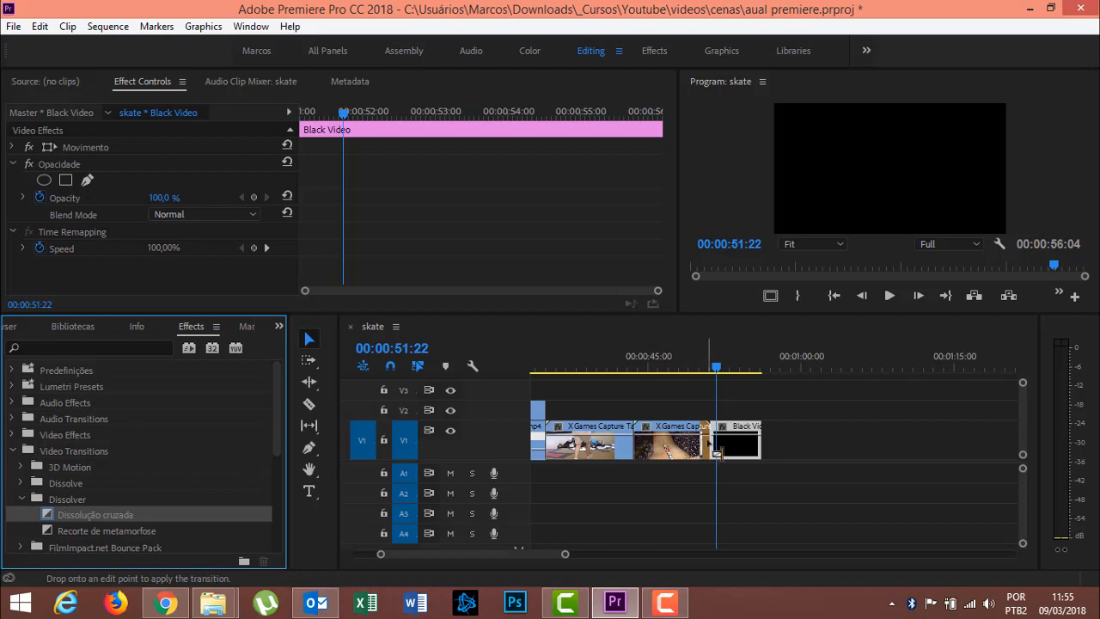
left_click_drag(722, 453, 714, 448)
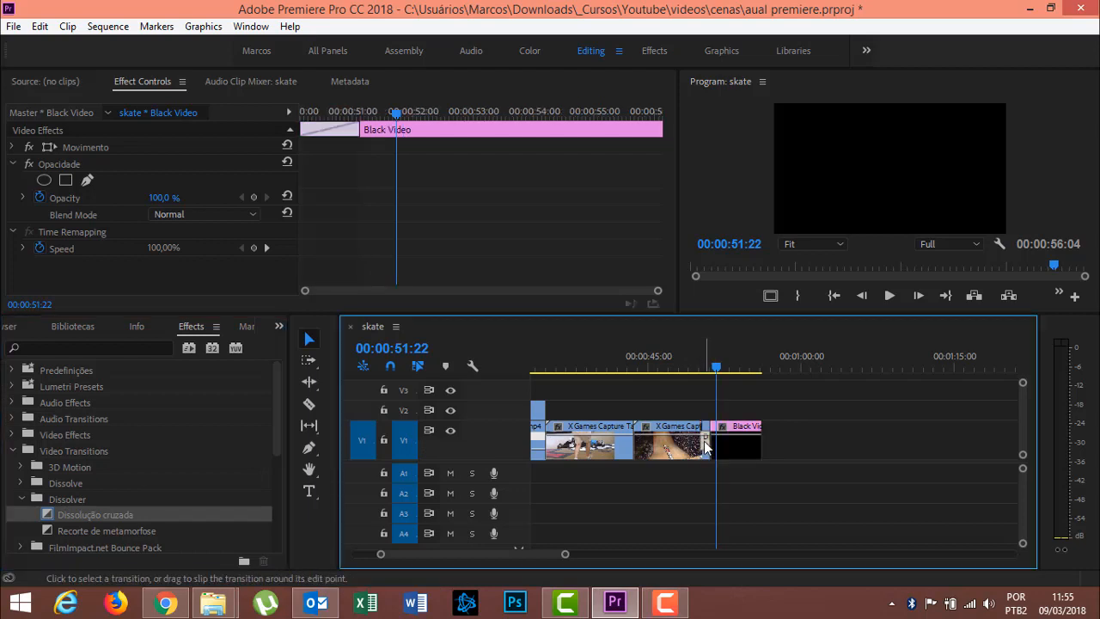
Set the alignment of the cross dissolve before the black video to Center at Cut.
left_click(704, 443)
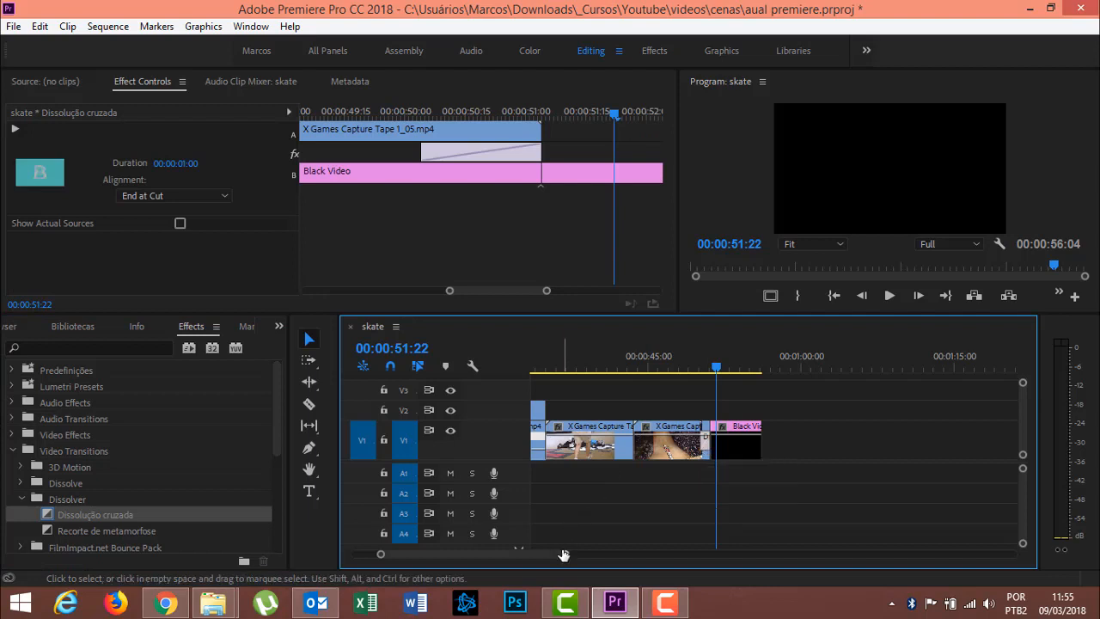
left_click_drag(563, 554, 507, 554)
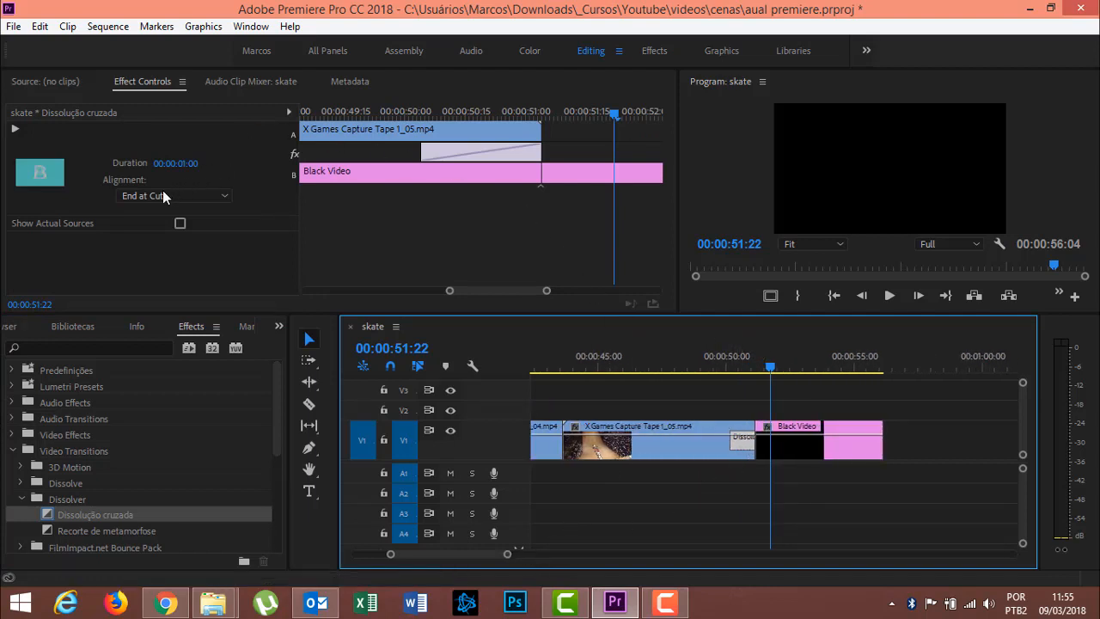
left_click(133, 198)
left_click(148, 215)
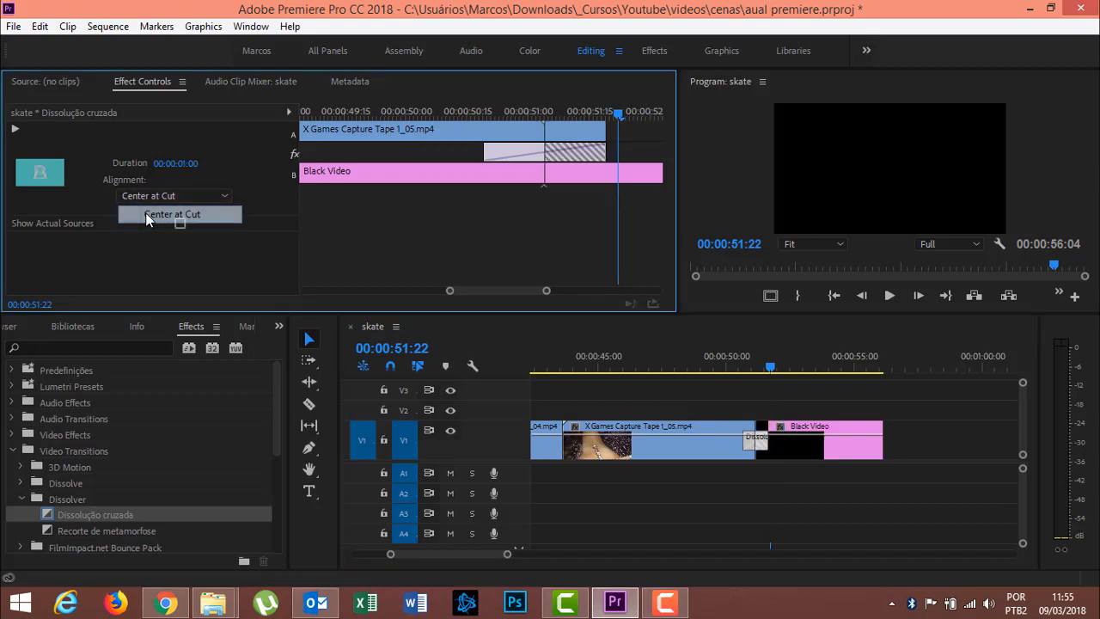
Play back the dissolve into black from about 00:00:50:09, save the project and move the playhead to 00:00:53:16.
left_click_drag(772, 371, 734, 374)
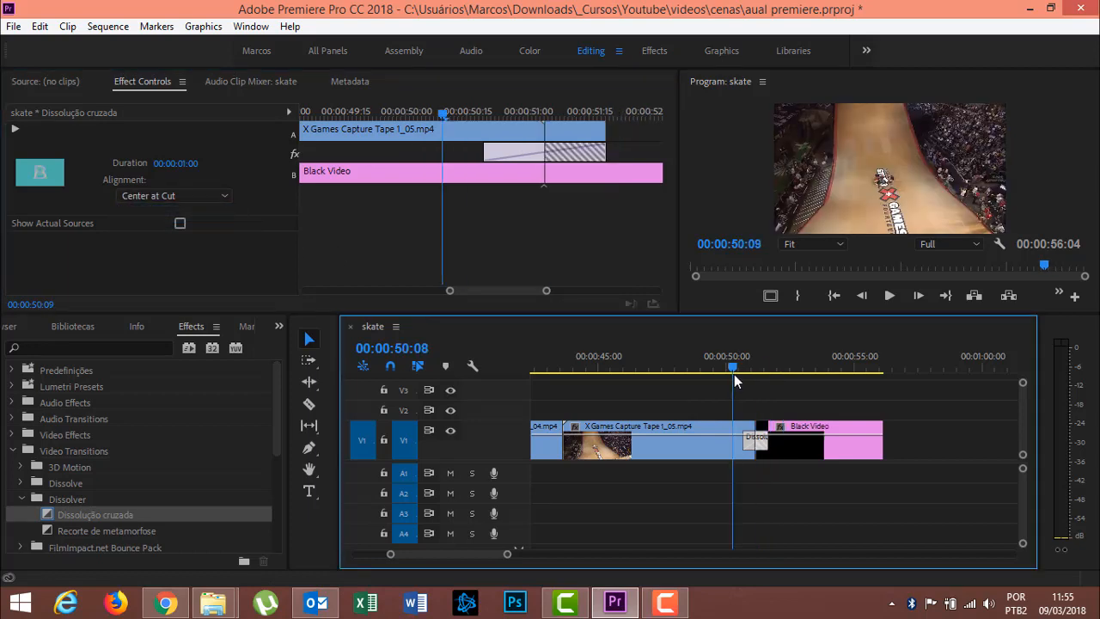
left_click(890, 296)
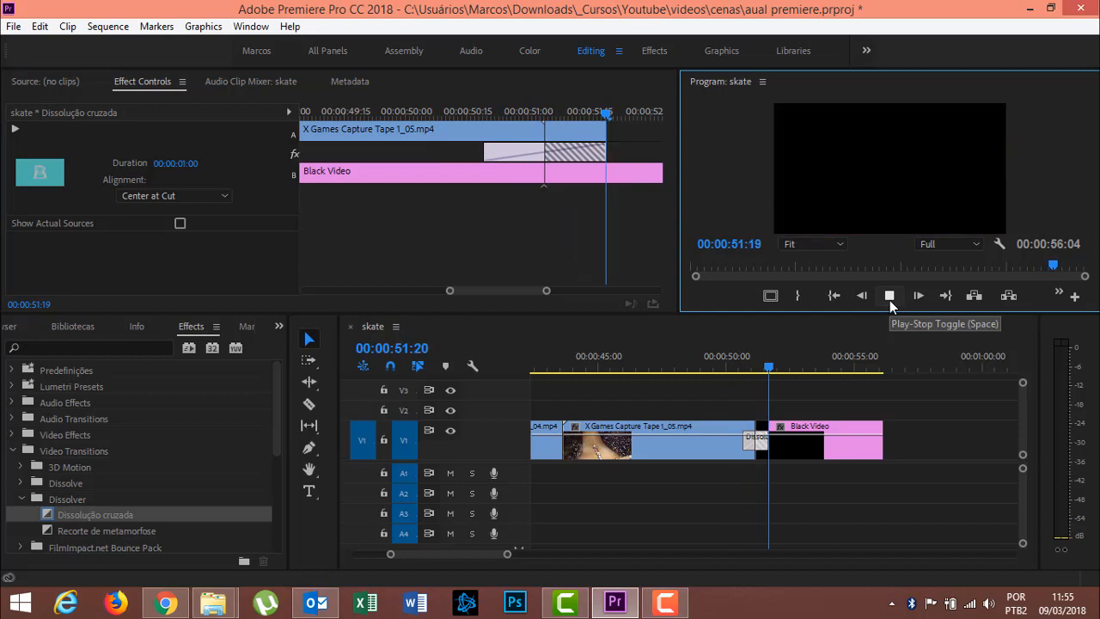
left_click(890, 297)
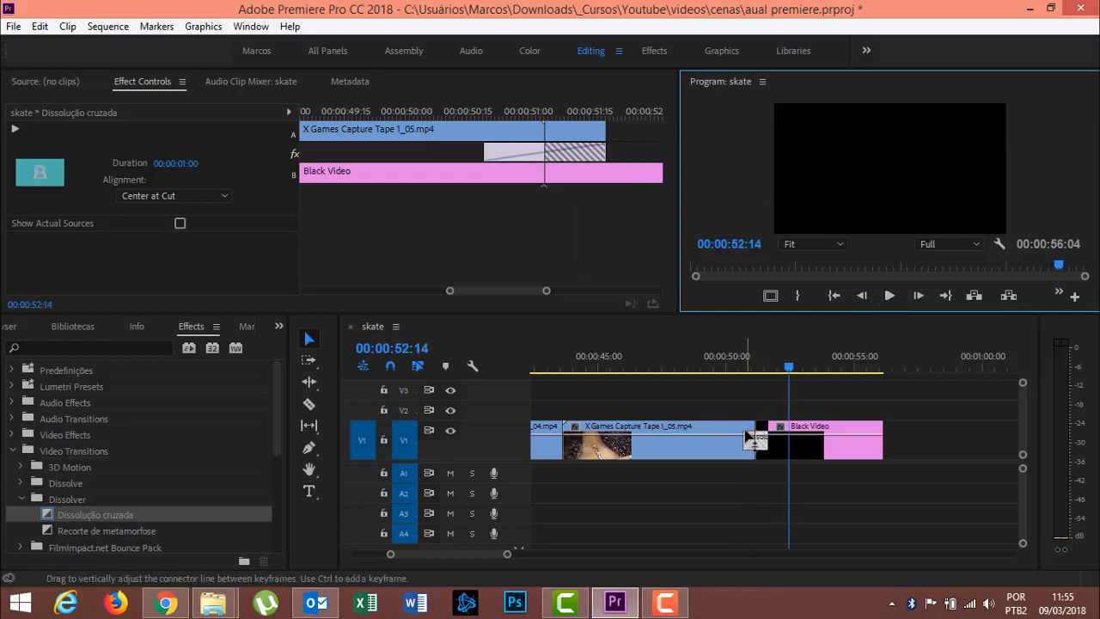
key("ctrl+s")
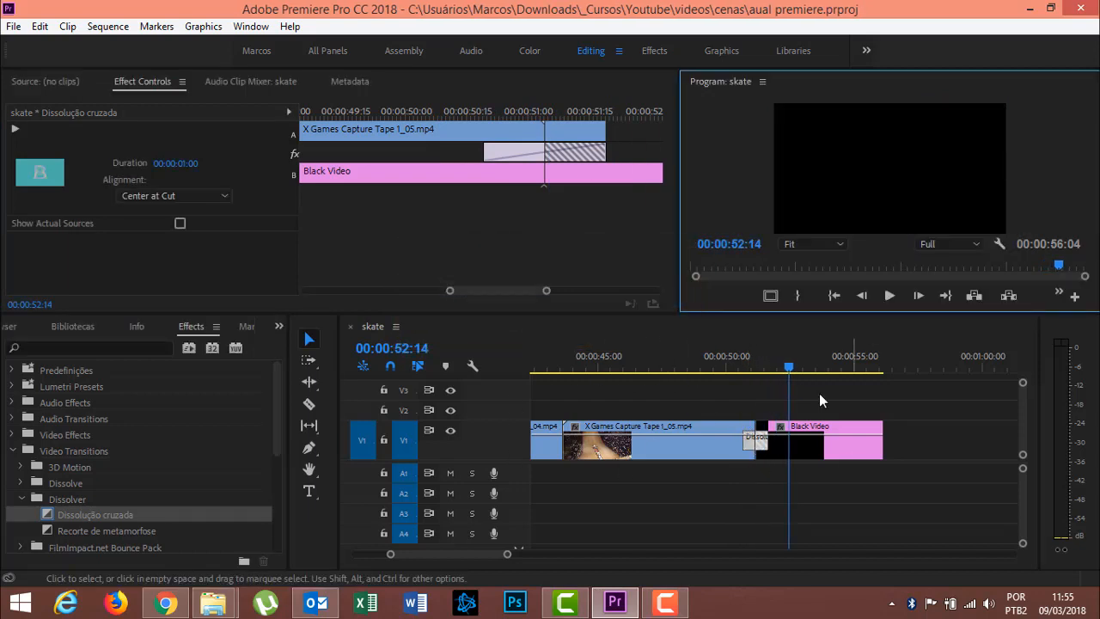
left_click_drag(796, 368, 816, 369)
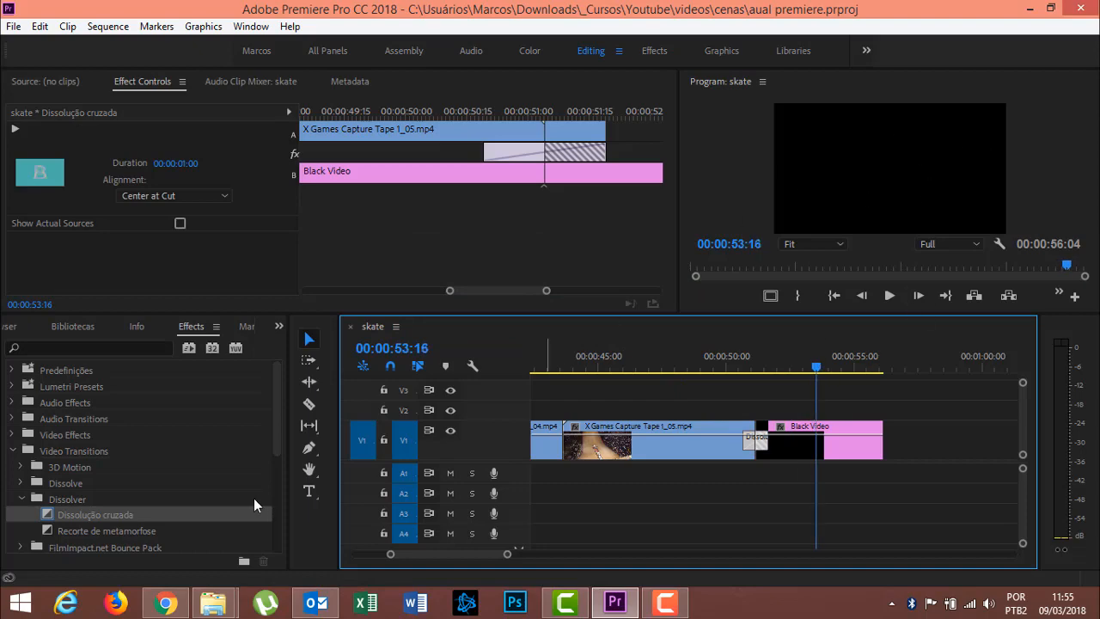
Switch to File Explorer and examine the media files in _Cursos > Premiere > midias > Cenas.
mouse_move(210, 605)
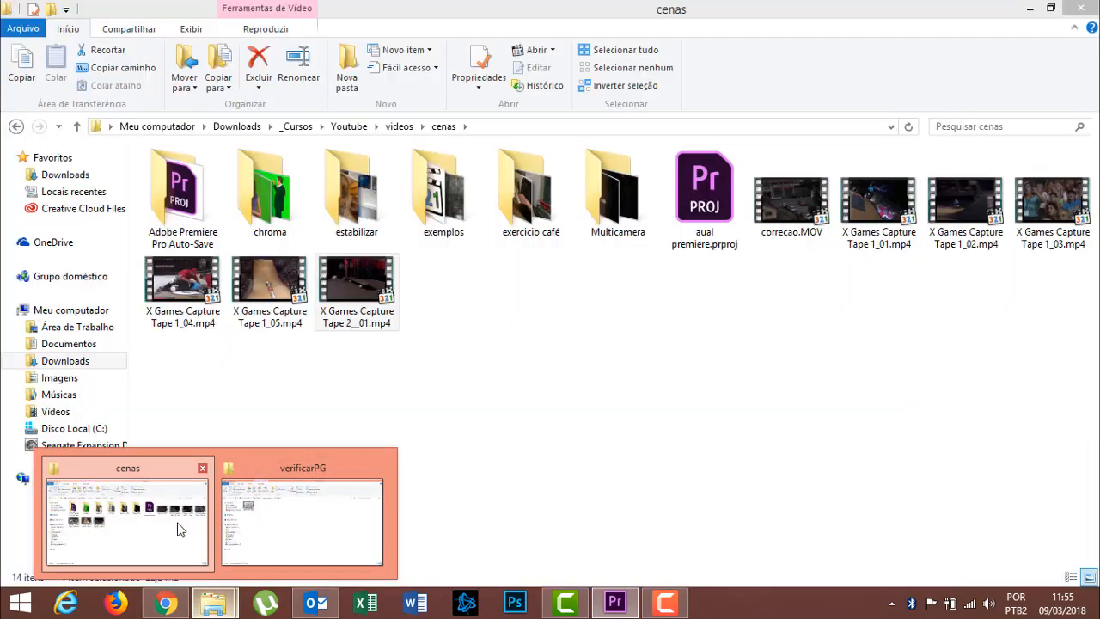
left_click(185, 526)
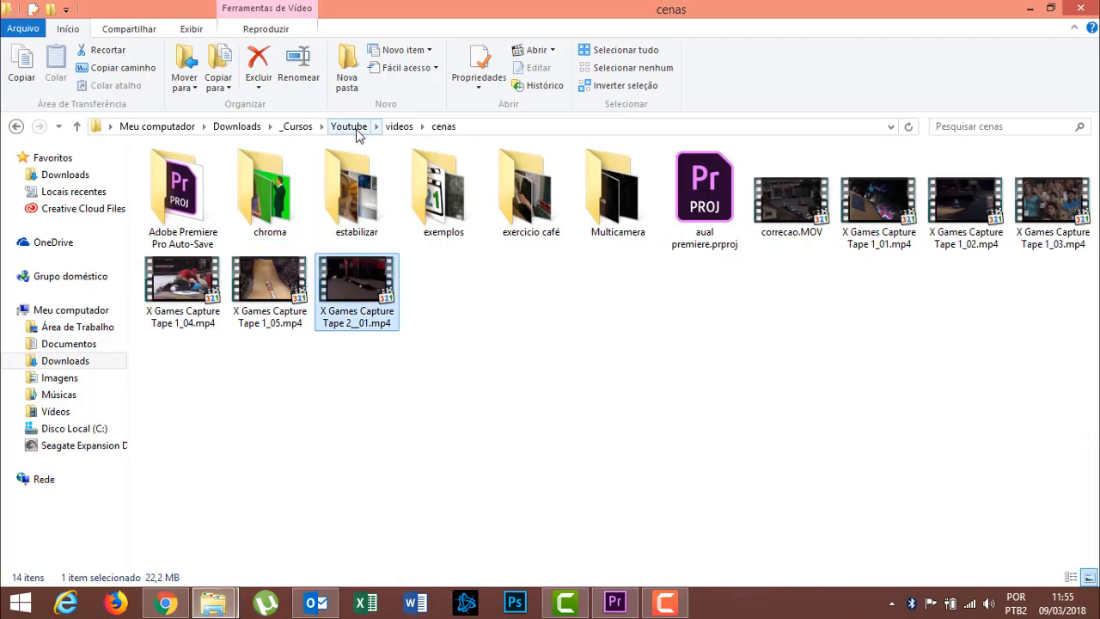
left_click(297, 126)
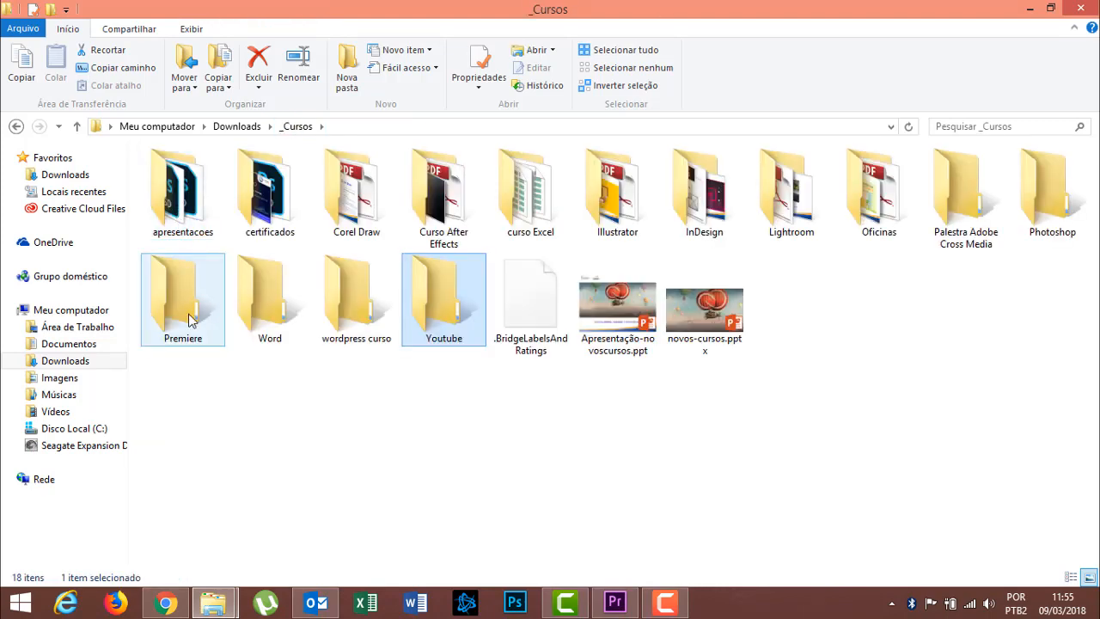
double_click(189, 320)
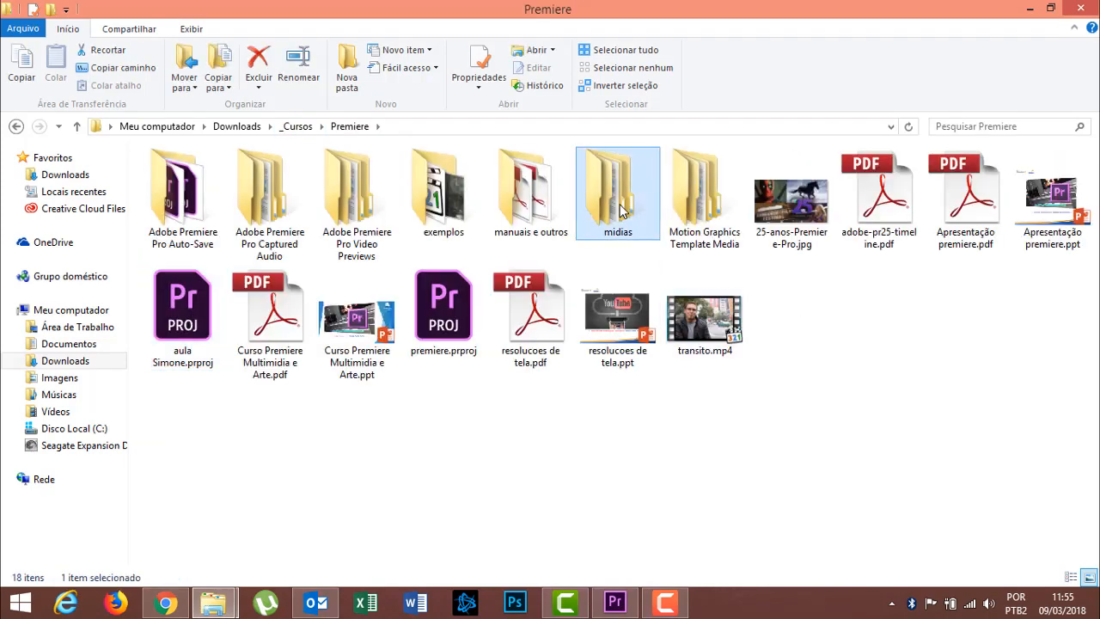
double_click(621, 202)
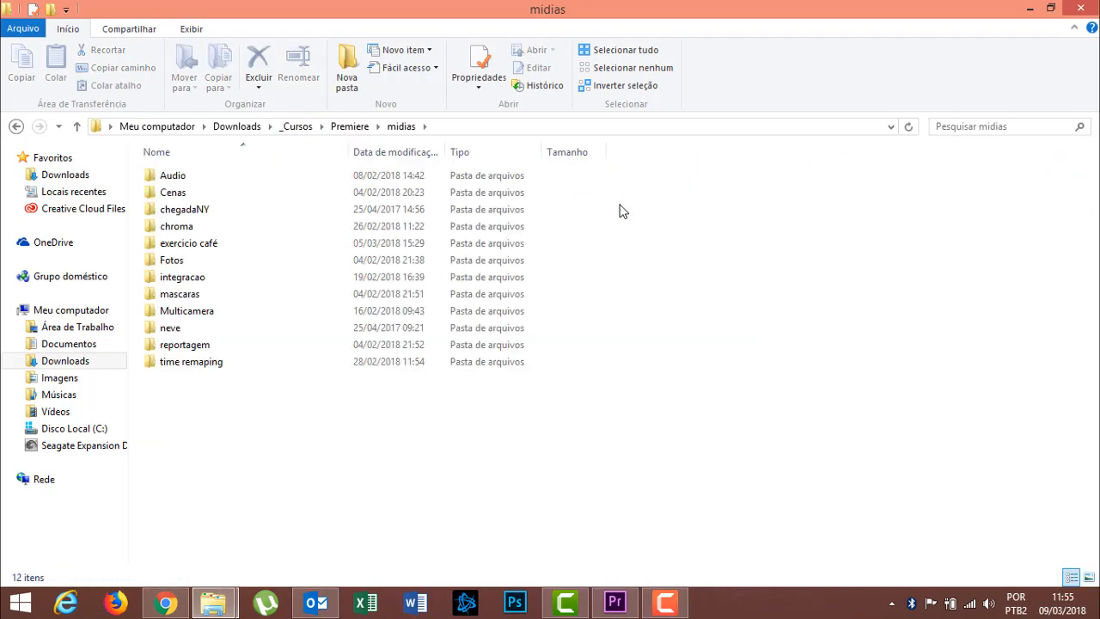
double_click(197, 193)
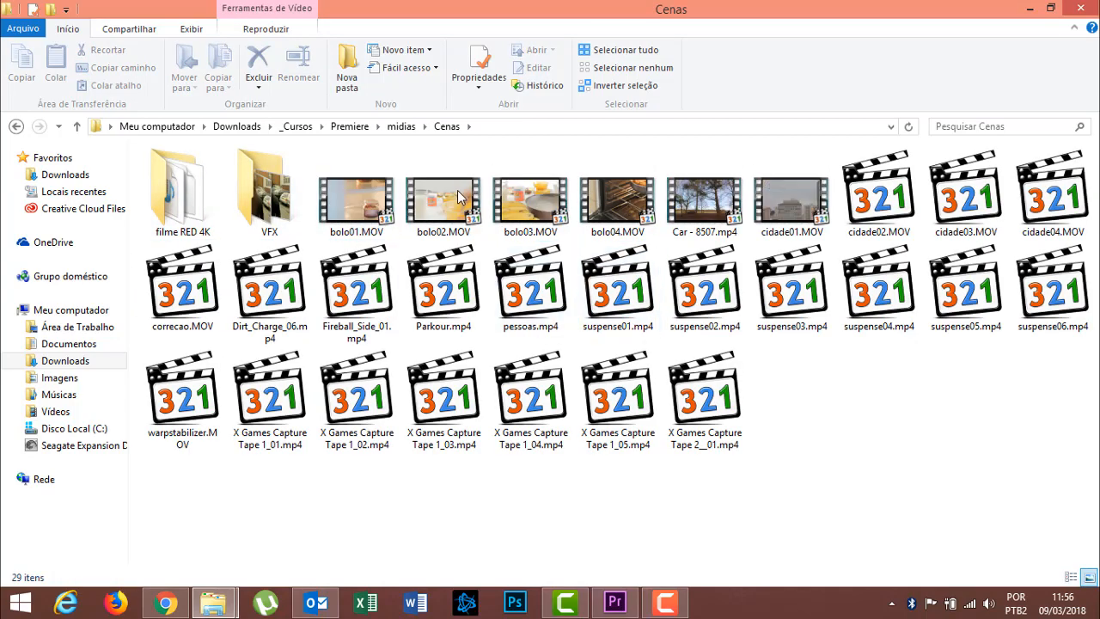
Look through the time remaping, reportagem and Fotos folders inside midias for usable media.
left_click(396, 128)
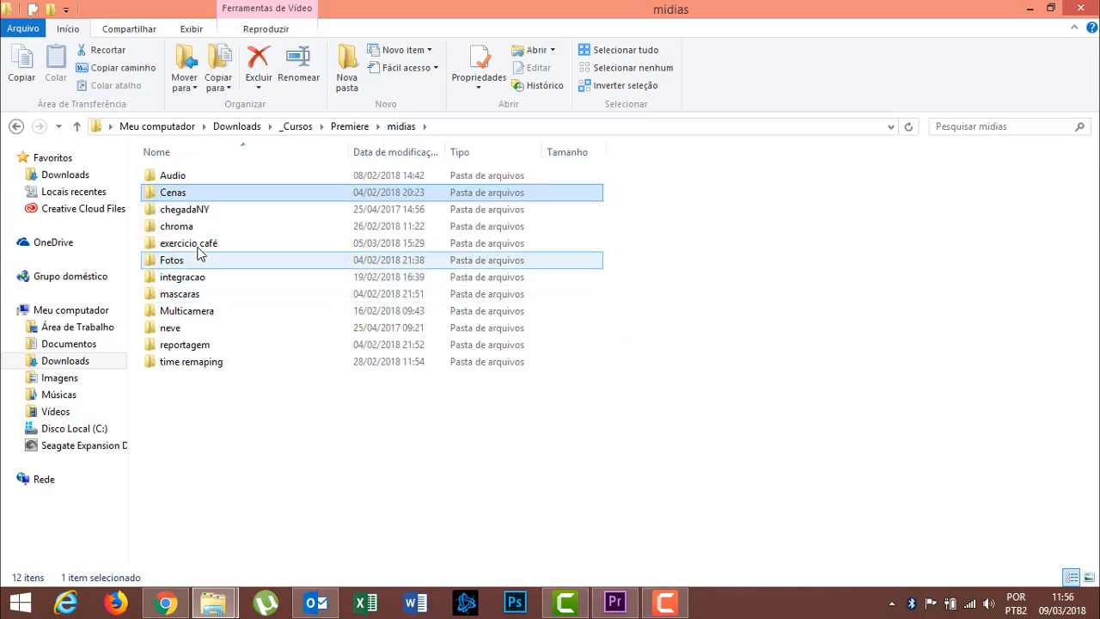
double_click(182, 363)
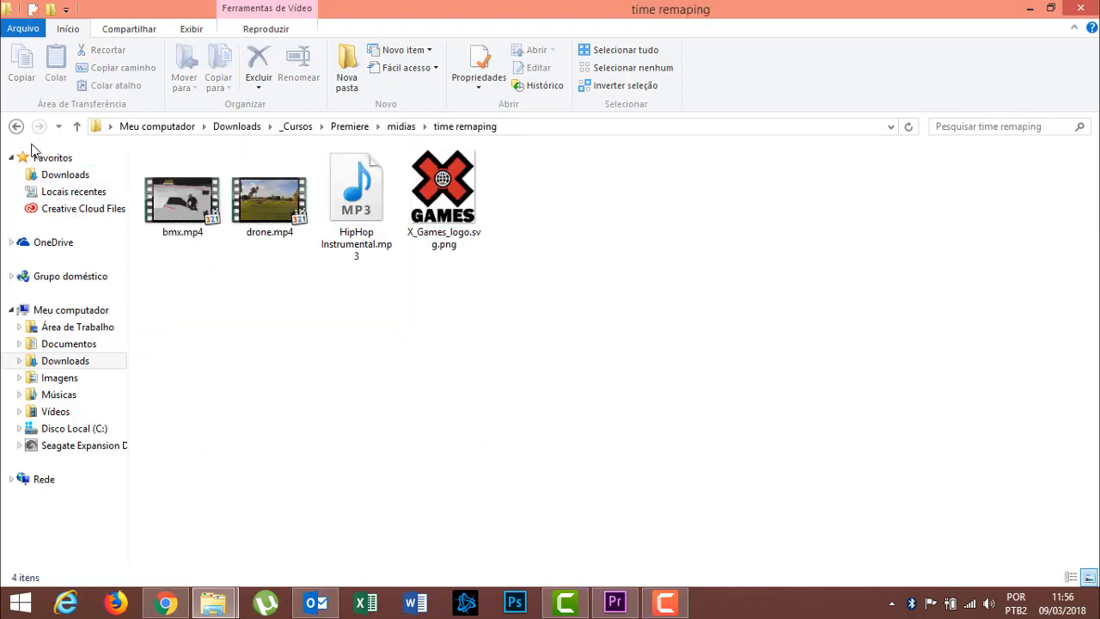
left_click(17, 127)
double_click(190, 345)
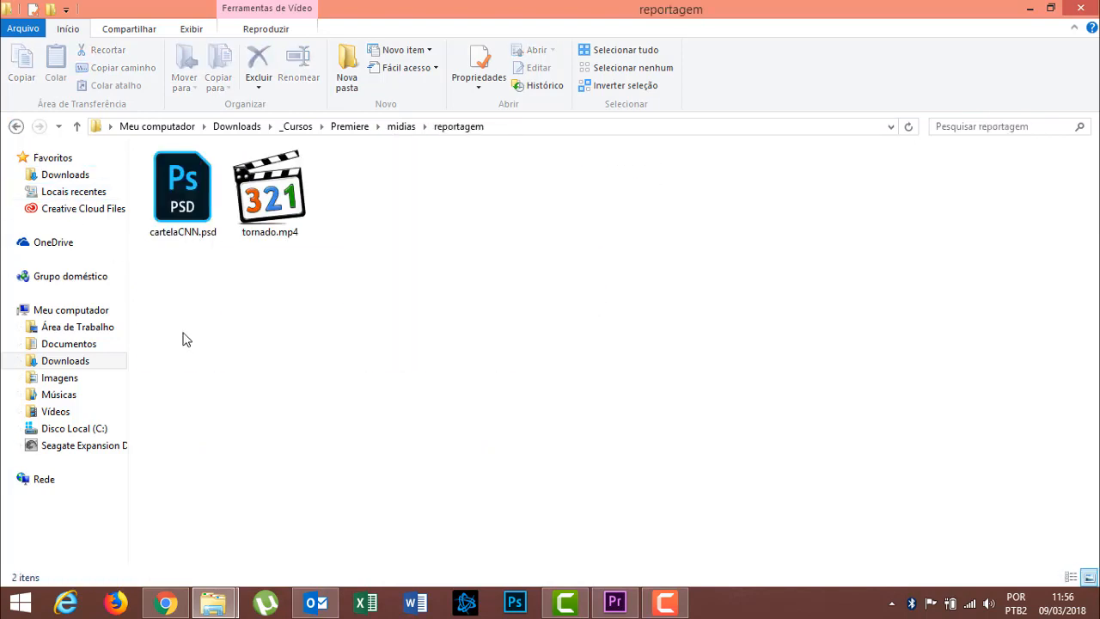
left_click(17, 126)
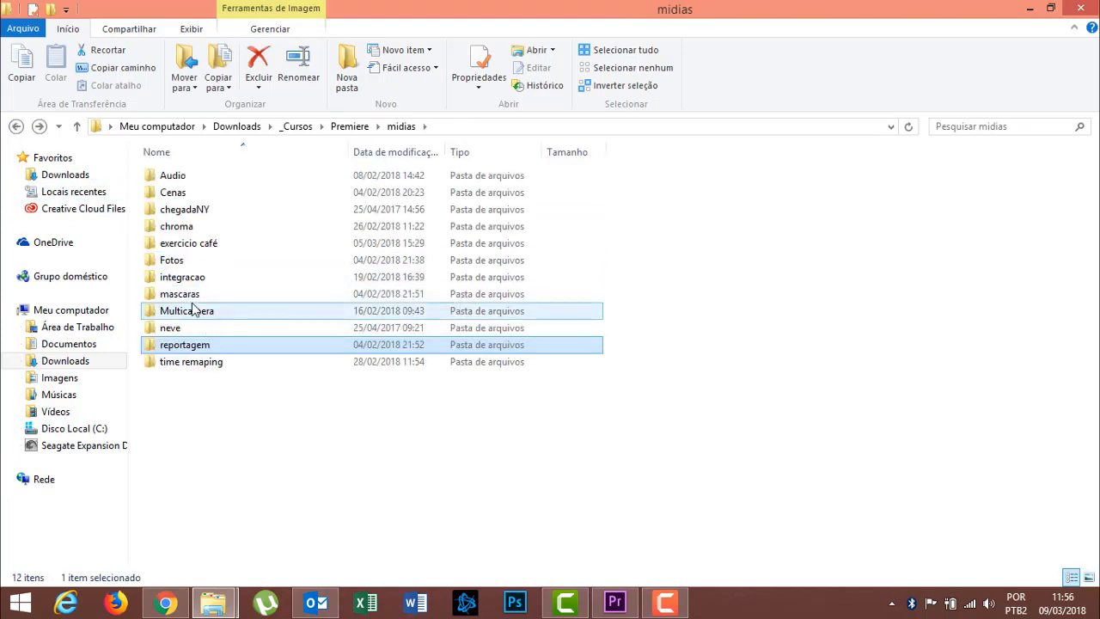
double_click(188, 261)
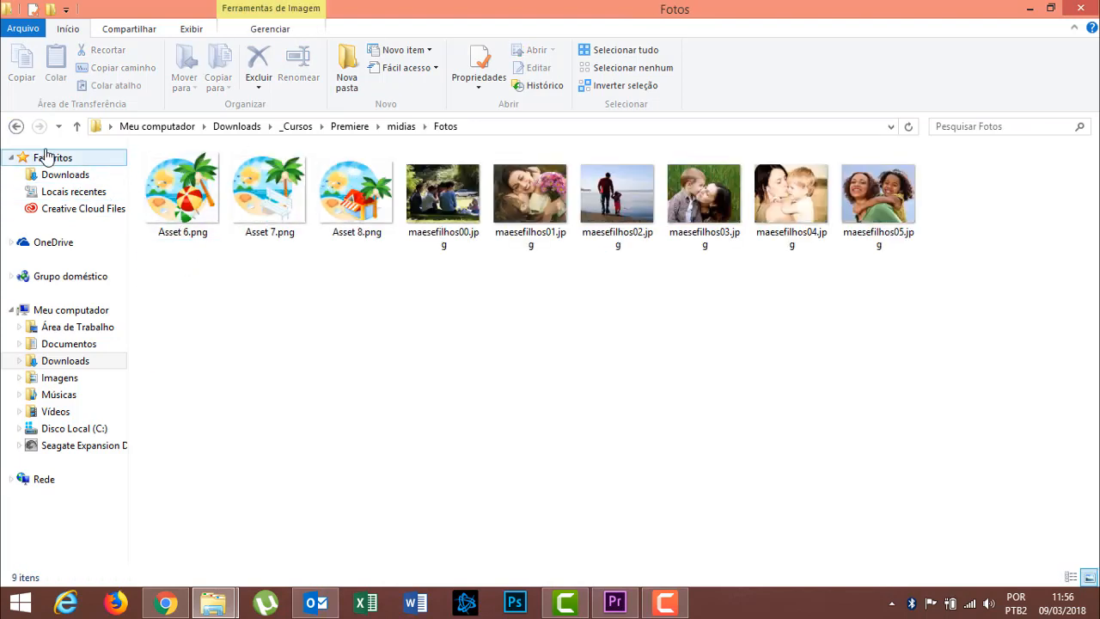
left_click(16, 127)
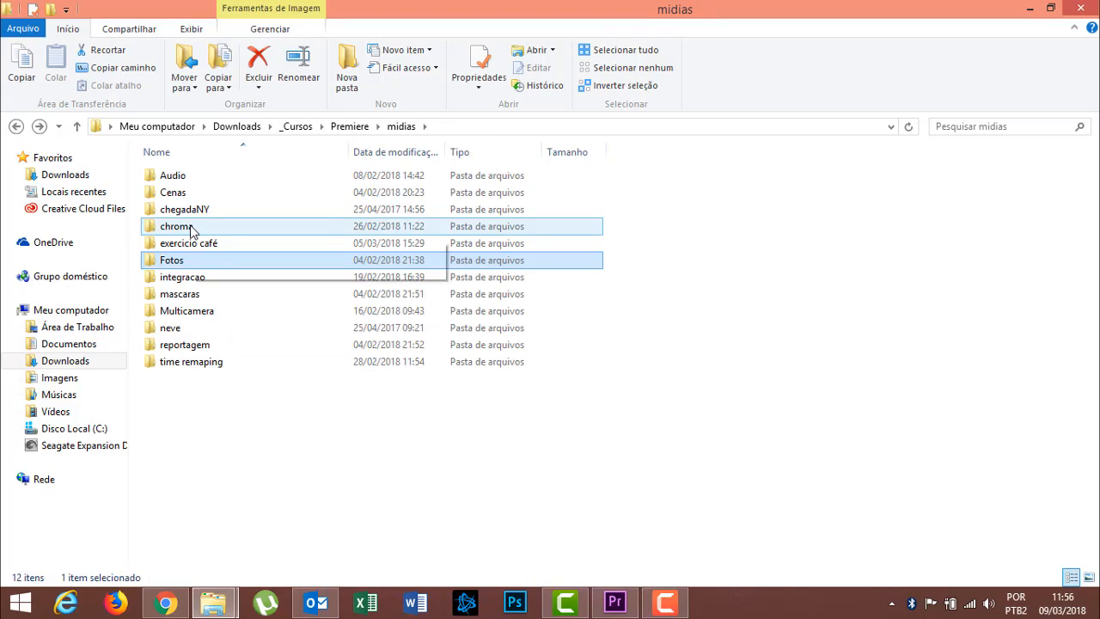
Check the exemplos folder inside Premiere and return to the midias folder.
left_click(349, 126)
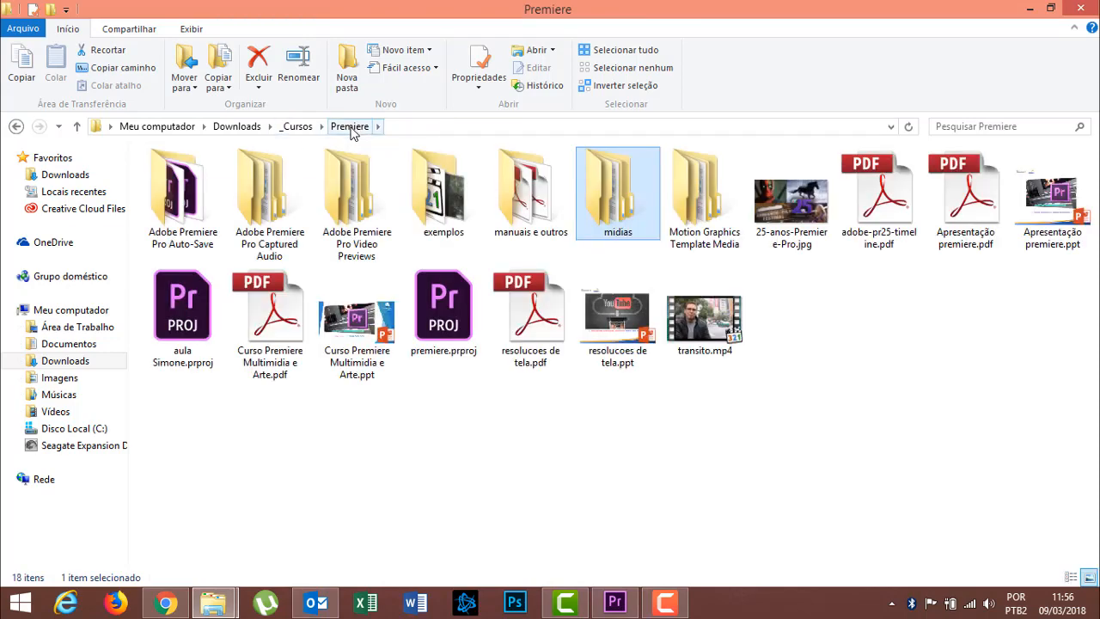
double_click(438, 193)
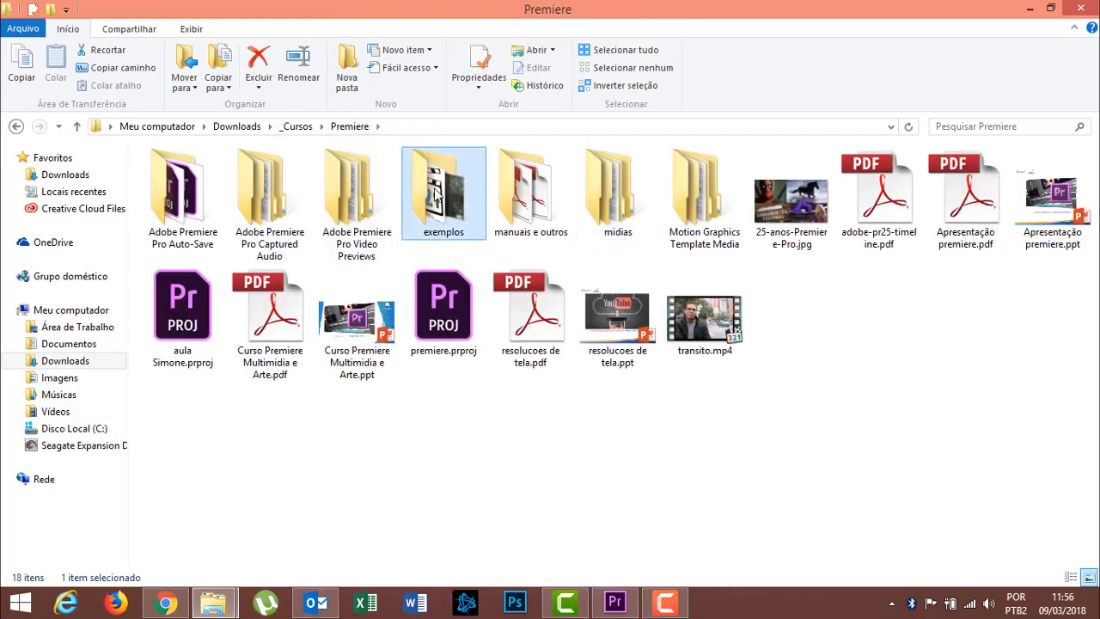
left_click(349, 127)
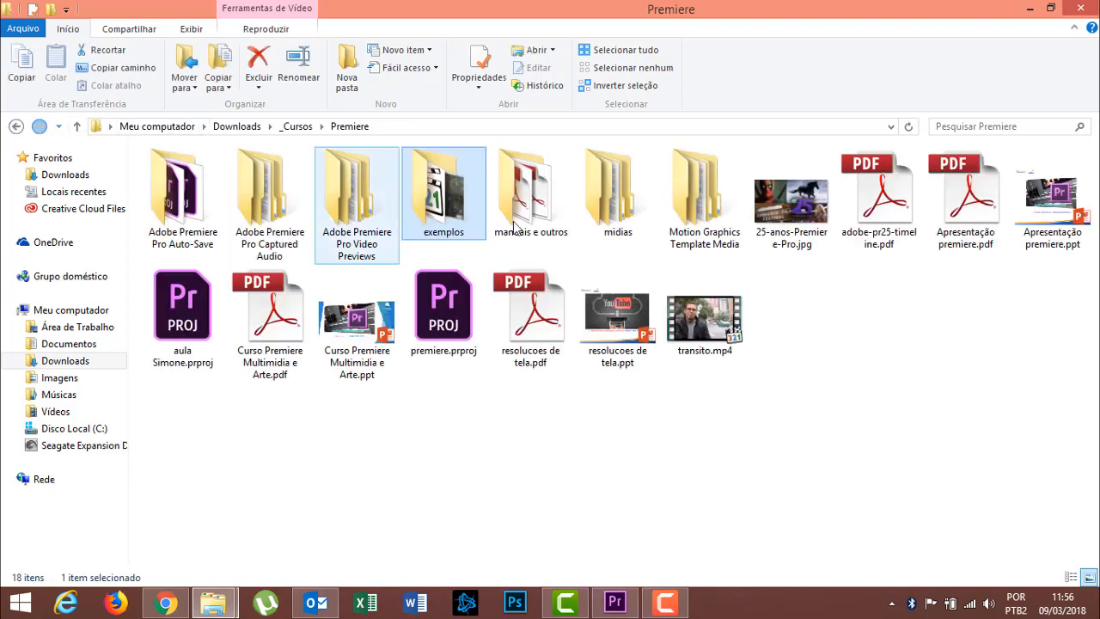
double_click(629, 208)
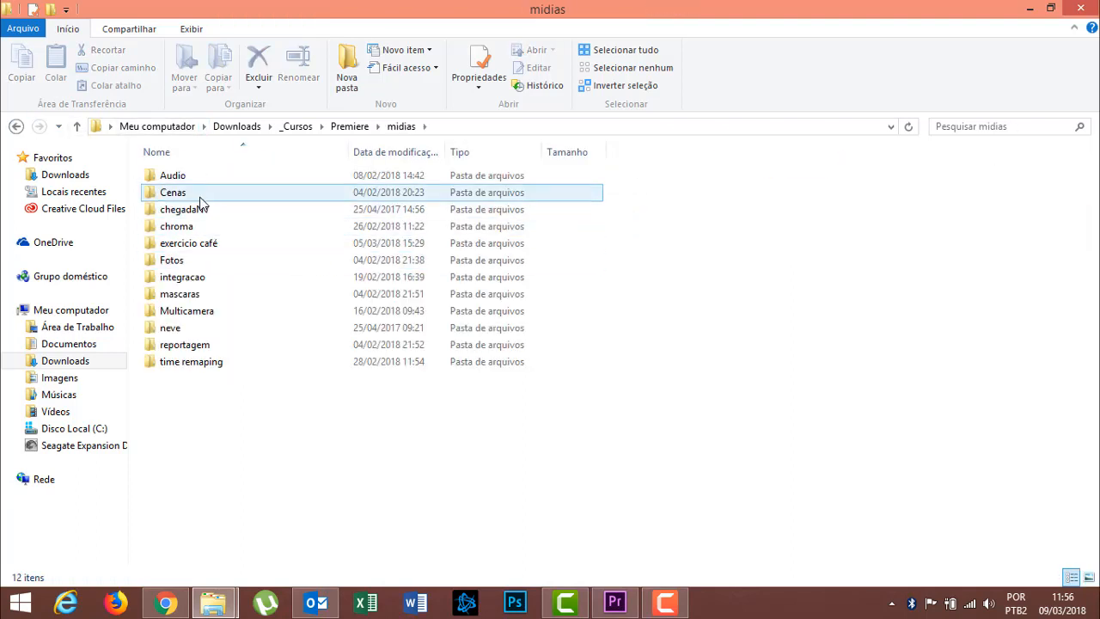
Look through the exercicio café, Fotos, integracao, mascaras and time remaping folders for usable media, and select the X Games logo.
double_click(190, 244)
key("alt+Left")
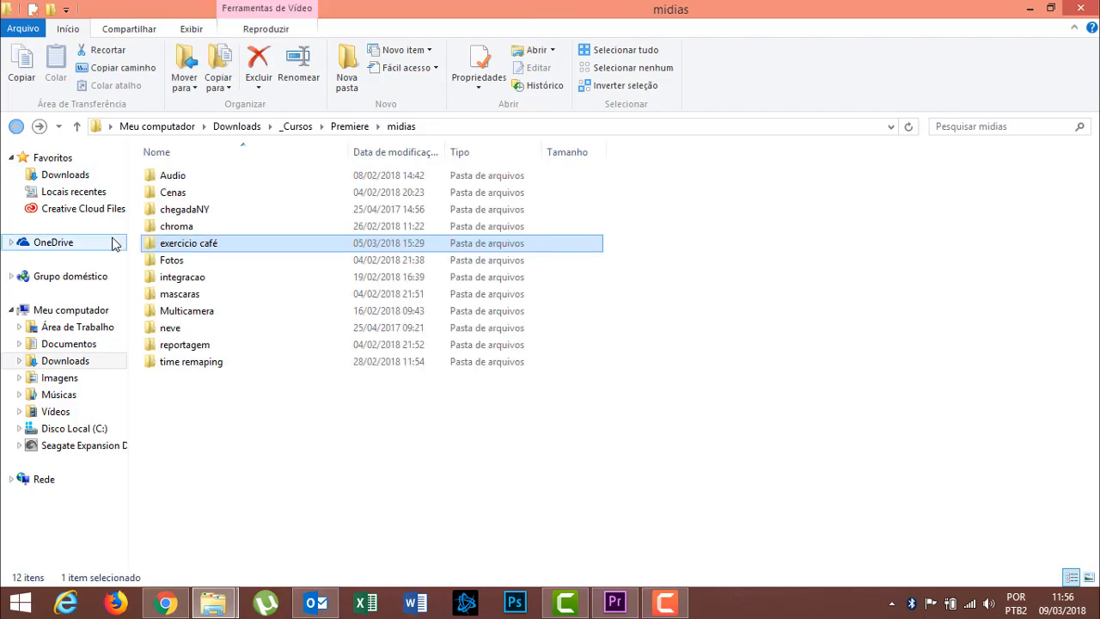
double_click(178, 258)
left_click(17, 127)
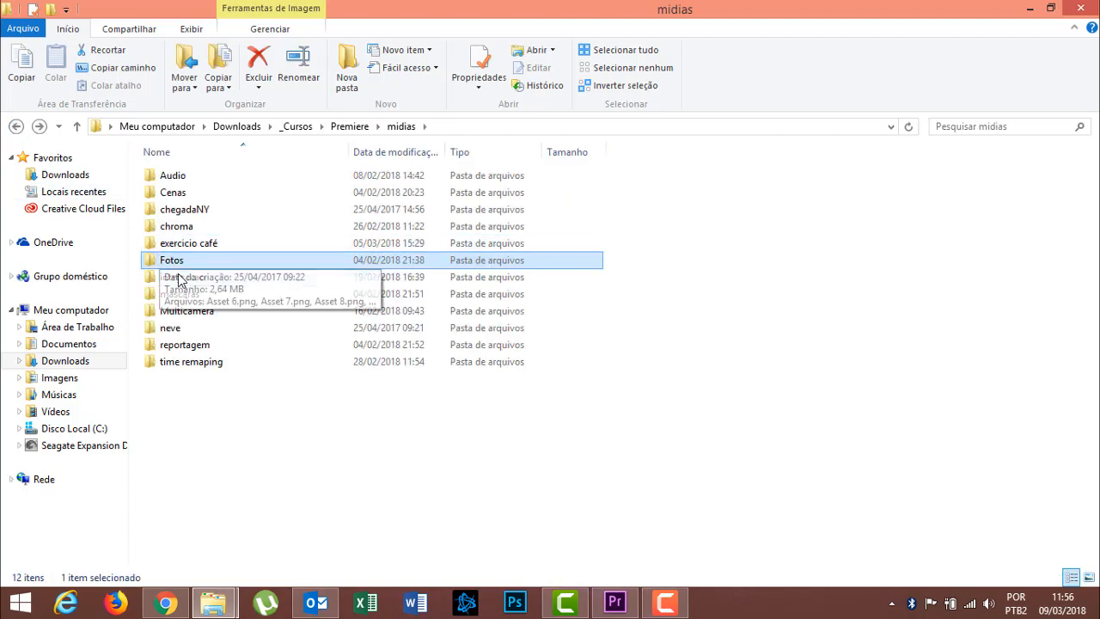
double_click(179, 274)
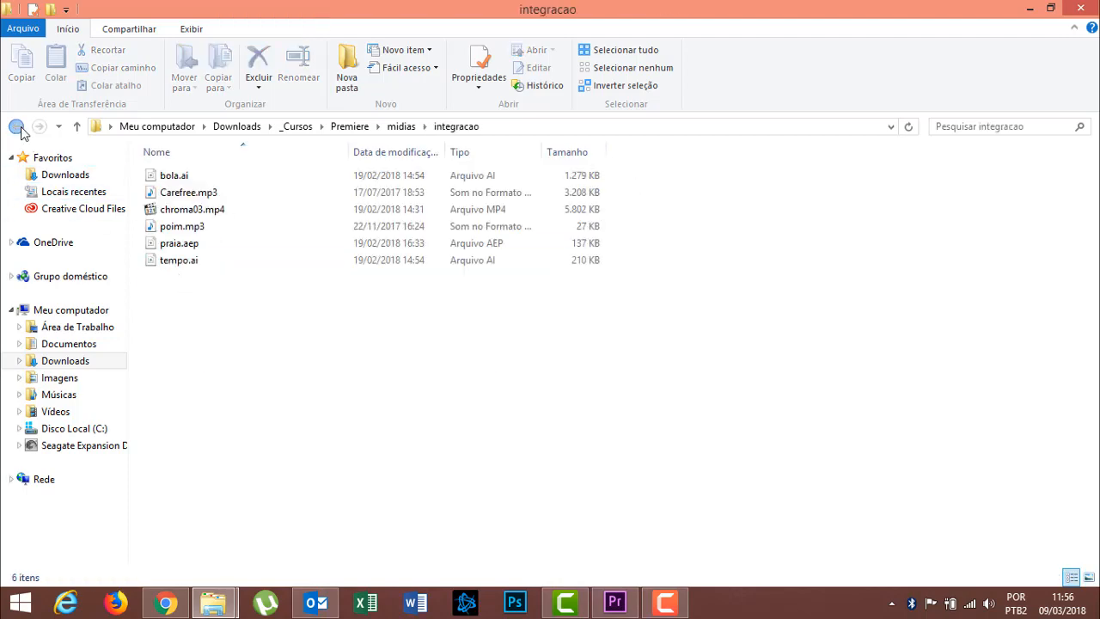
left_click(16, 126)
double_click(172, 295)
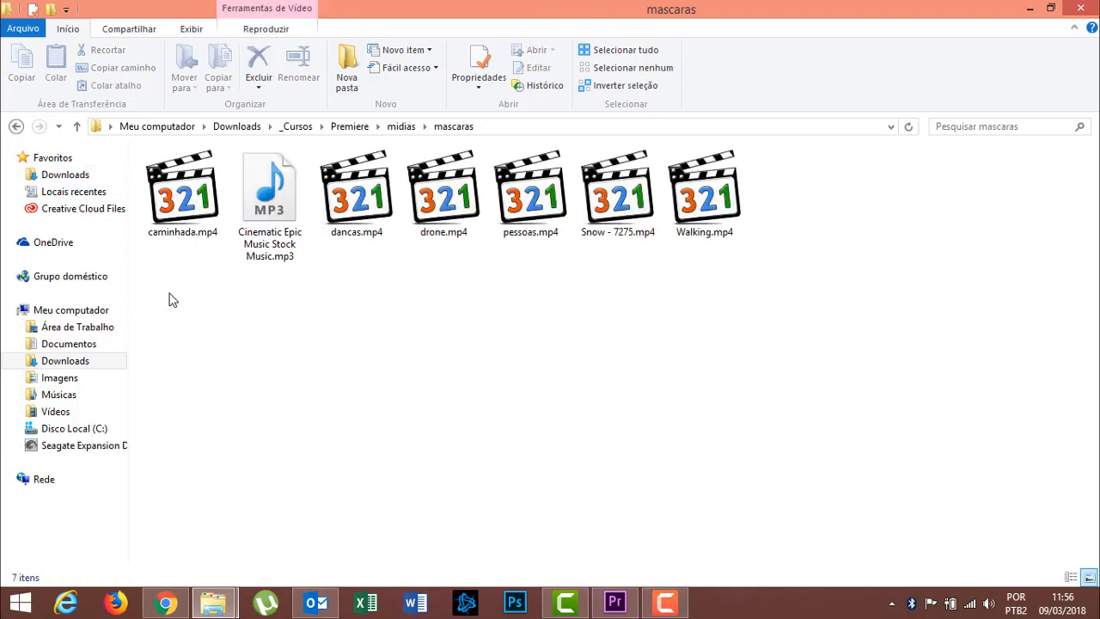
left_click(16, 126)
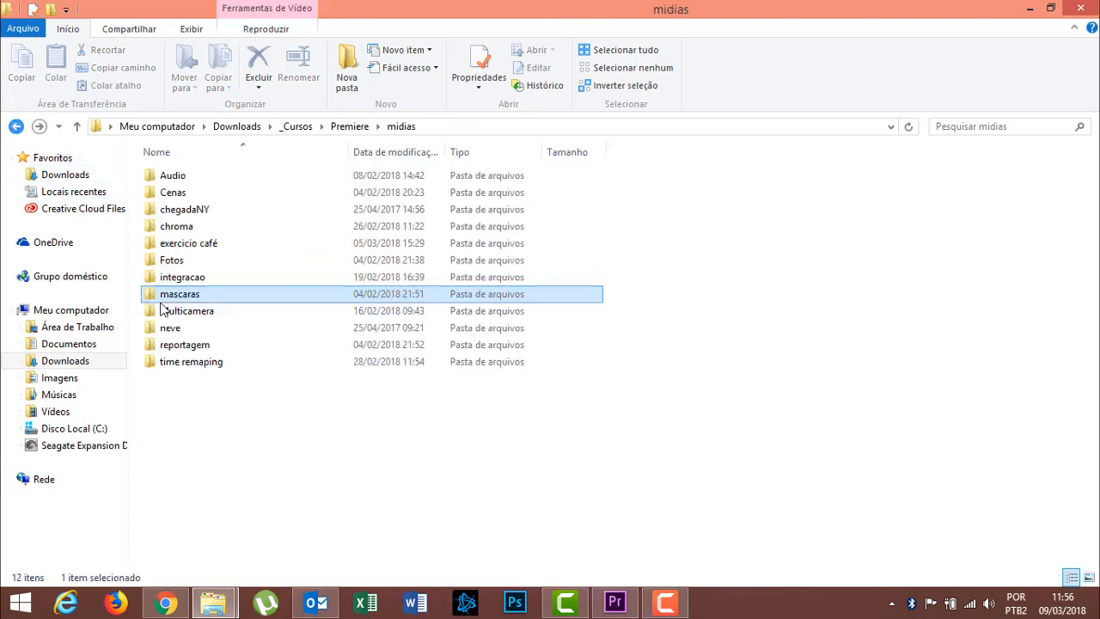
double_click(177, 362)
left_click(447, 201)
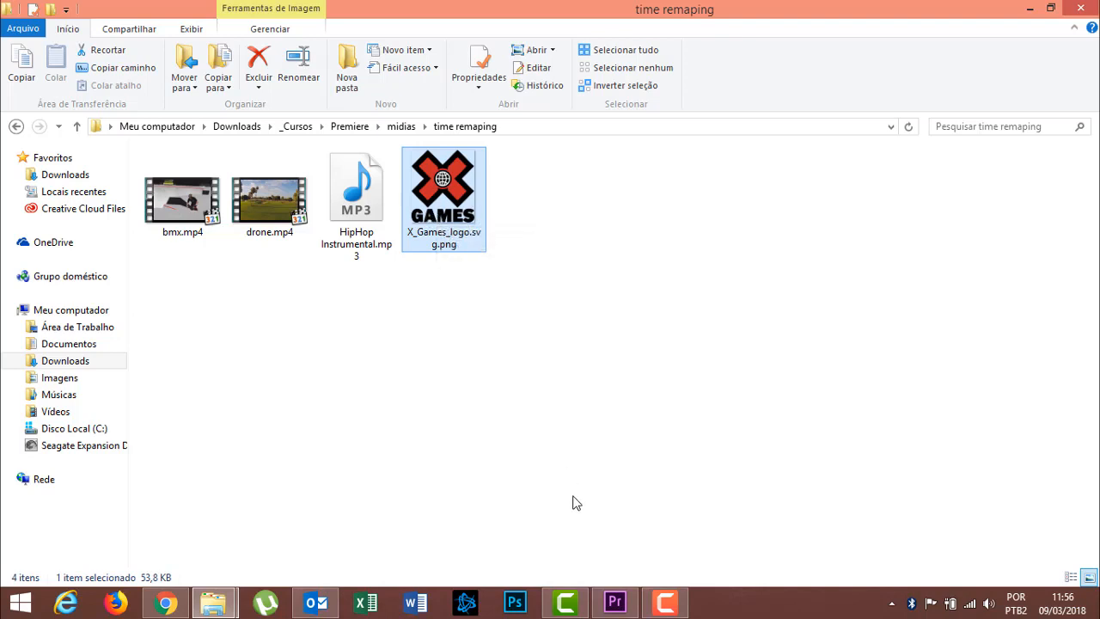
mouse_move(616, 603)
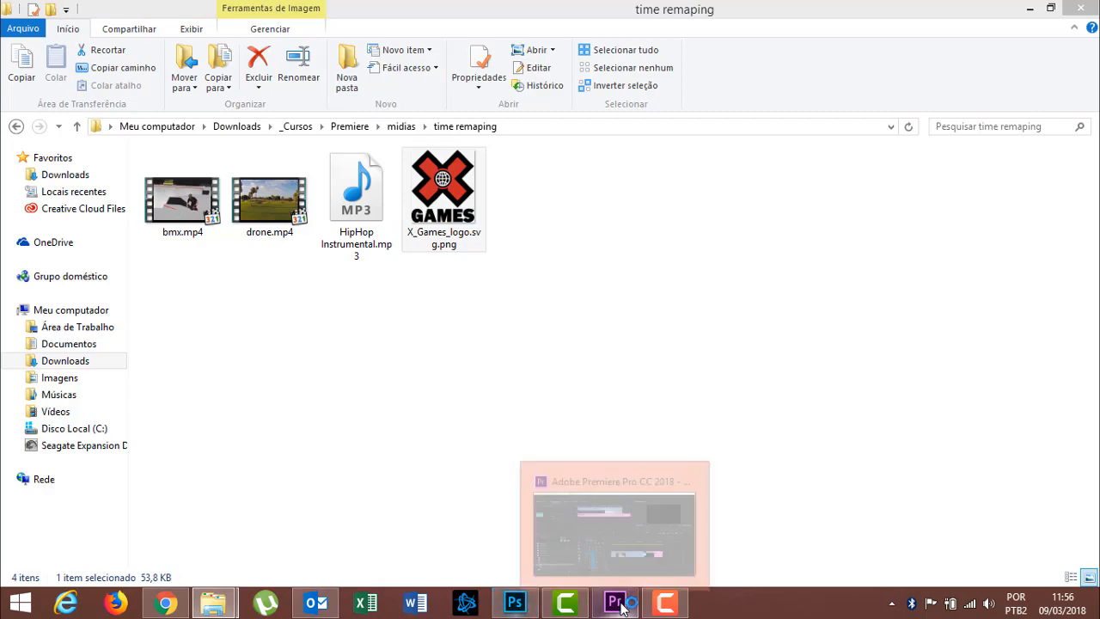
left_click(166, 603)
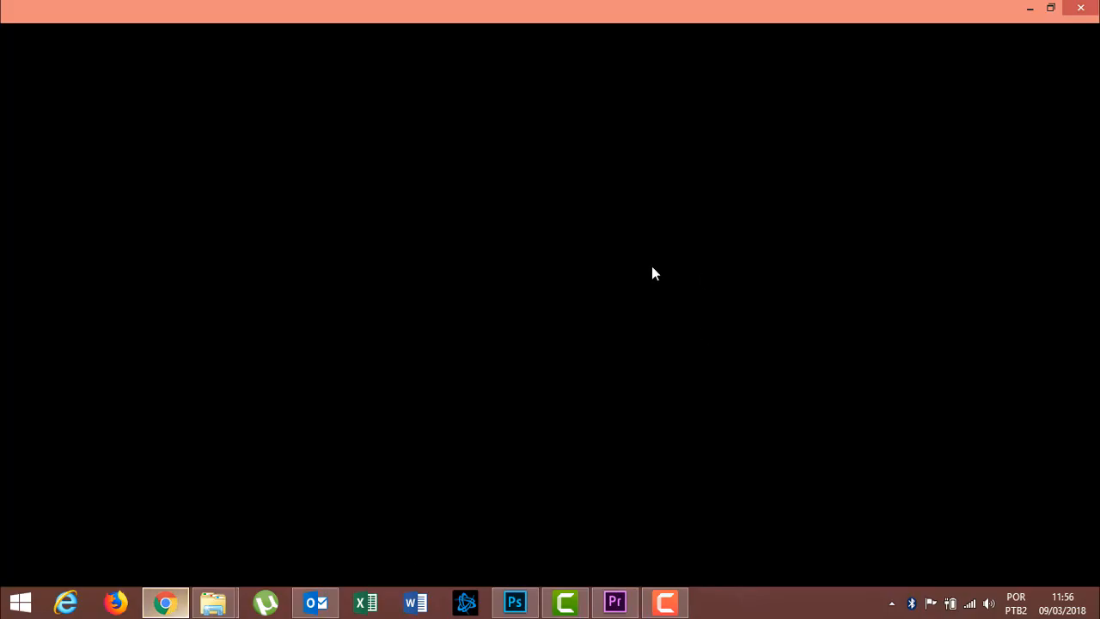
left_click(616, 602)
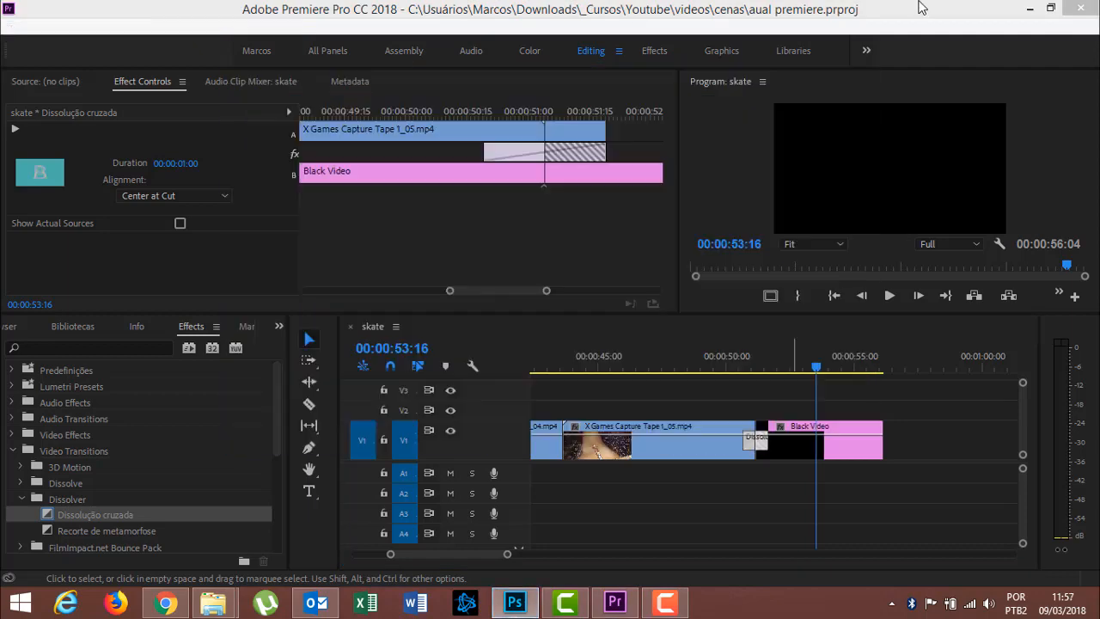
left_click(921, 7)
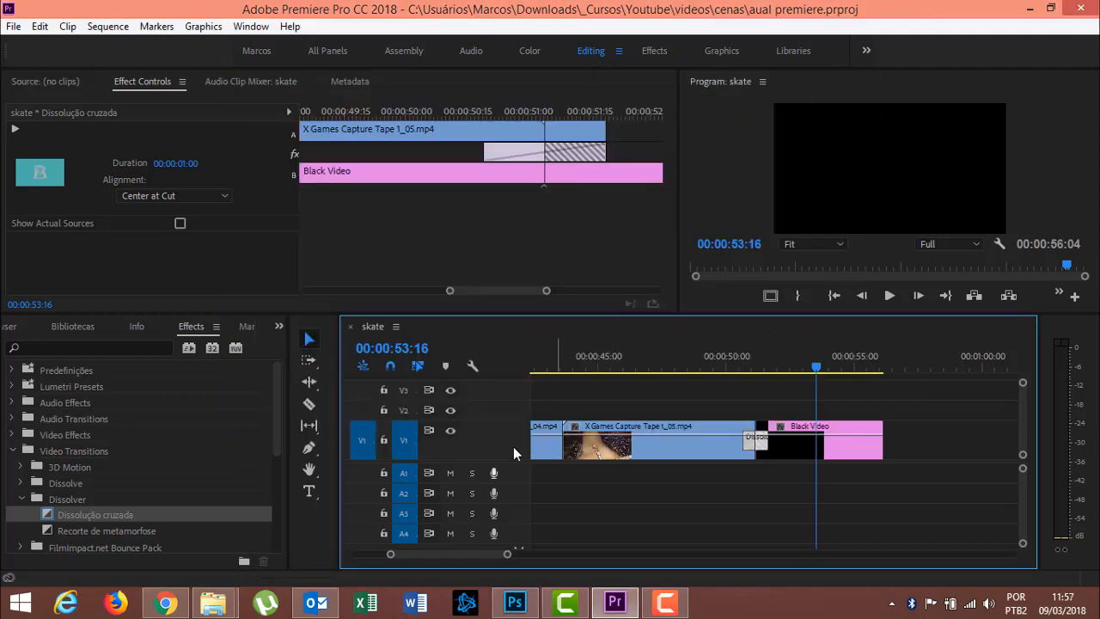
Switch to the time remaping folder in File Explorer and try to import HipHop Instrumental.mp3 into the Premiere Pro project.
mouse_move(226, 610)
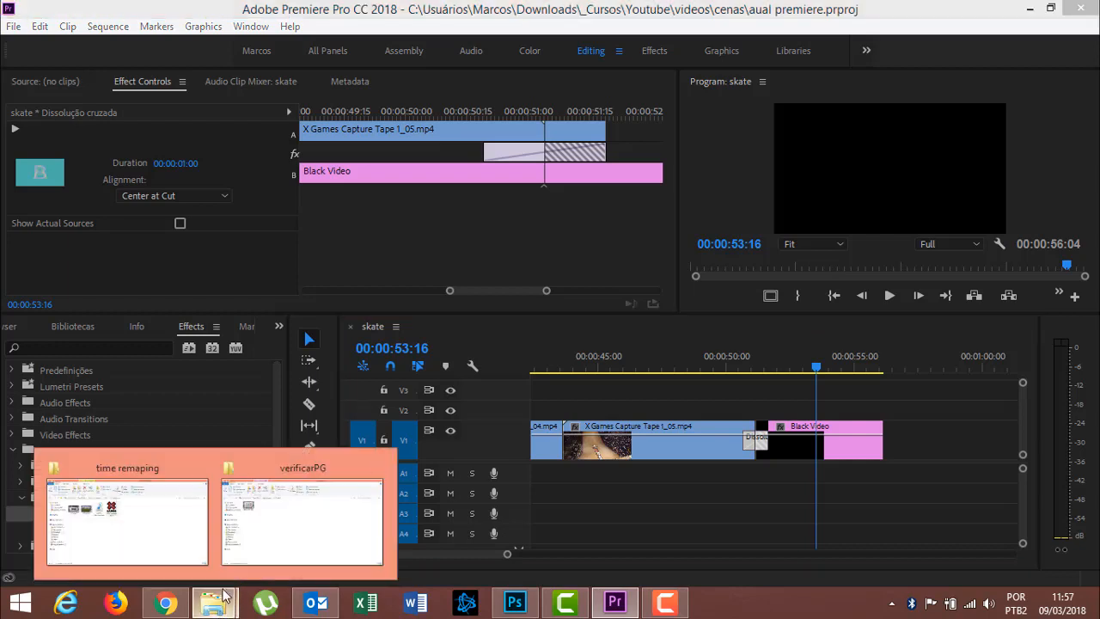
left_click(165, 528)
left_click(375, 202)
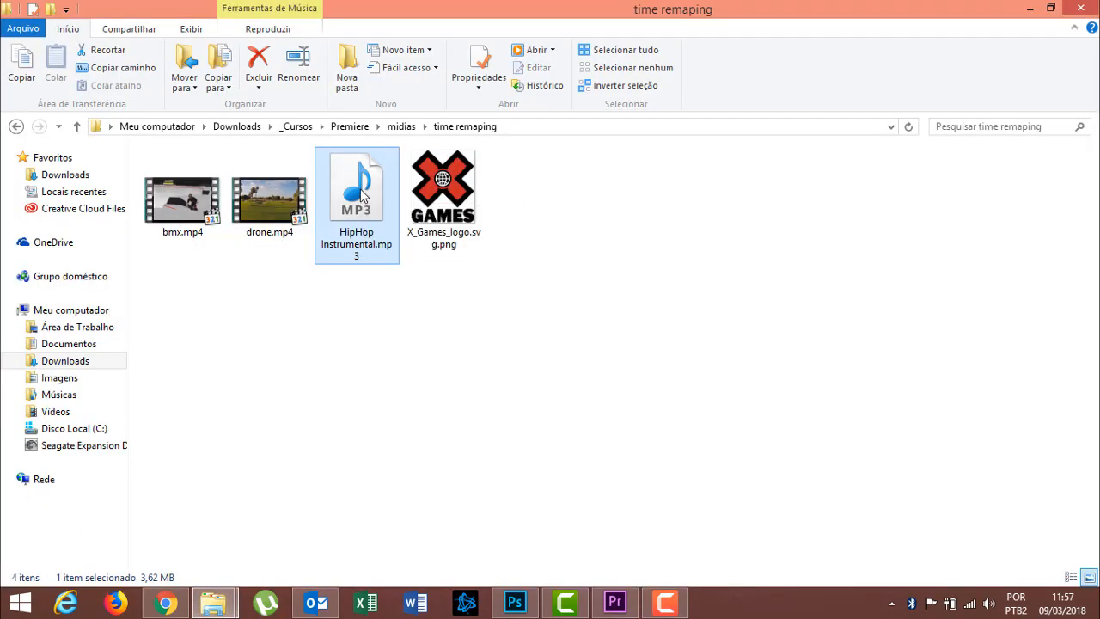
left_click_drag(362, 196, 405, 567)
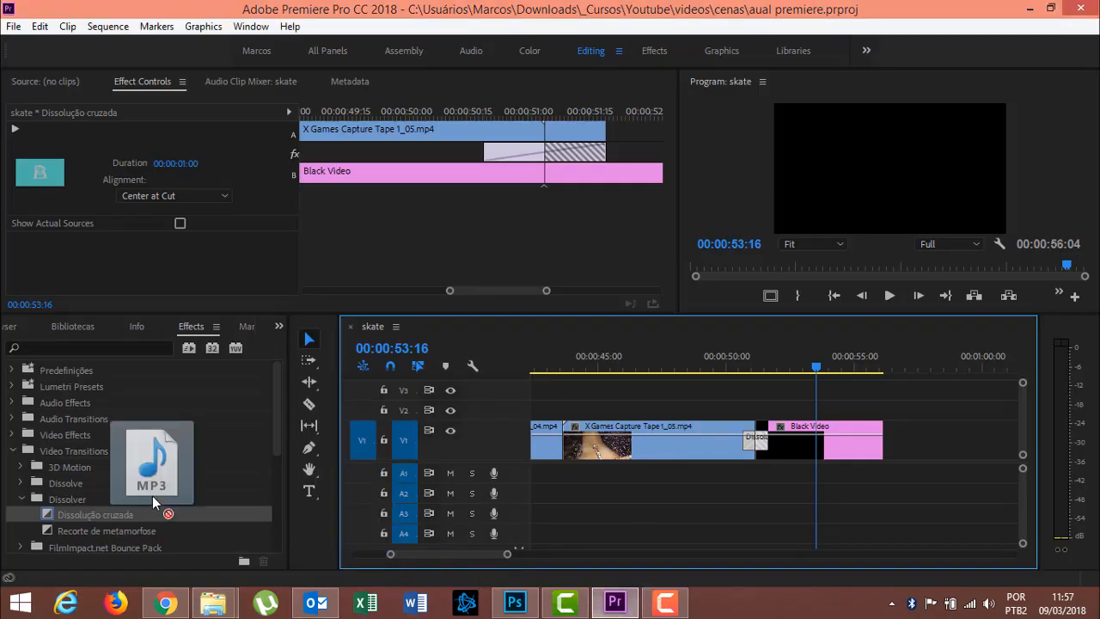
Show the project's media items and import HipHop Instrumental.mp3 from the time remaping folder in File Explorer.
left_click(278, 328)
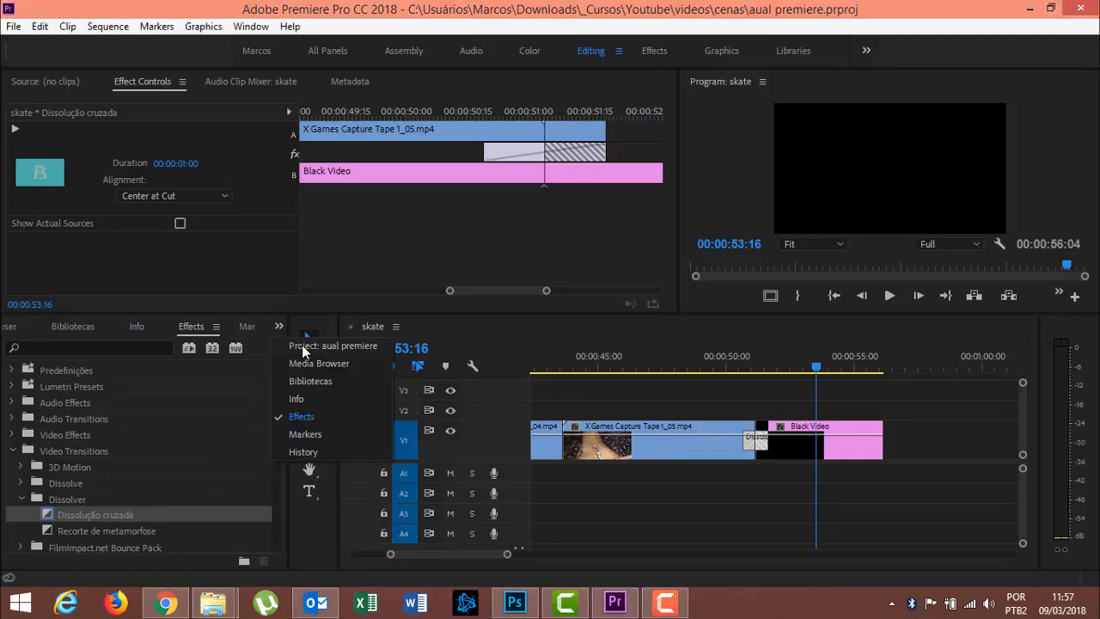
left_click(304, 347)
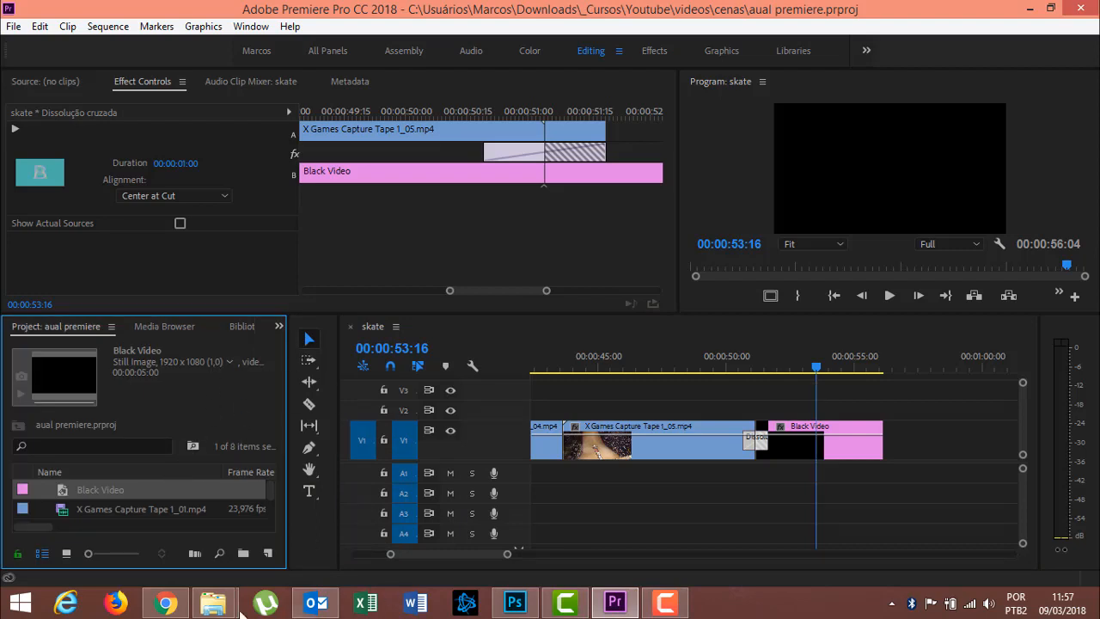
mouse_move(221, 608)
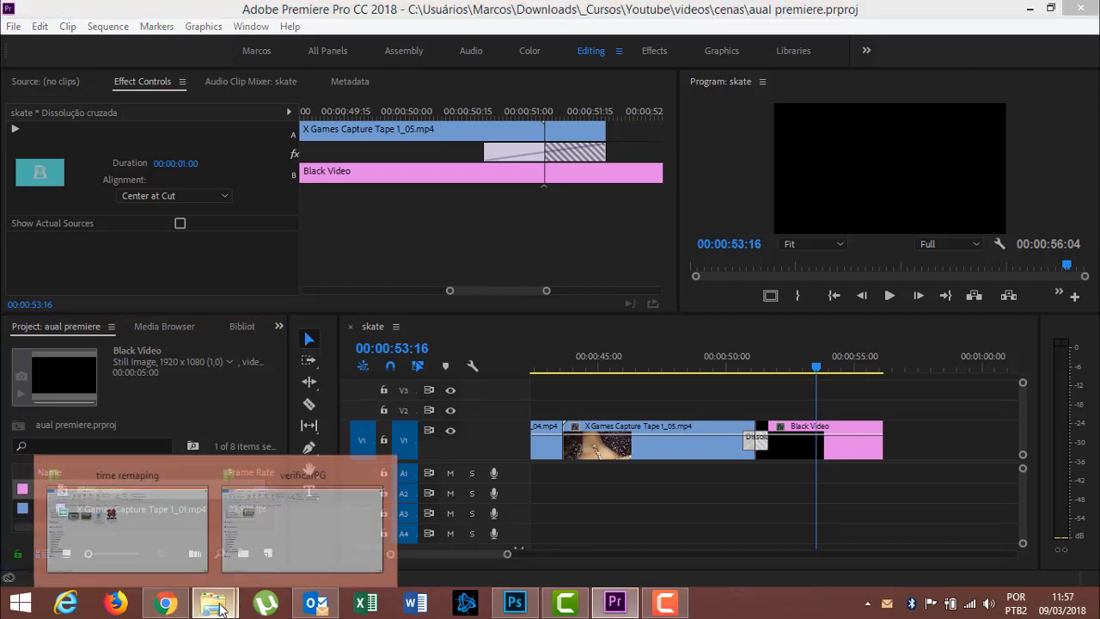
left_click(177, 516)
left_click_drag(362, 215, 196, 510)
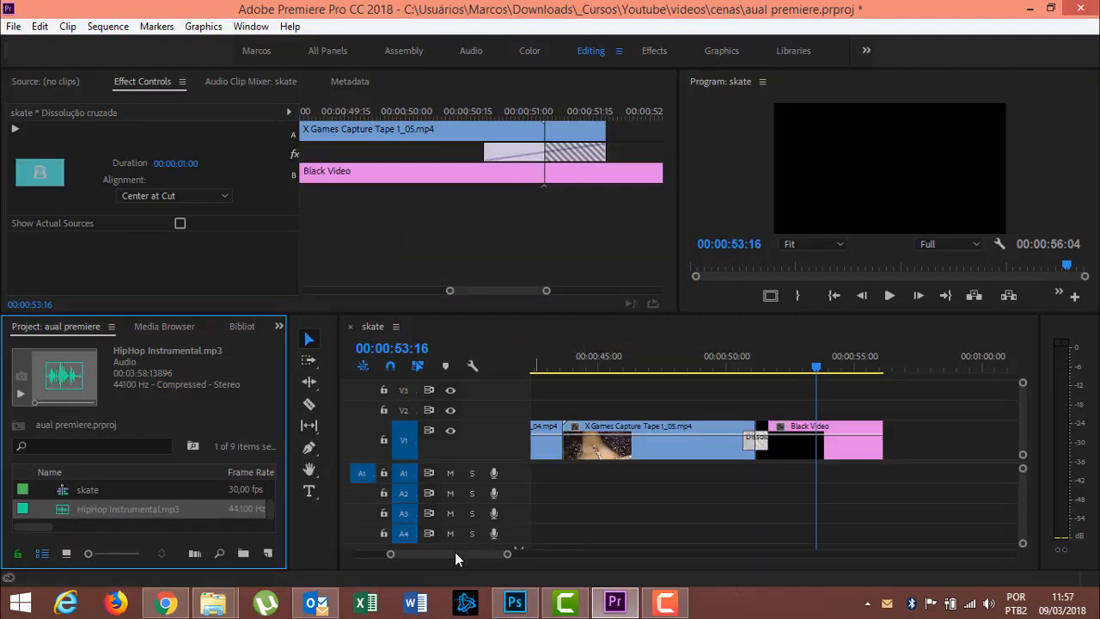
Place HipHop Instrumental.mp3 on audio track A1 at the sequence start and play from the beginning to 00:00:11:00.
left_click_drag(455, 552, 604, 554)
left_click_drag(81, 516, 516, 505)
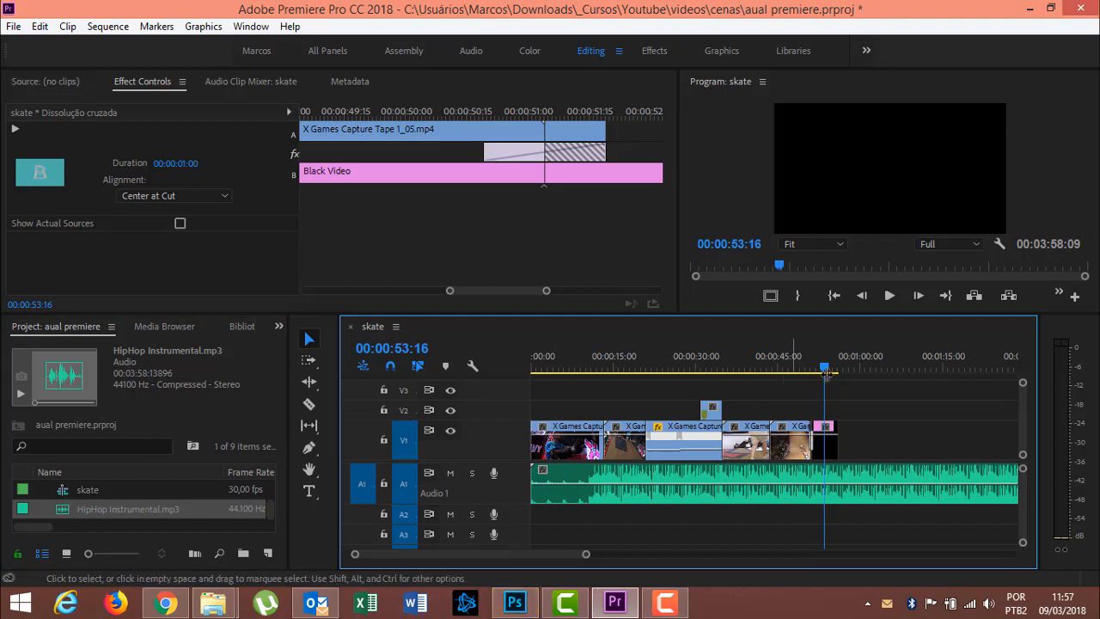
left_click_drag(823, 369, 527, 378)
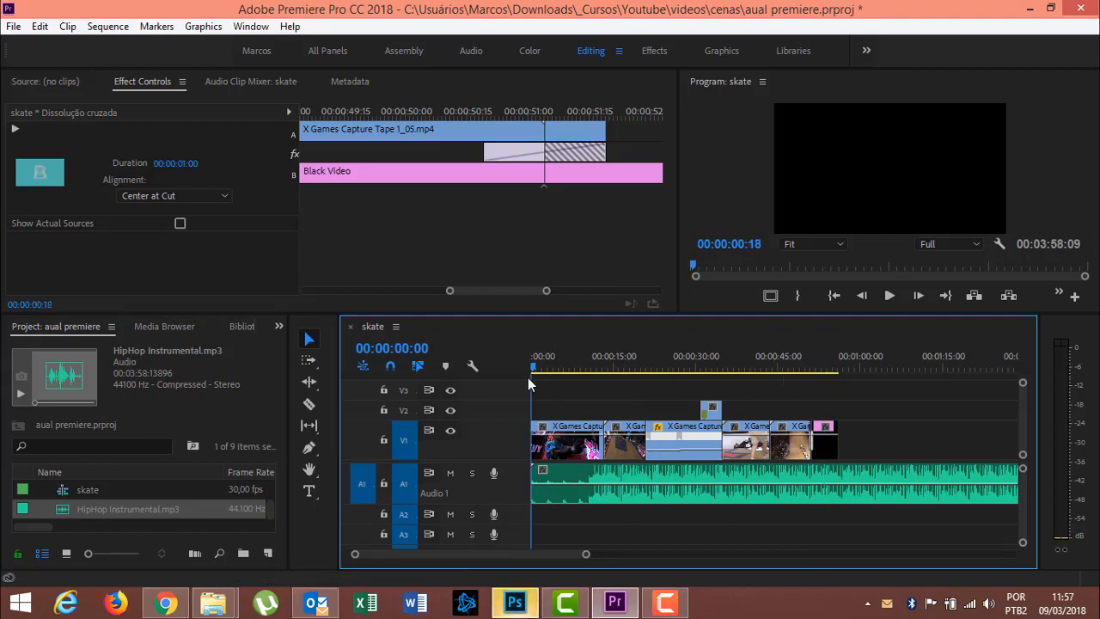
left_click(889, 295)
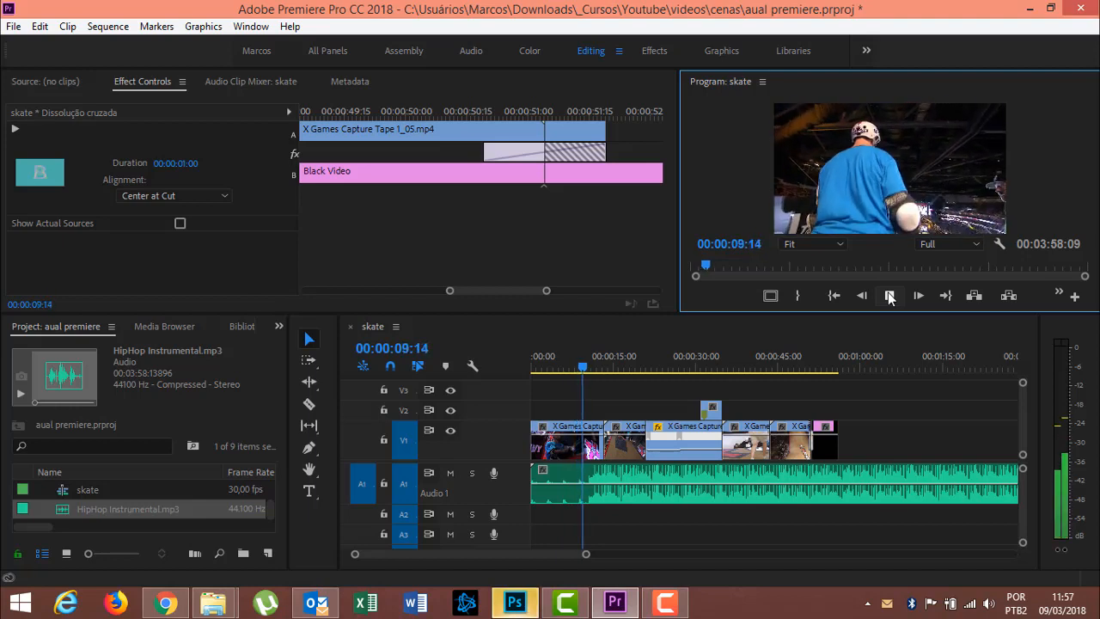
left_click(890, 296)
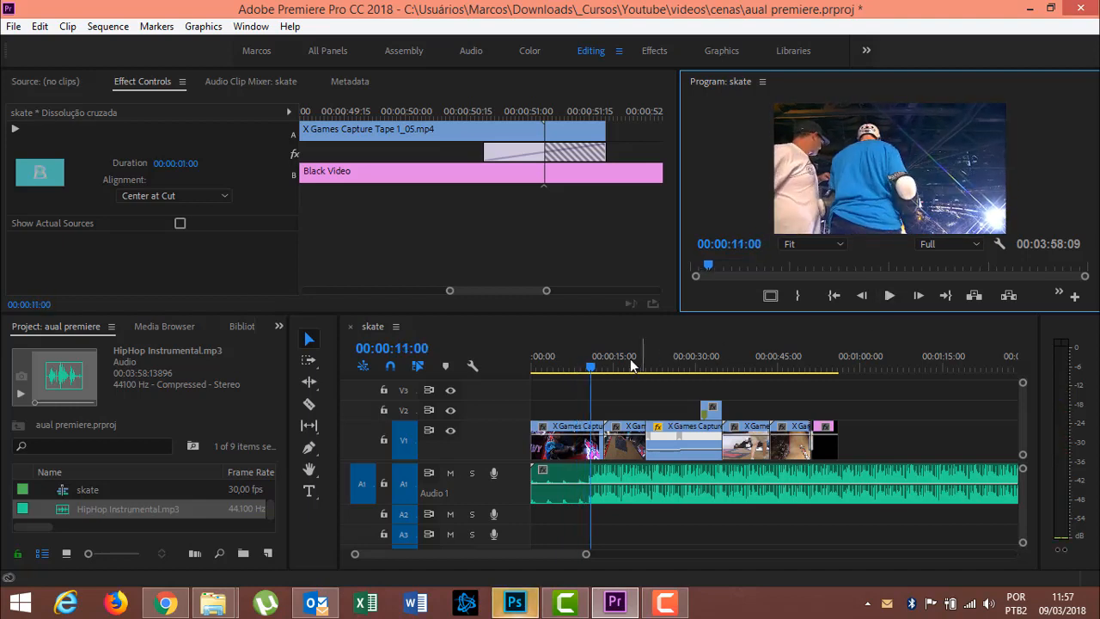
Trim off the music's intro up to 00:00:10:21, start it at the sequence's beginning and play it back.
left_click(590, 367)
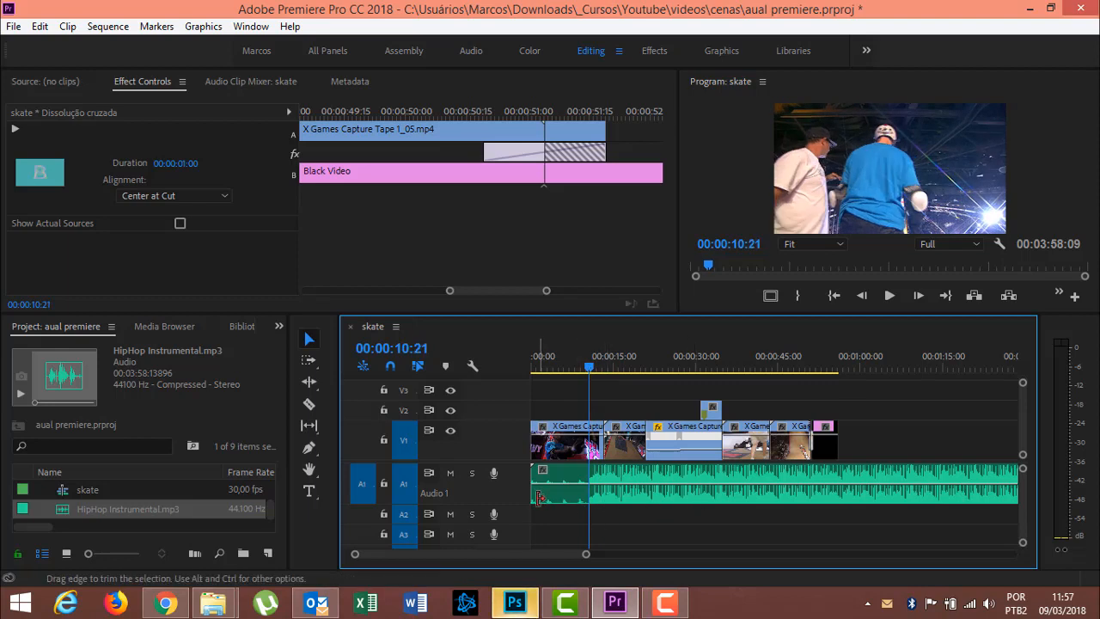
left_click_drag(539, 497, 589, 477)
left_click_drag(589, 368, 516, 373)
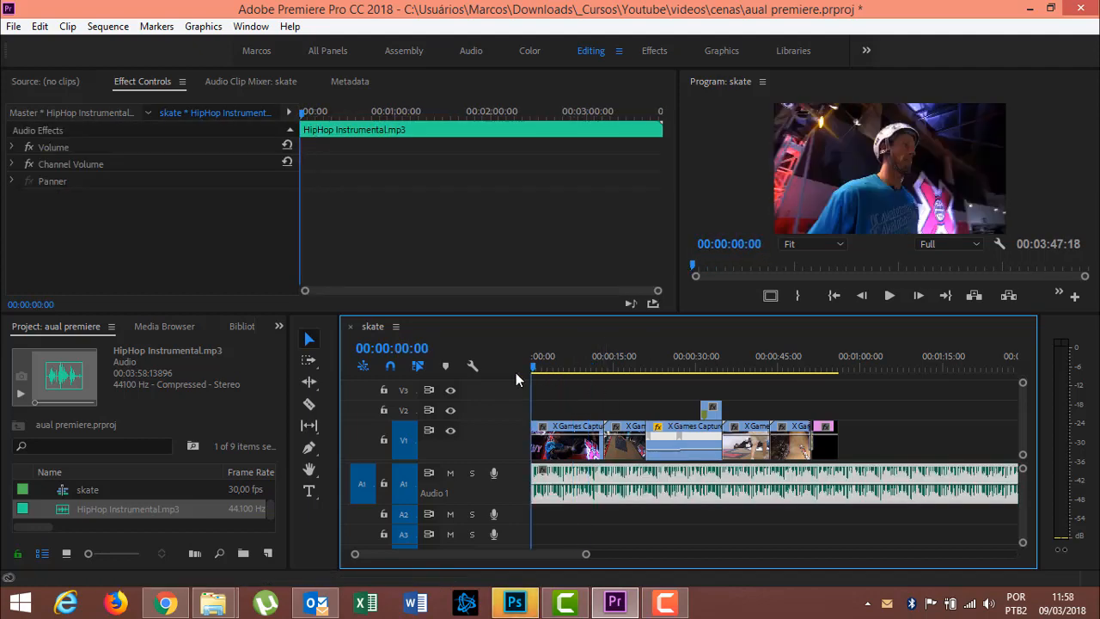
left_click(890, 294)
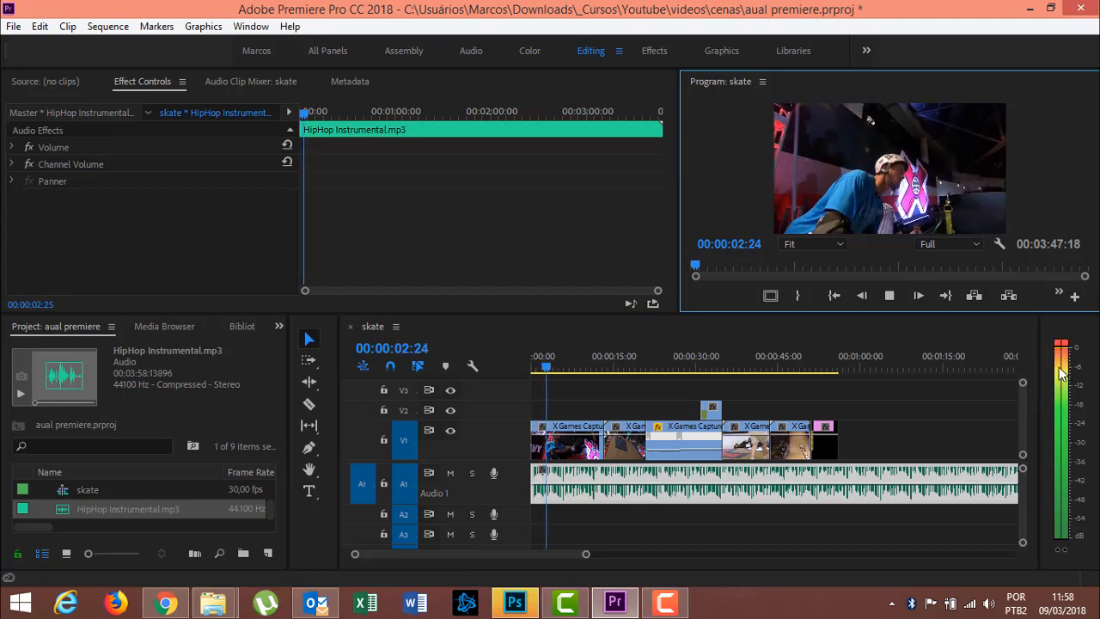
left_click(892, 296)
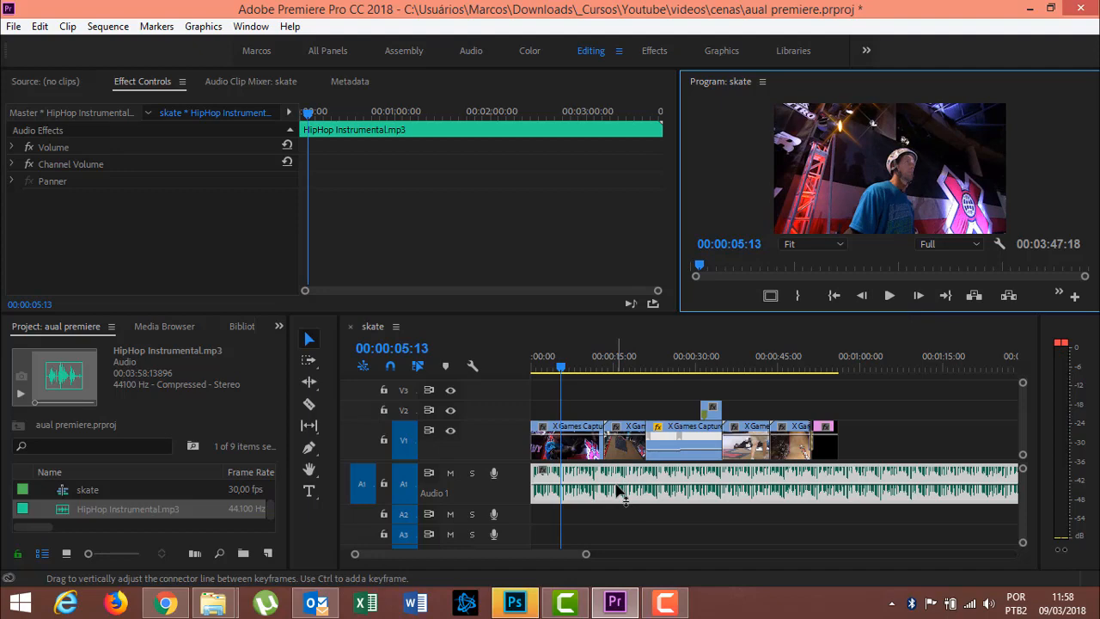
Switch to Photoshop and open X_Games_logo.svg.png from the time remaping folder.
left_click(515, 601)
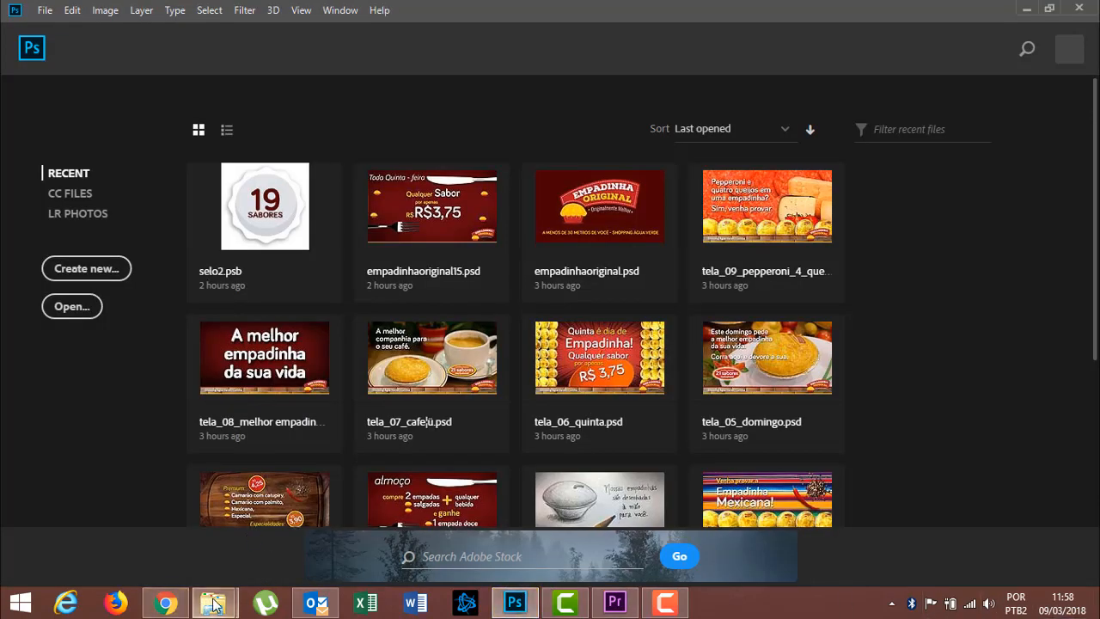
mouse_move(213, 602)
left_click(168, 460)
left_click_drag(477, 185, 491, 364)
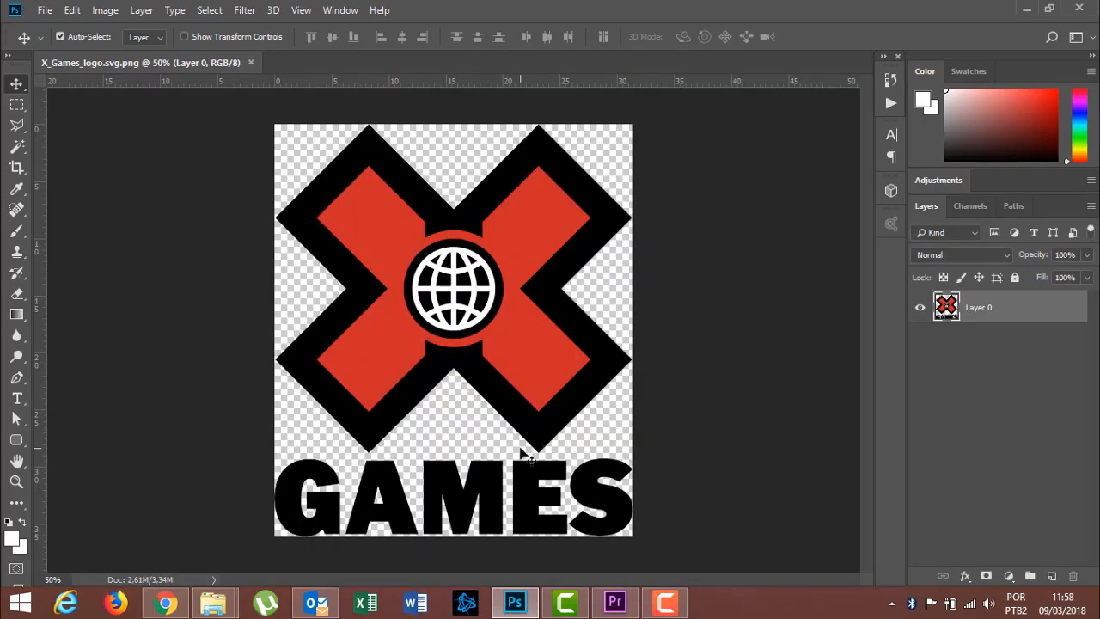
left_click(103, 11)
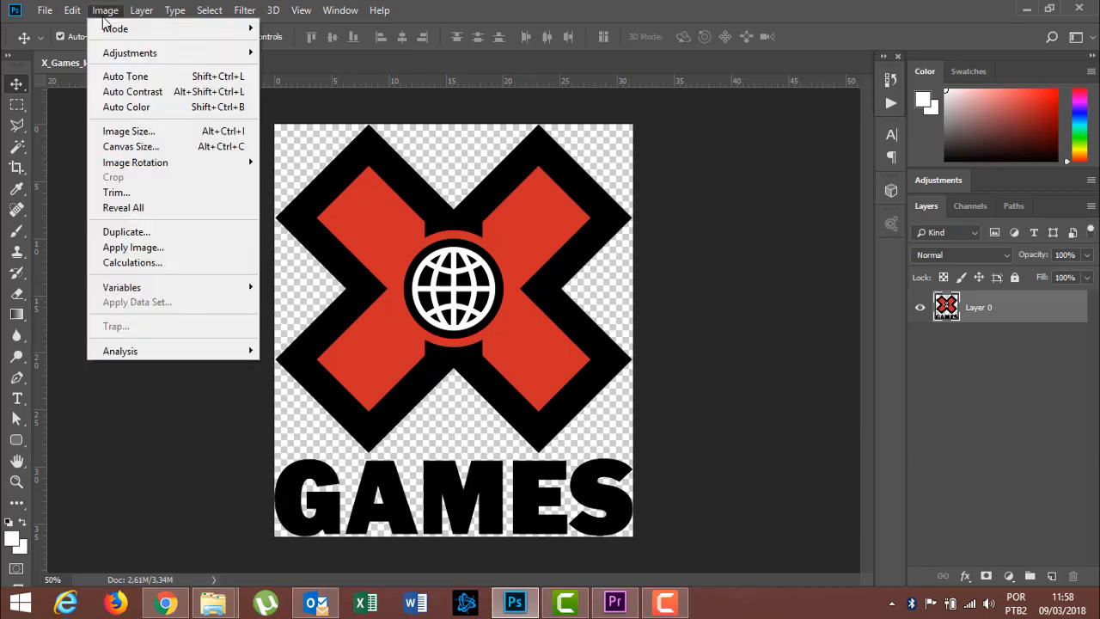
mouse_move(147, 52)
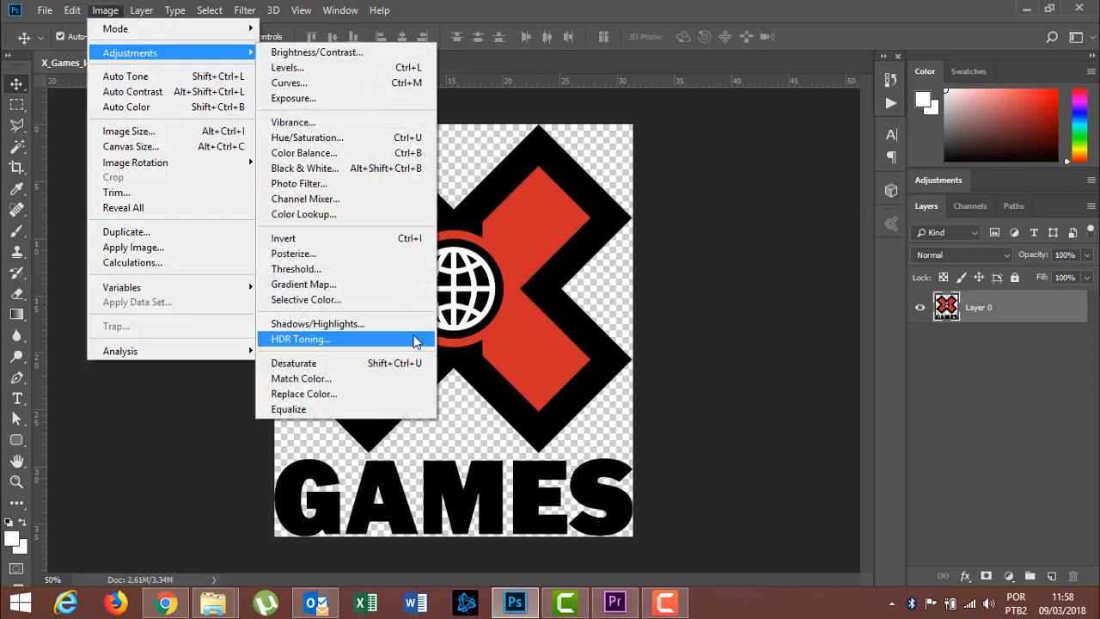
left_click(310, 379)
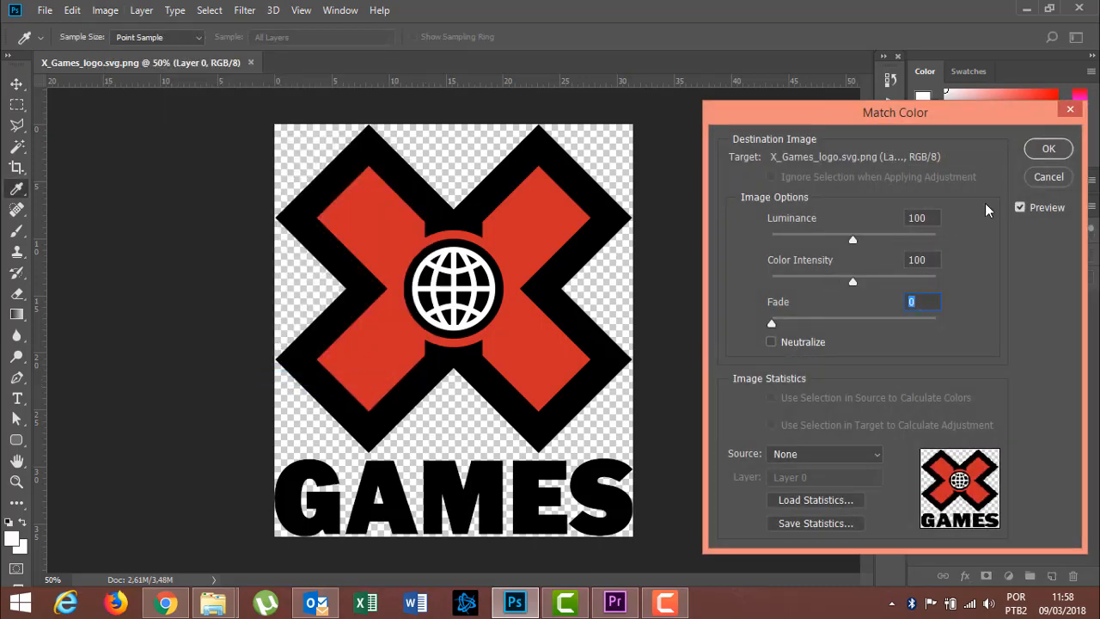
left_click(1048, 177)
Use Replace Color to sample the black of the X Games logo and turn it white with Lightness +100.
left_click(105, 11)
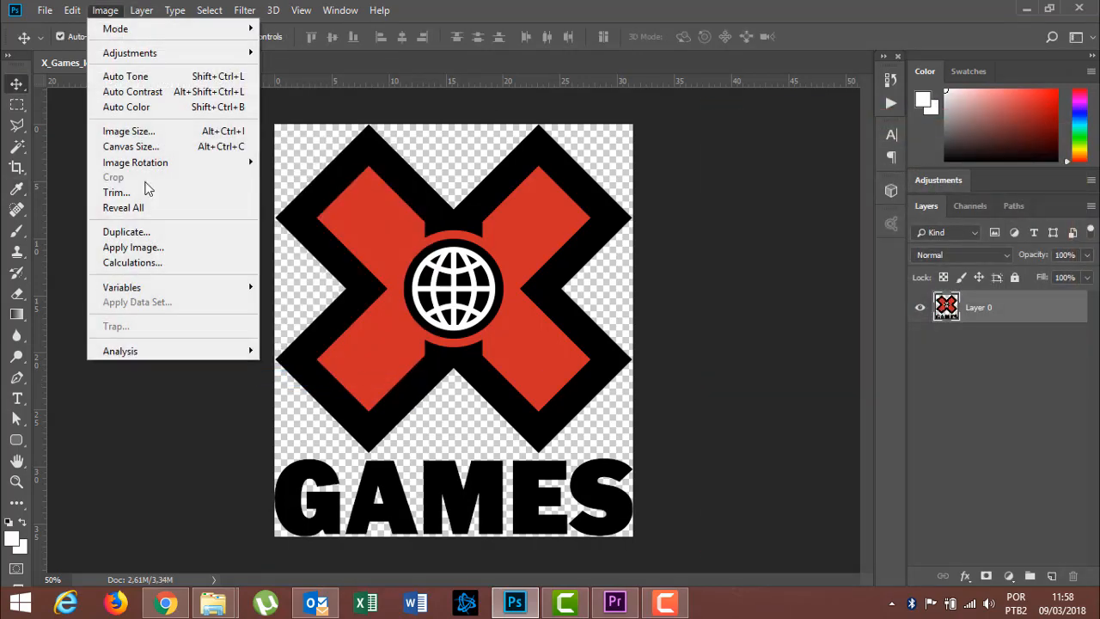
mouse_move(159, 53)
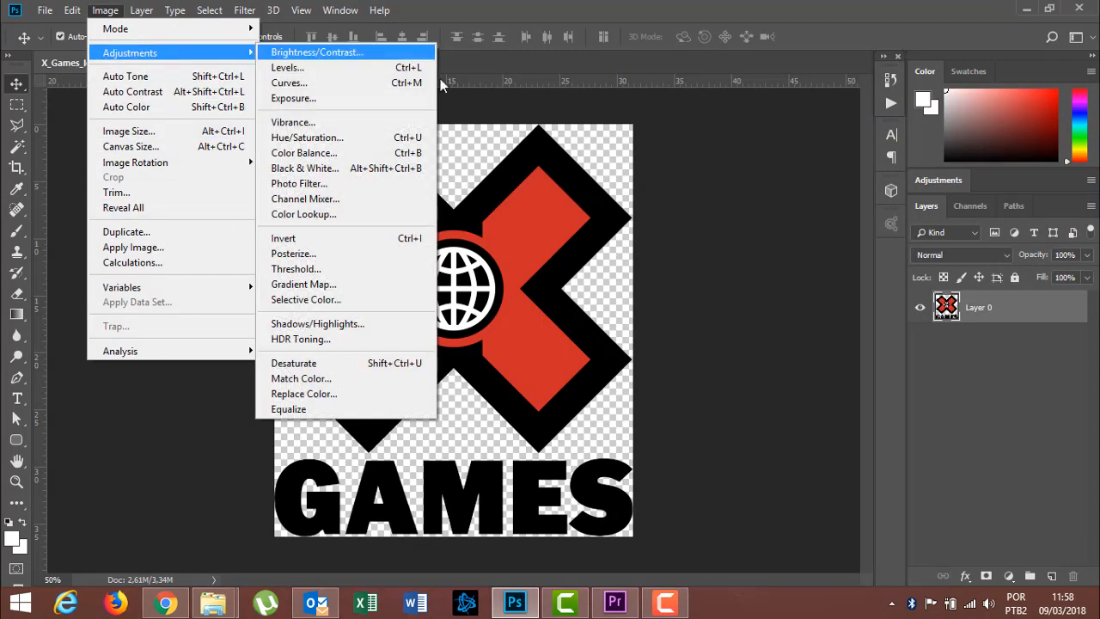
left_click(339, 394)
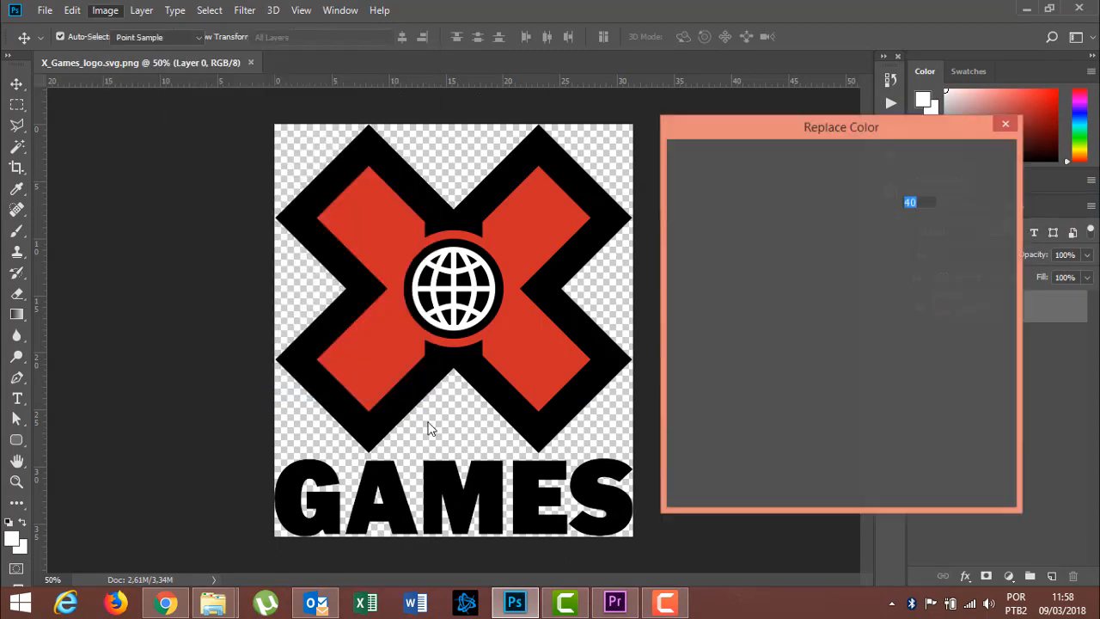
left_click(822, 402)
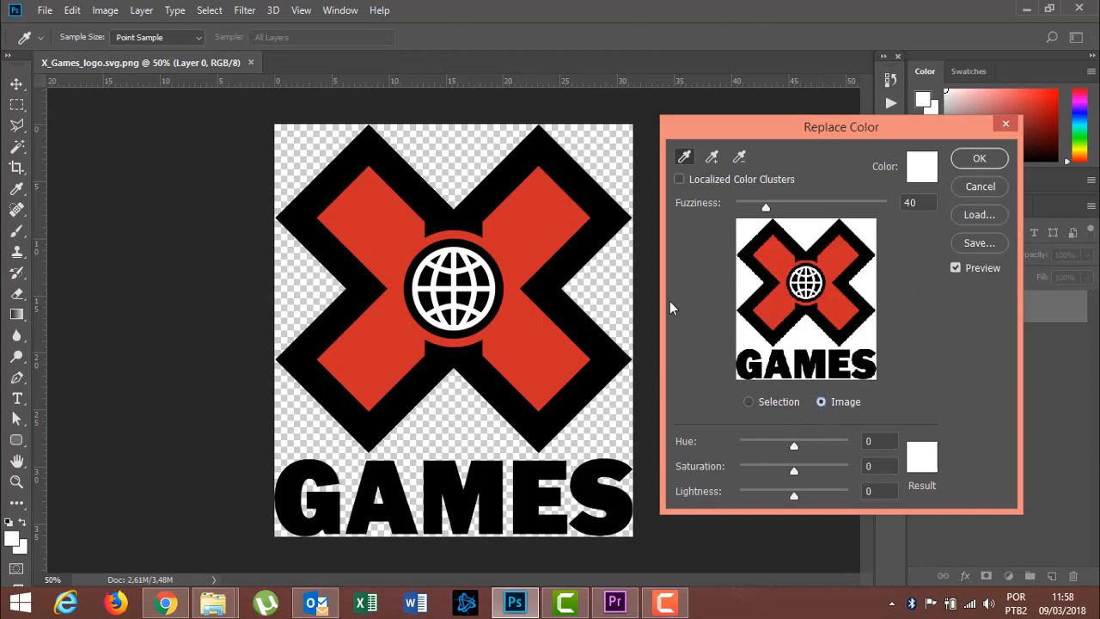
left_click(590, 189)
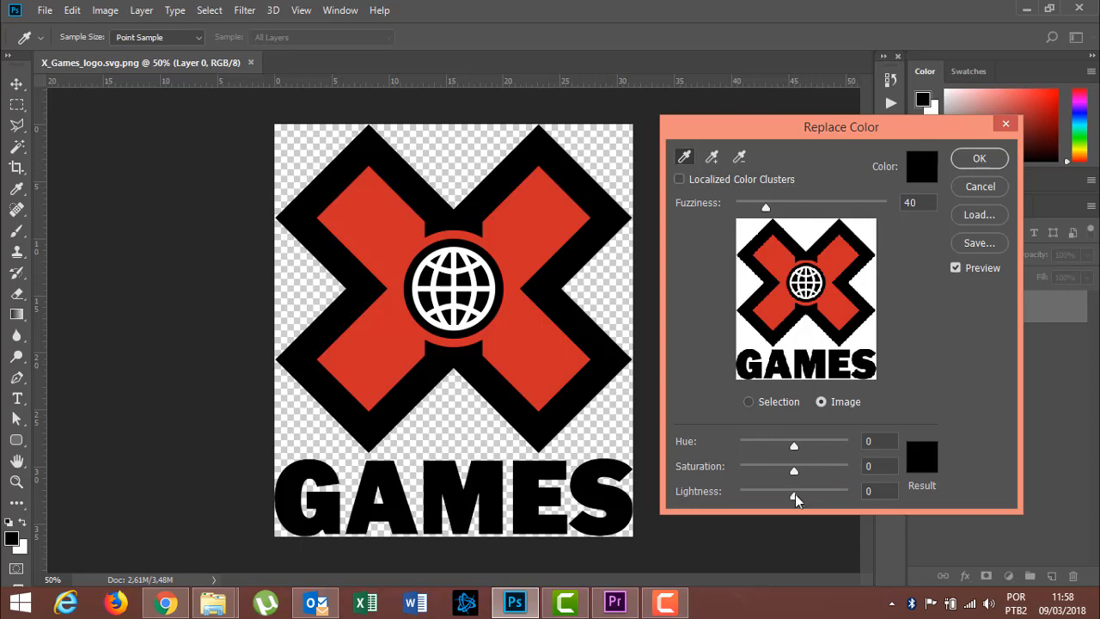
left_click_drag(795, 495, 861, 495)
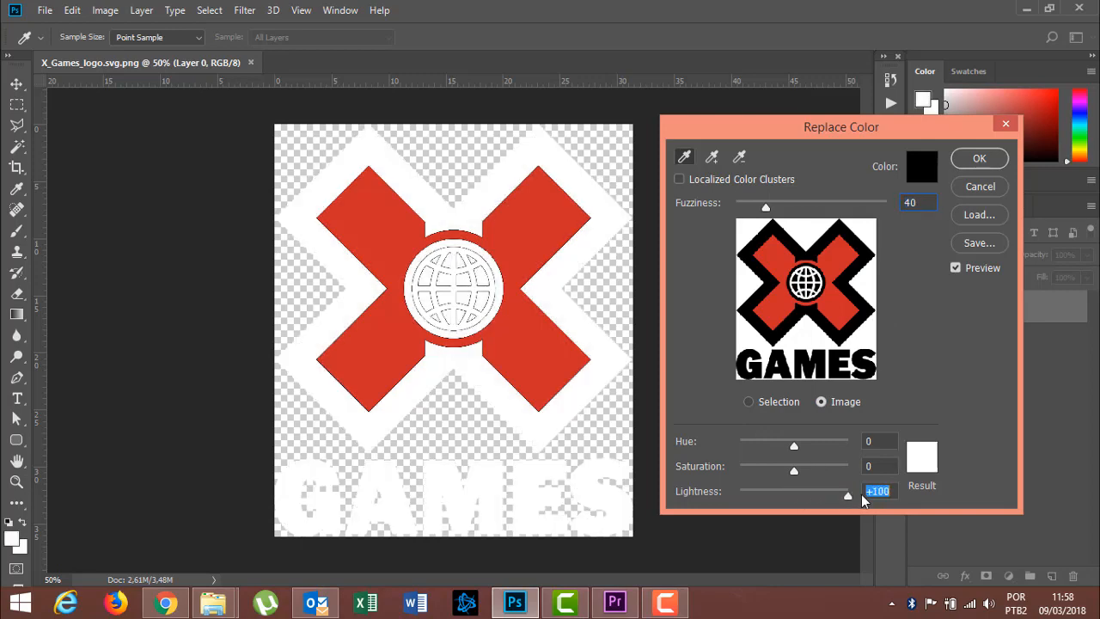
left_click(982, 159)
Save the recolored logo as X_Games_logoBCO.png with the large file size option and close the original without saving.
left_click(45, 10)
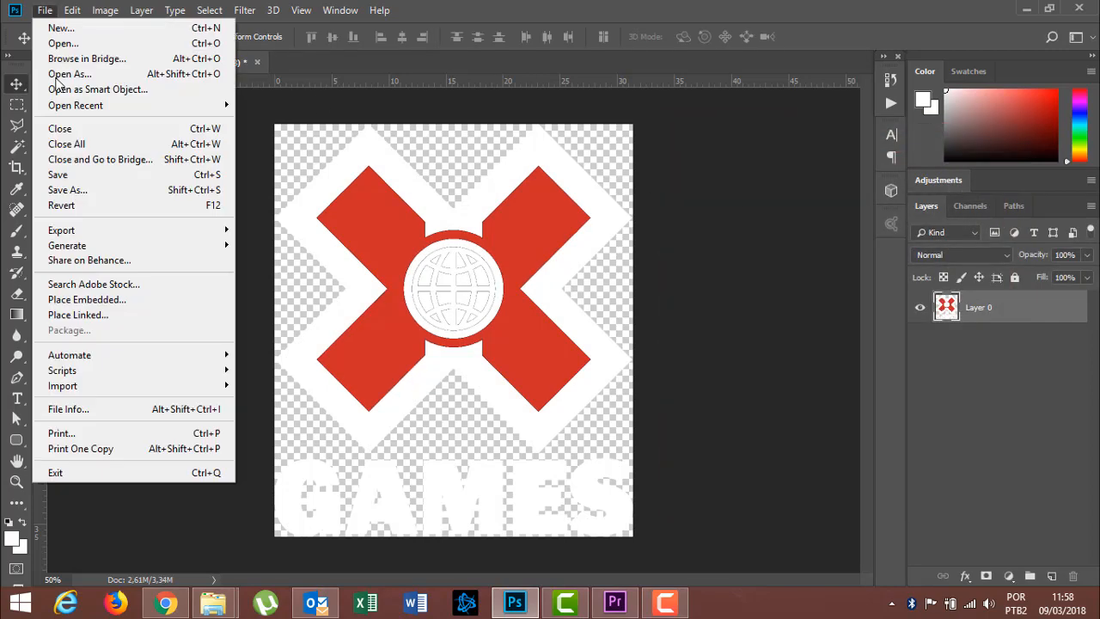
left_click(104, 188)
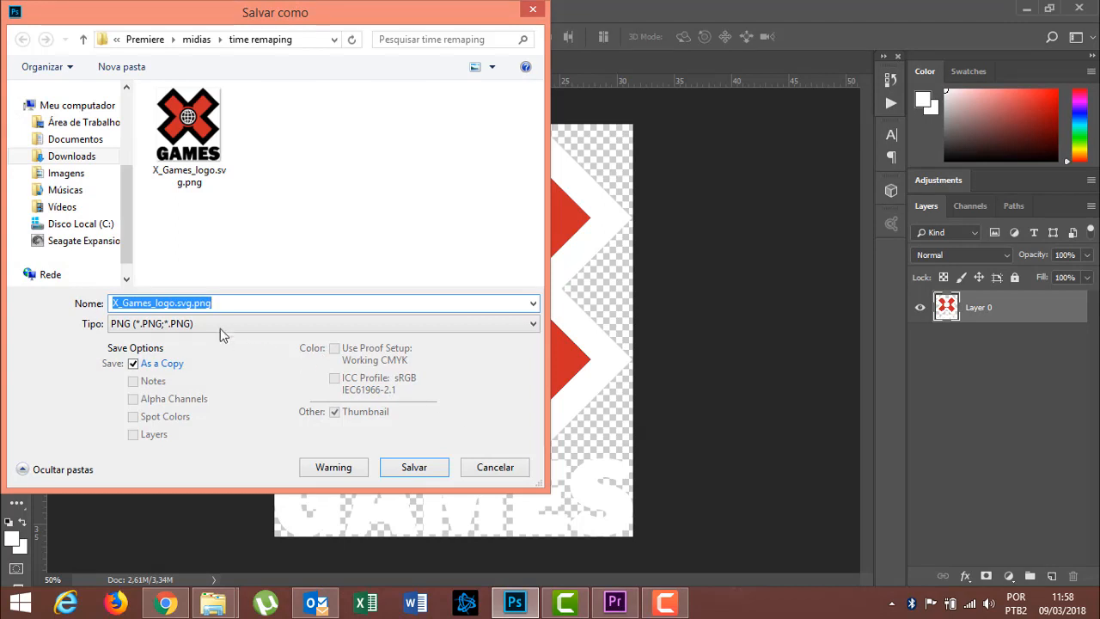
left_click(193, 304)
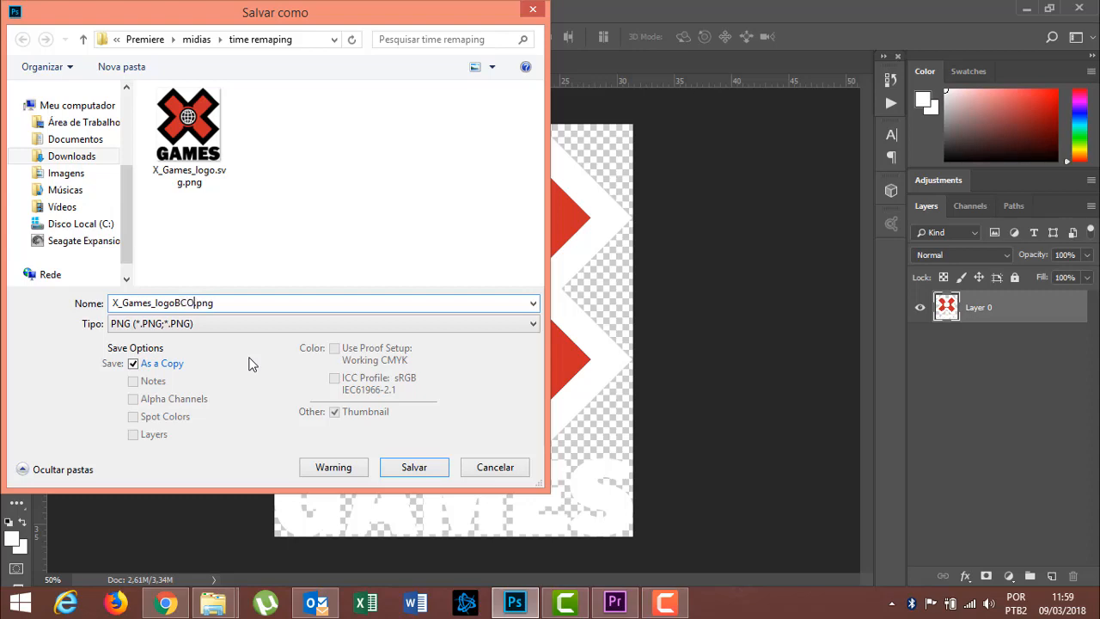
key("Return")
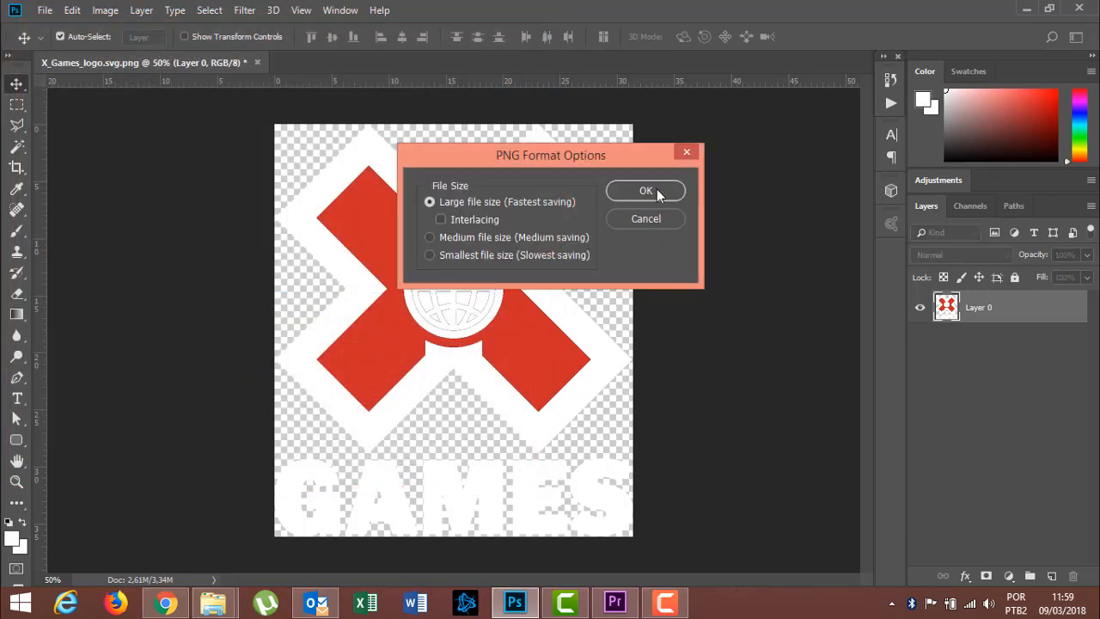
left_click(657, 191)
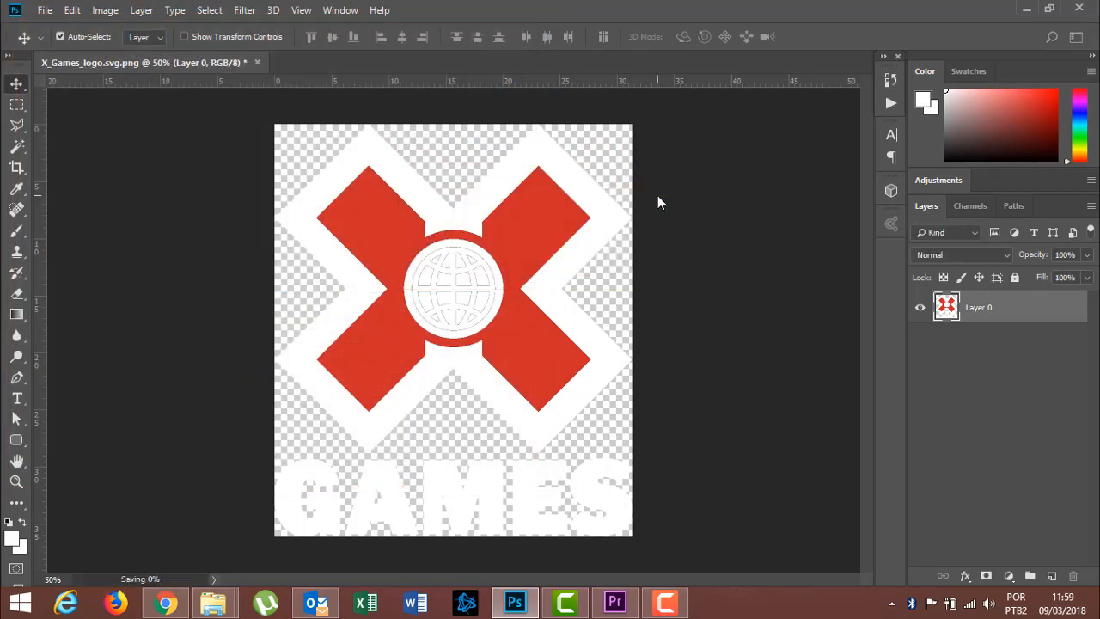
left_click(256, 63)
left_click(532, 234)
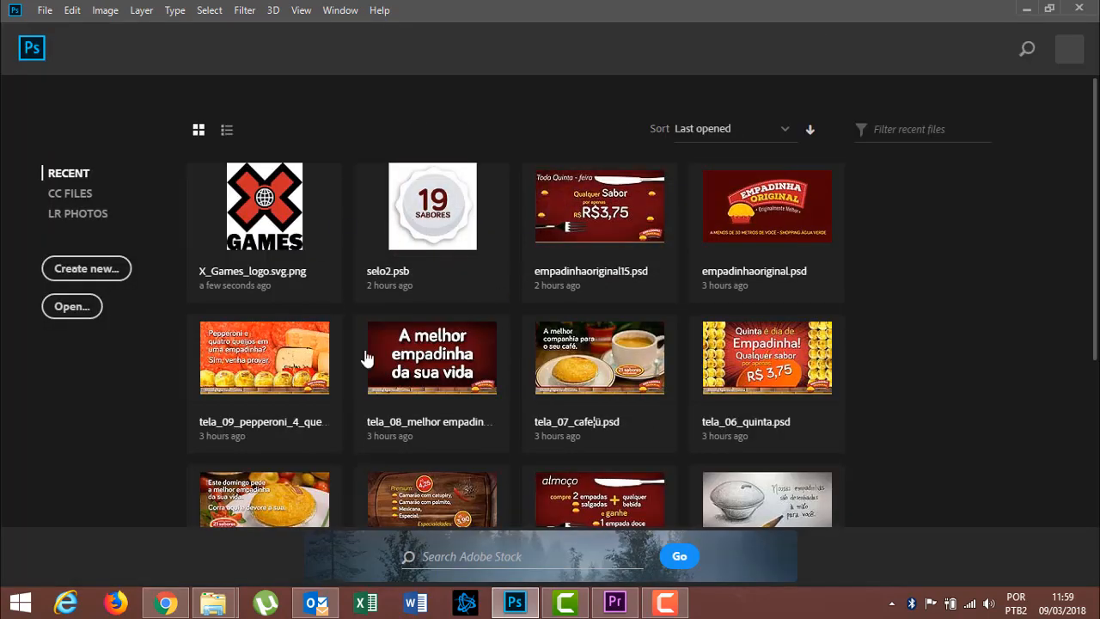
Try to import X_Games_logoBCO.png from the time remaping folder in File Explorer into the Premiere Pro project.
left_click(176, 540)
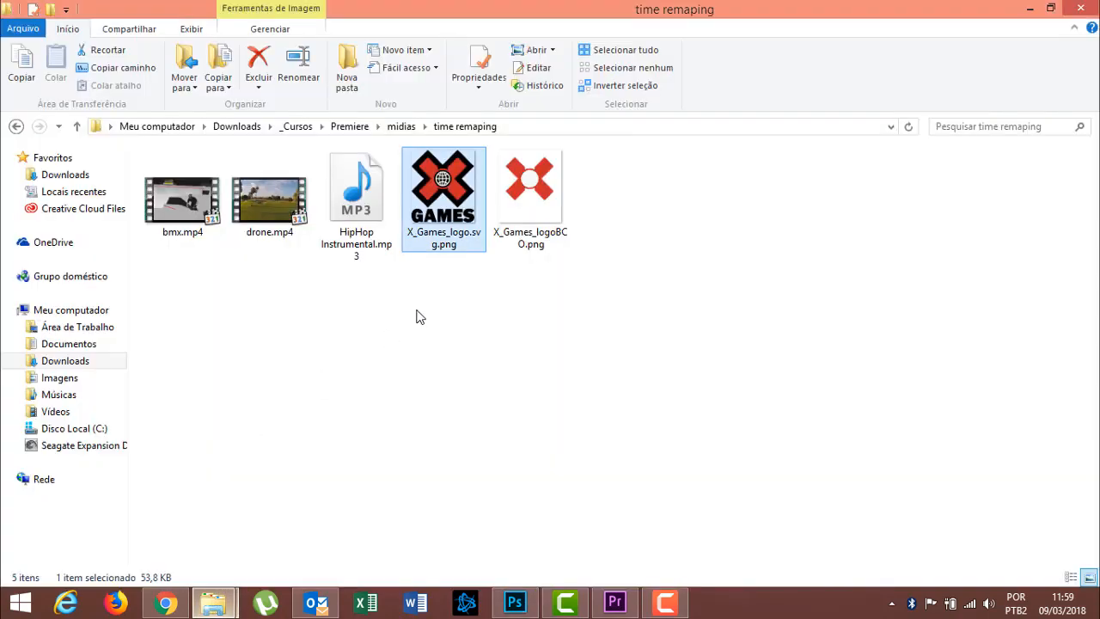
left_click(530, 210)
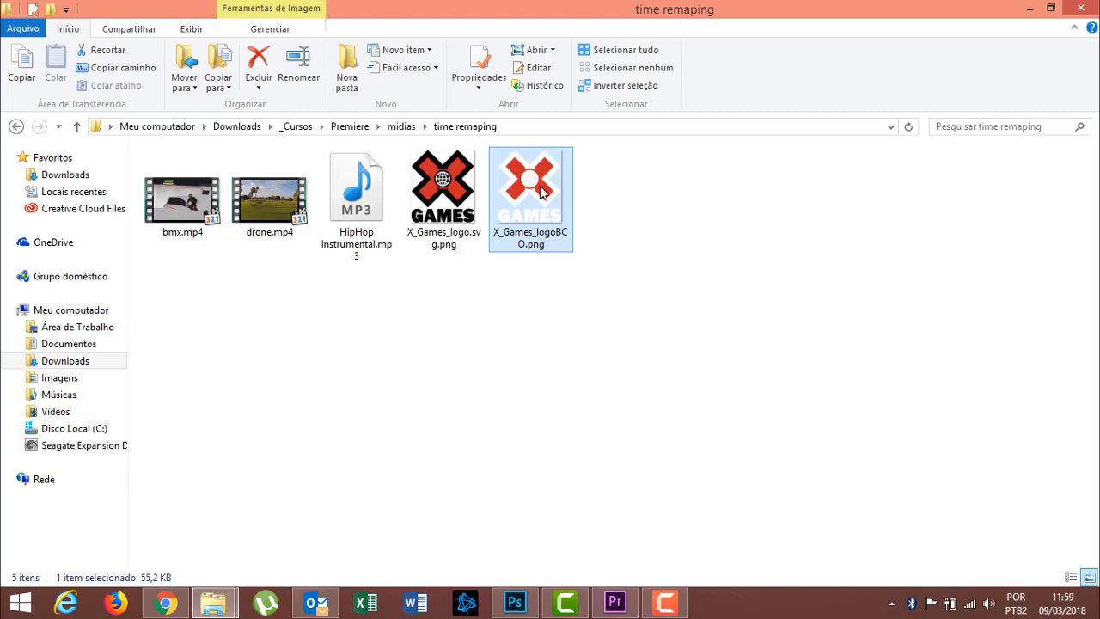
left_click_drag(542, 191, 147, 524)
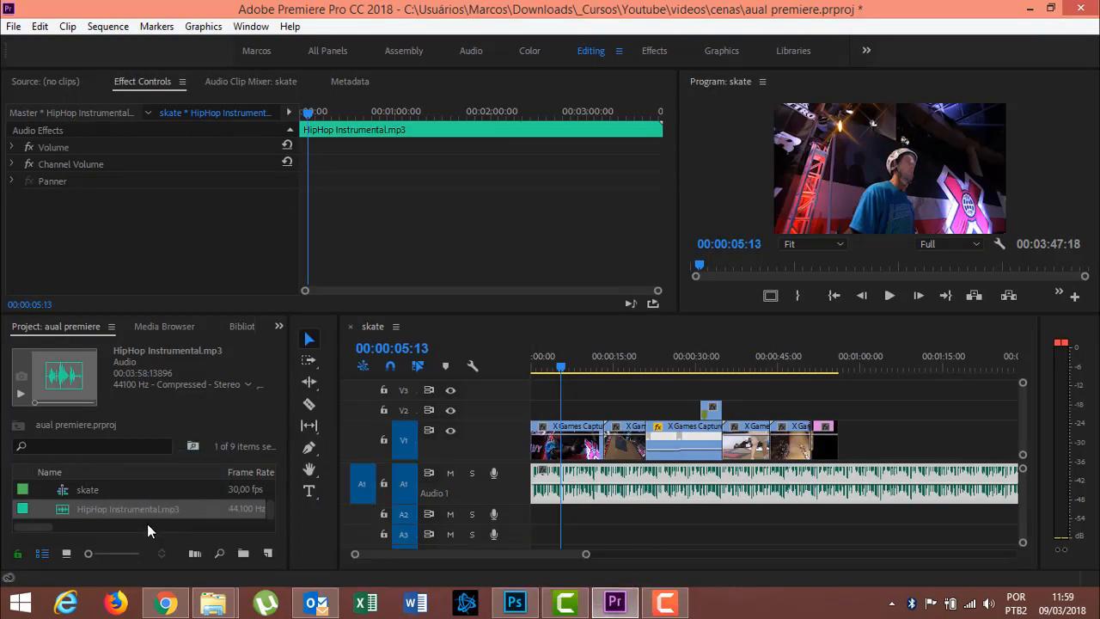
left_click(273, 516)
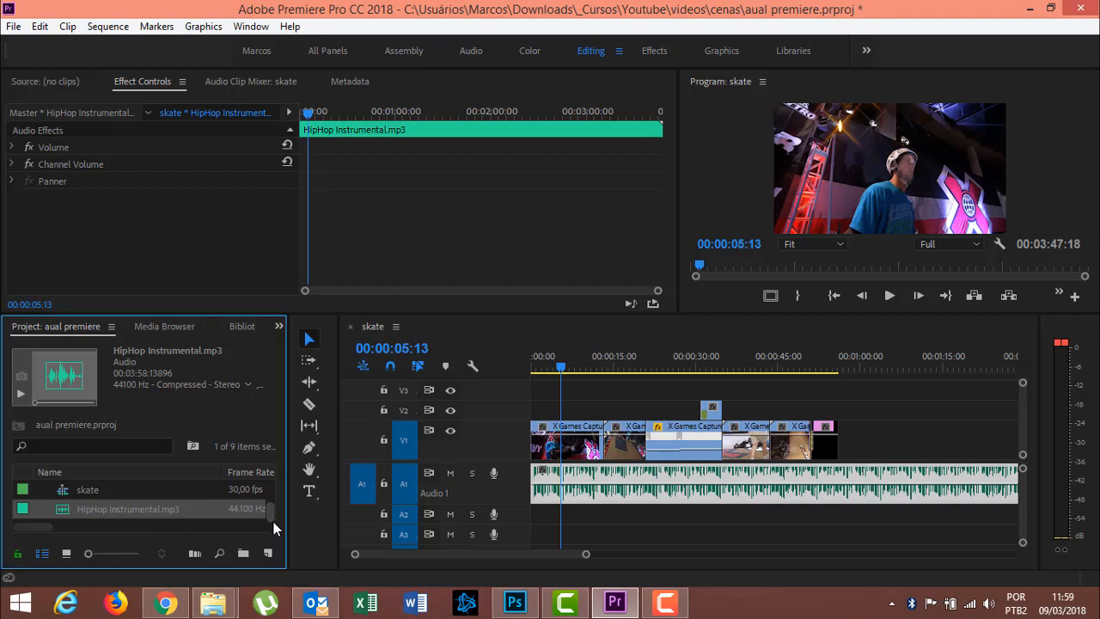
mouse_move(273, 522)
left_mouse_down()
mouse_move(268, 491)
mouse_move(274, 514)
left_mouse_up()
left_click_drag(294, 313, 328, 177)
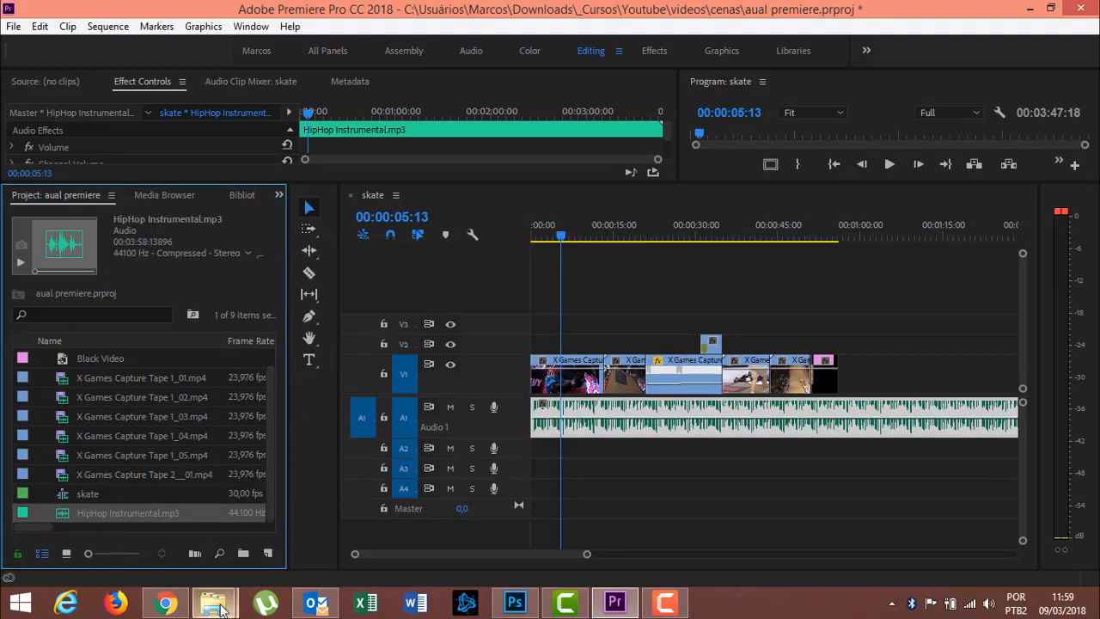
Close the verificarPG folder window and import X_Games_logoBCO.png from the time remaping folder into the Premiere Pro project.
mouse_move(213, 602)
left_click(386, 537)
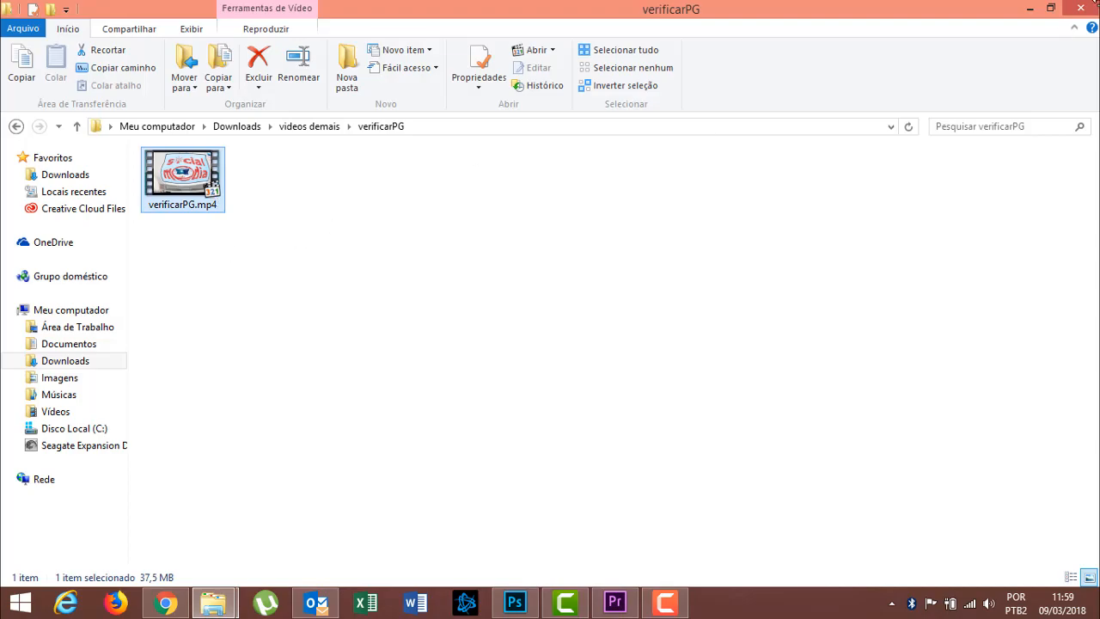
left_click(1085, 8)
left_click(215, 603)
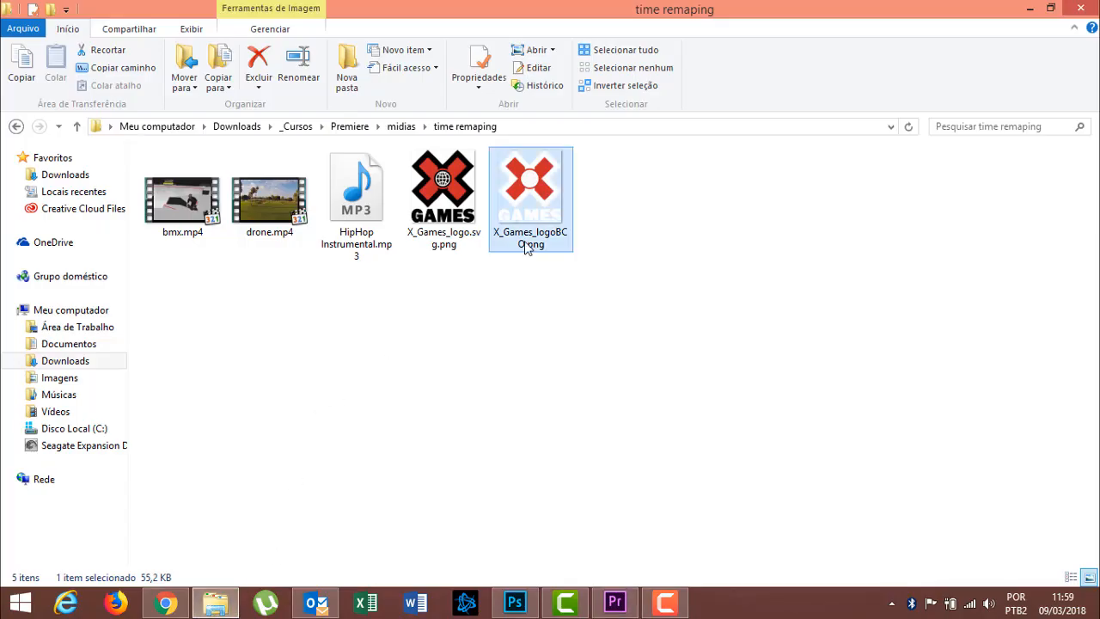
left_click_drag(527, 249, 113, 474)
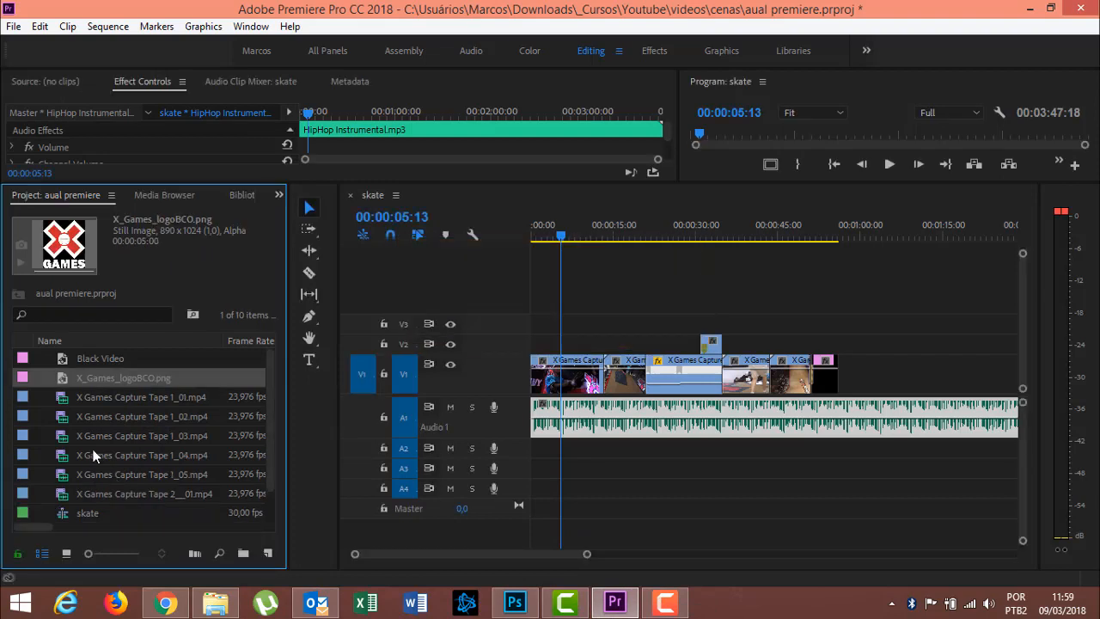
Place X_Games_logoBCO.png on track V2 above the Black Video clip and preview it at 00:00:53:08.
left_click_drag(65, 384, 822, 346)
left_click(832, 343)
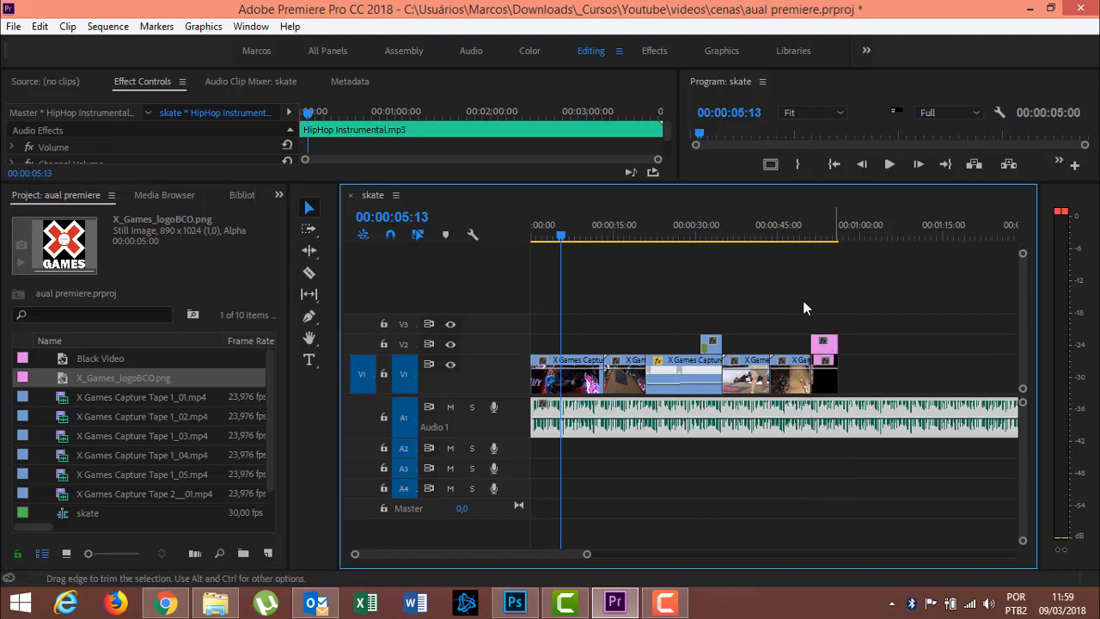
left_click_drag(736, 181, 737, 398)
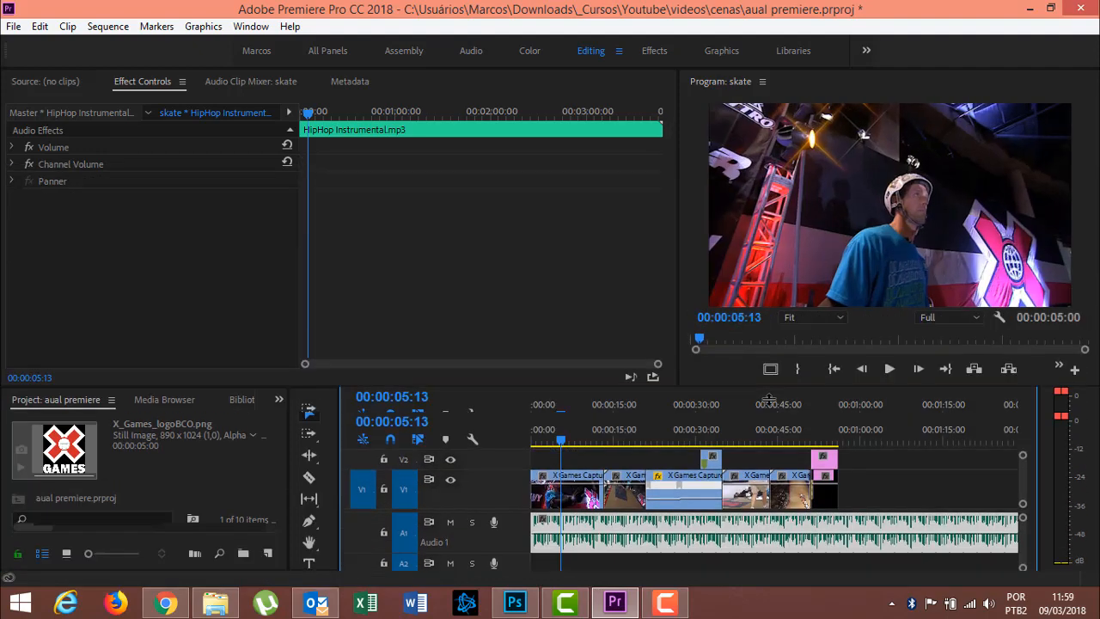
left_click_drag(819, 456, 824, 455)
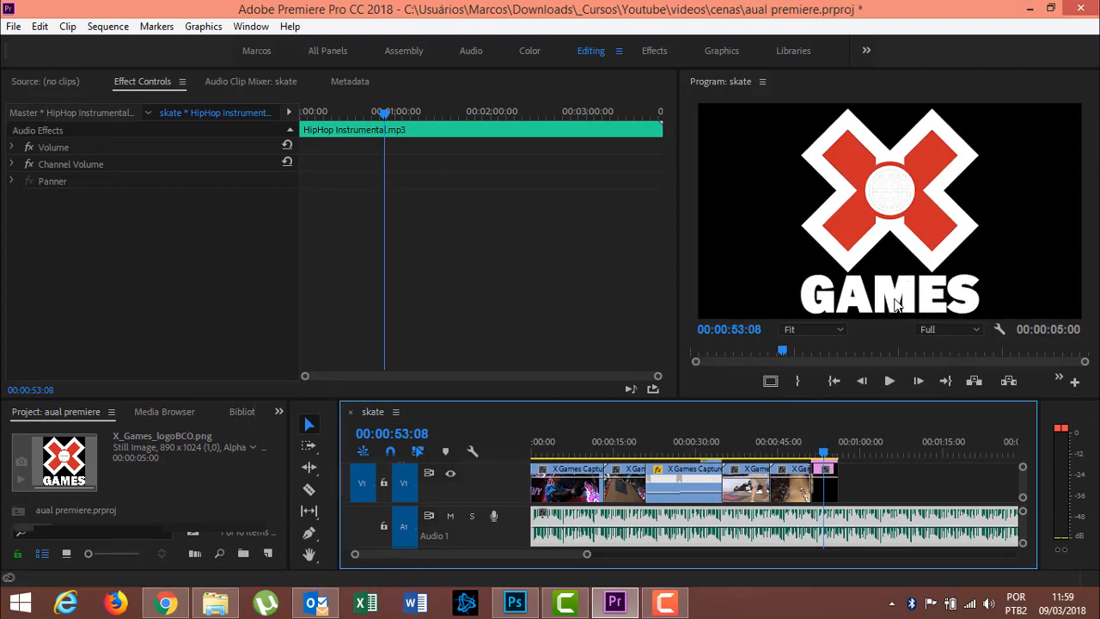
Set the scale of the X_Games_logoBCO.png clip on track V2 to 50.
left_click(827, 473)
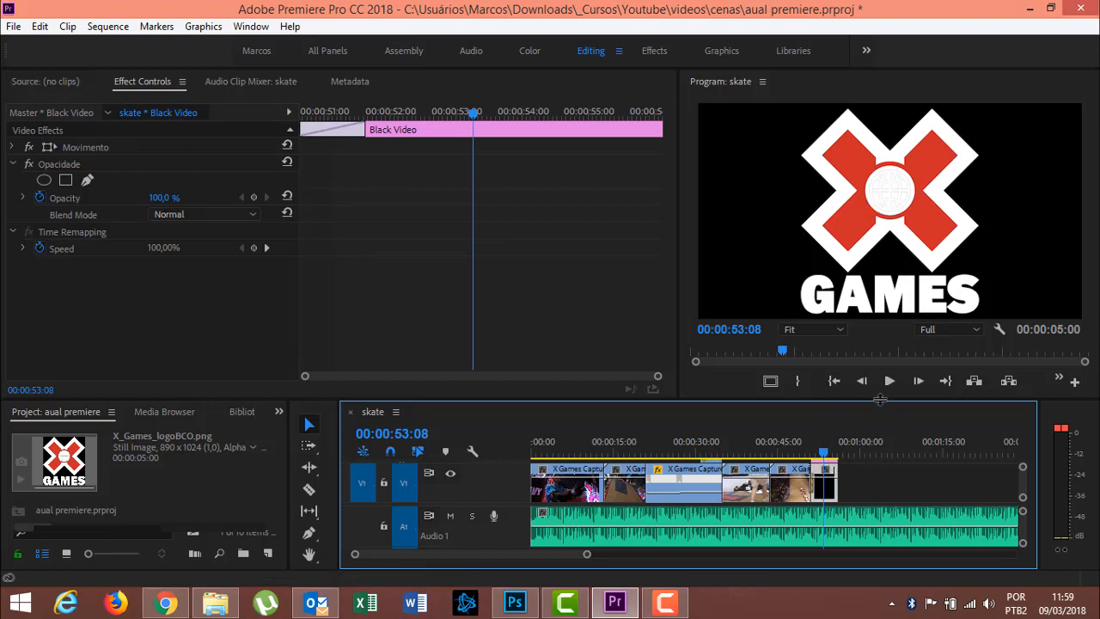
left_click_drag(878, 400, 878, 365)
scroll(1015, 452, "up", 2)
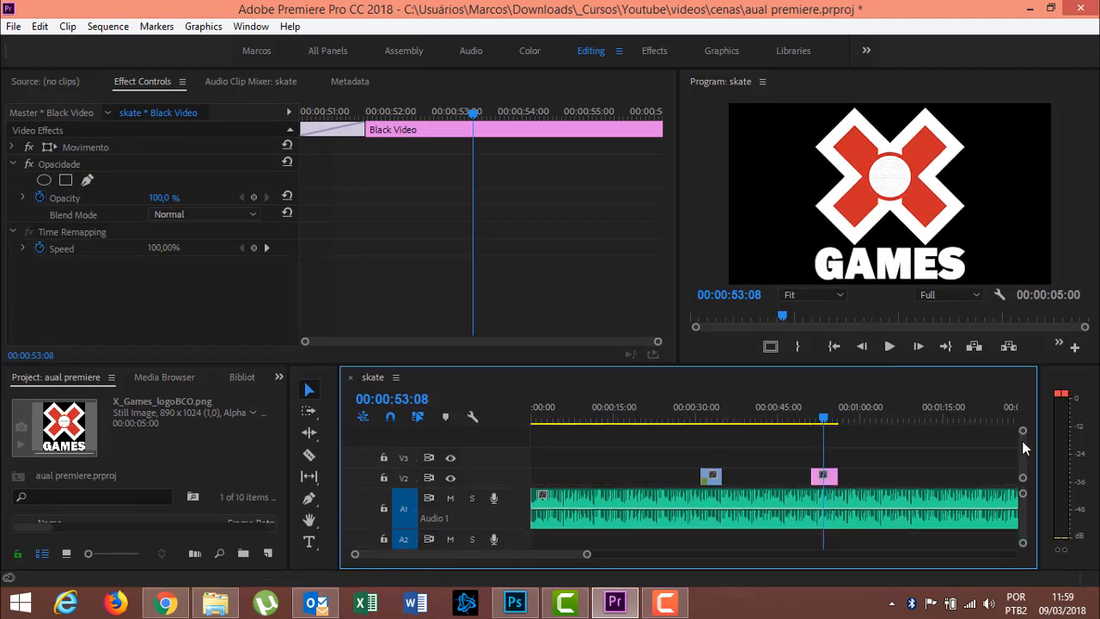
left_click(823, 449)
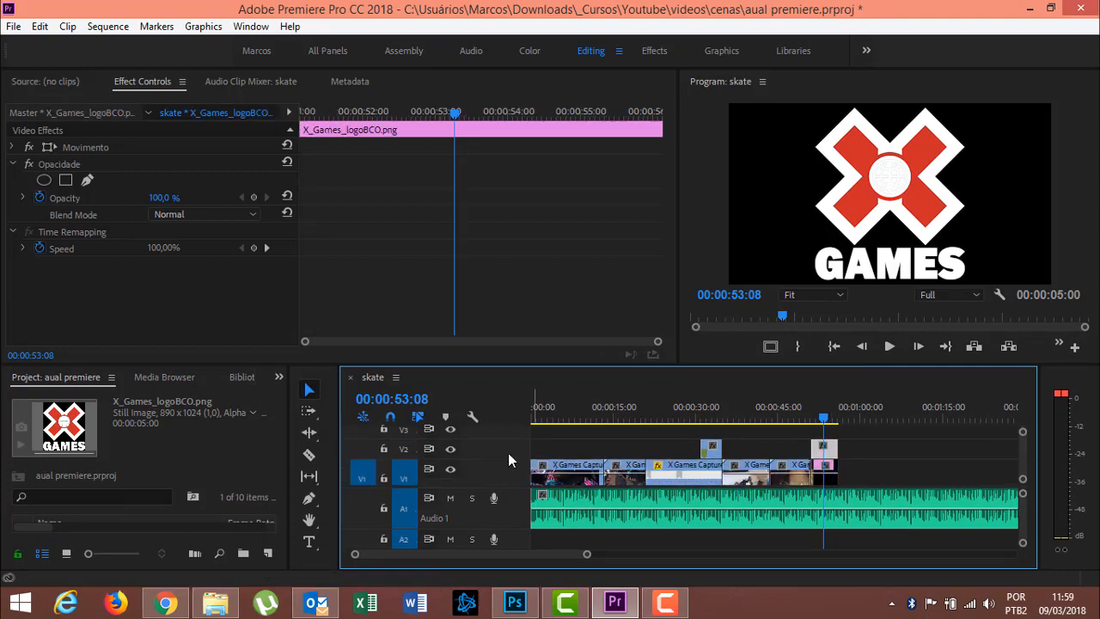
left_click(13, 164)
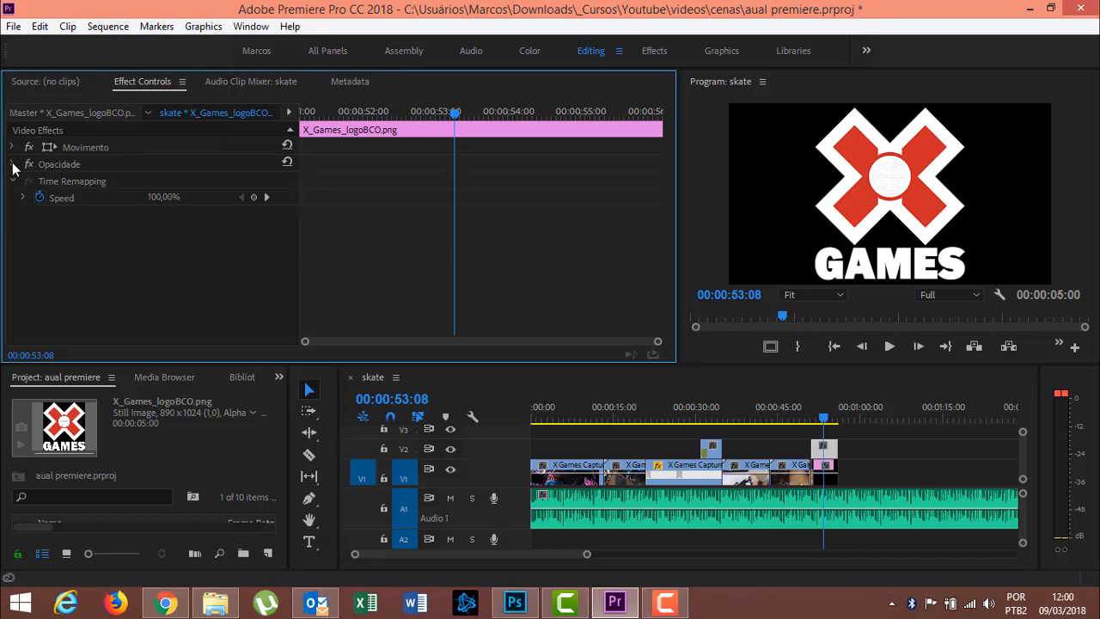
left_click(13, 148)
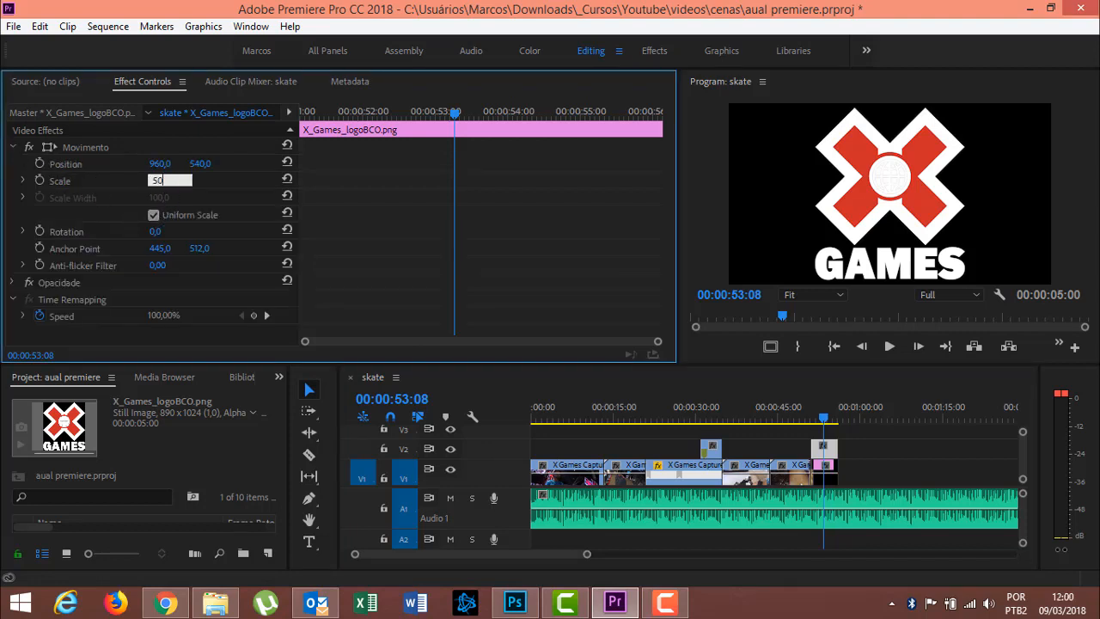
type("50")
key("Return")
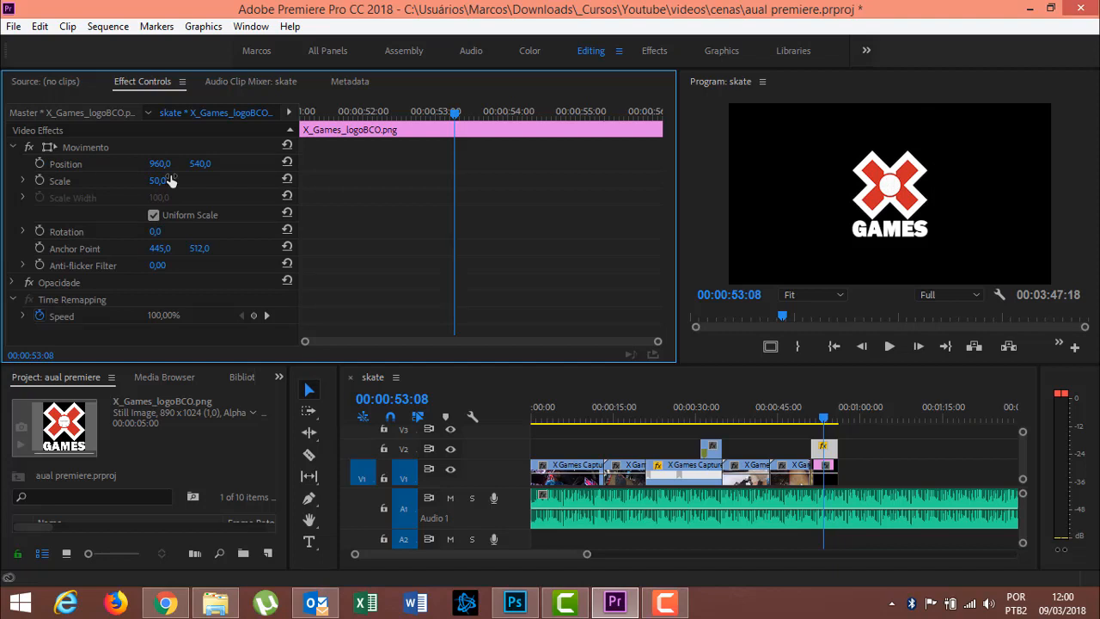
Add an opacity keyframe of 0% at the start of the logo clip, at 00:00:51:04.
left_click_drag(830, 419, 813, 430)
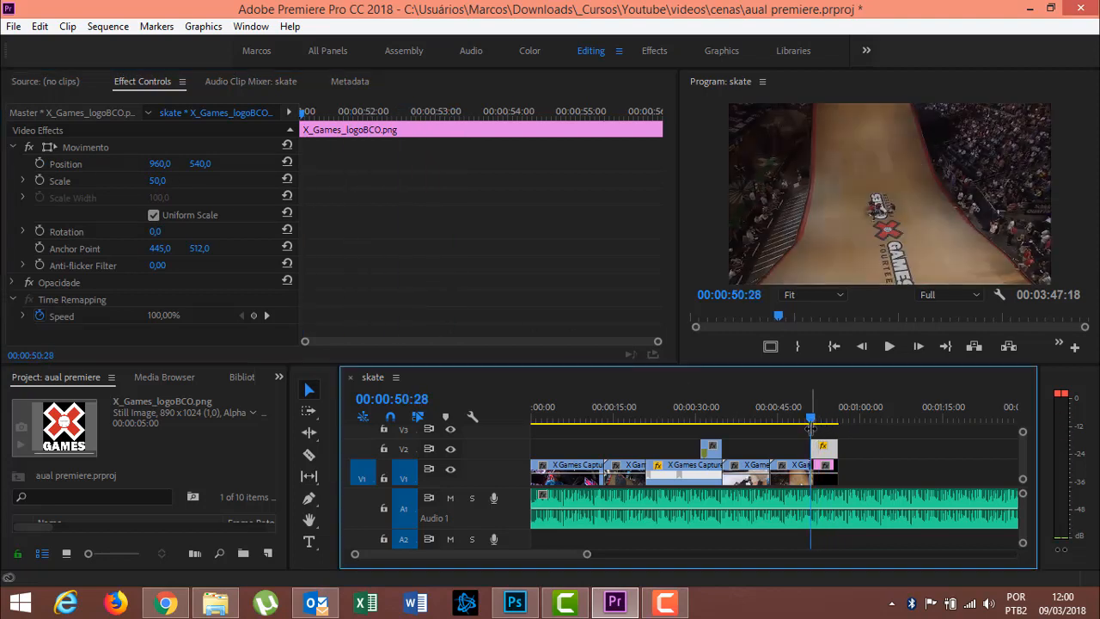
key("Right")
key("Right")
key("Right")
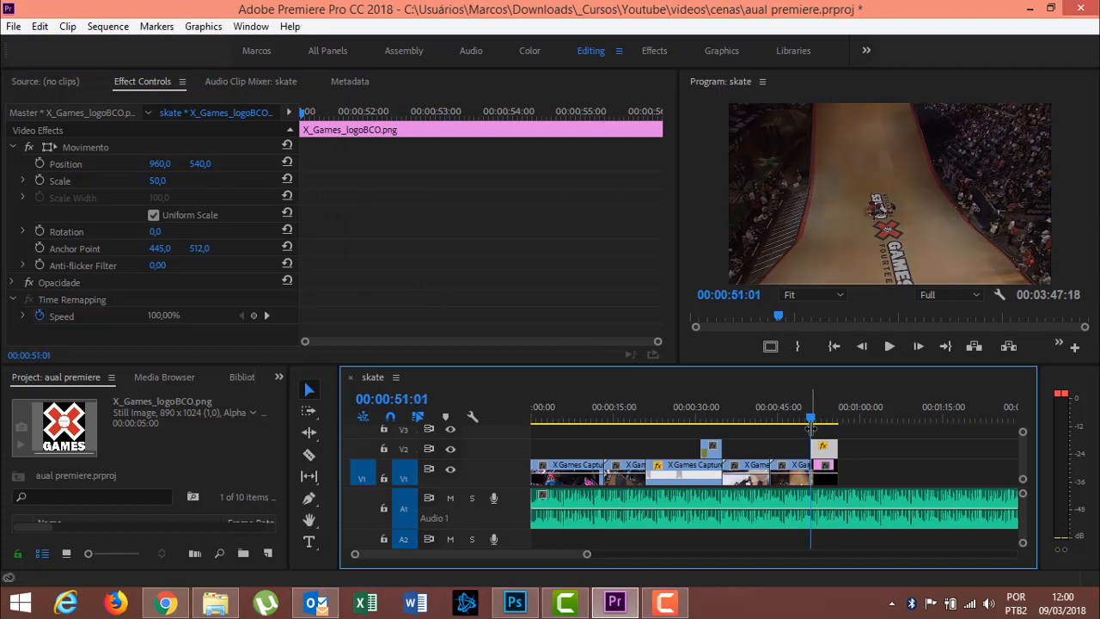
key("Right")
key("Right")
key("Right")
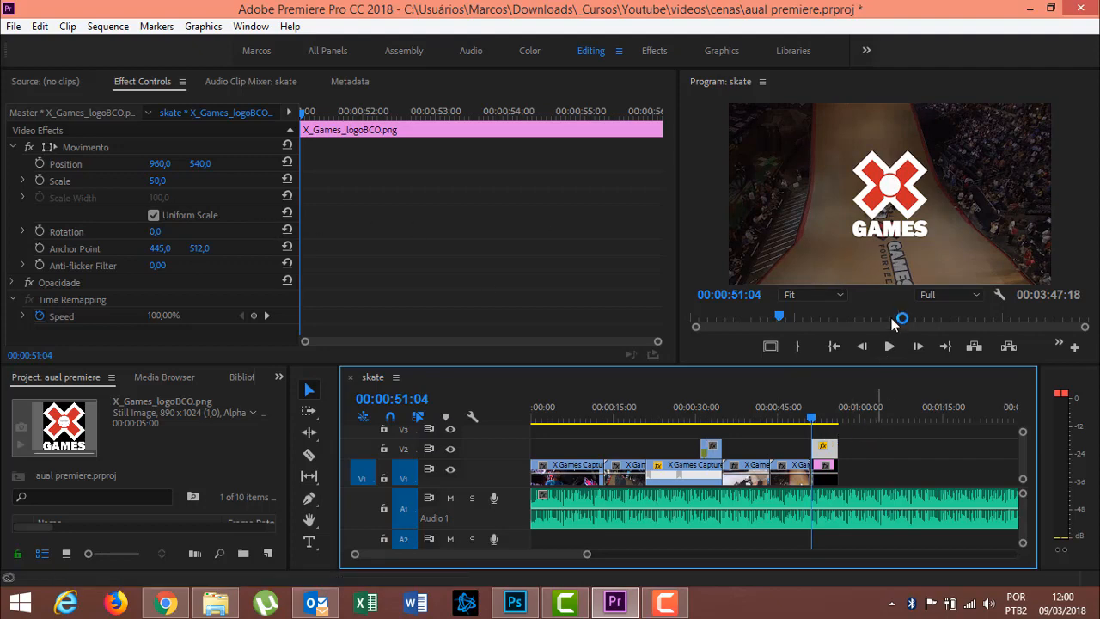
left_click(12, 284)
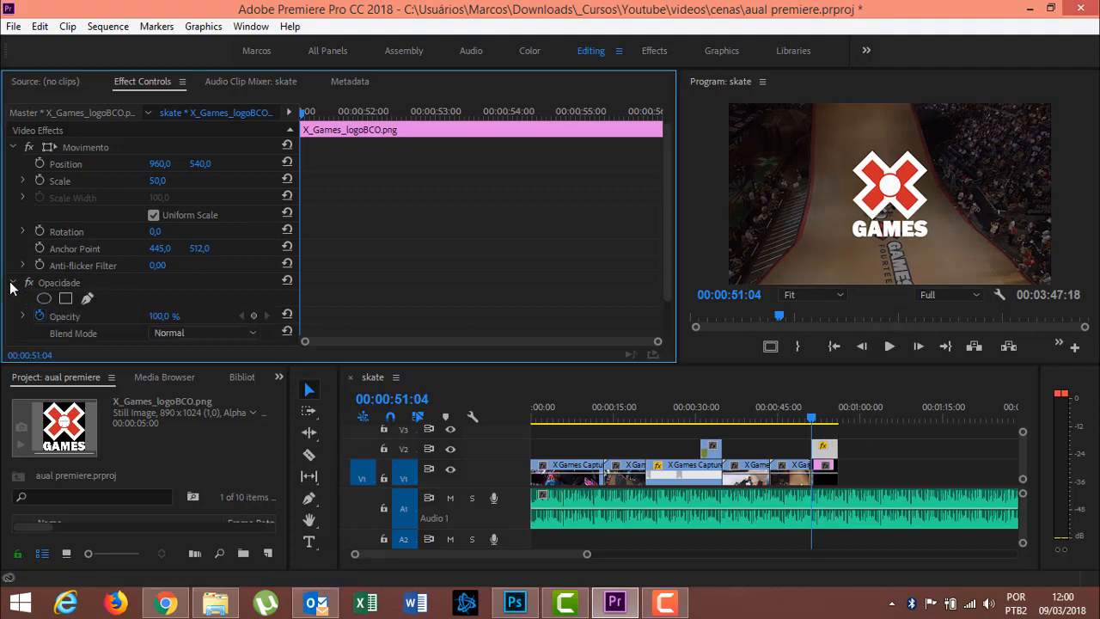
left_click(165, 317)
type("0")
key("Return")
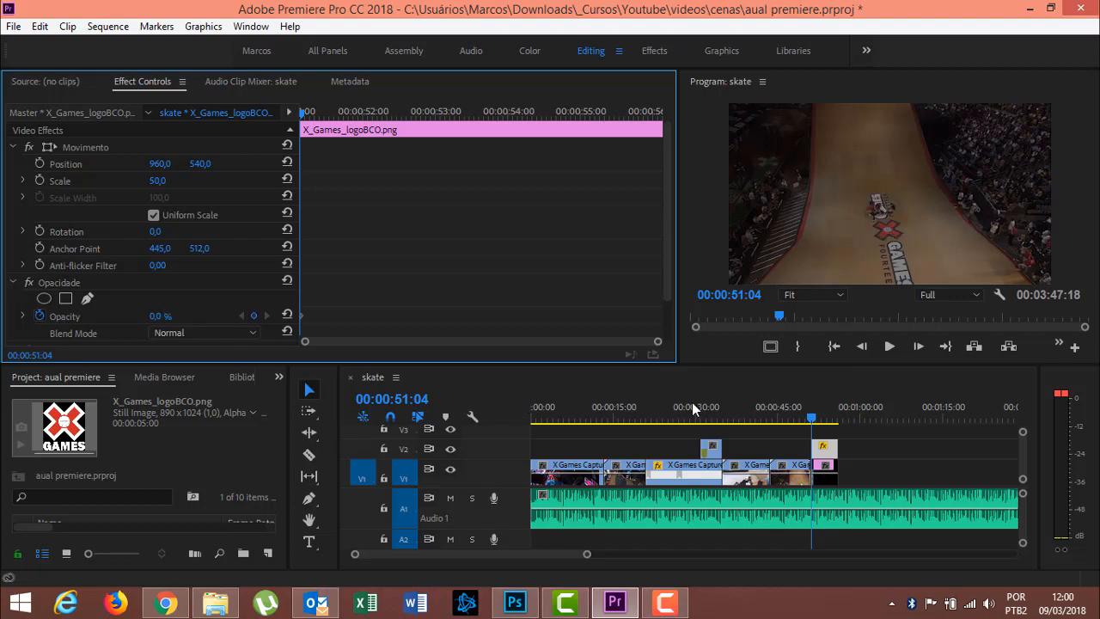
Add a second opacity keyframe of 100% on the logo clip at 00:00:52:04 to complete its one-second fade-in.
left_click(387, 398)
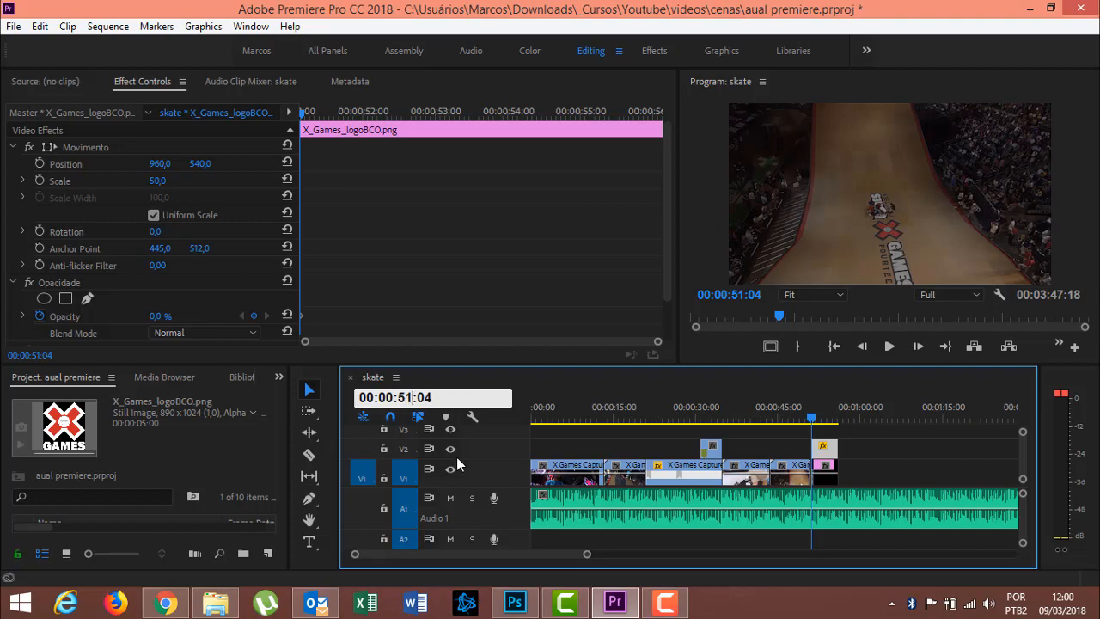
key("BackSpace")
type("2")
key("Return")
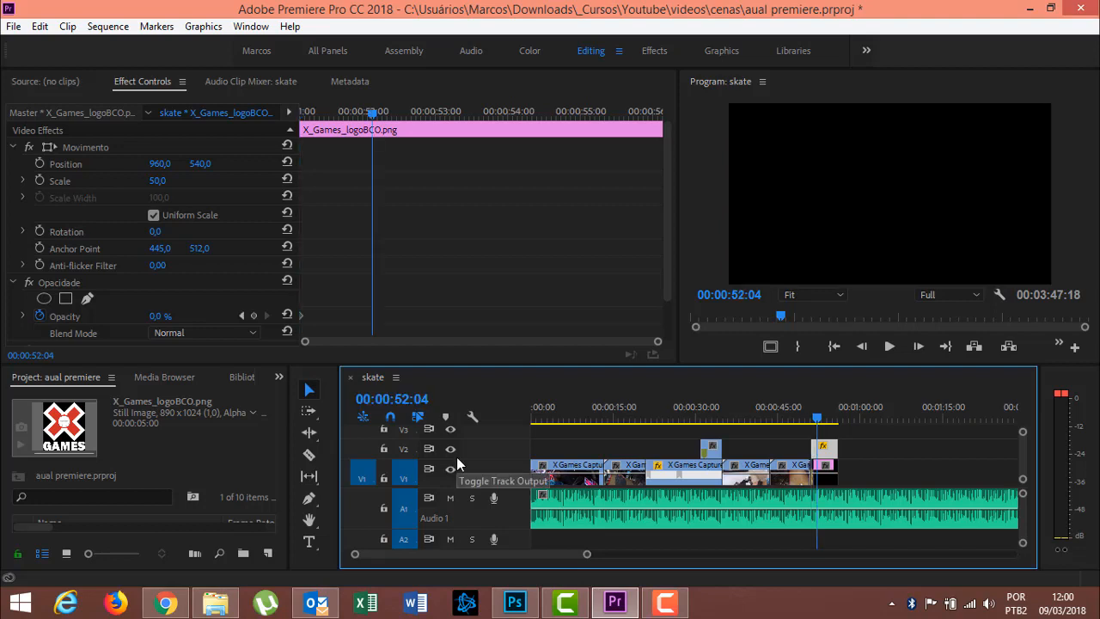
left_click(157, 319)
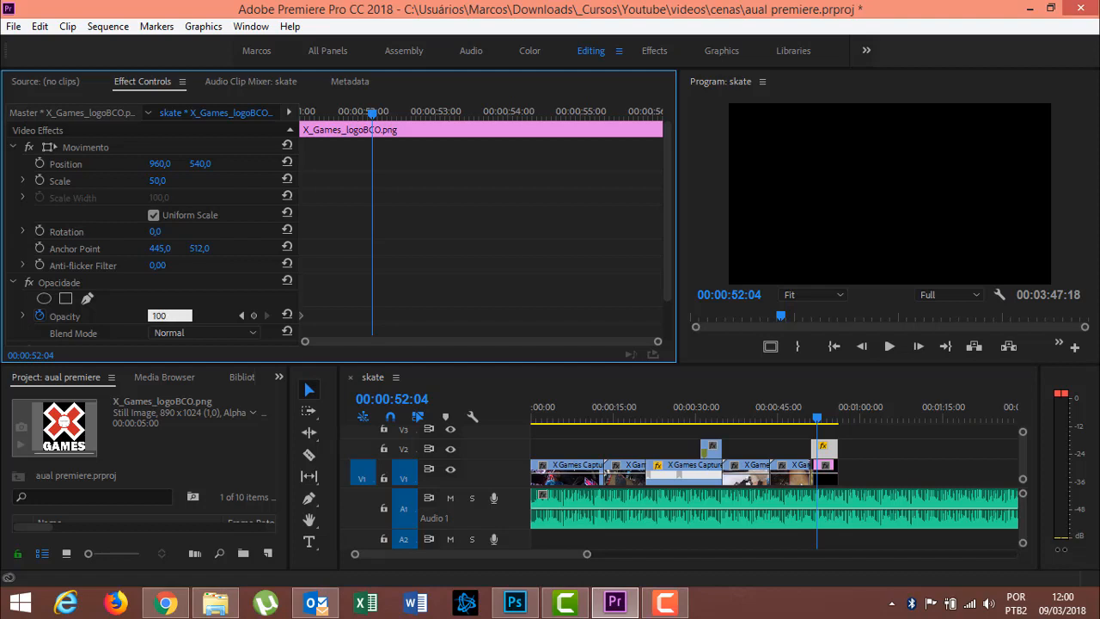
type("100")
key("Return")
Play back the logo's fade-in starting just before the clip, from about 00:00:50:01.
left_click_drag(817, 419, 805, 418)
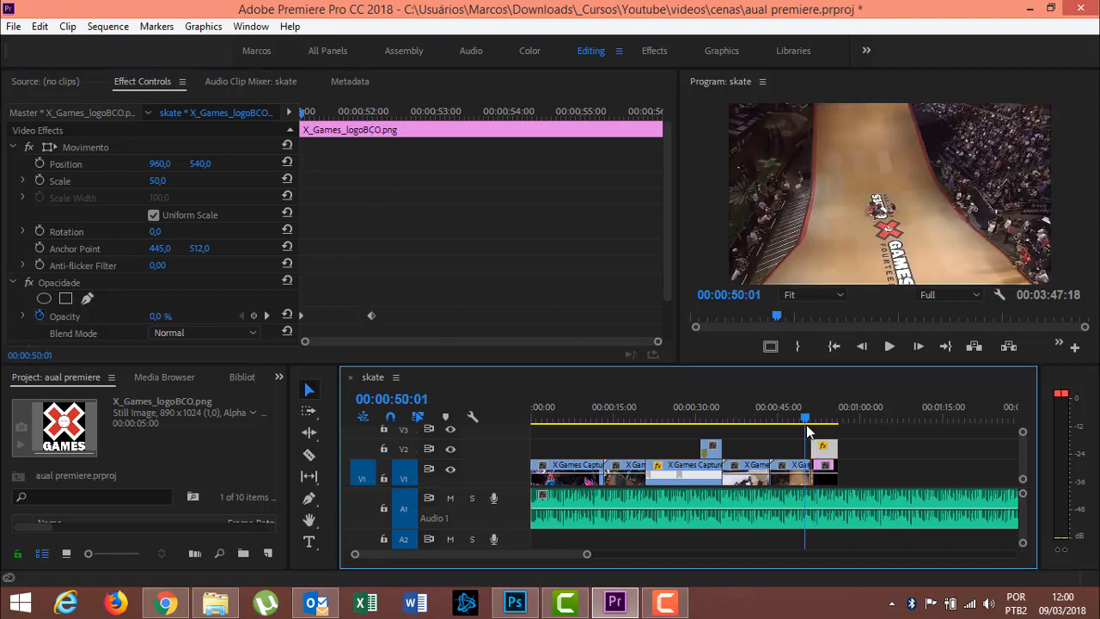
left_click(889, 345)
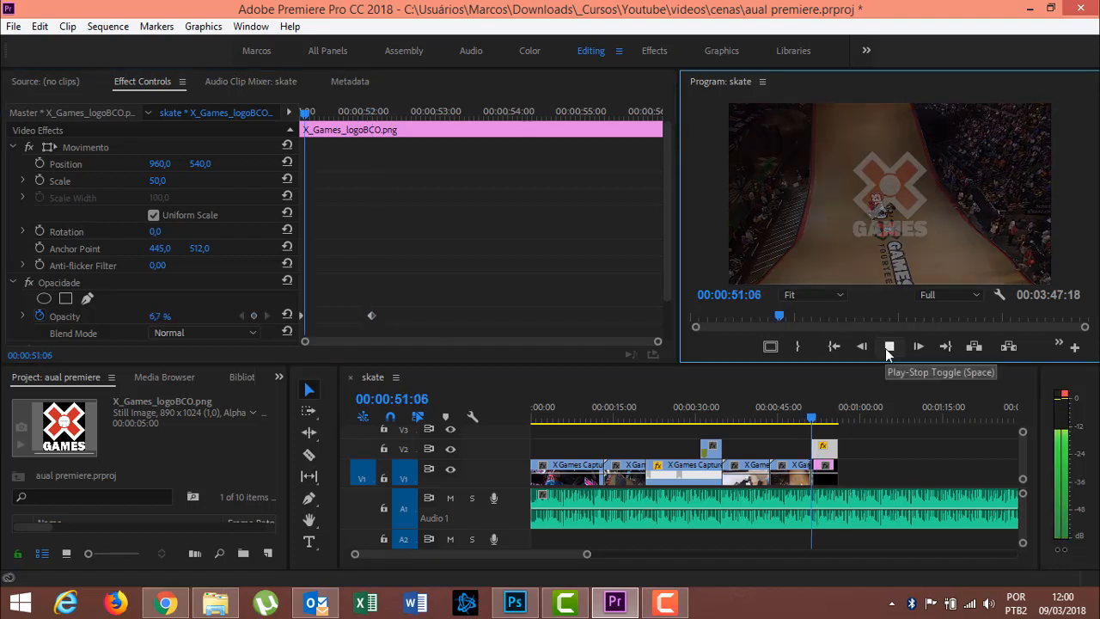
left_click(889, 349)
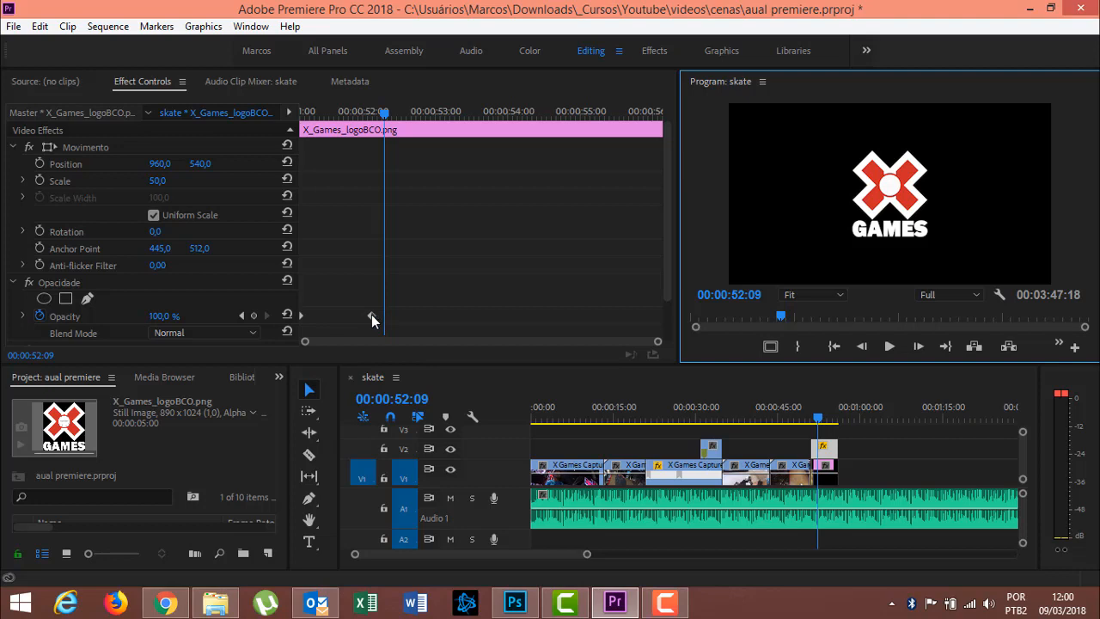
Keyframe the logo's scale at 50 on the second opacity keyframe and at 75 at the clip's end, 00:00:56:04.
left_click(243, 316)
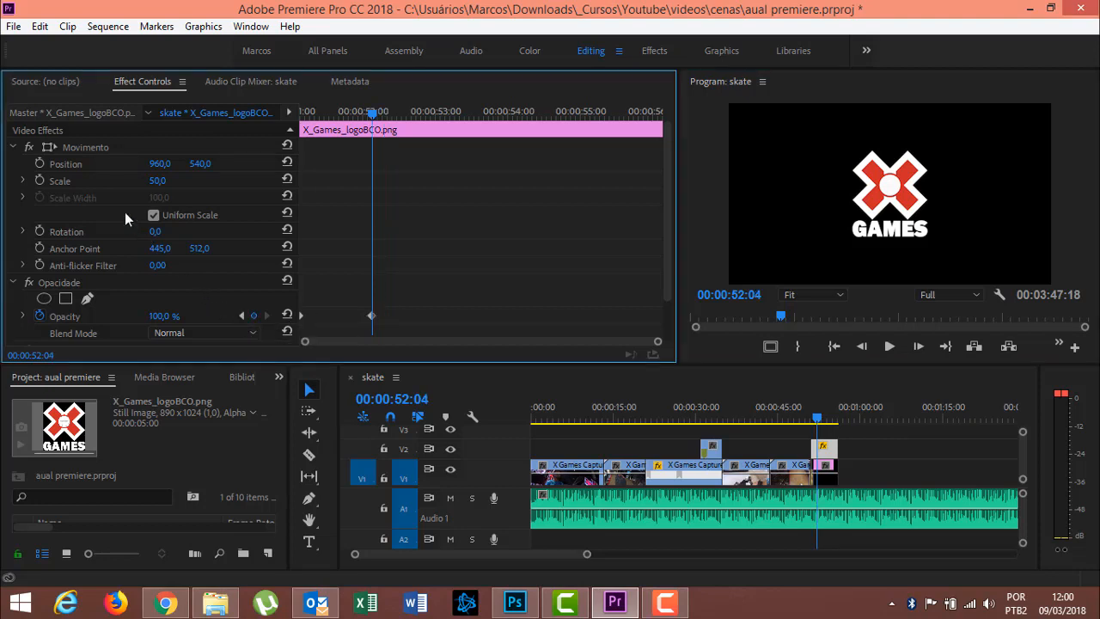
left_click(40, 181)
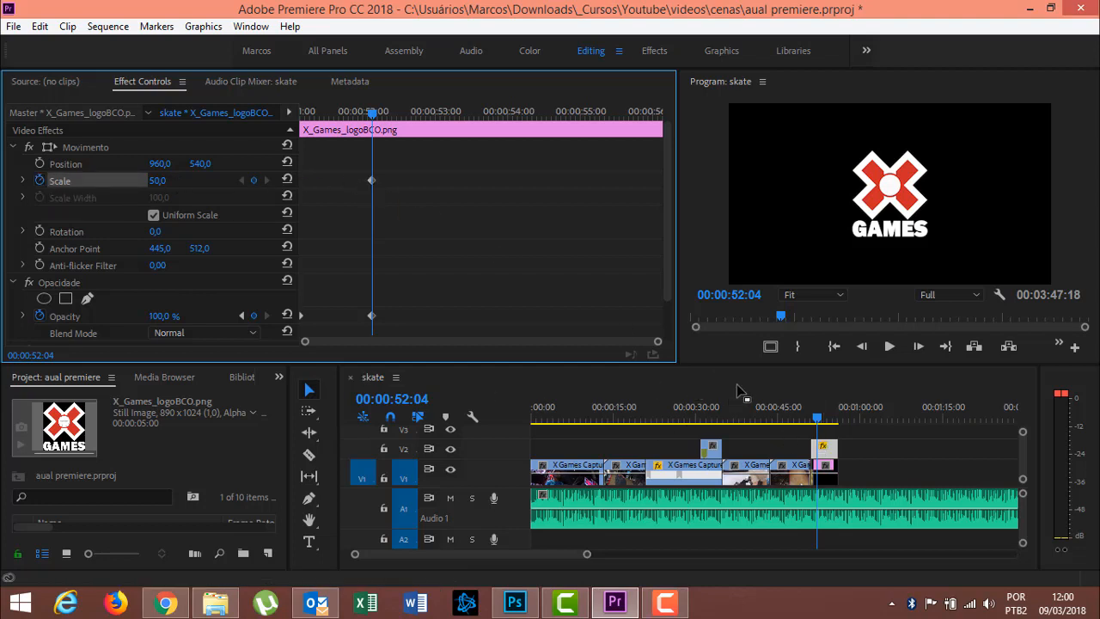
key("Down")
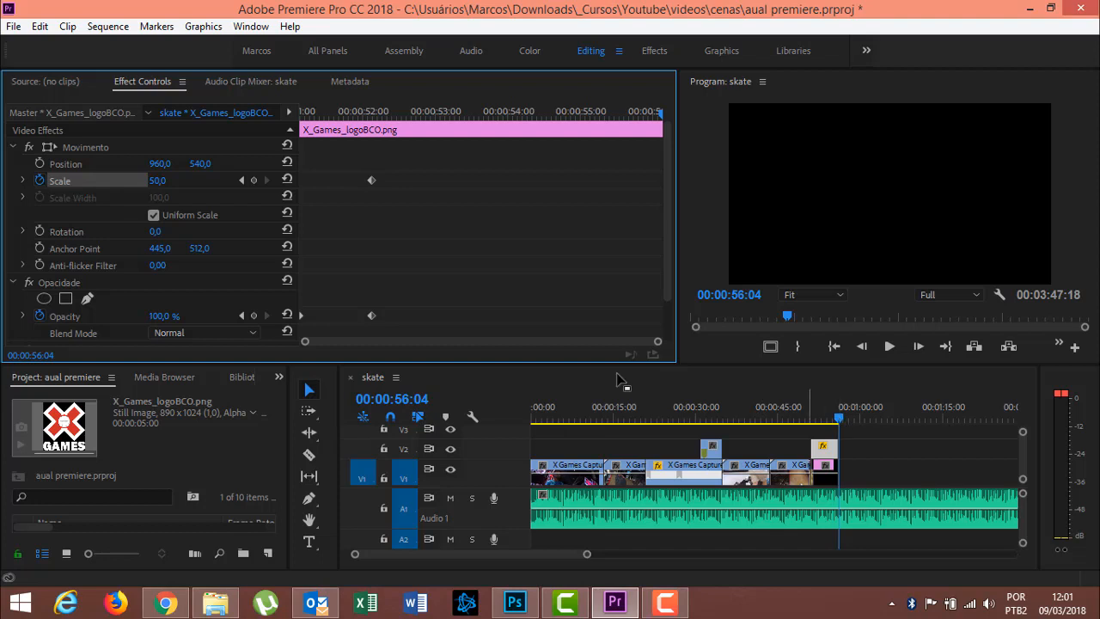
left_click(158, 180)
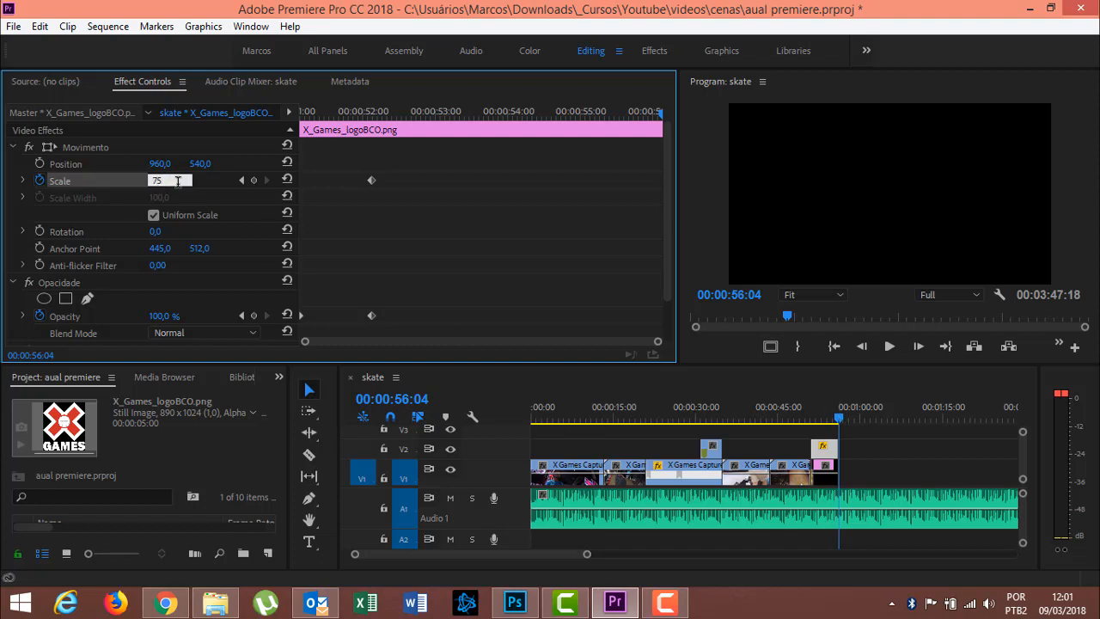
type("75")
key("Return")
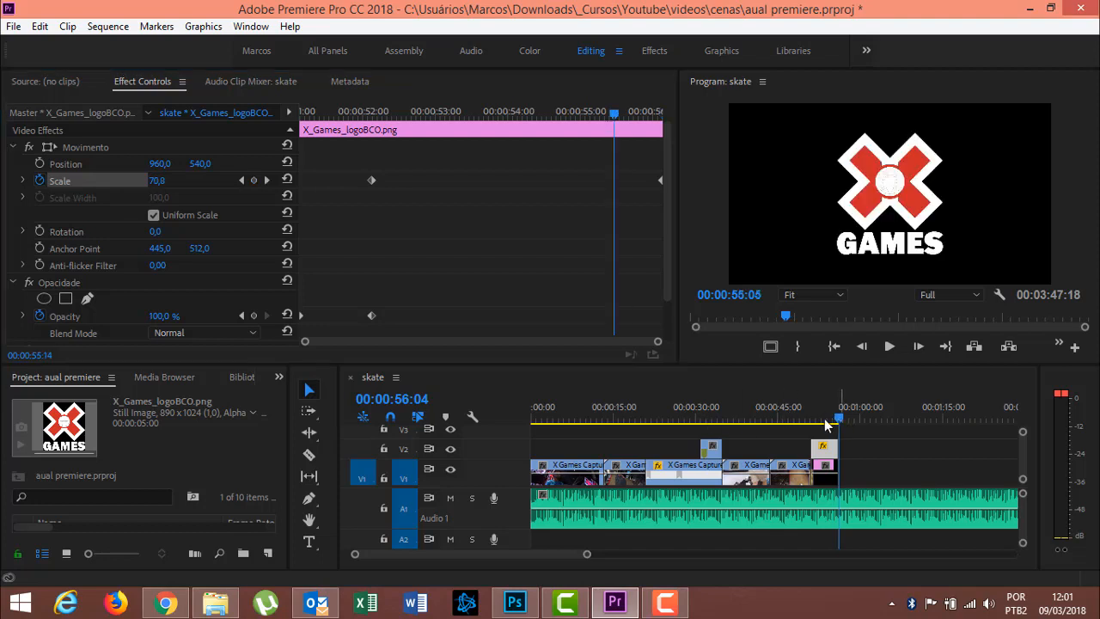
Play back the logo's fade-in together with its scale animation.
left_click_drag(848, 426, 797, 419)
left_click(889, 346)
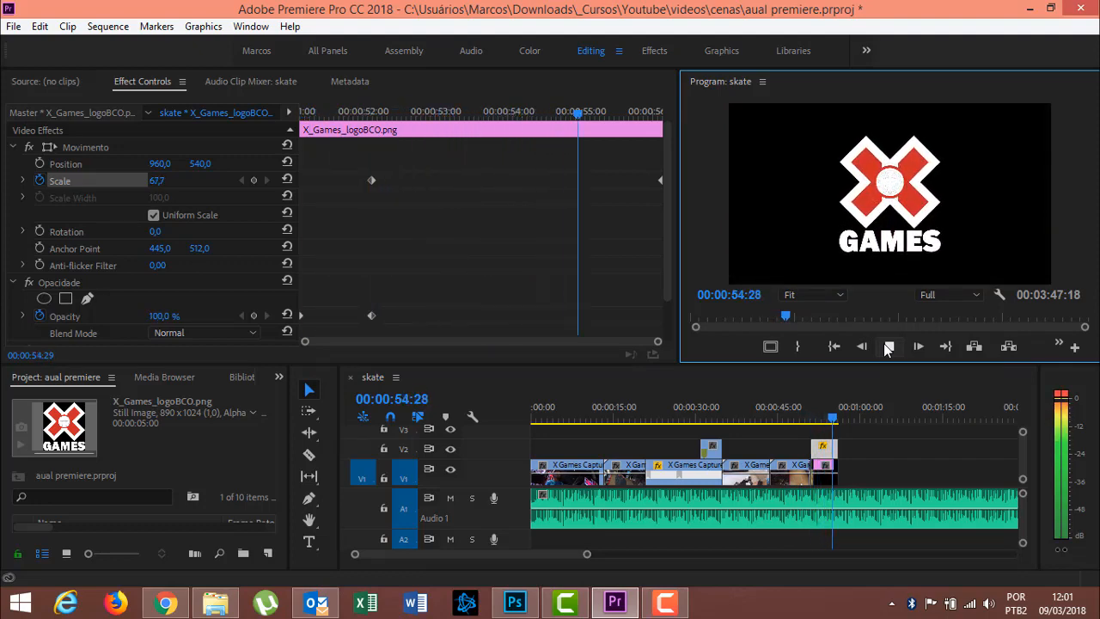
left_click(889, 347)
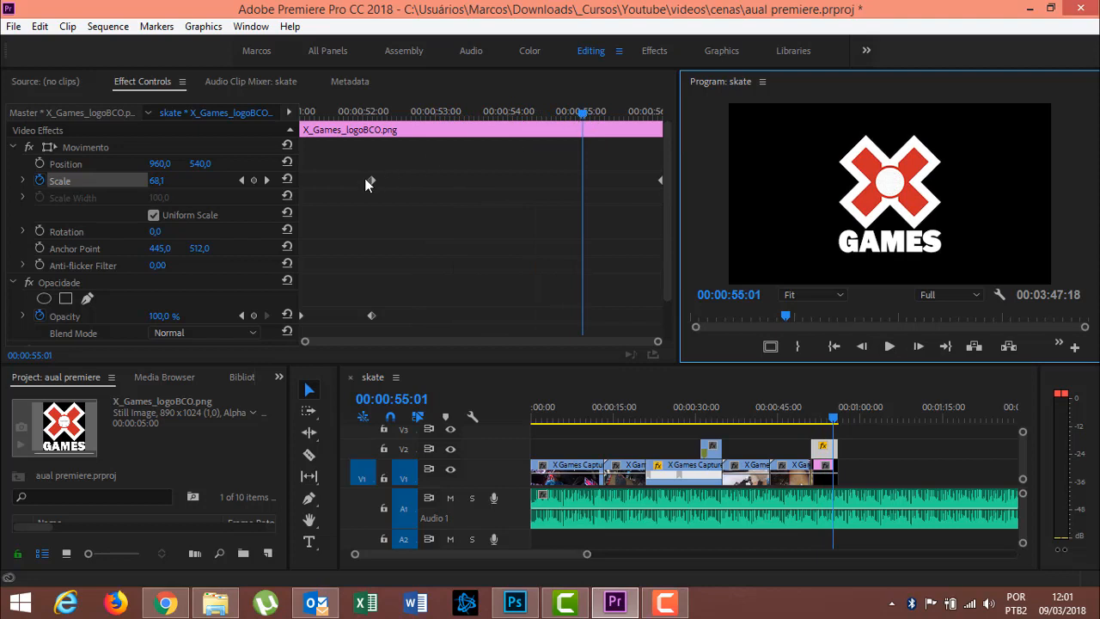
Move the logo's first scale keyframe to the start of the clip and play back the full growth animation.
left_click_drag(371, 183, 301, 182)
left_click_drag(583, 112, 301, 112)
left_click(889, 346)
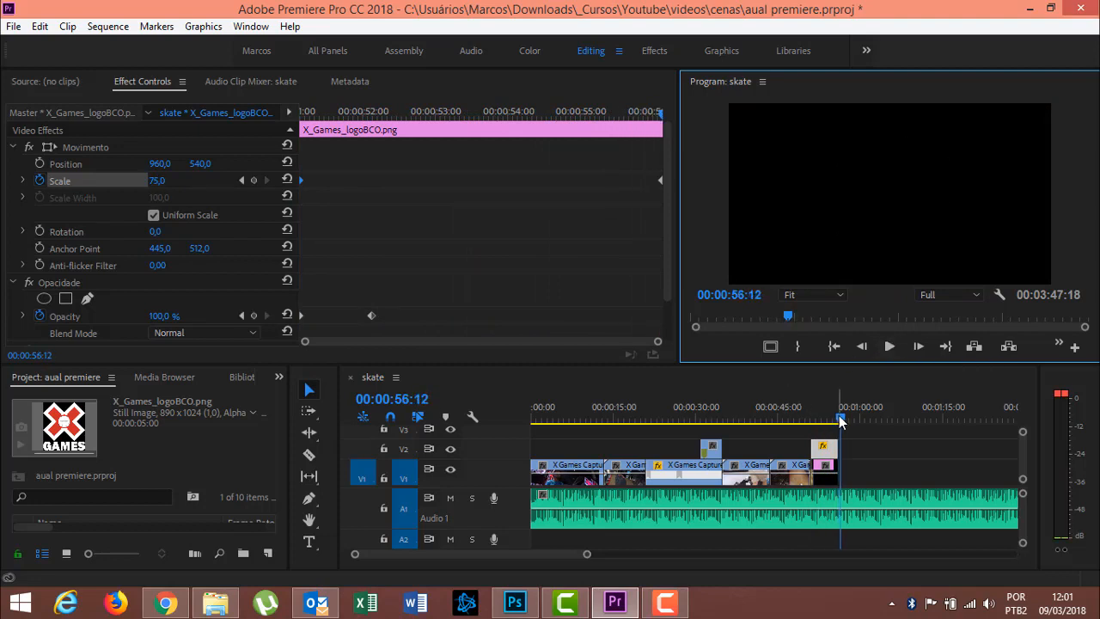
Apply the Dissolução cruzada transition to the ends of the Black Video clip and the logo clip above it.
left_click_drag(840, 421, 828, 421)
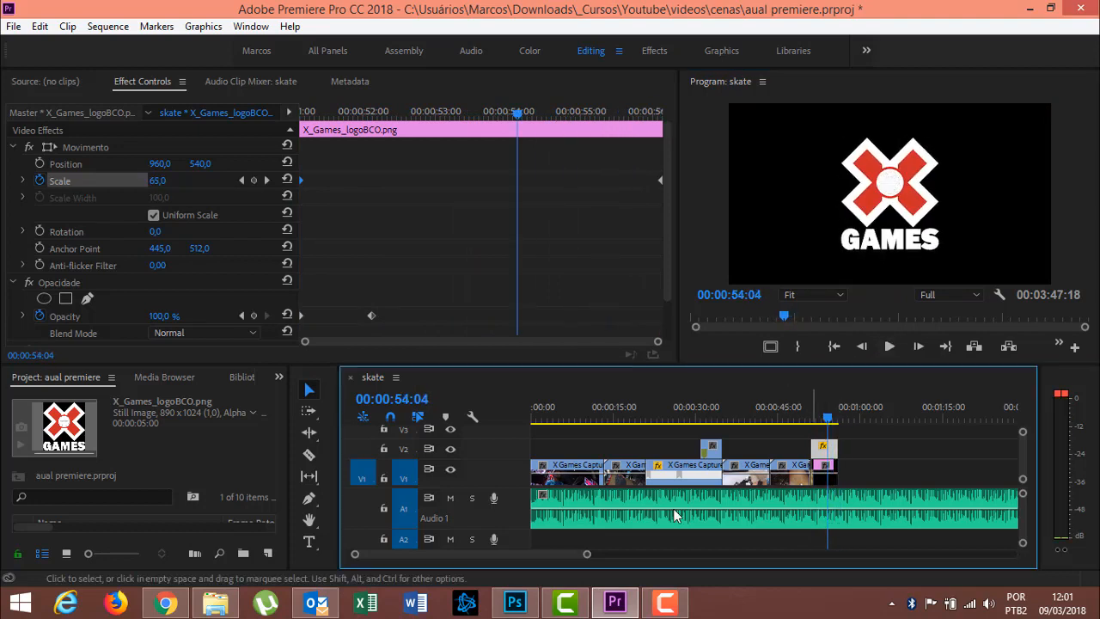
left_click_drag(589, 557, 544, 557)
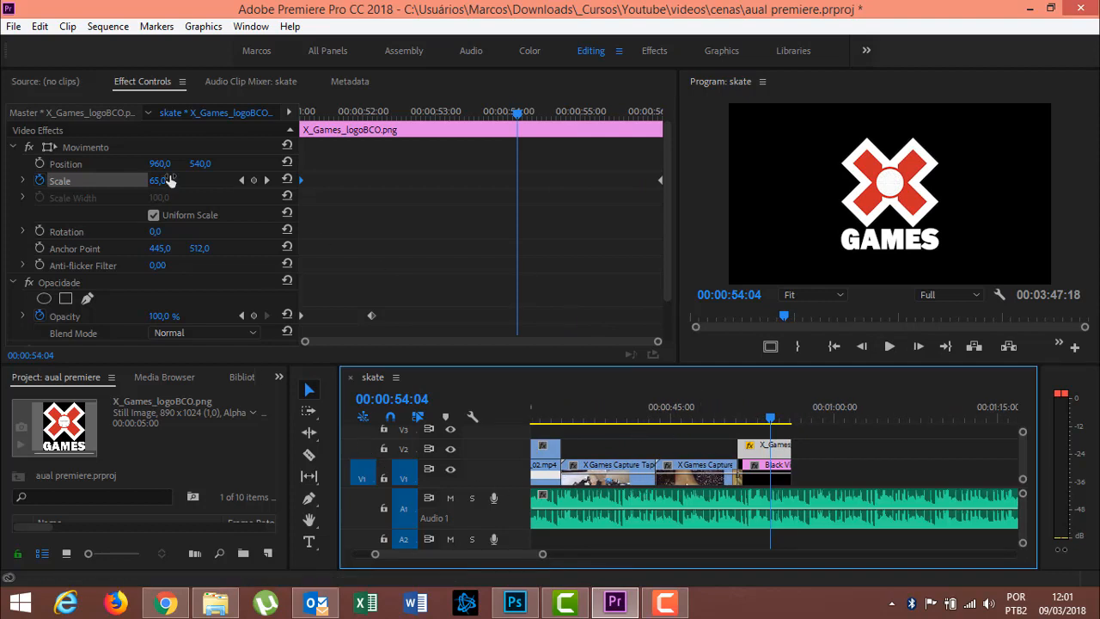
left_click(279, 378)
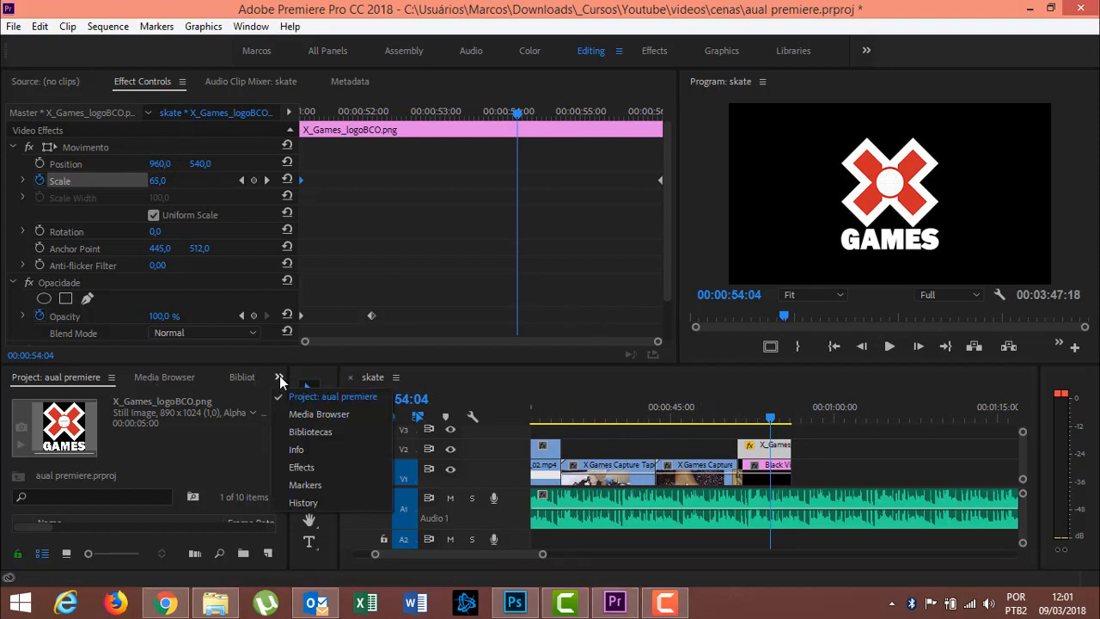
left_click(302, 467)
scroll(47, 521, "down", 1)
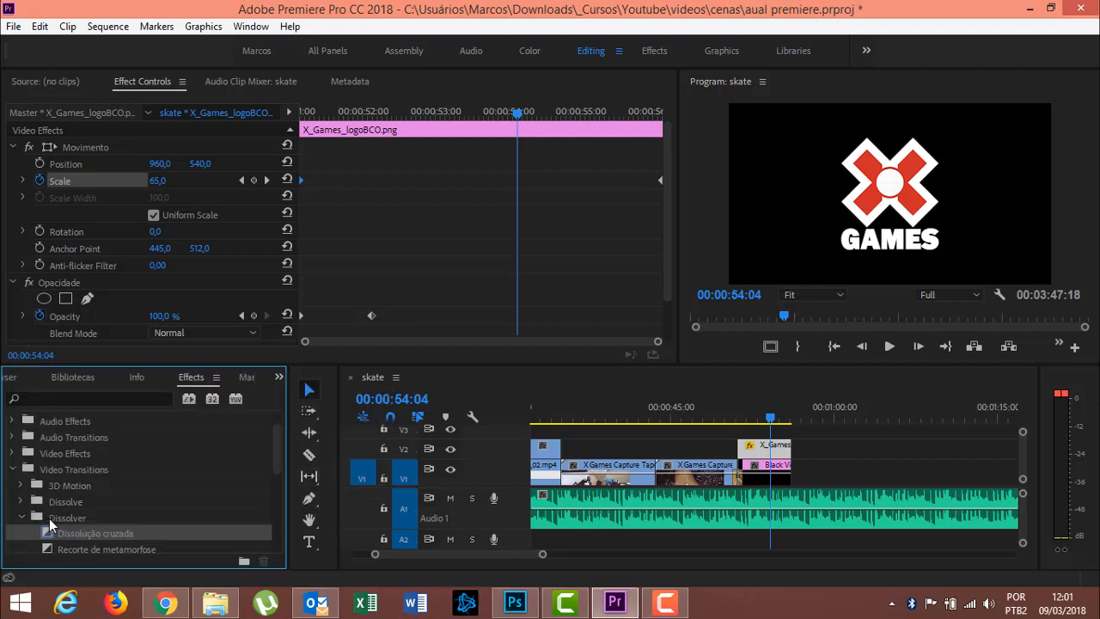
left_click_drag(76, 528, 795, 482)
left_click_drag(578, 517, 724, 425)
Play back the logo's fade-out through the end of the clip and save the project.
left_click(890, 345)
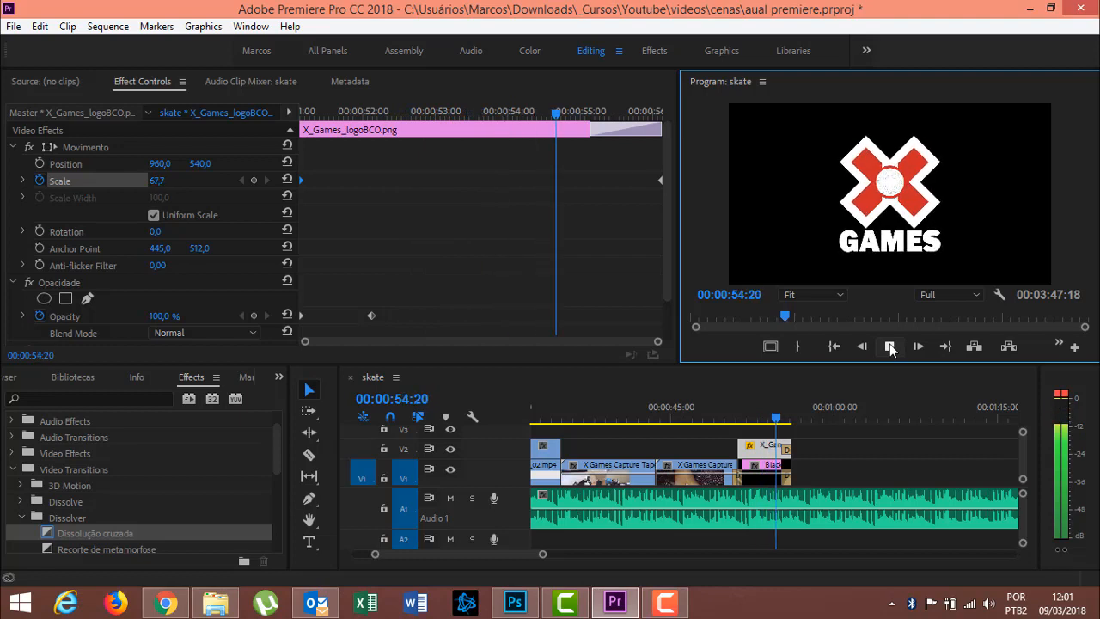
left_click(890, 346)
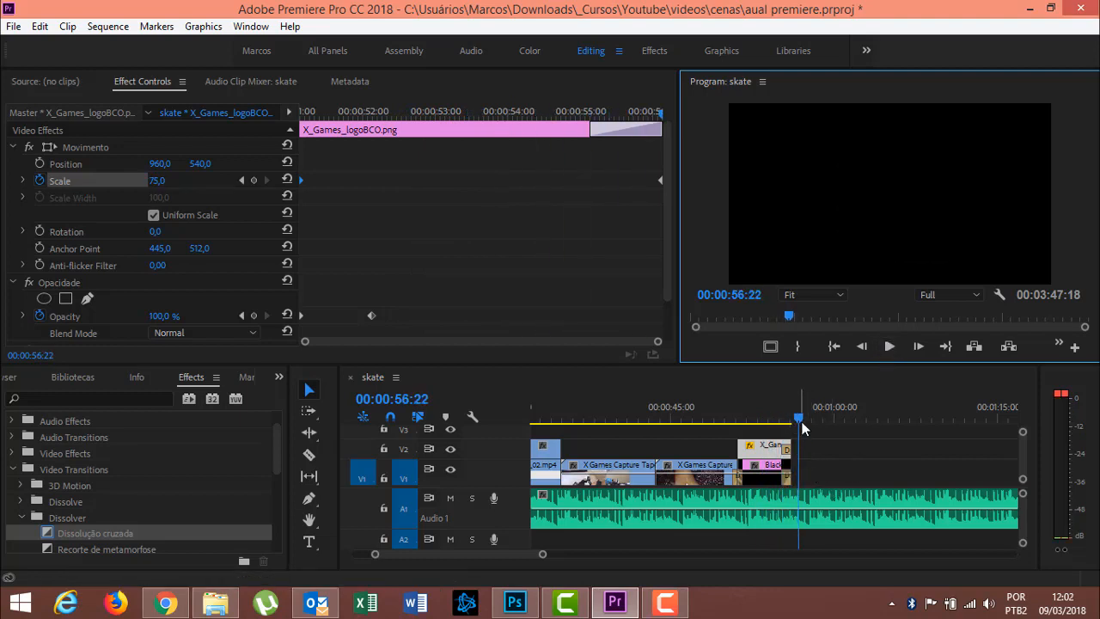
left_click_drag(802, 423, 812, 424)
key("ctrl+s")
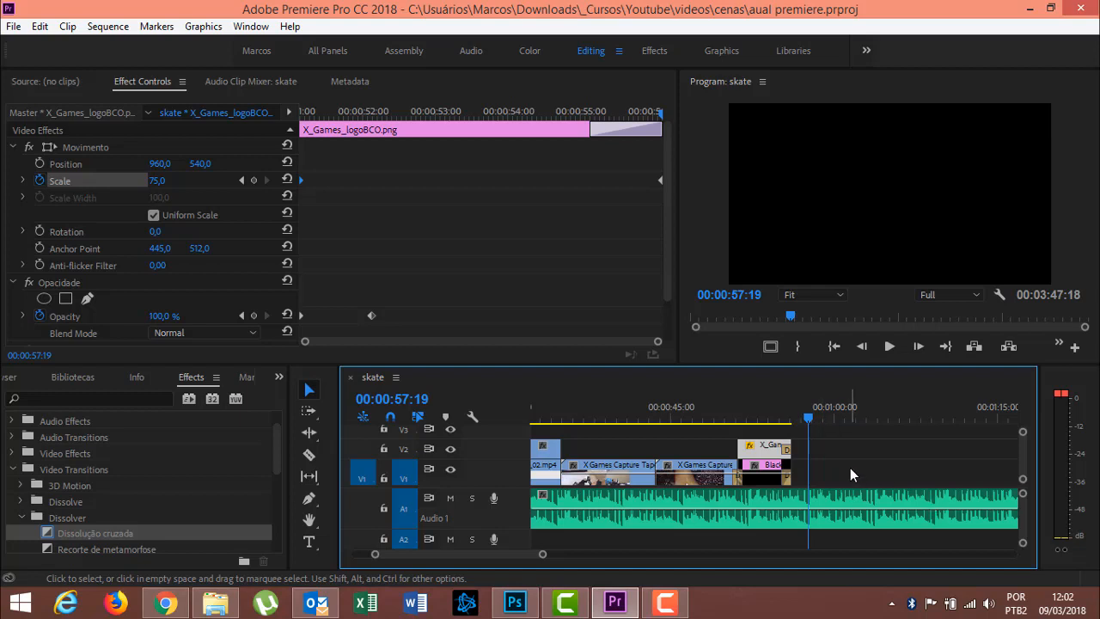
Cut HipHop Instrumental.mp3 on track A1 at 00:00:57:19, delete the remainder and trim its end to the logo clip's end at 00:00:56:04.
left_click(848, 496)
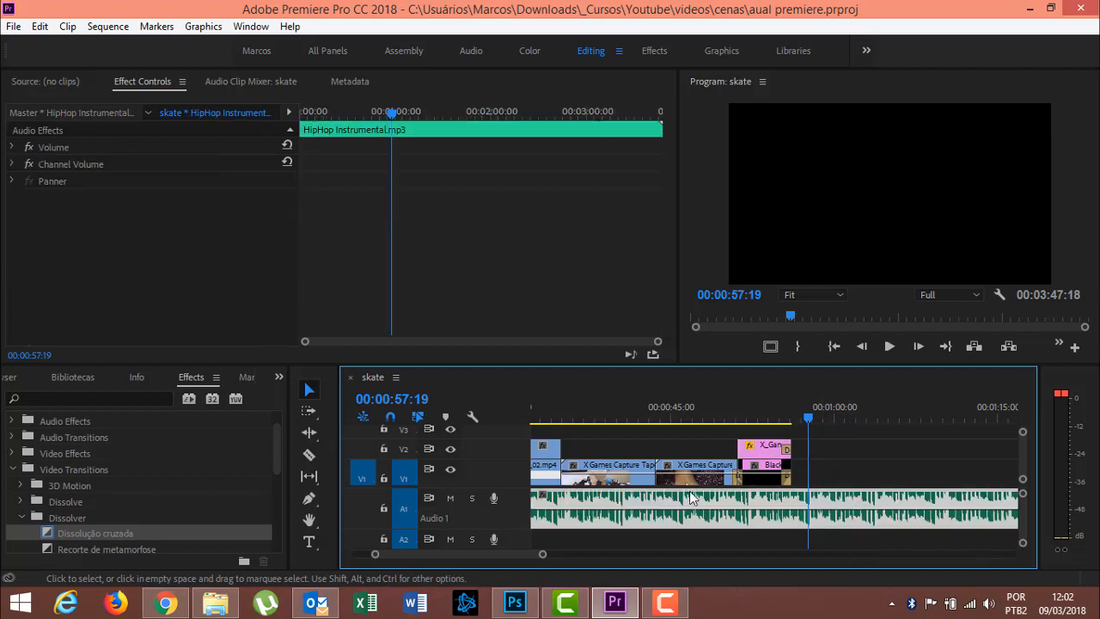
left_click(310, 455)
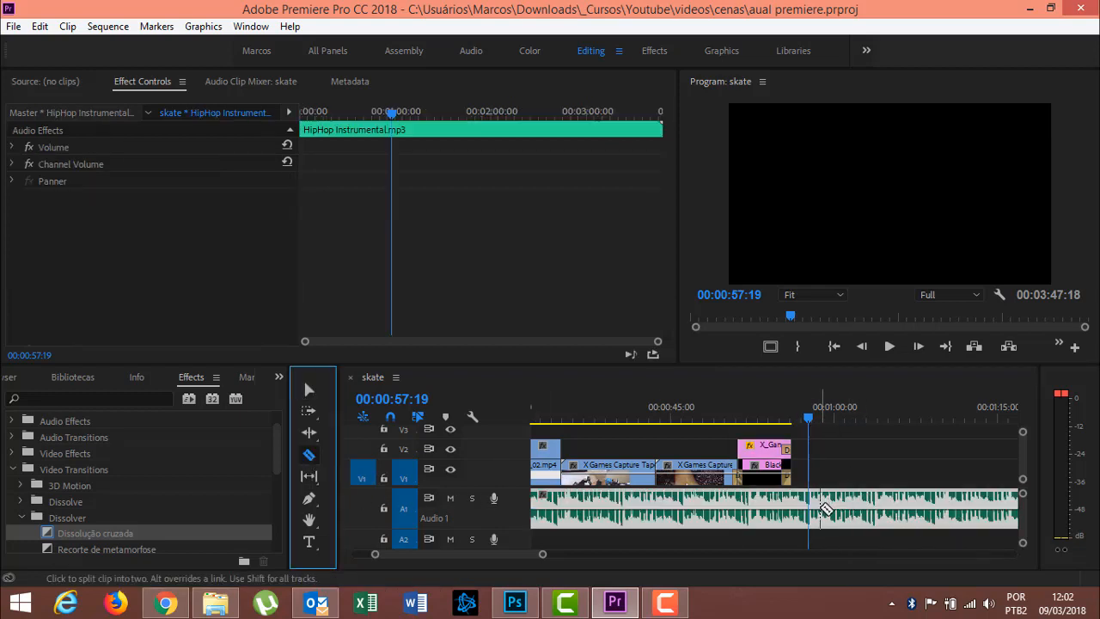
left_click(812, 509)
key("v")
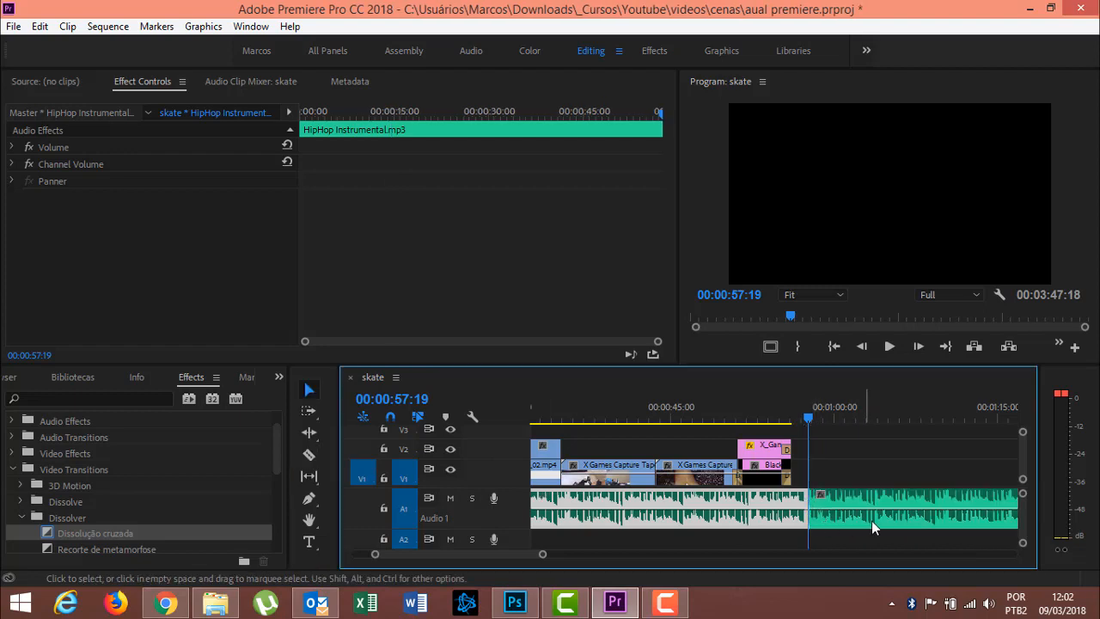
left_click(872, 521)
key("Delete")
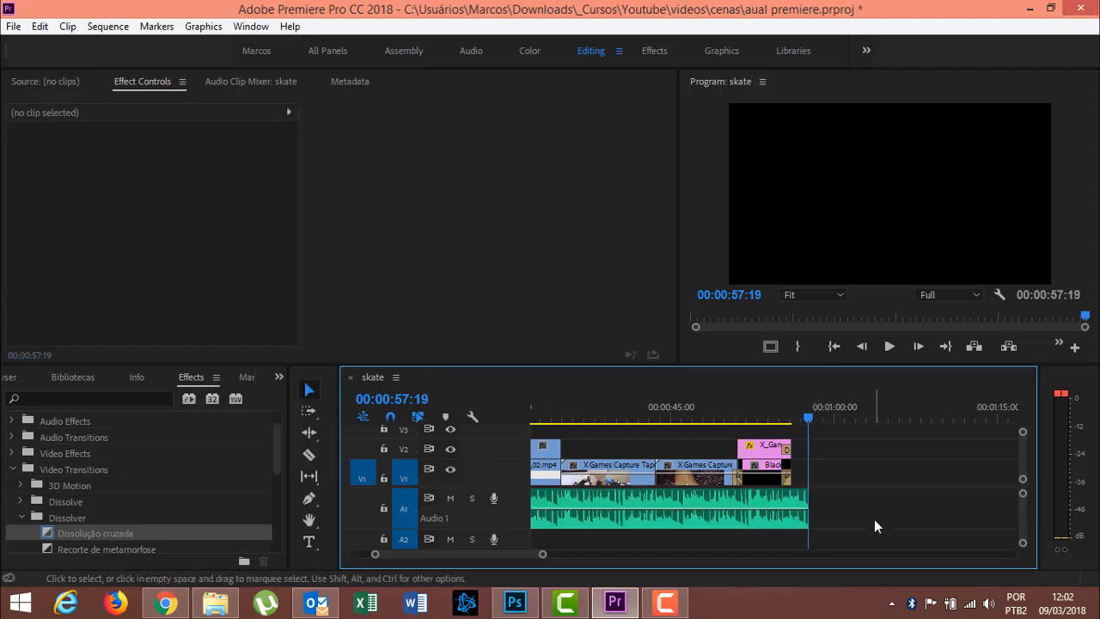
left_click_drag(806, 520, 791, 521)
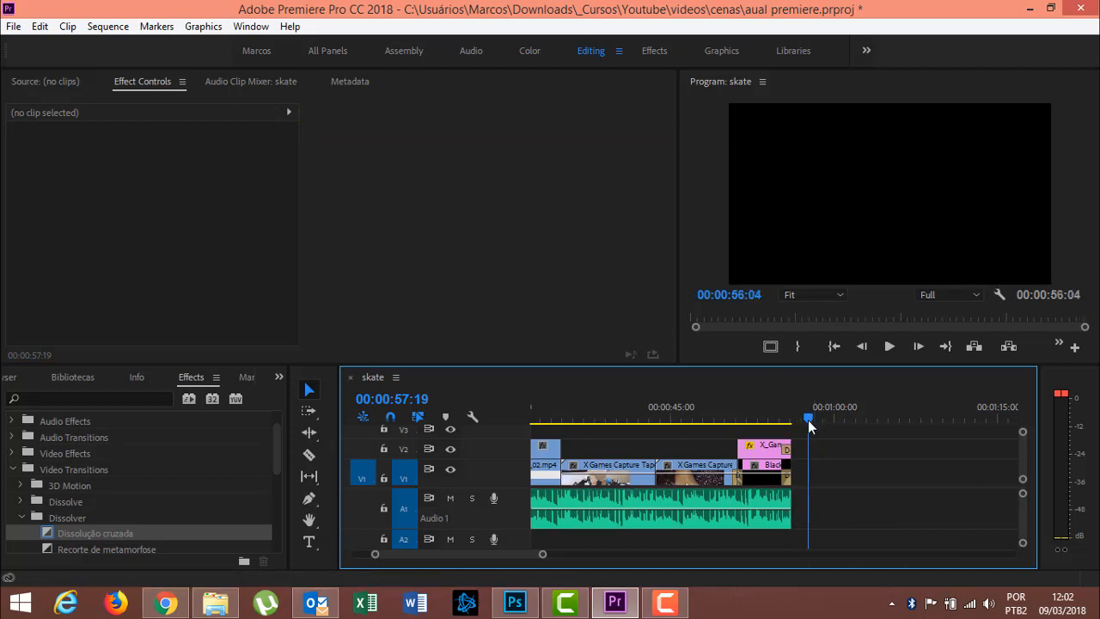
Play back the shortened sequence, checking its ending and its opening seconds.
left_click_drag(808, 419, 757, 420)
left_click(889, 347)
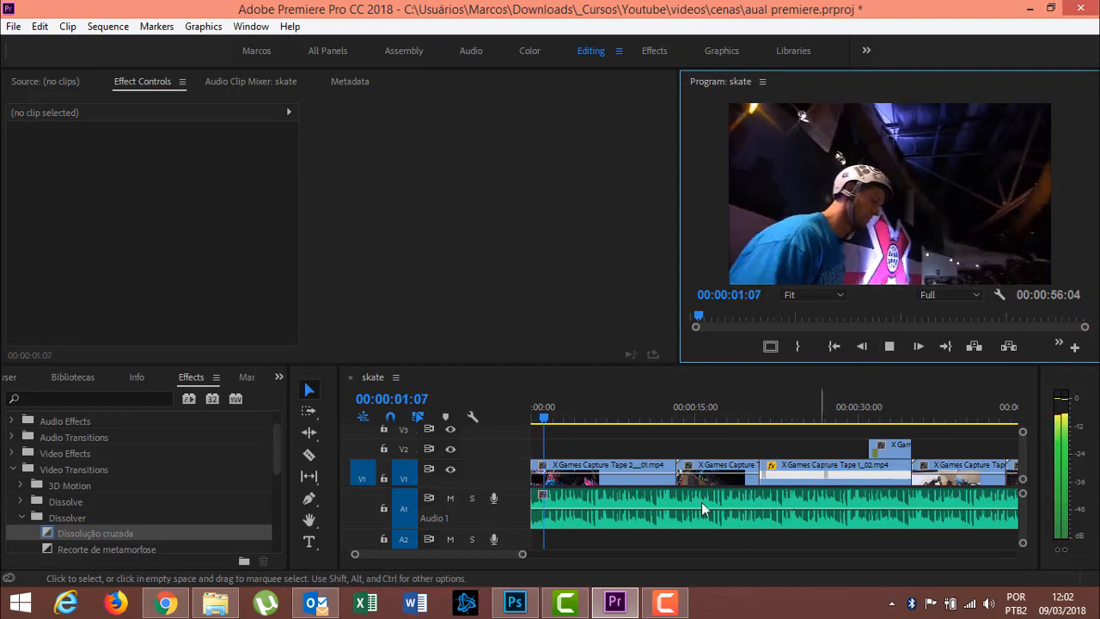
left_click(890, 347)
Bring the end of the music into view and look through the available audio effects.
mouse_move(460, 553)
left_mouse_down()
mouse_move(498, 552)
mouse_move(466, 559)
mouse_move(481, 557)
left_mouse_up()
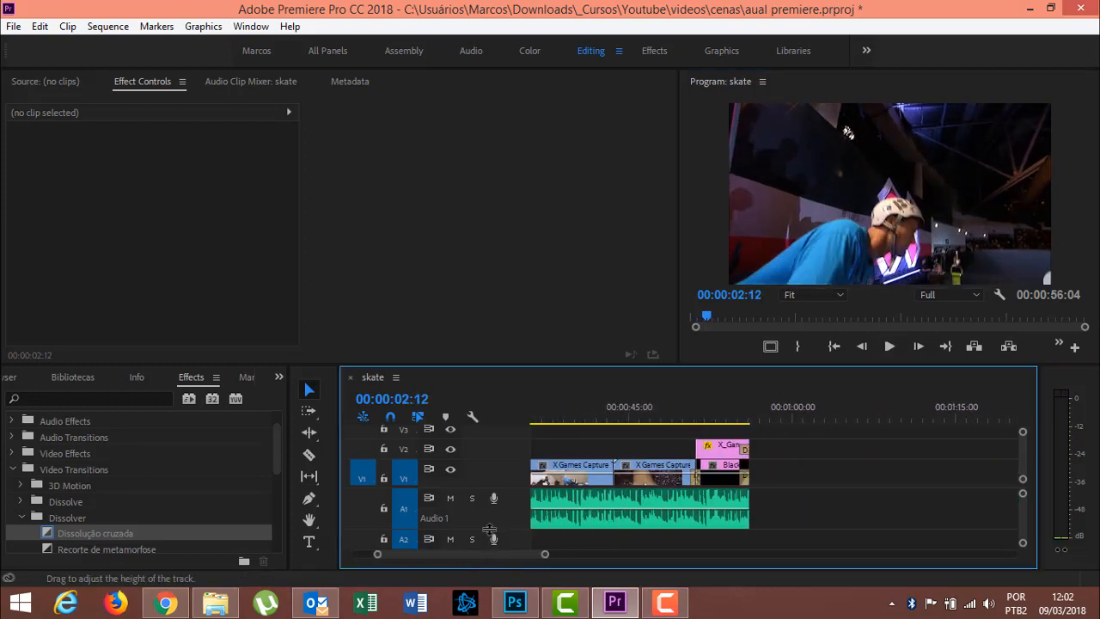
left_click(12, 469)
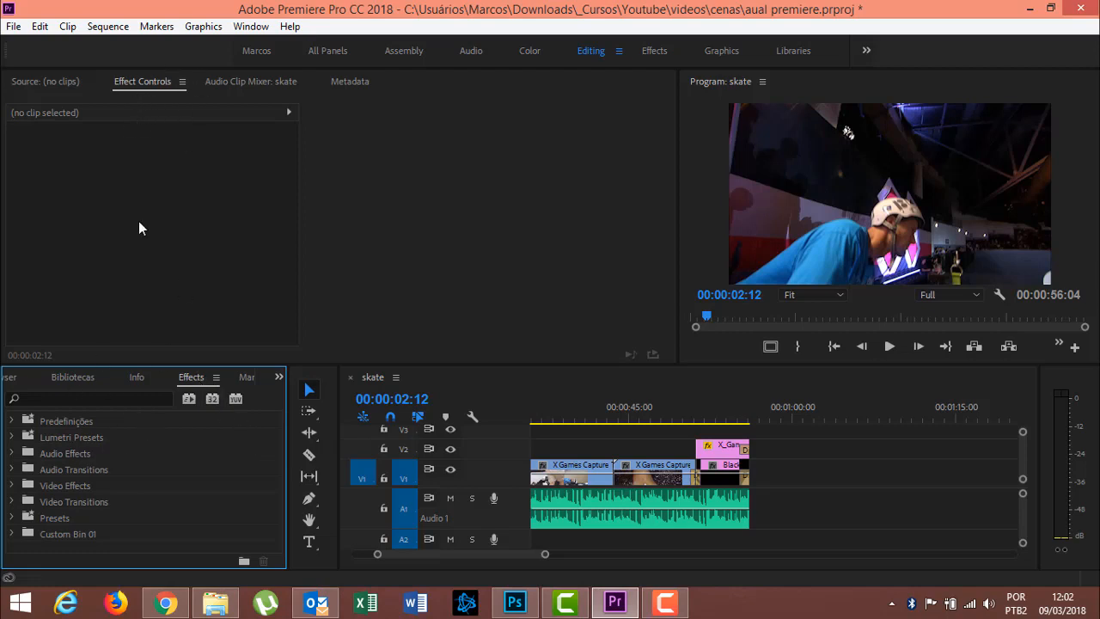
left_click(13, 453)
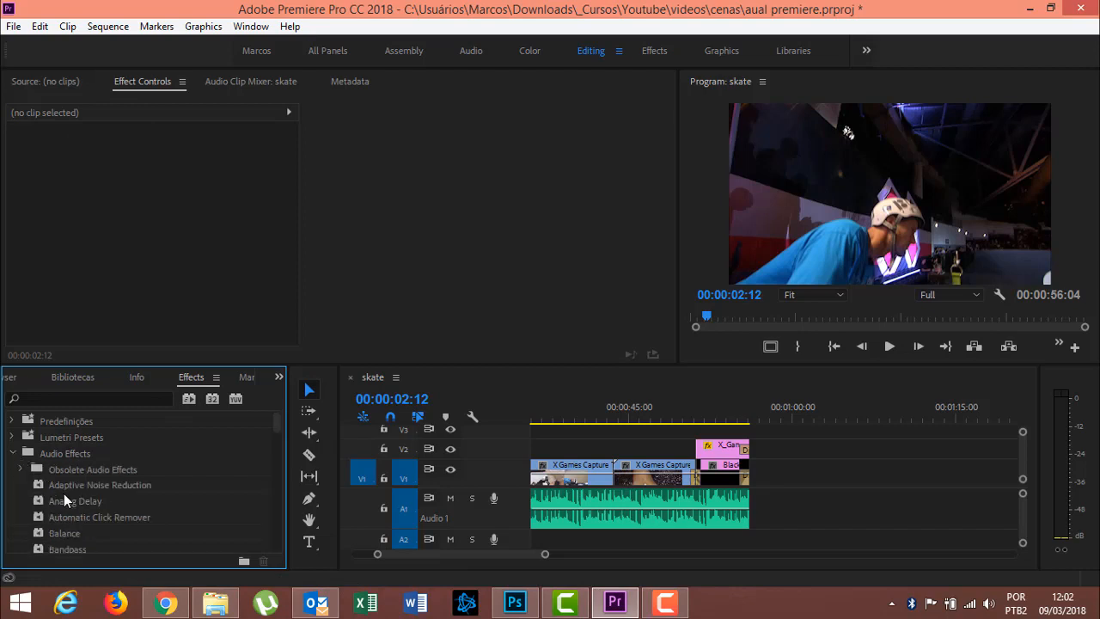
scroll(63, 495, "down", 5)
scroll(64, 494, "down", 7)
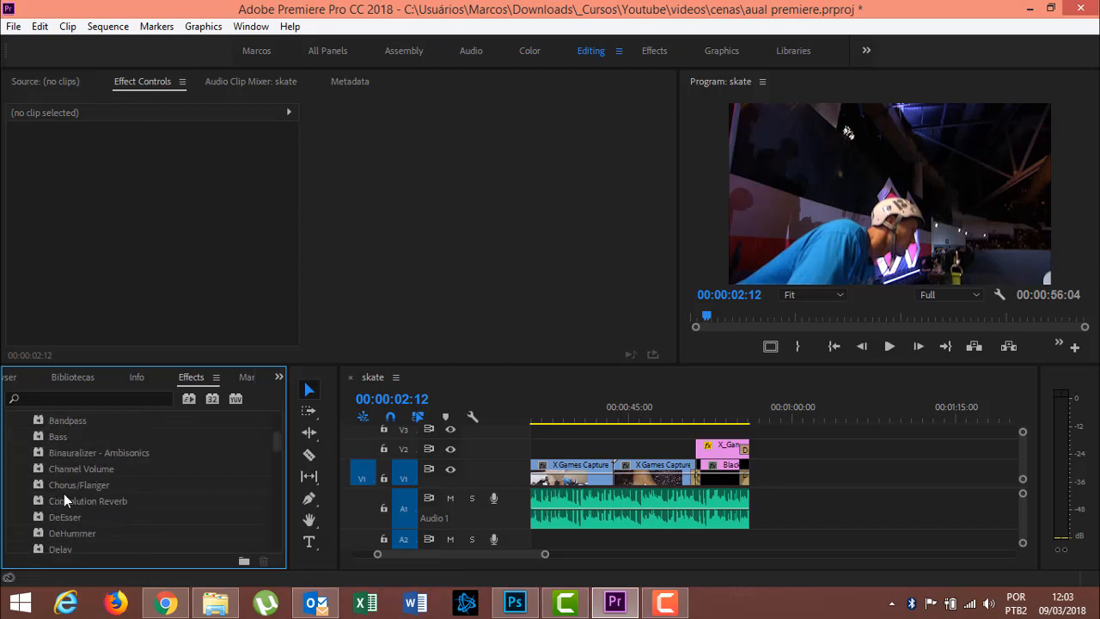
scroll(39, 441, "up", 5)
scroll(39, 441, "up", 7)
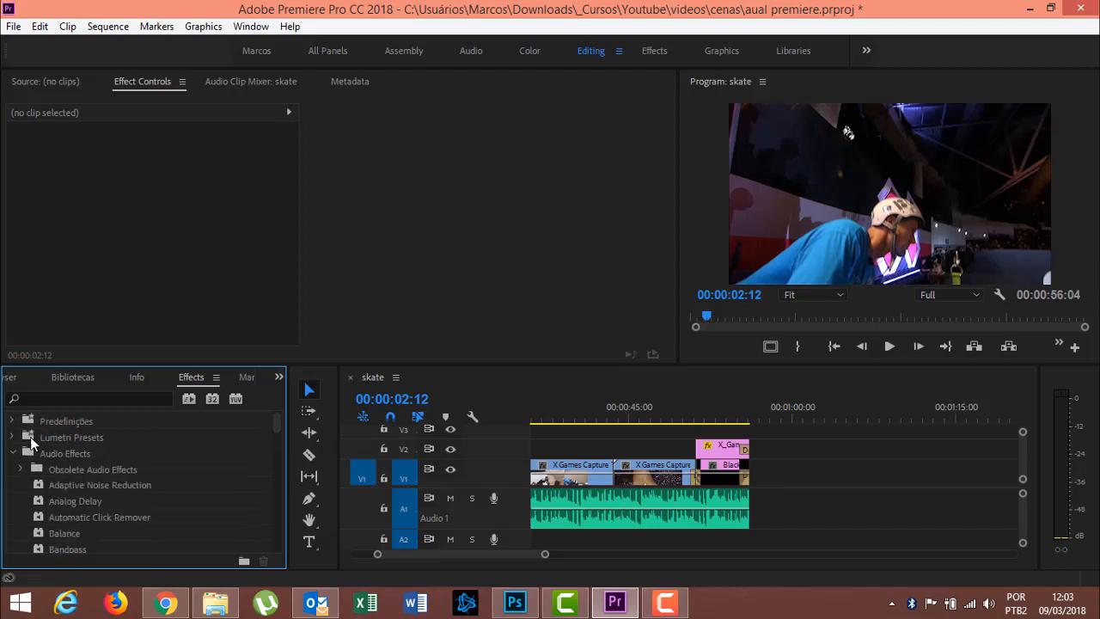
left_click(12, 454)
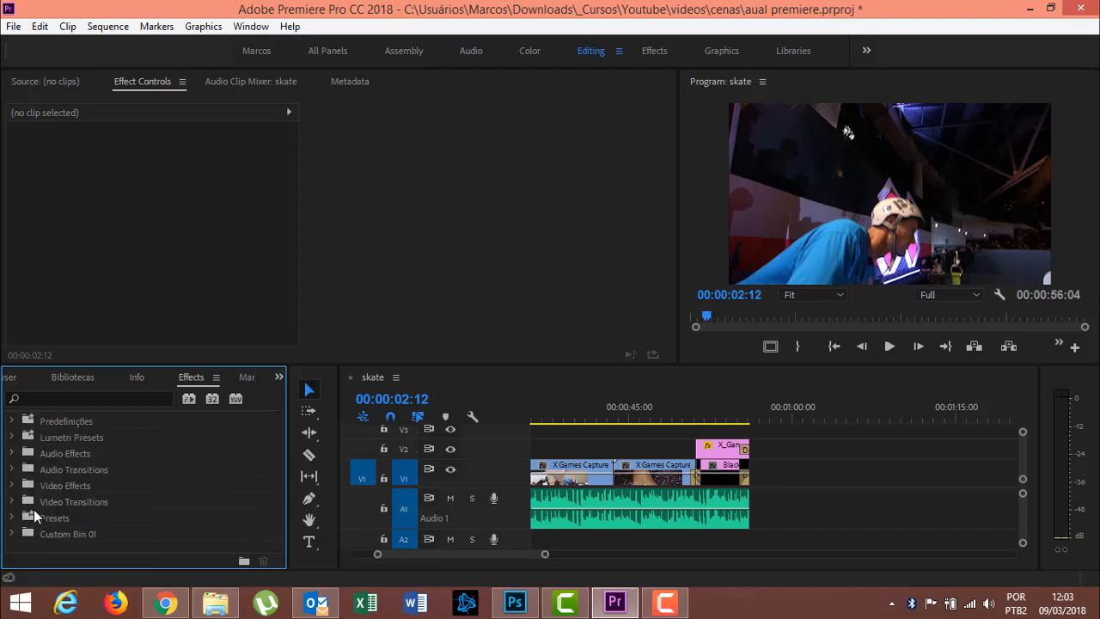
Apply the Constant Power crossfade to the end of the music clip on A1 and play back the ending from 00:00:50:15.
left_click(12, 470)
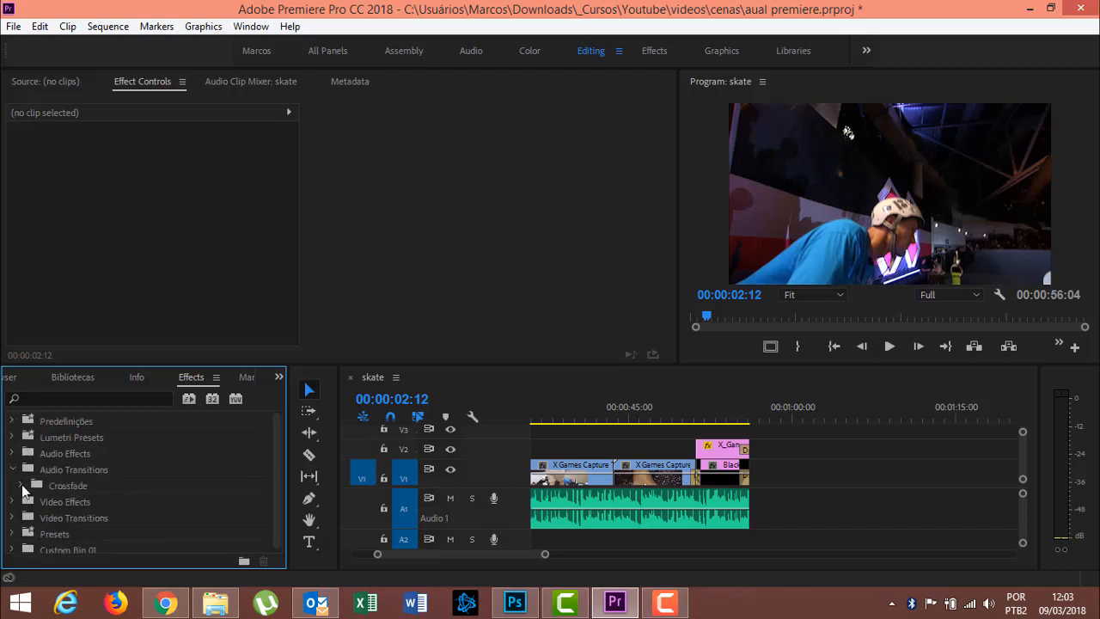
left_click(21, 486)
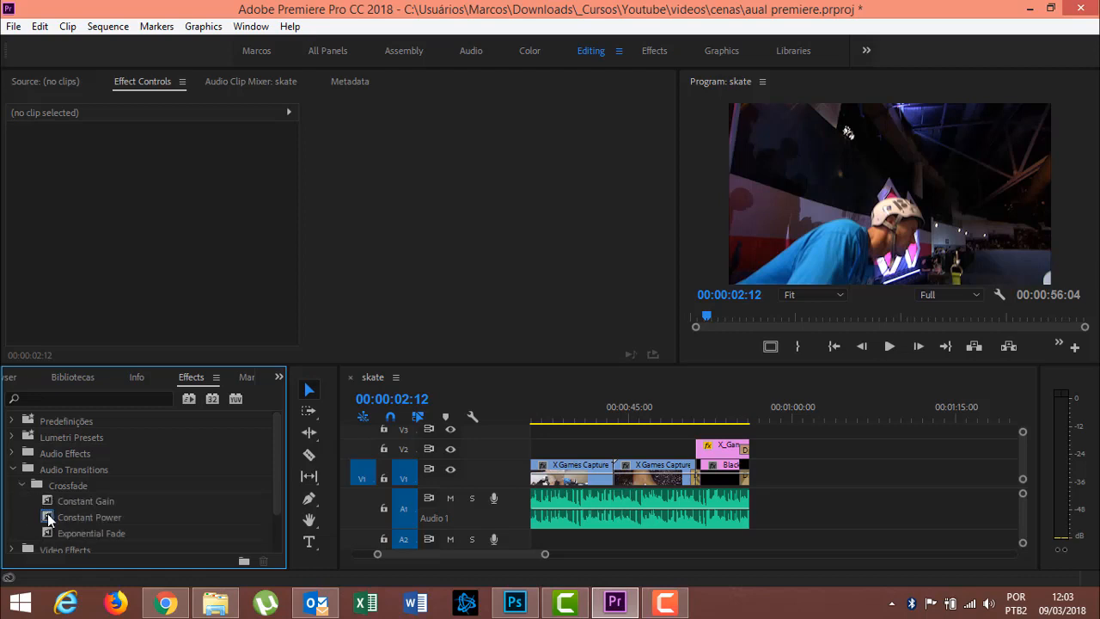
left_click_drag(48, 518, 750, 516)
left_click_drag(708, 420, 692, 425)
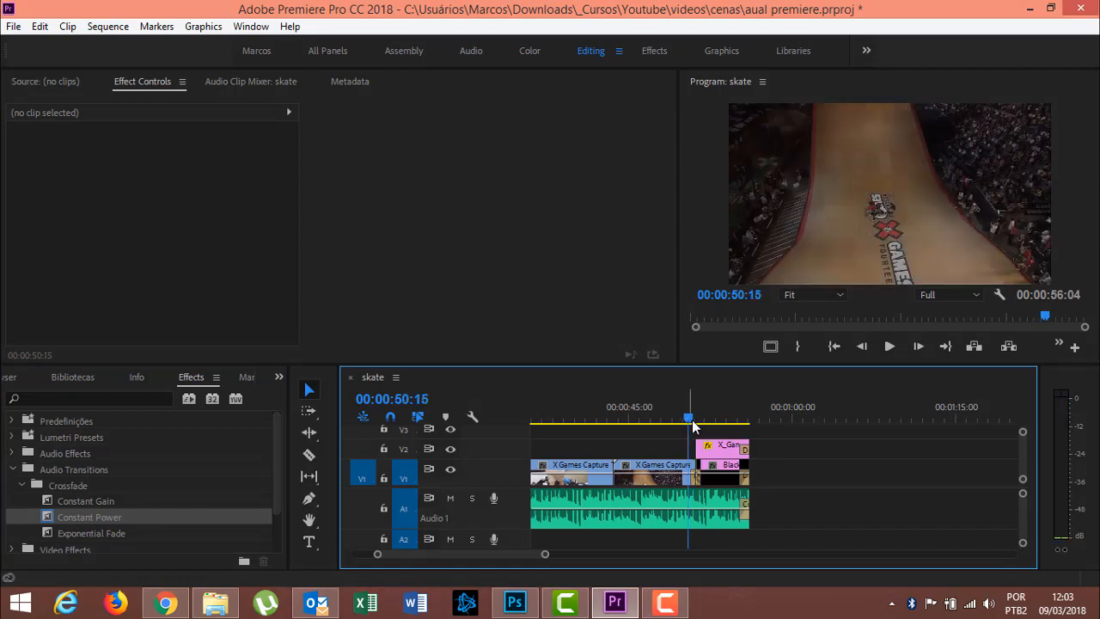
left_click(889, 346)
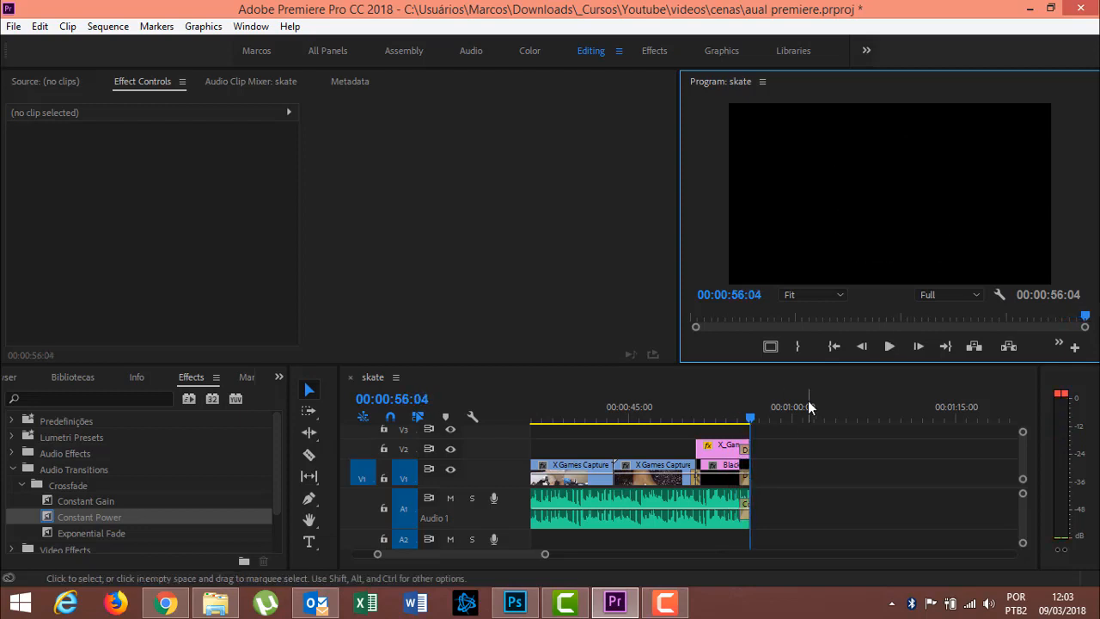
Play the whole skate sequence from its start in an enlarged Program monitor and save the project.
key("space")
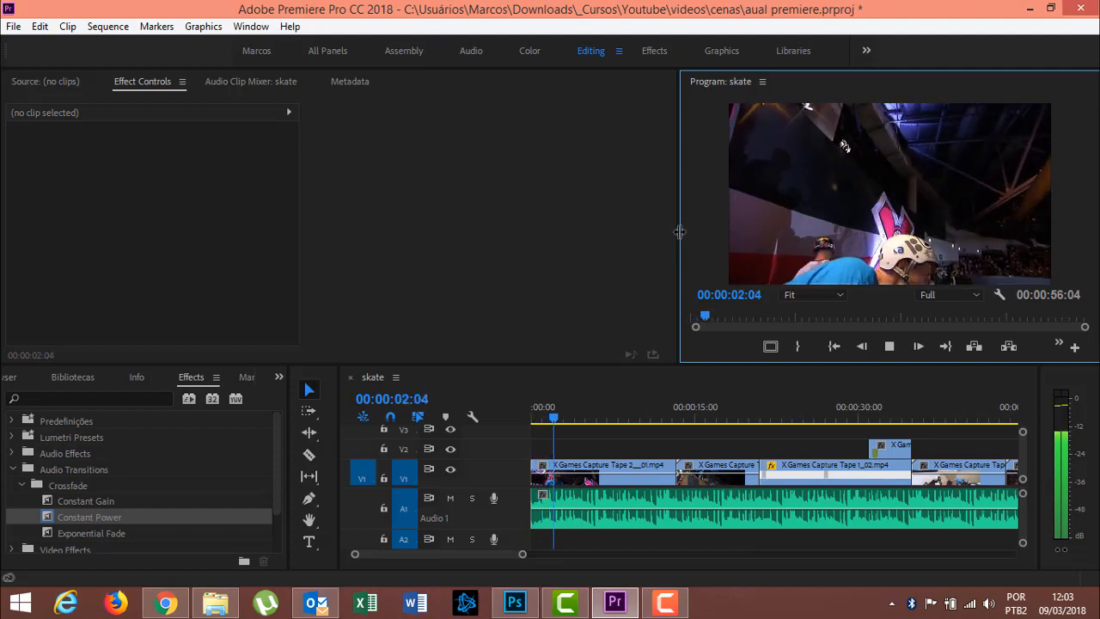
left_click_drag(679, 249, 387, 249)
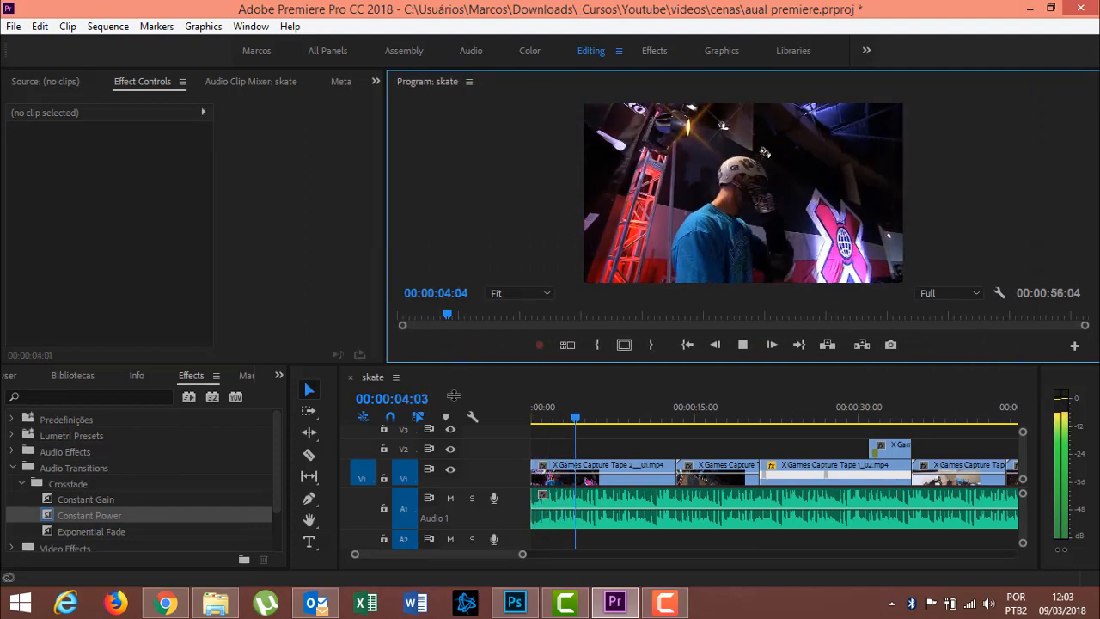
left_click_drag(451, 364, 456, 414)
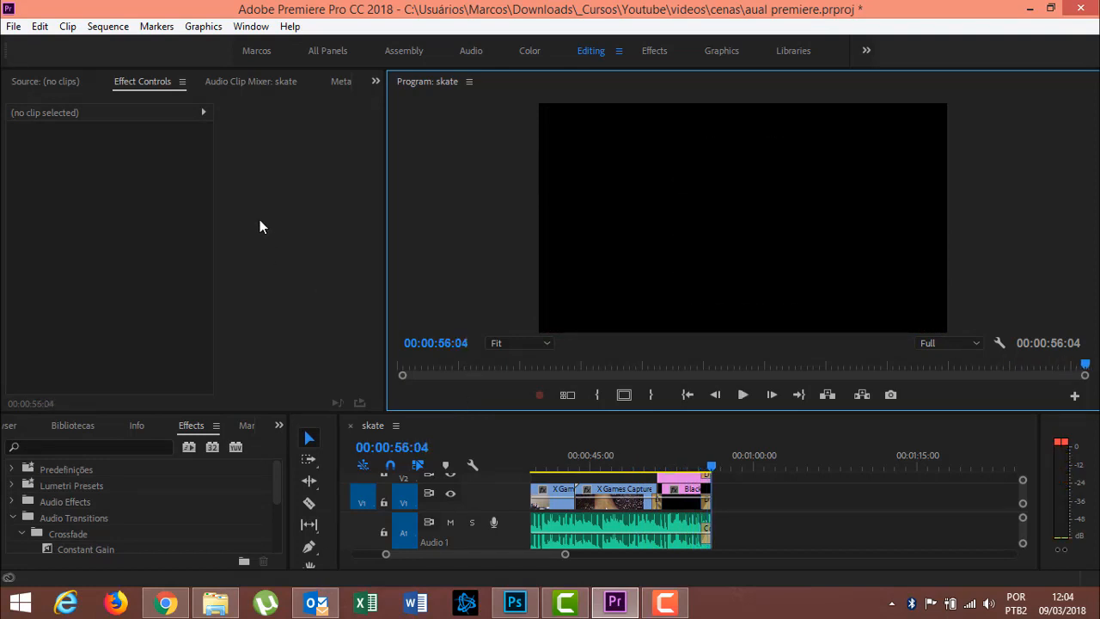
key("ctrl+s")
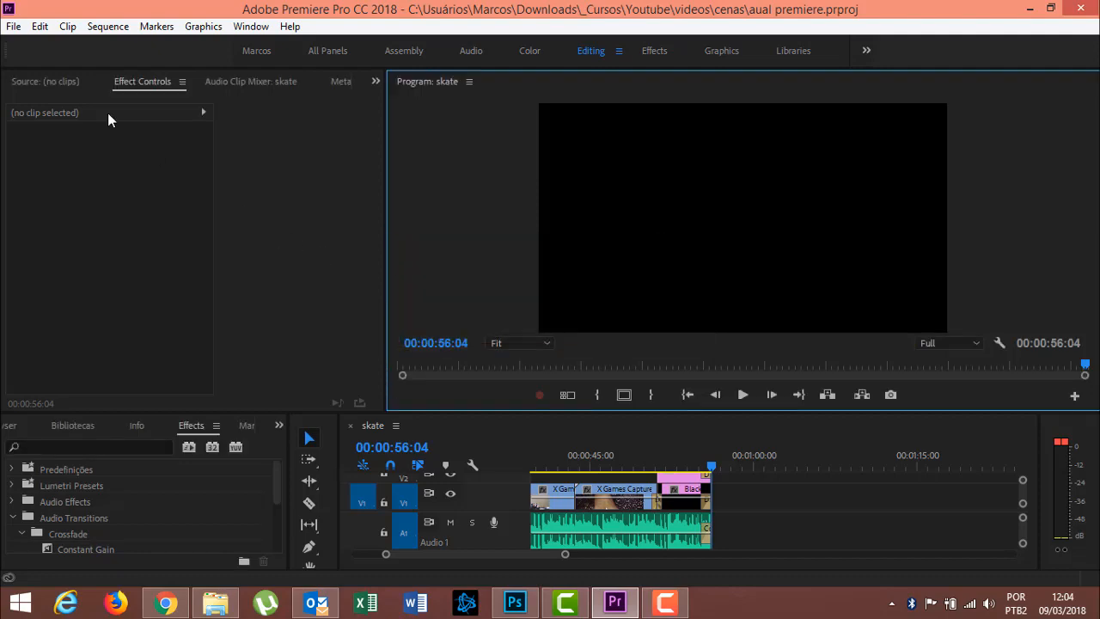
Open the media export settings for the skate sequence and check the save location of skate.mp4 without changing it.
left_click(13, 28)
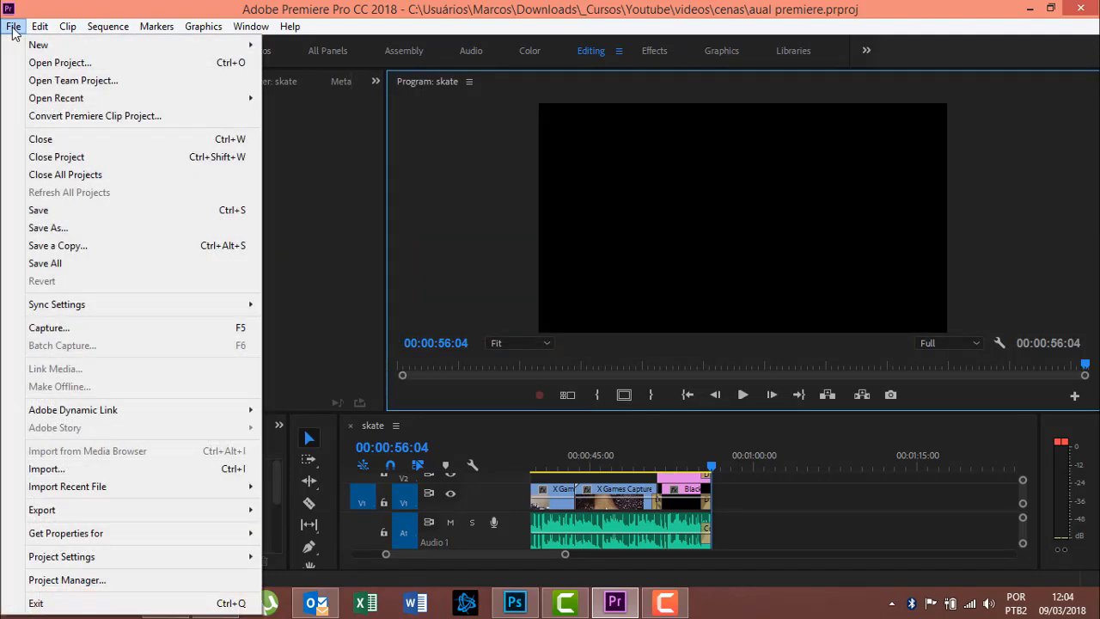
mouse_move(113, 506)
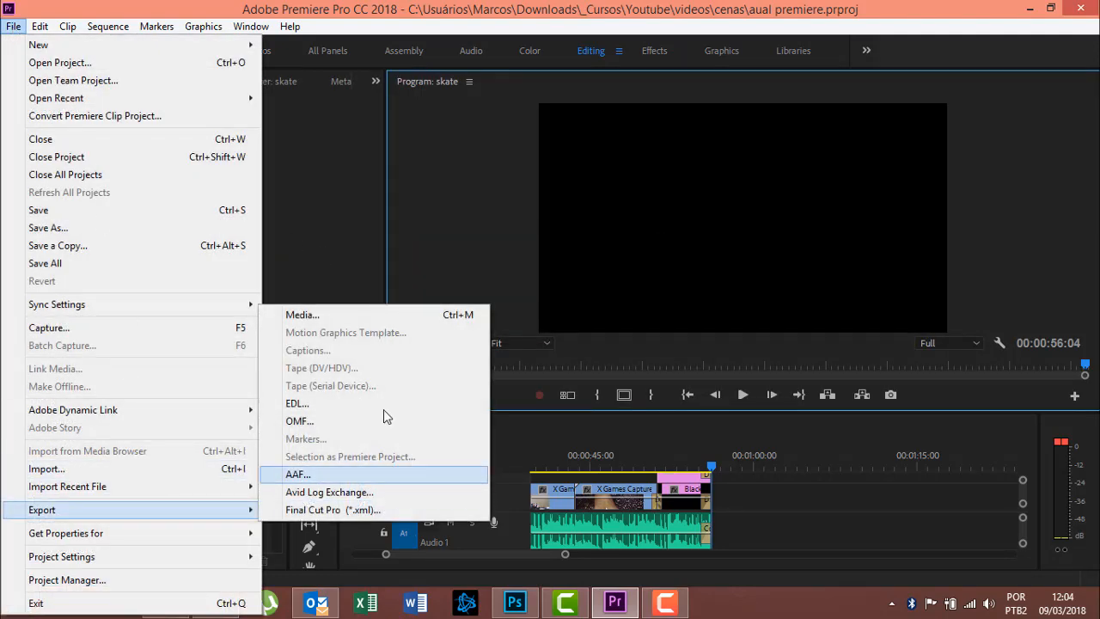
left_click(371, 315)
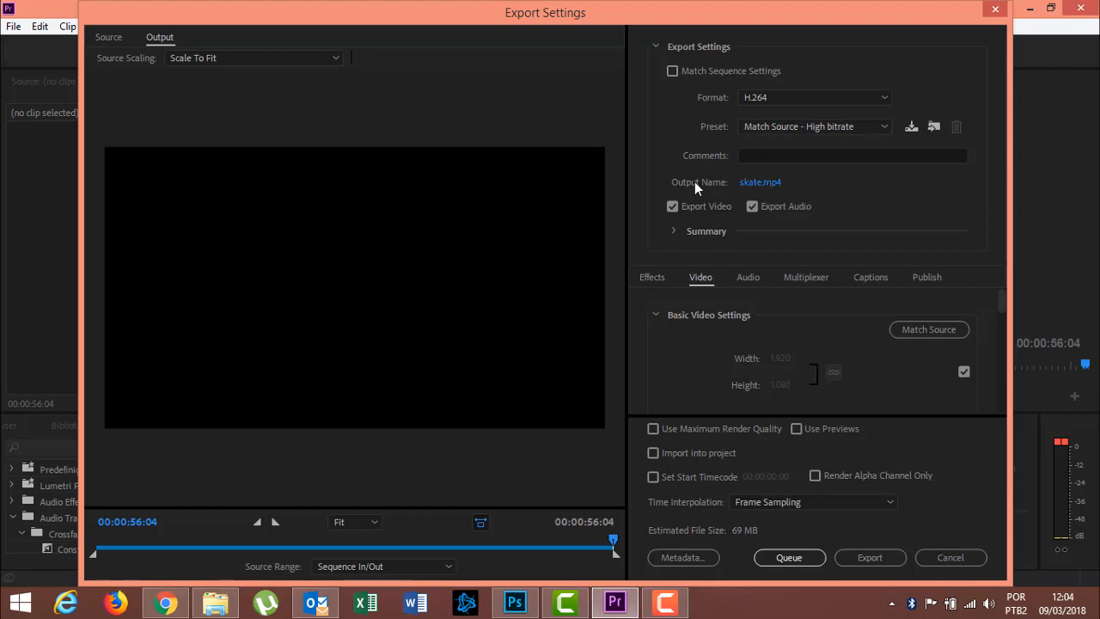
left_click(767, 184)
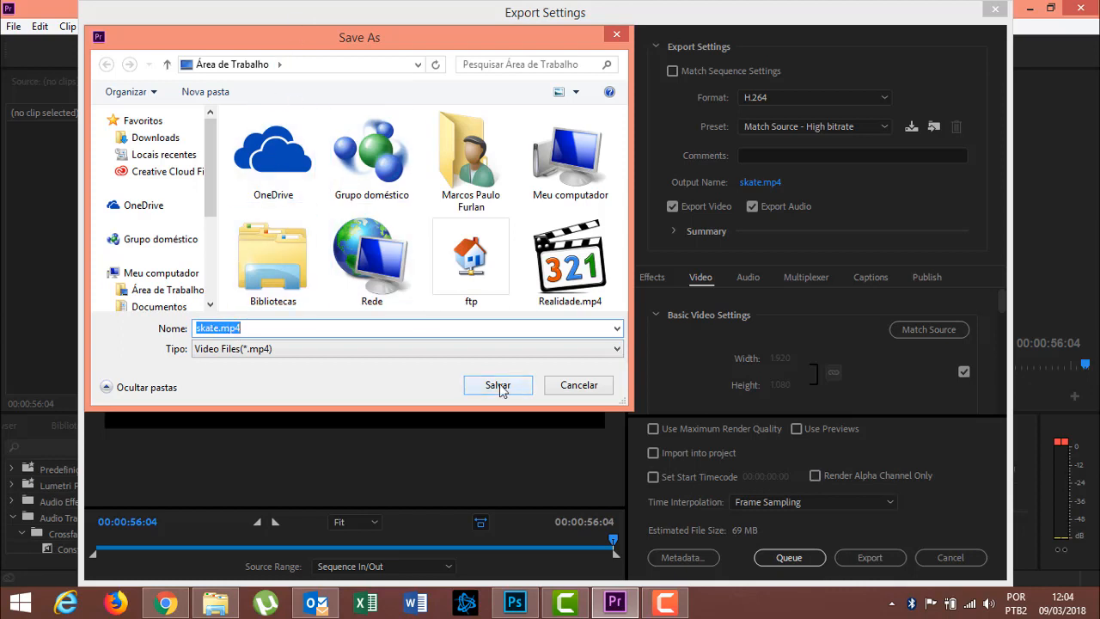
left_click(555, 385)
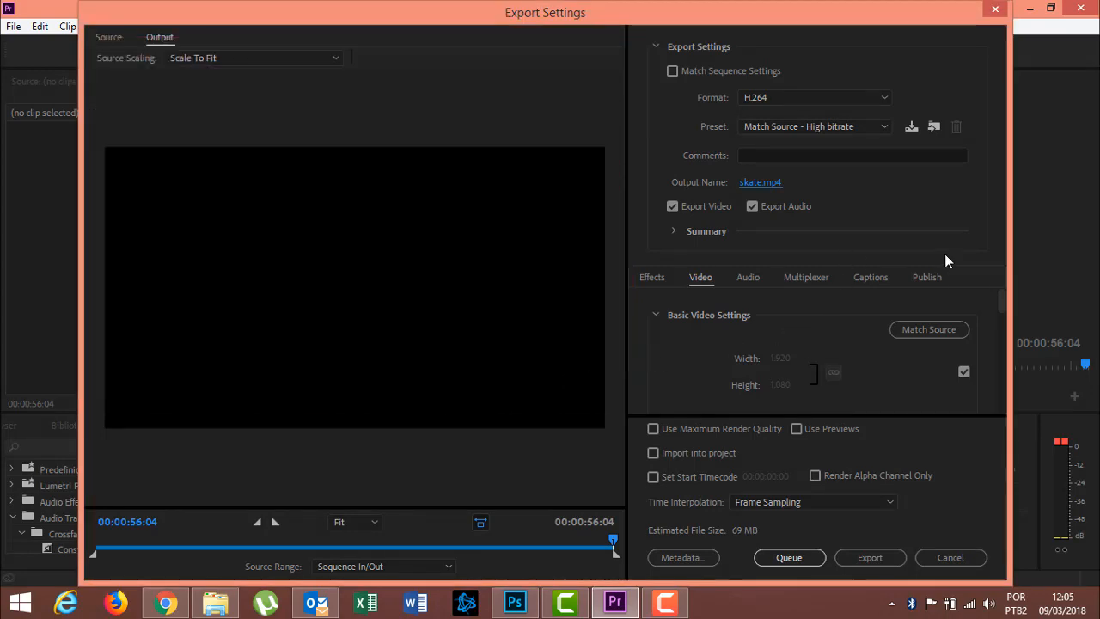
Try releasing the export's width and height from matching the source video.
left_click_drag(1003, 306, 1003, 312)
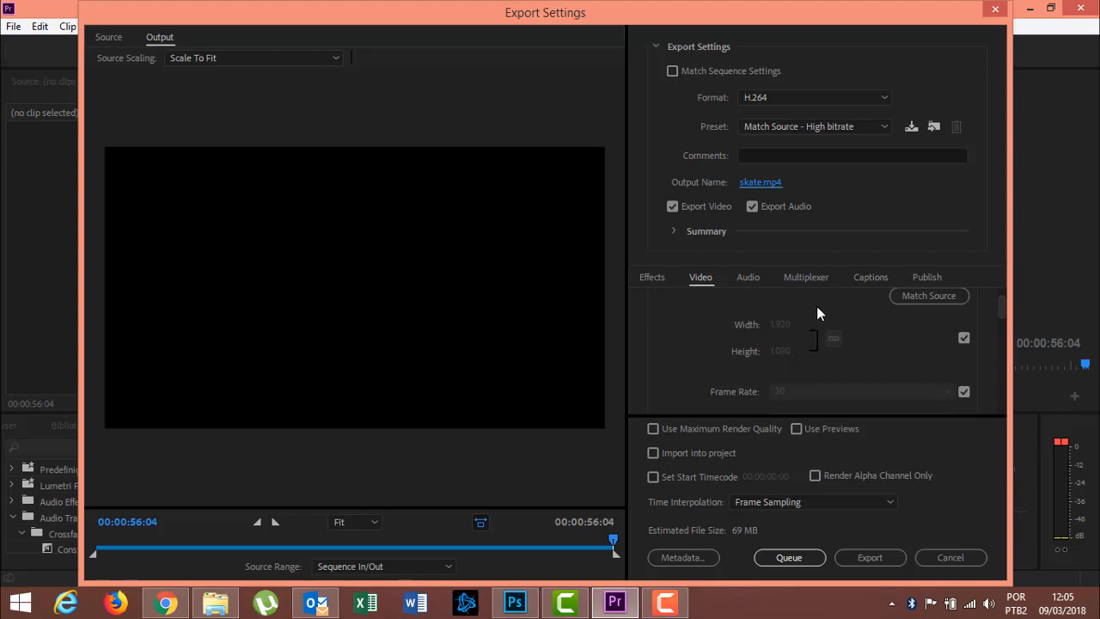
left_click(963, 339)
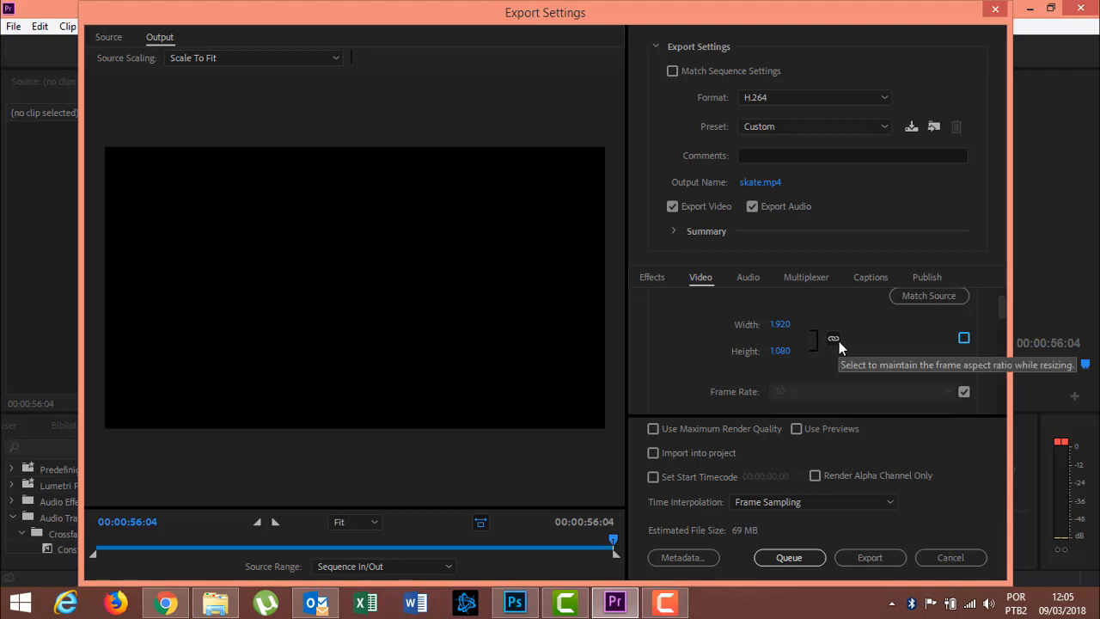
left_click(965, 339)
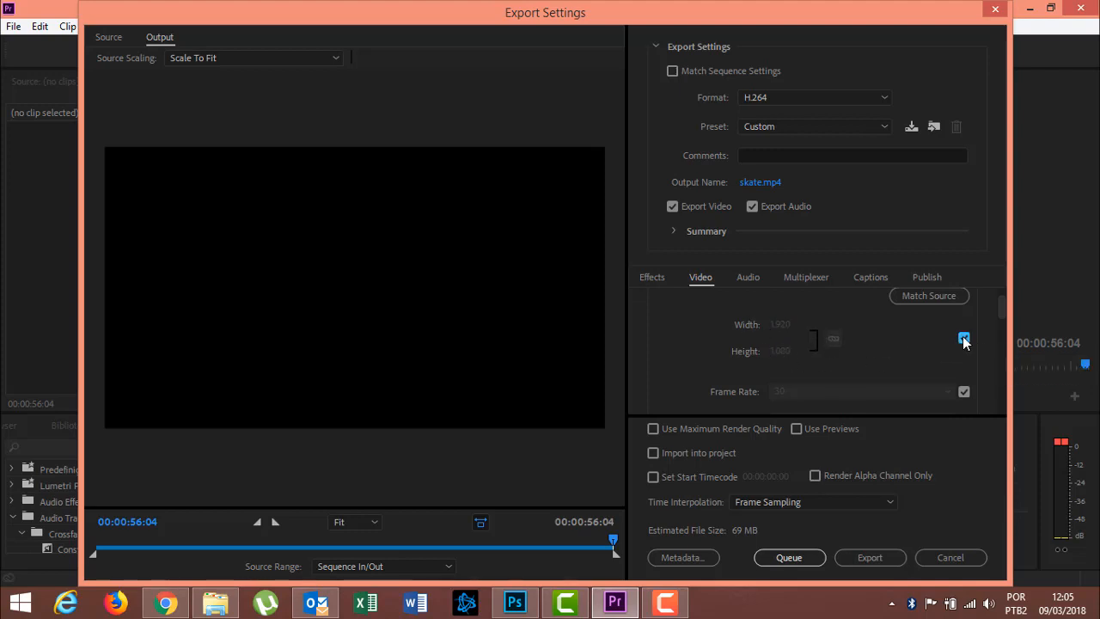
left_click(965, 339)
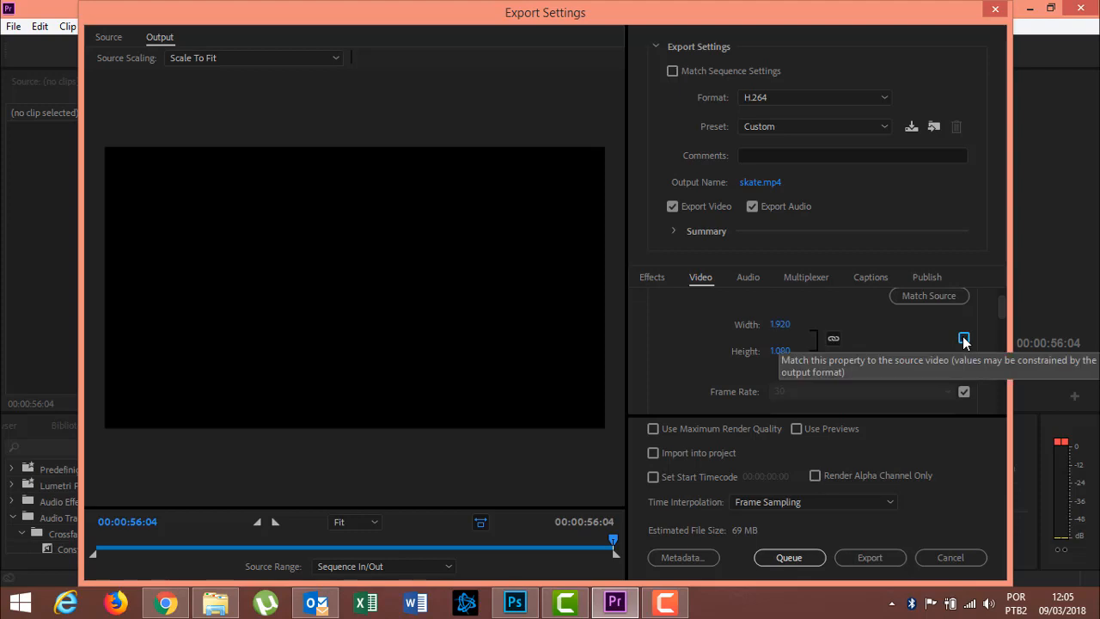
left_click(964, 339)
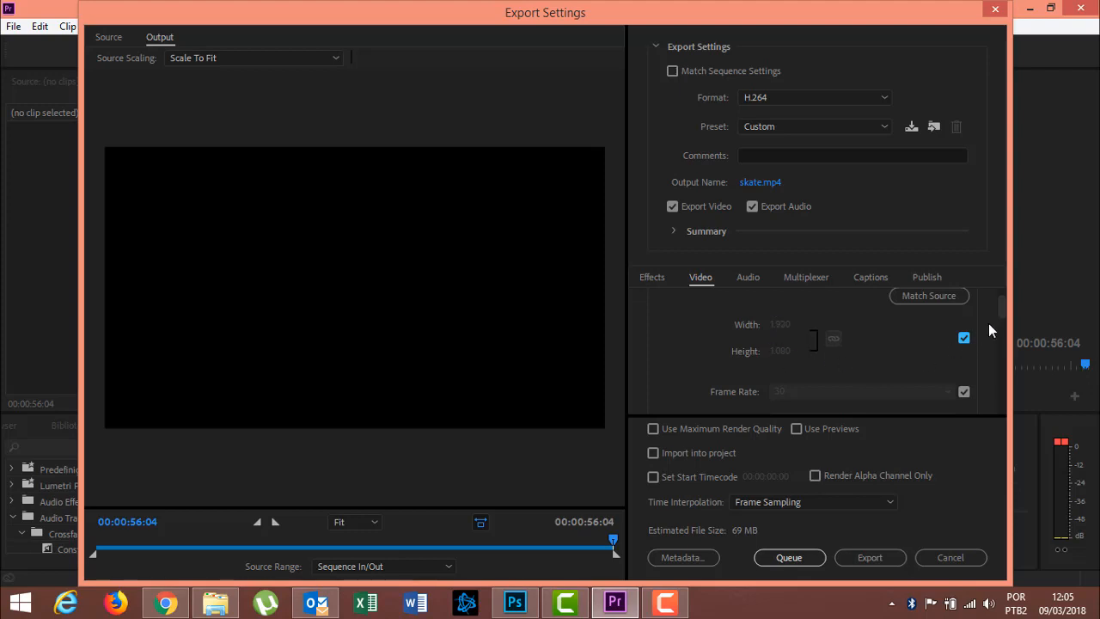
Set the target bitrate to 12 Mbps and the maximum bitrate to 14 Mbps, and export the sequence.
left_click_drag(1005, 309, 1004, 378)
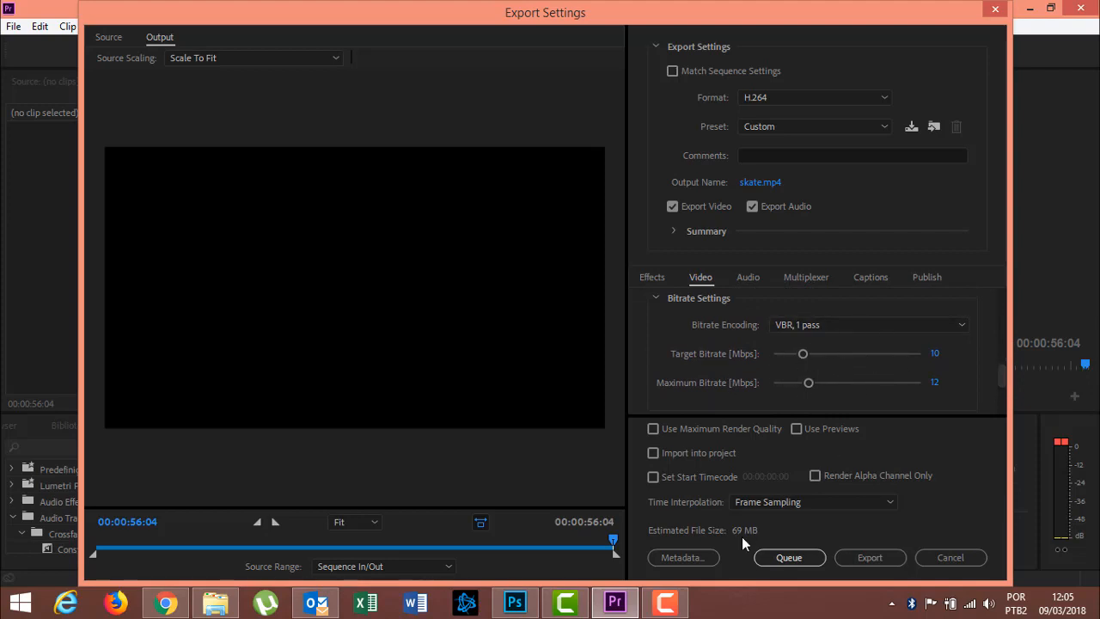
left_click(934, 356)
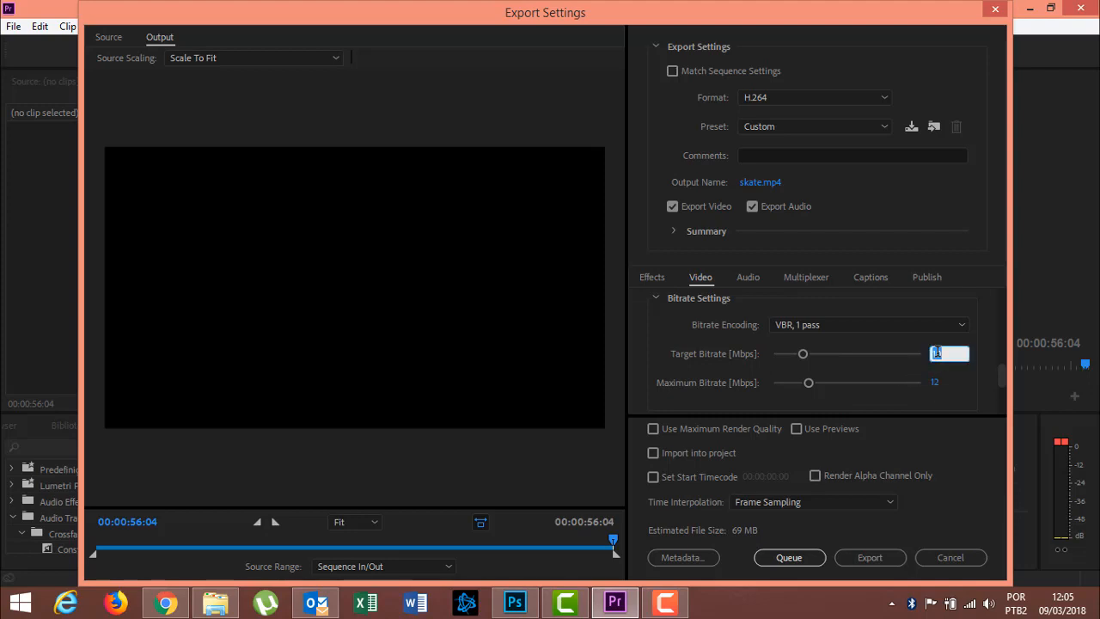
type("12")
left_click(935, 382)
type("14")
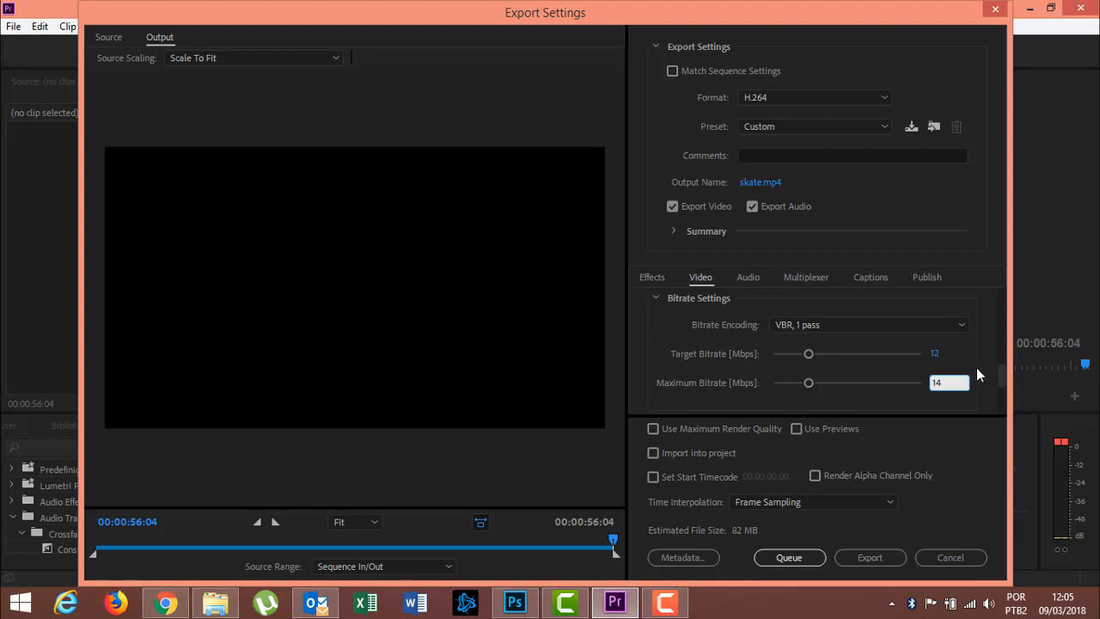
key("Return")
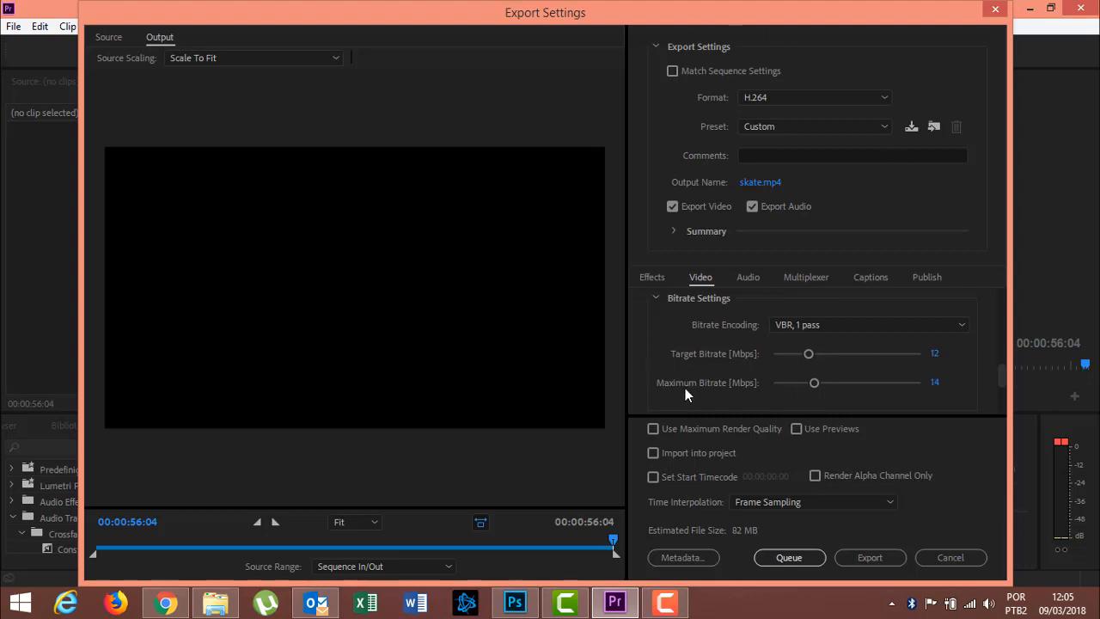
left_click(792, 562)
left_click(870, 558)
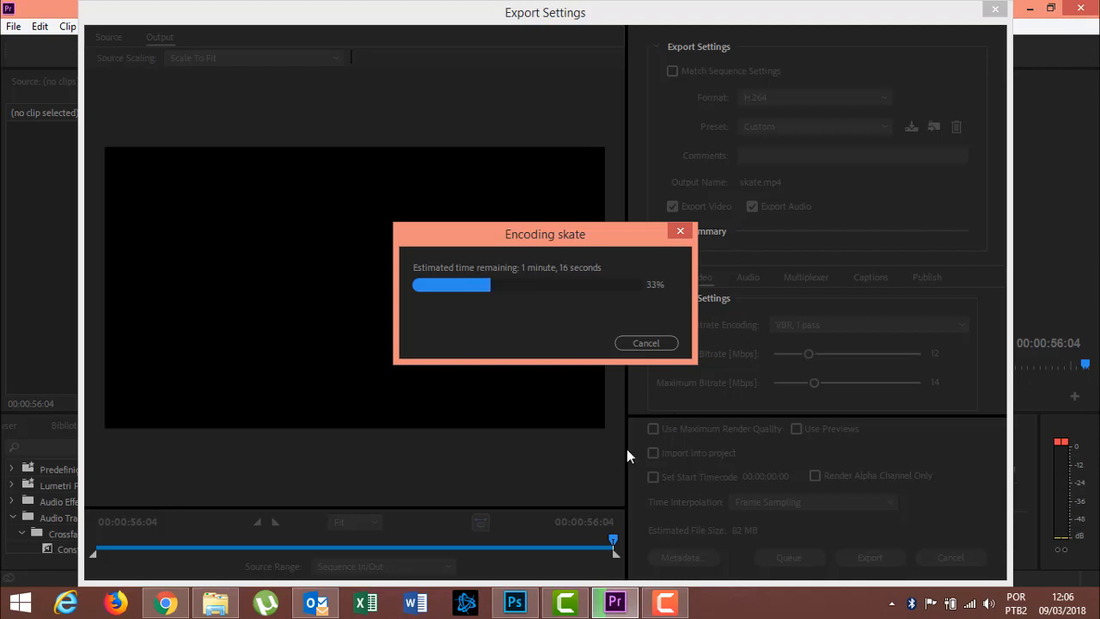
Switch to Photoshop and exit it while the export runs, and return to Premiere Pro.
left_click(509, 605)
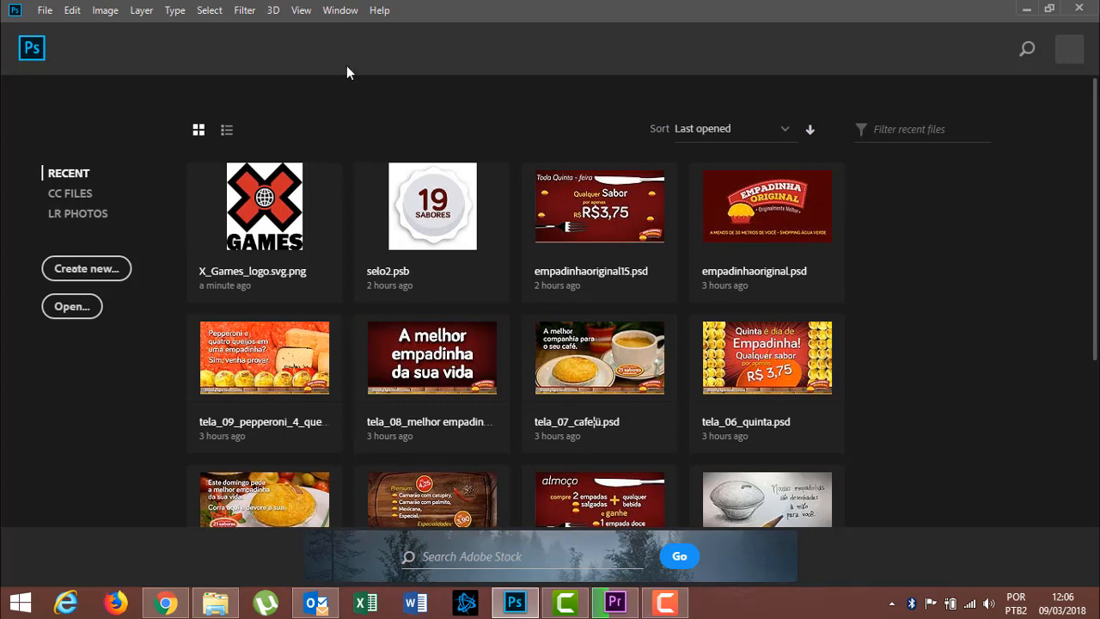
left_click(45, 10)
left_click(55, 473)
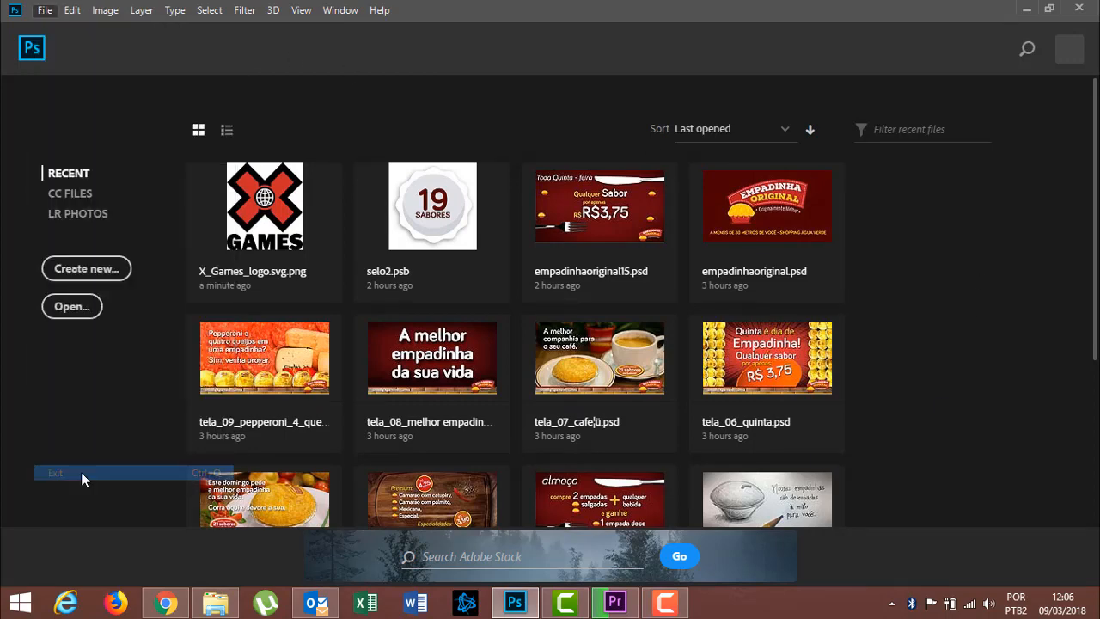
left_click(614, 605)
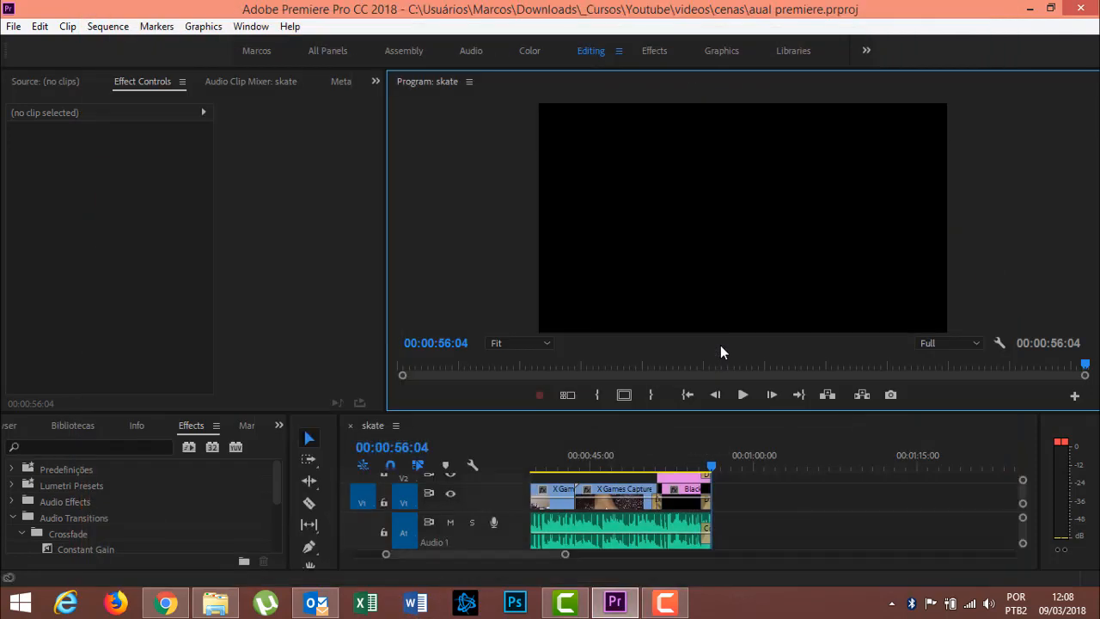
Show the Windows desktop and move the exported skate.mp4 to the empty area above the wallpaper's app logos.
left_click(1030, 8)
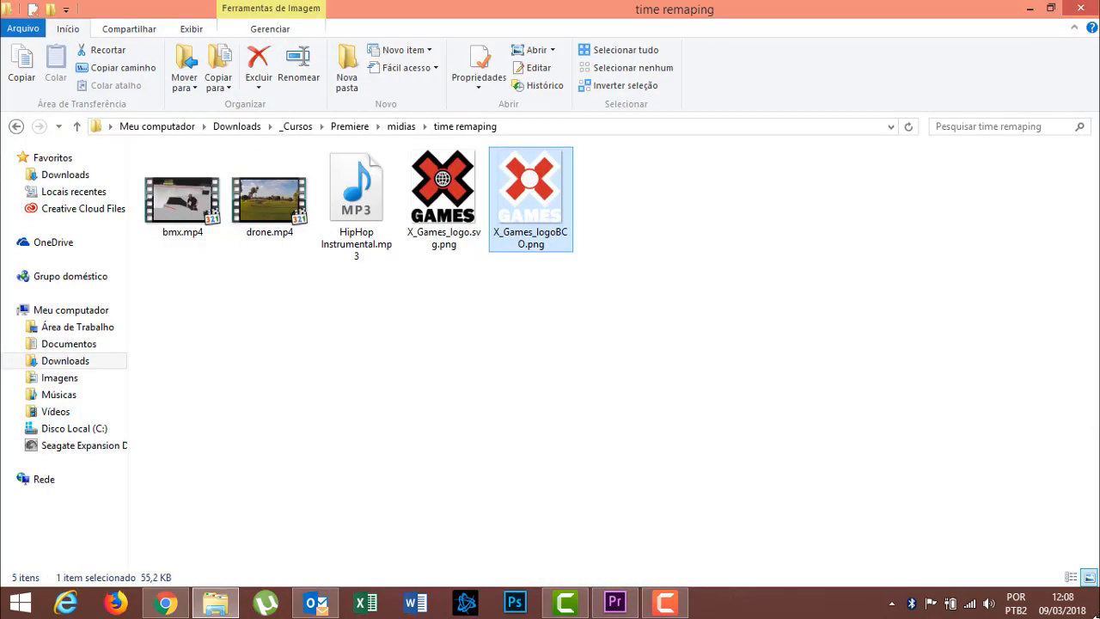
left_click(1096, 603)
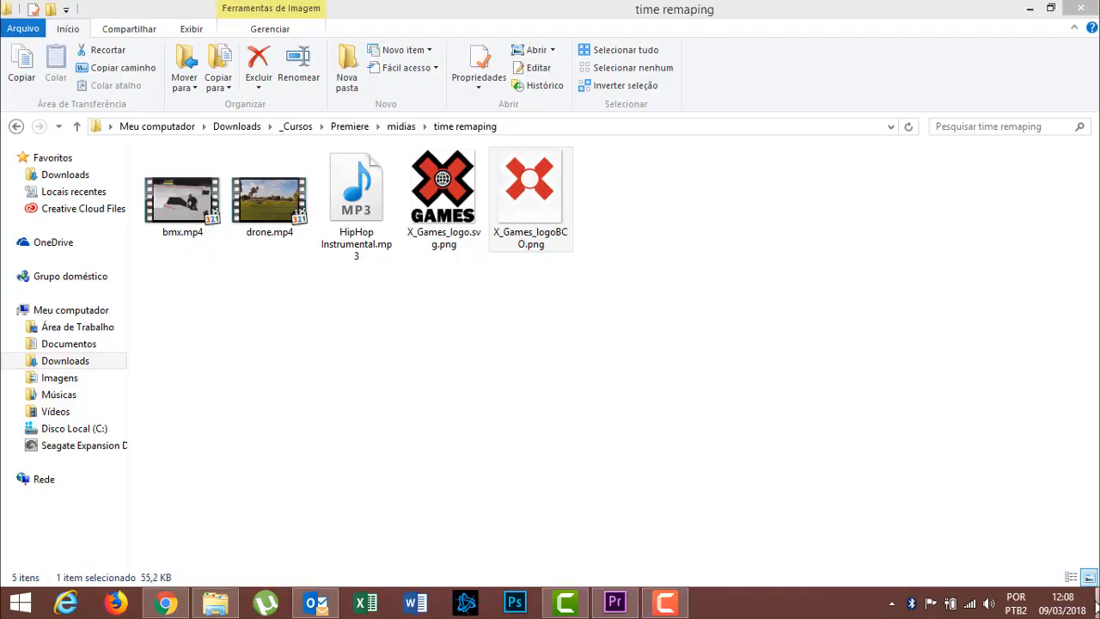
left_click(1096, 601)
left_click_drag(284, 280, 595, 120)
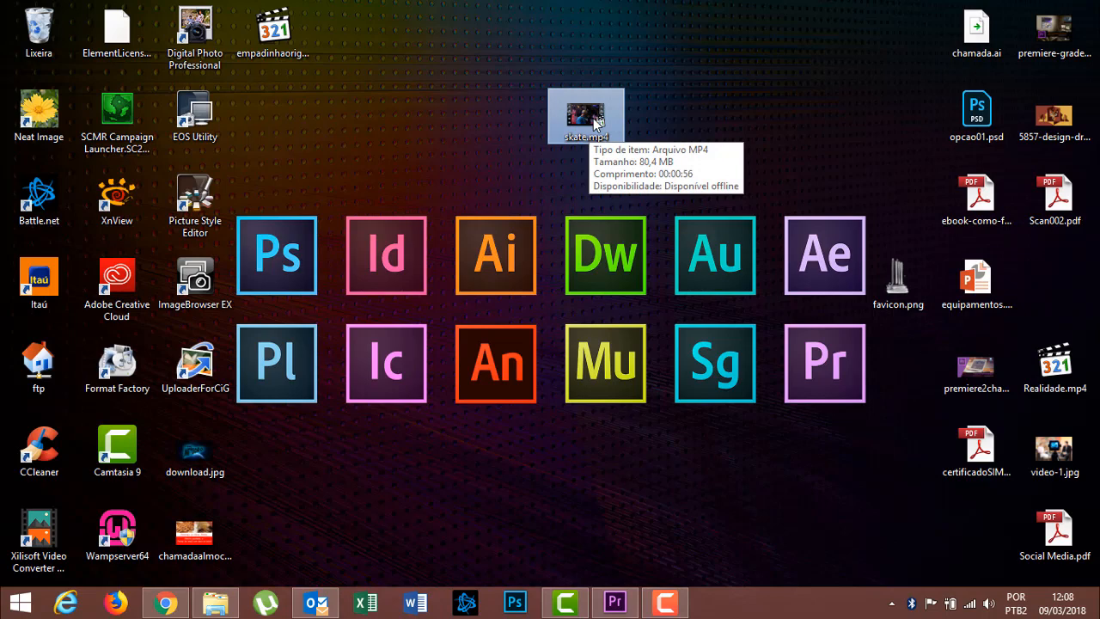
Open skate.mp4 from the desktop in Media Player Classic and play it in full screen.
double_click(595, 119)
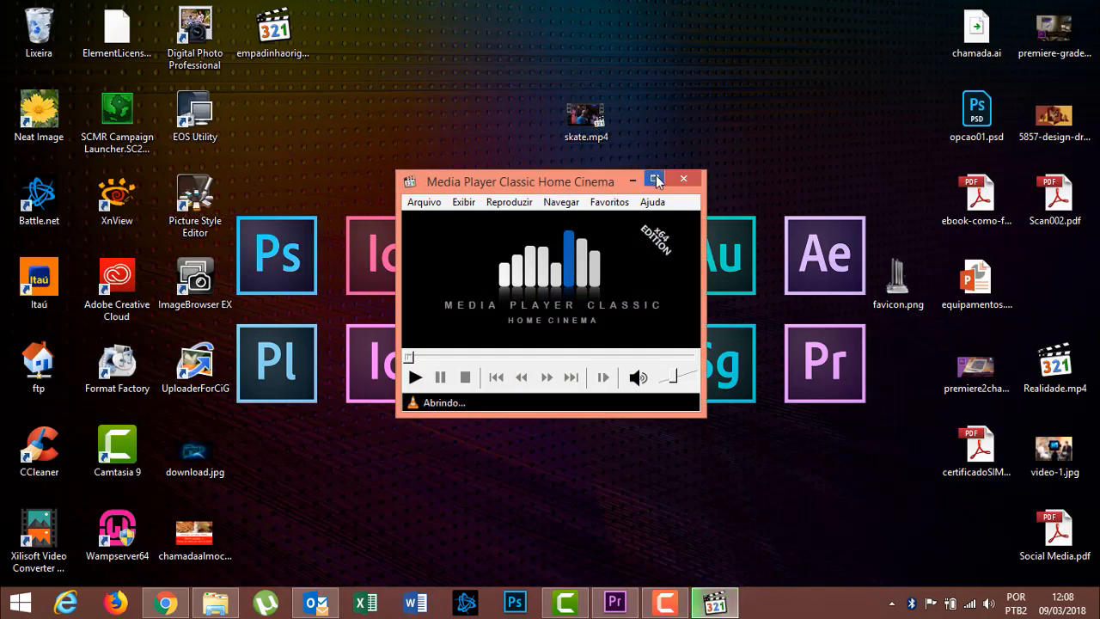
left_click(653, 178)
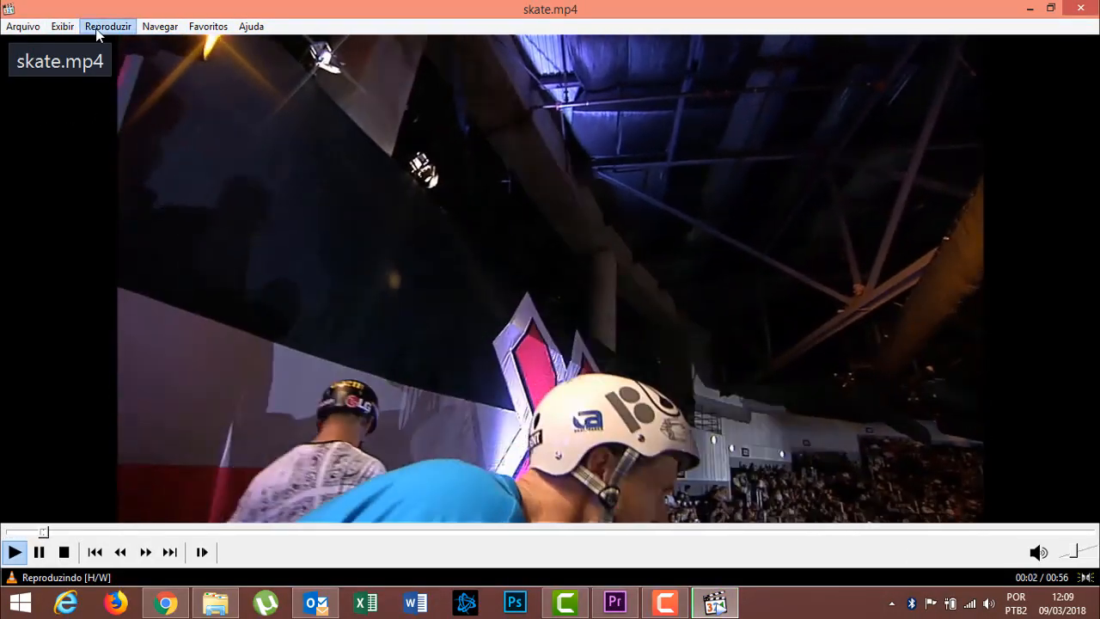
left_click(99, 33)
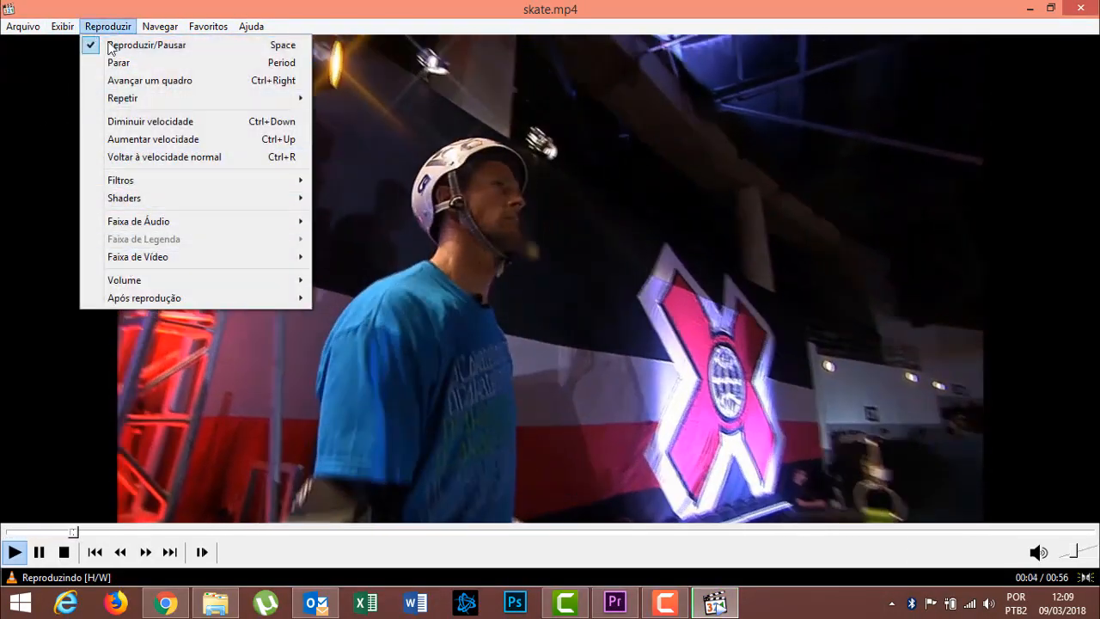
mouse_move(76, 28)
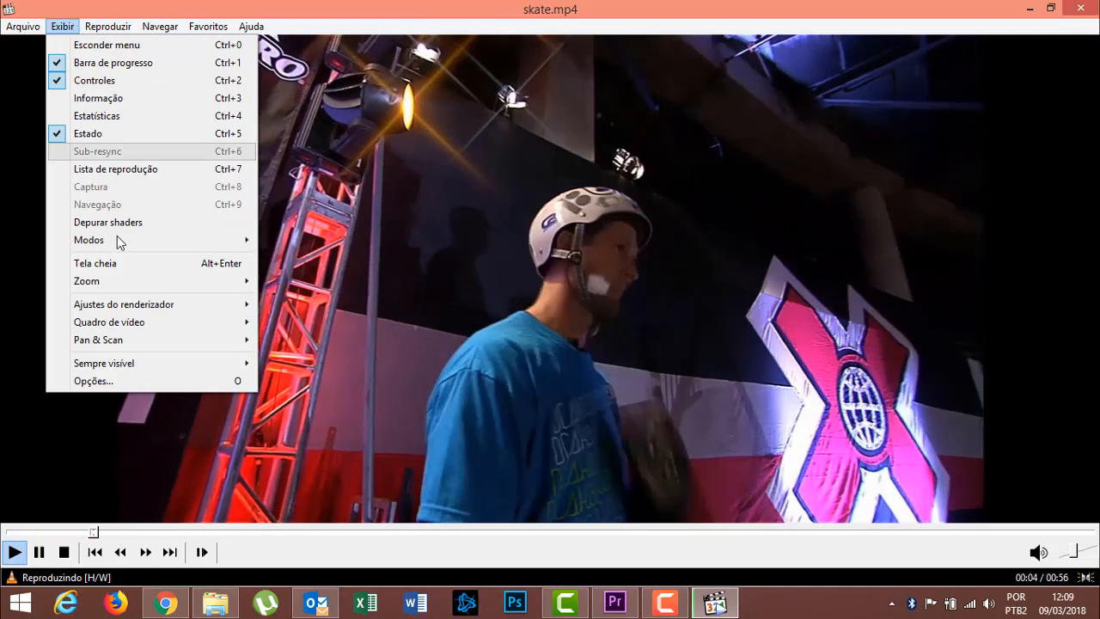
left_click(115, 265)
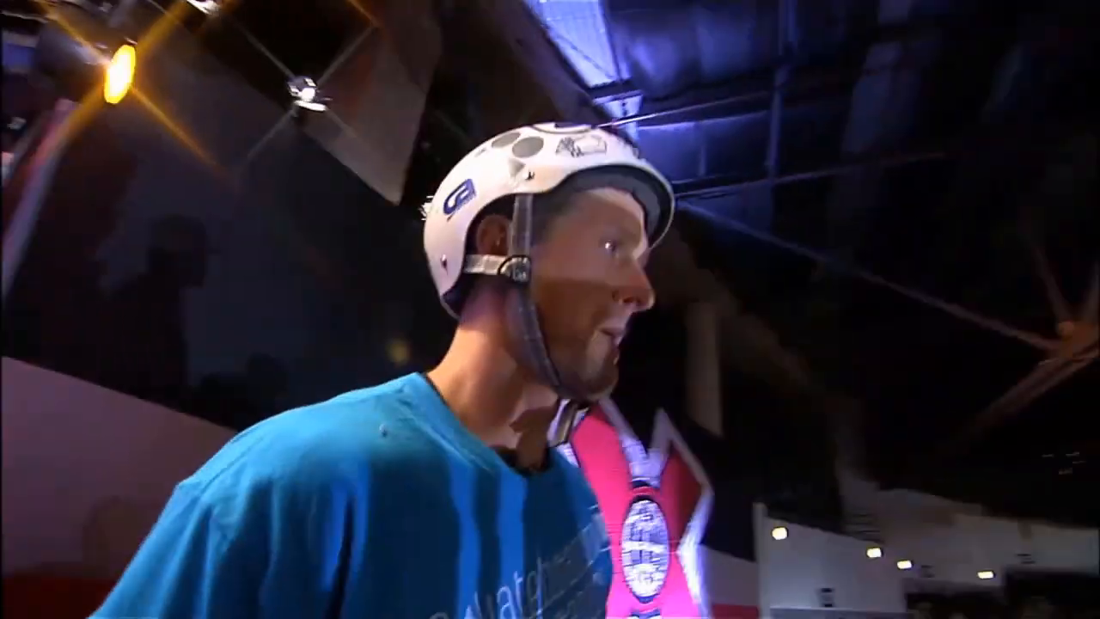